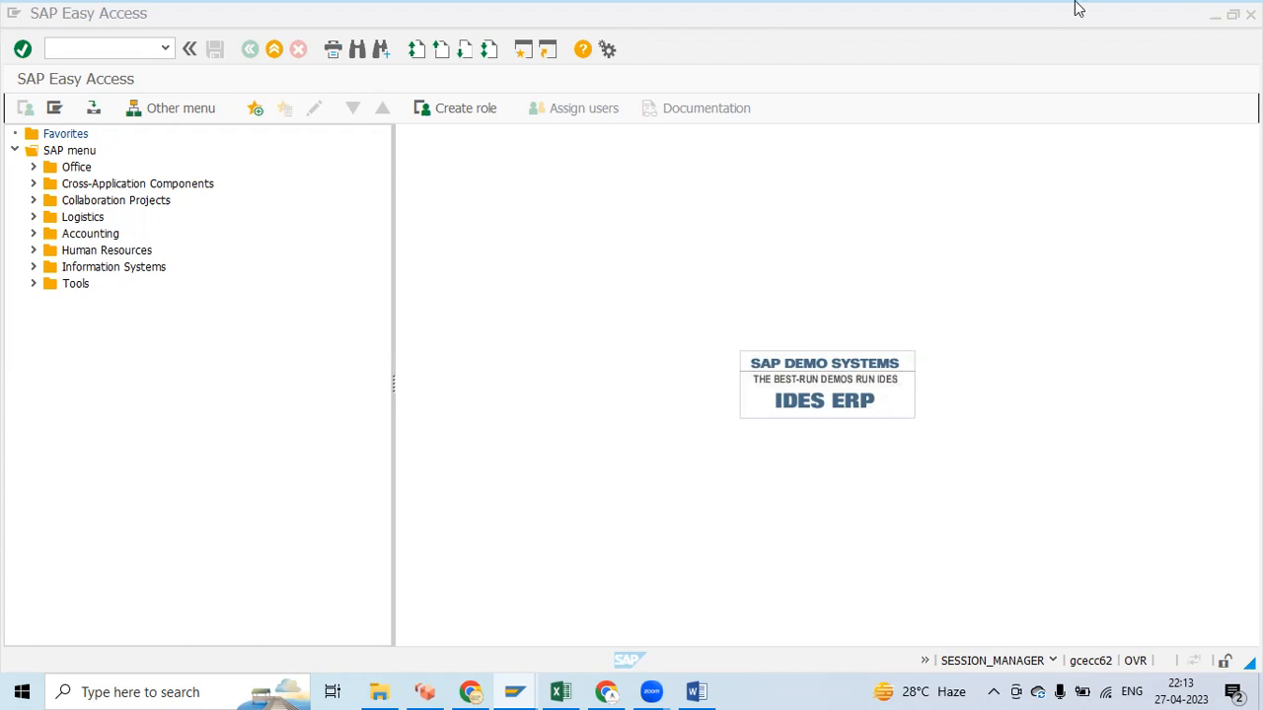
- Switch to the Excel lecture notes and check the Material Group and Material Type codes on the Configurations sheet
click(70, 51)
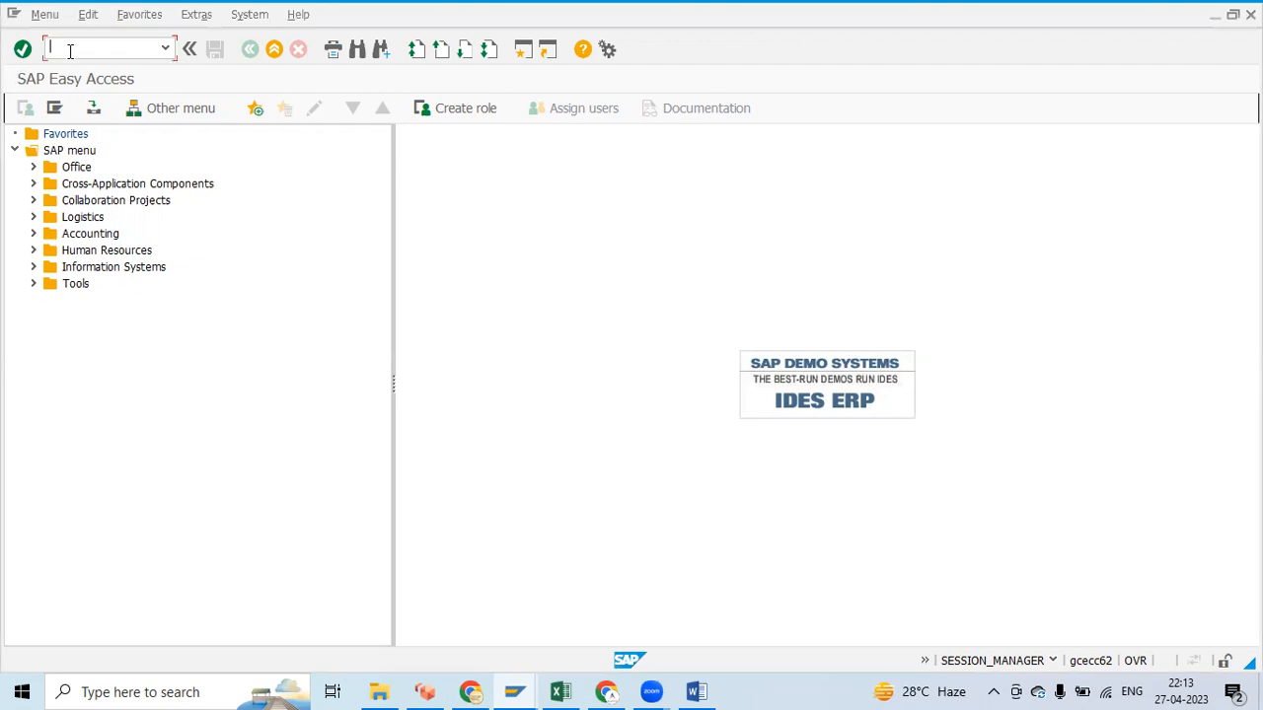
click(560, 692)
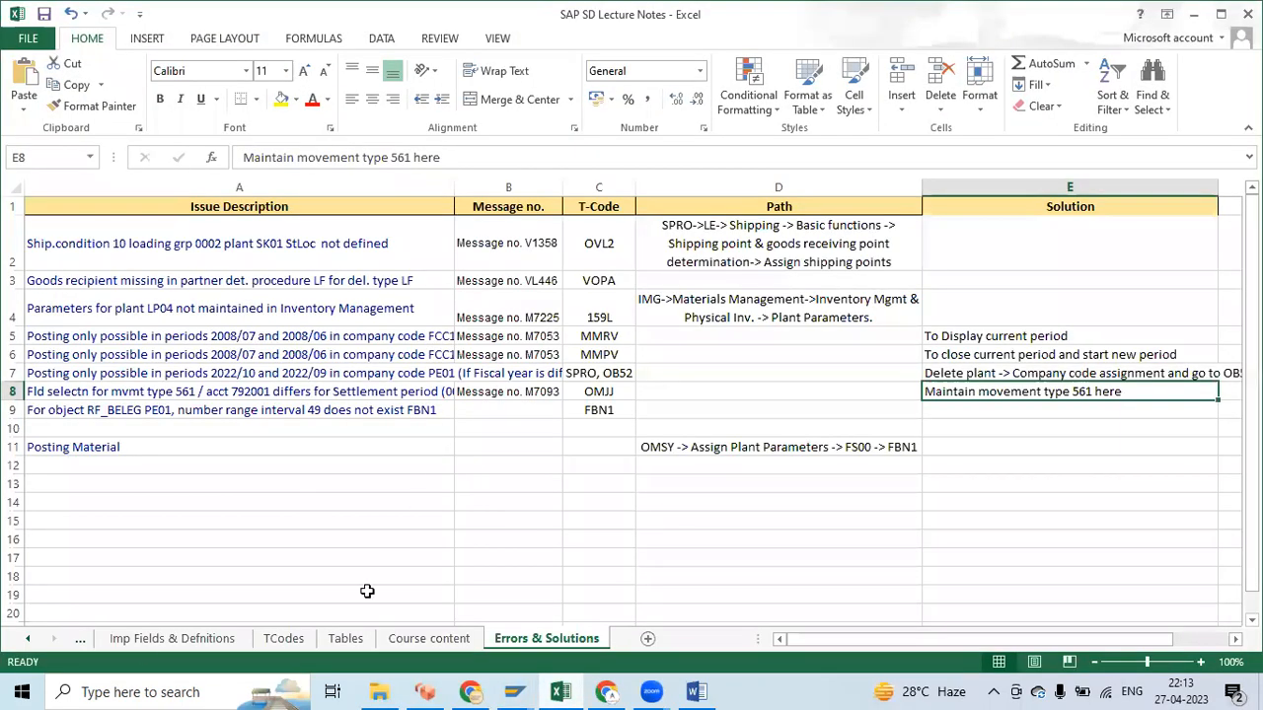
click(139, 644)
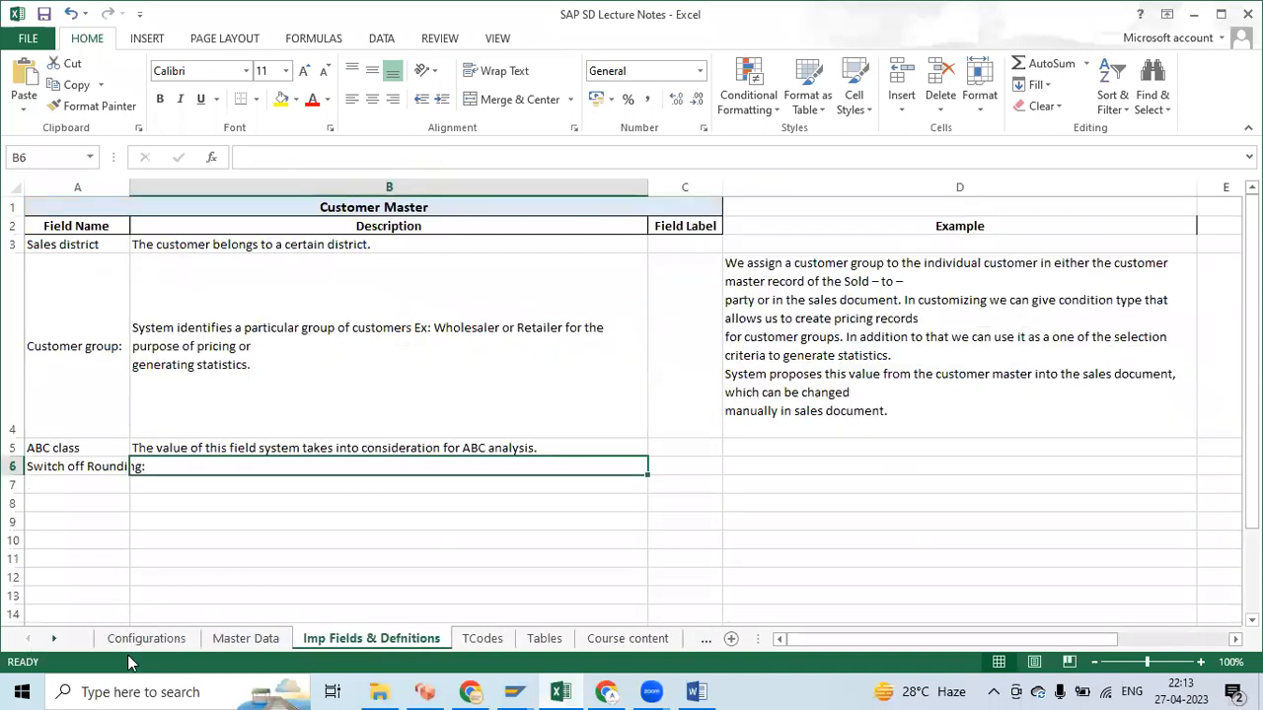
click(137, 641)
scroll(93, 482, down, 2)
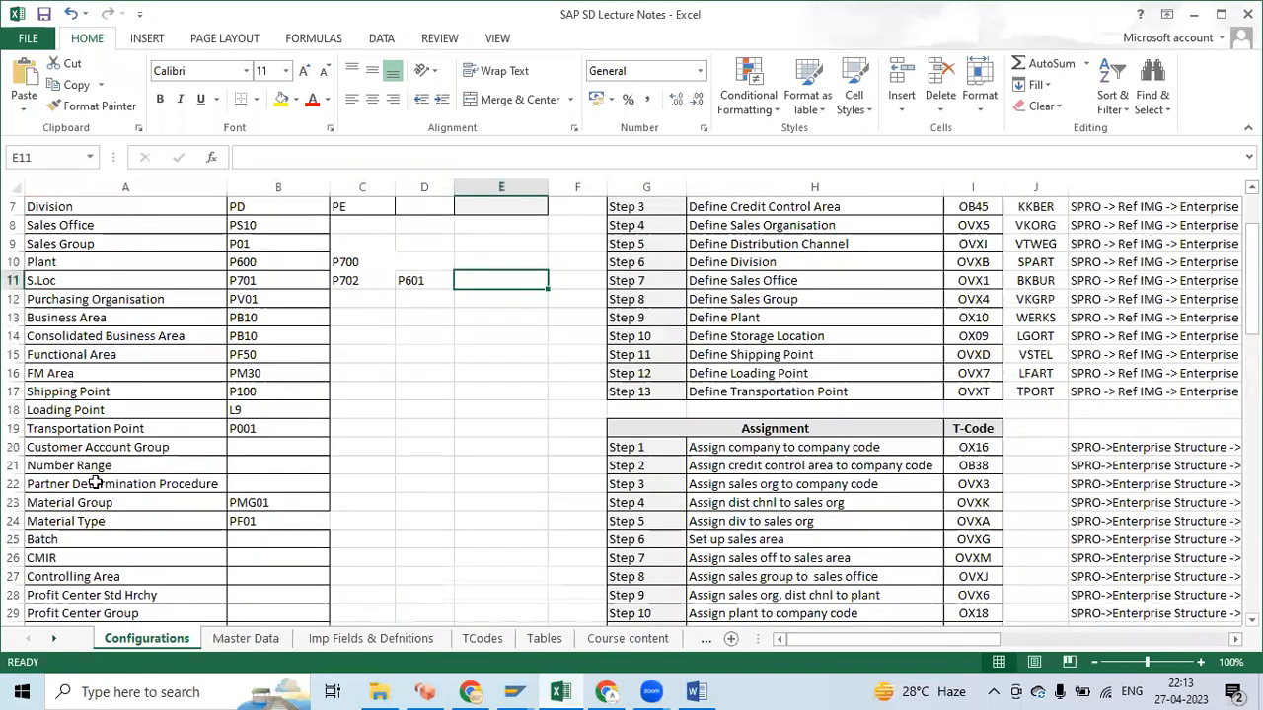
scroll(73, 525, down, 1)
click(103, 450)
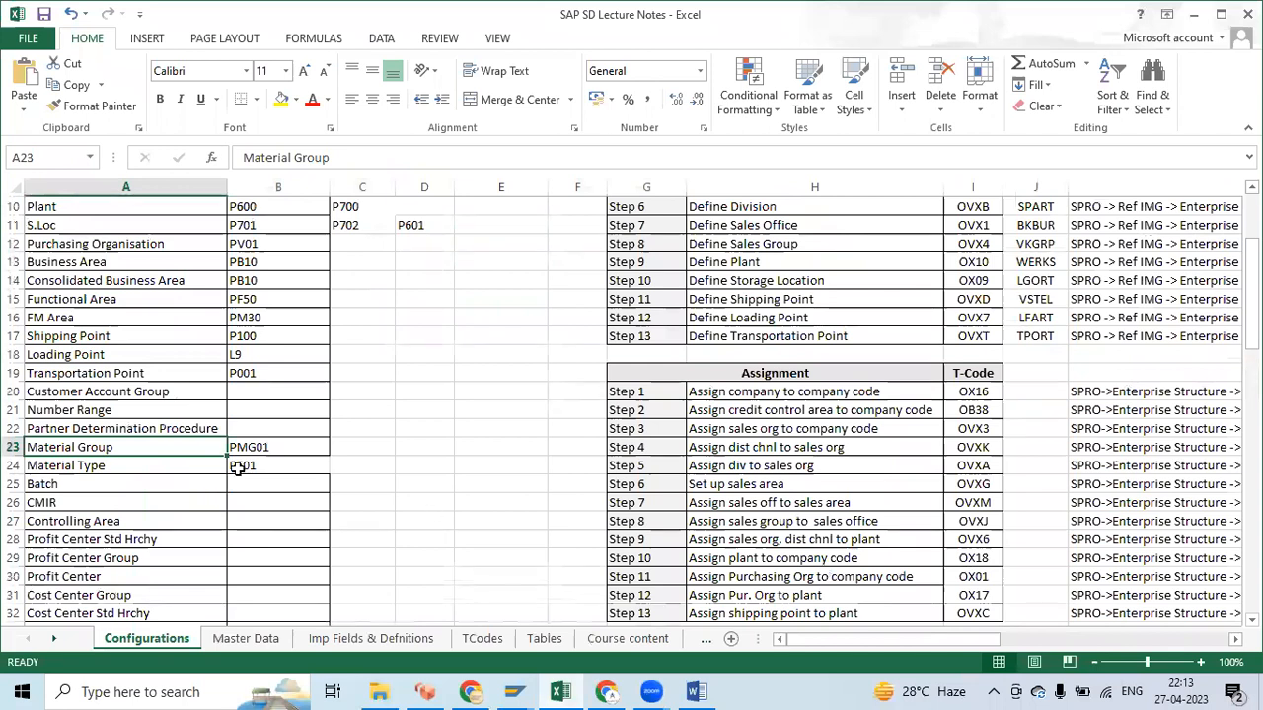
click(271, 450)
click(103, 465)
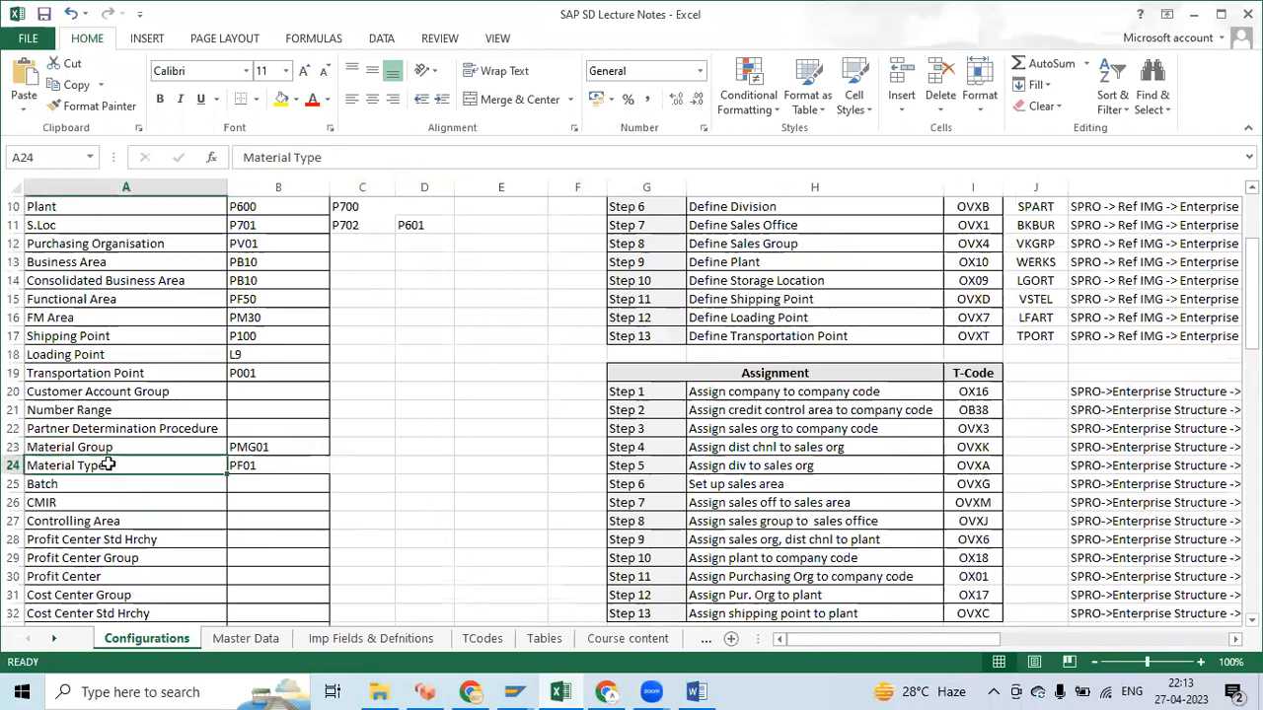
click(236, 465)
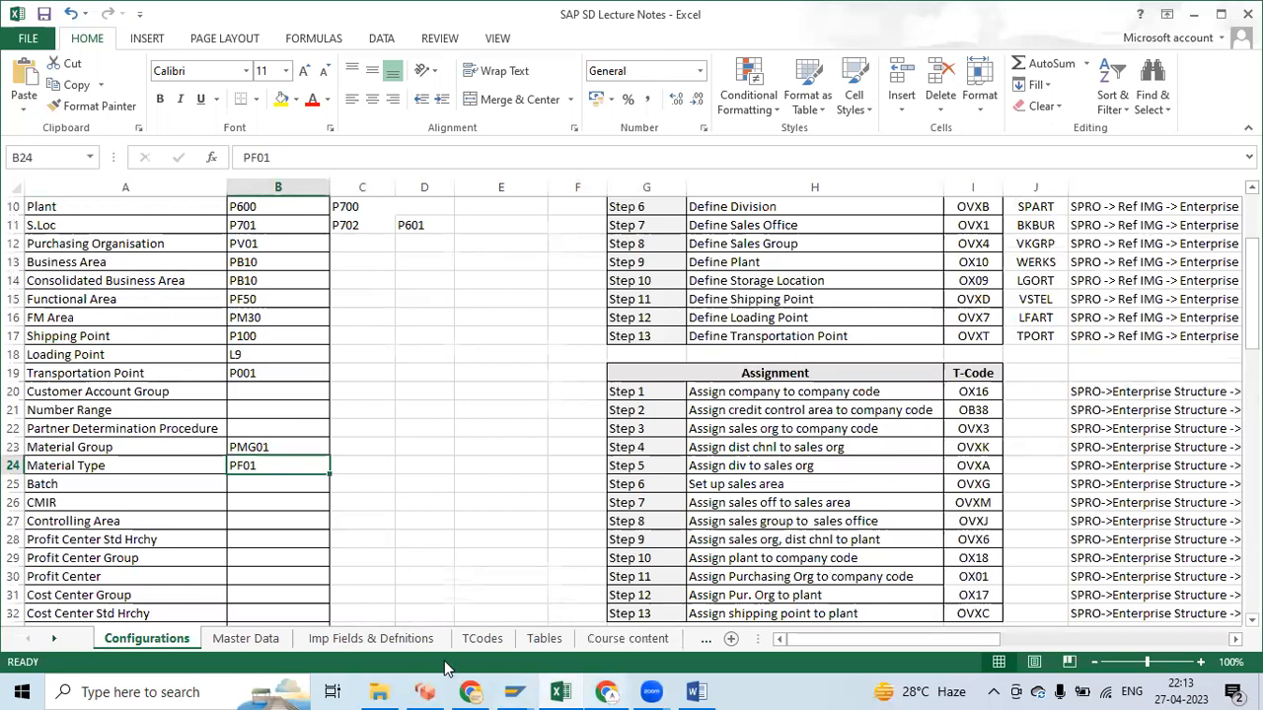
- Switch back to SAP Easy Access, run transaction SPRO and display the SAP Reference IMG
click(529, 687)
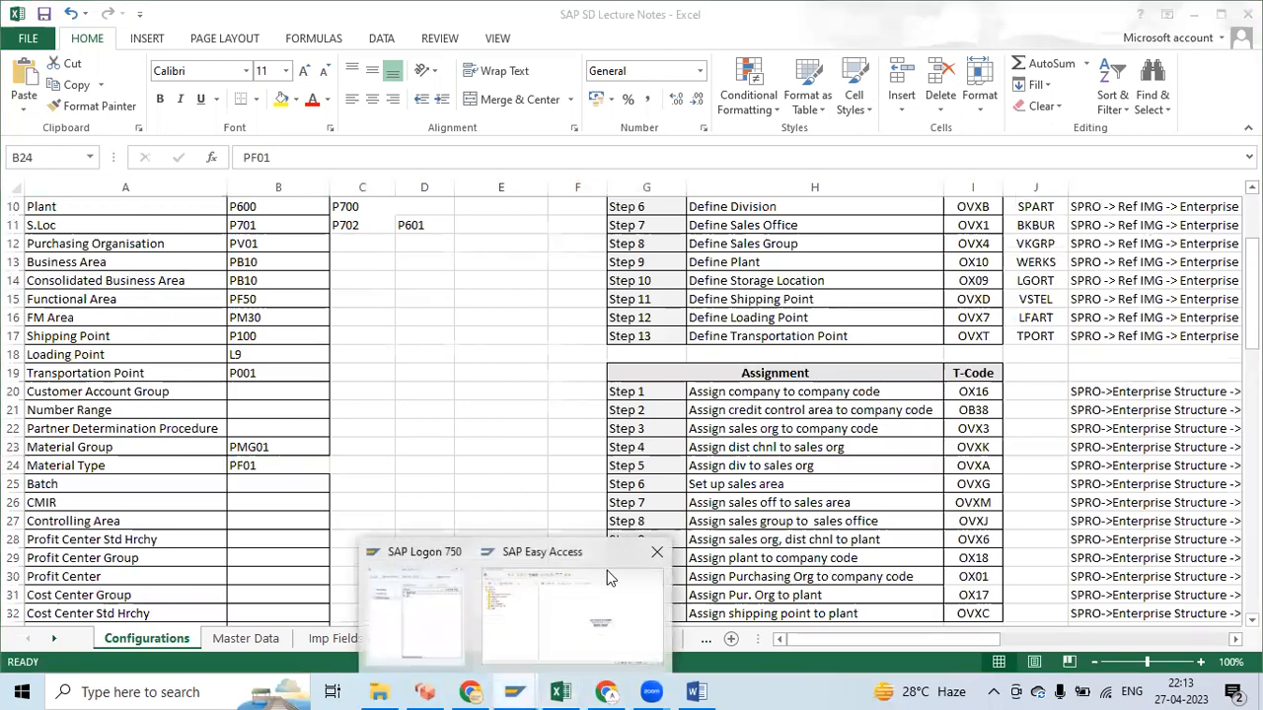
click(560, 622)
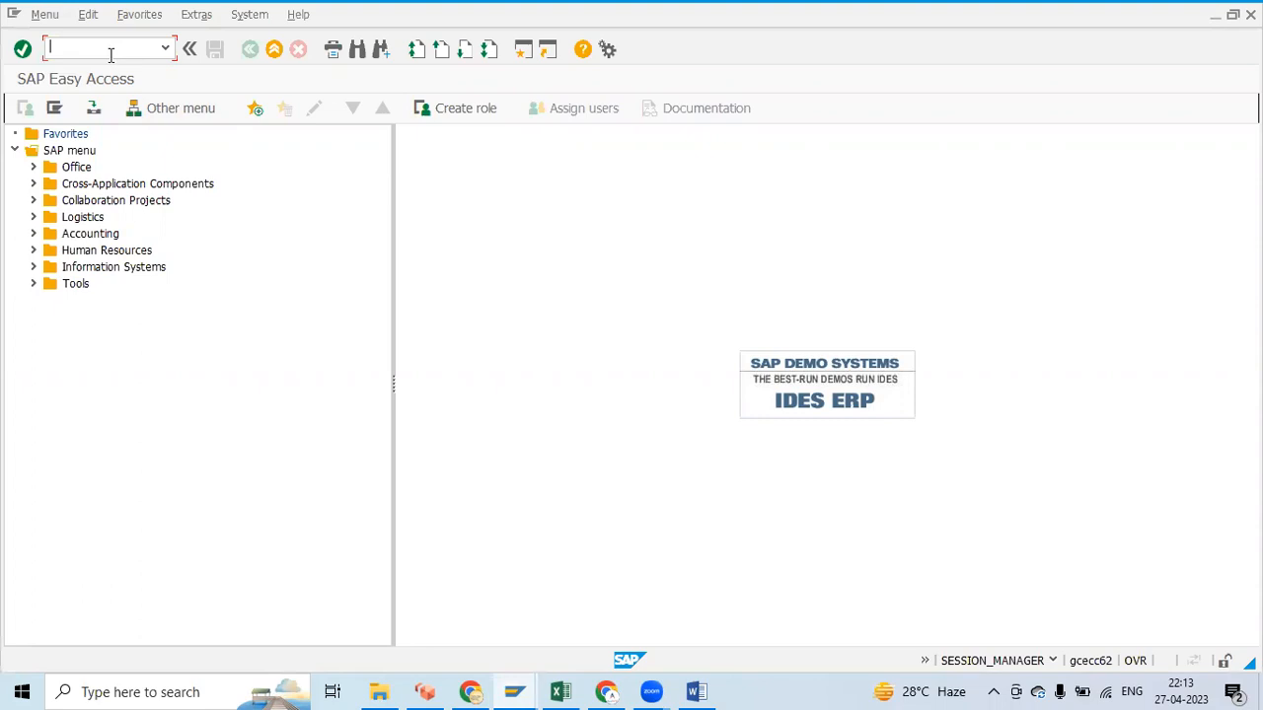
text(PRO)
key(Return)
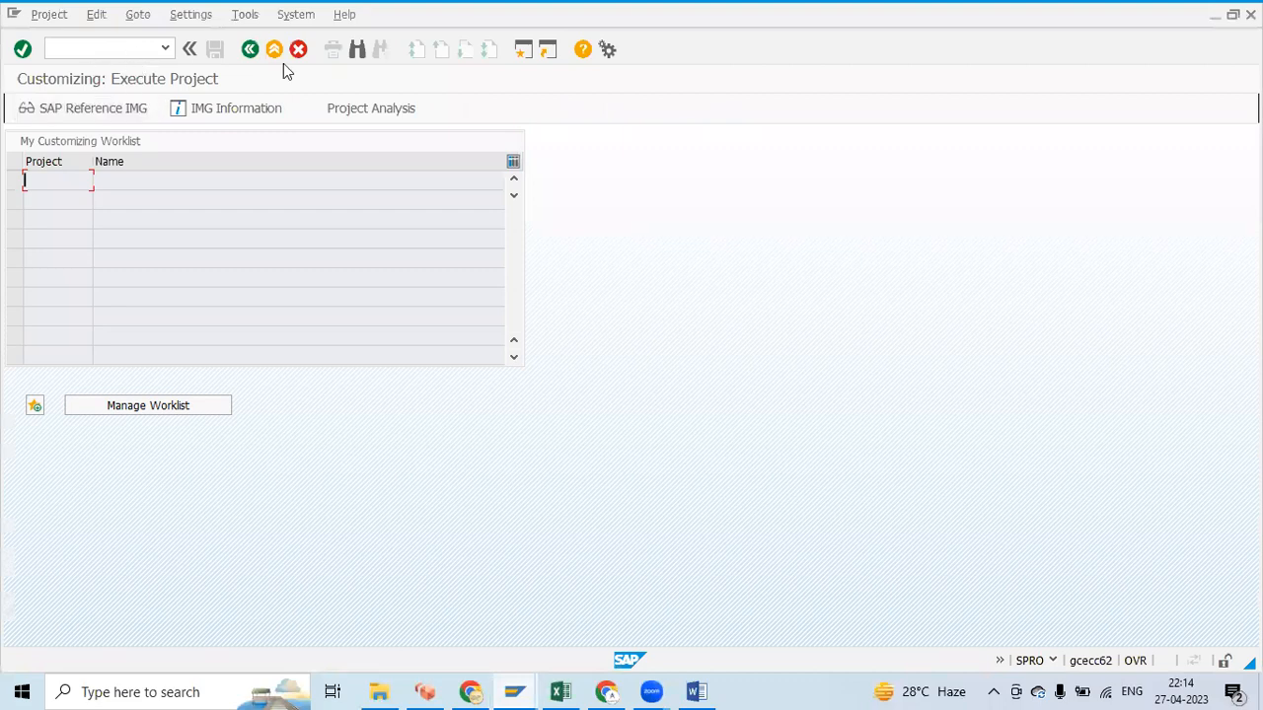
click(57, 115)
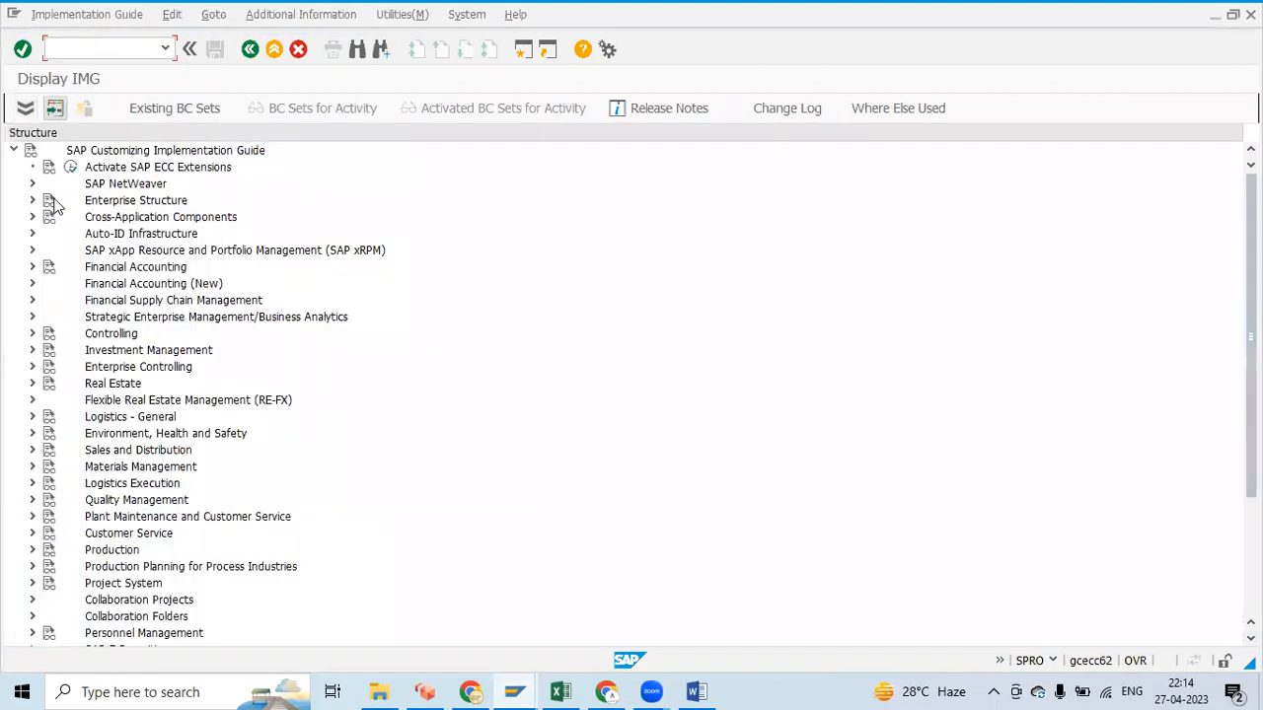
- Expand Logistics - General > Material Master, opening Material Types under Basic Settings and the Settings for Key Fields node
scroll(76, 460, down, 1)
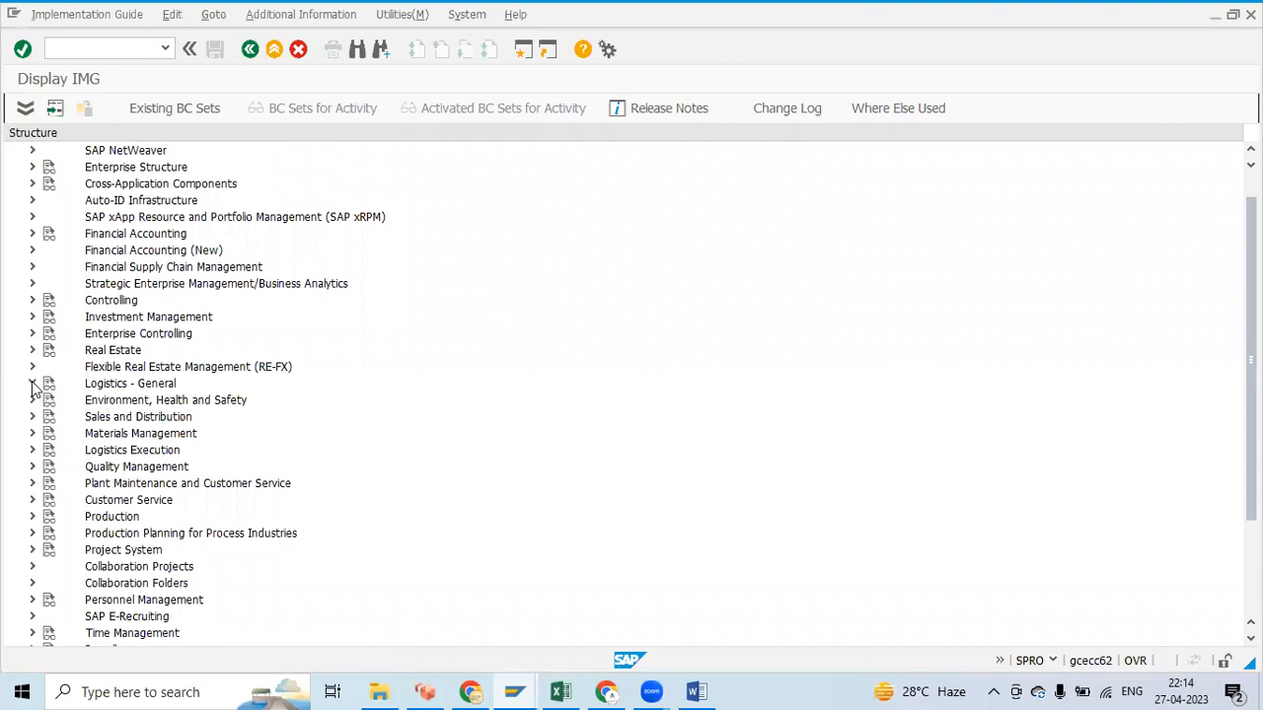
click(33, 383)
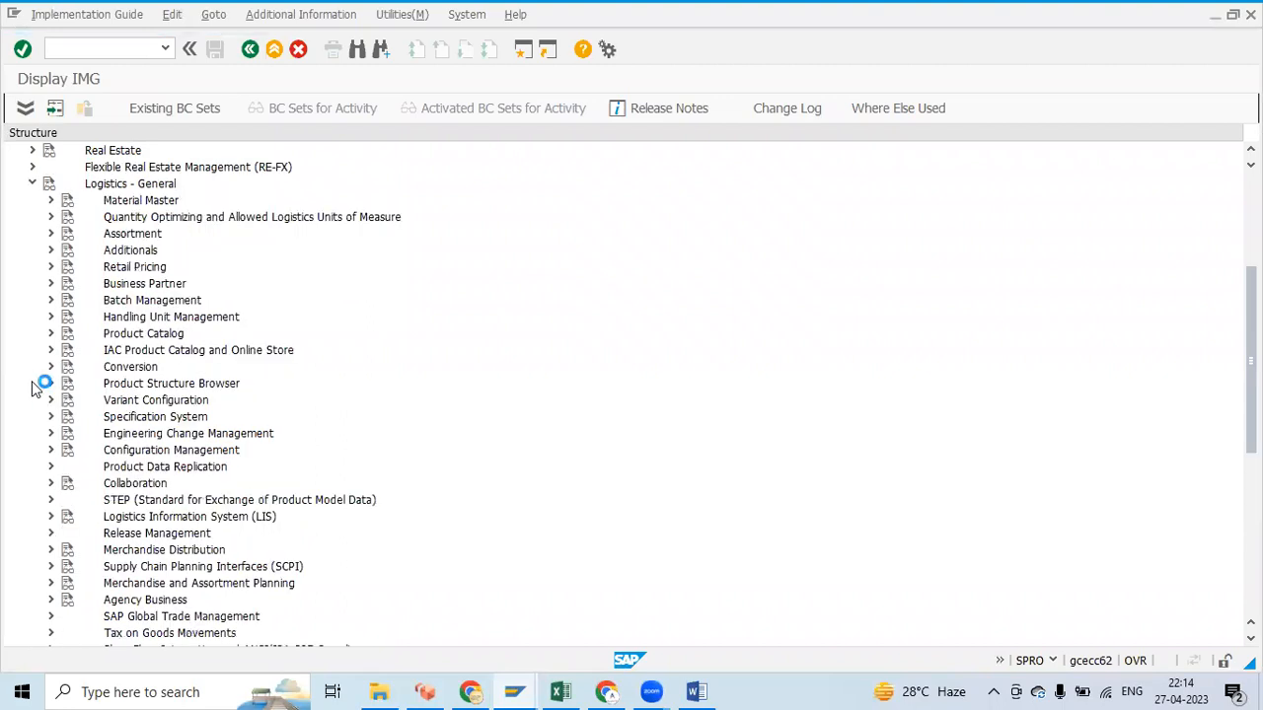
click(50, 202)
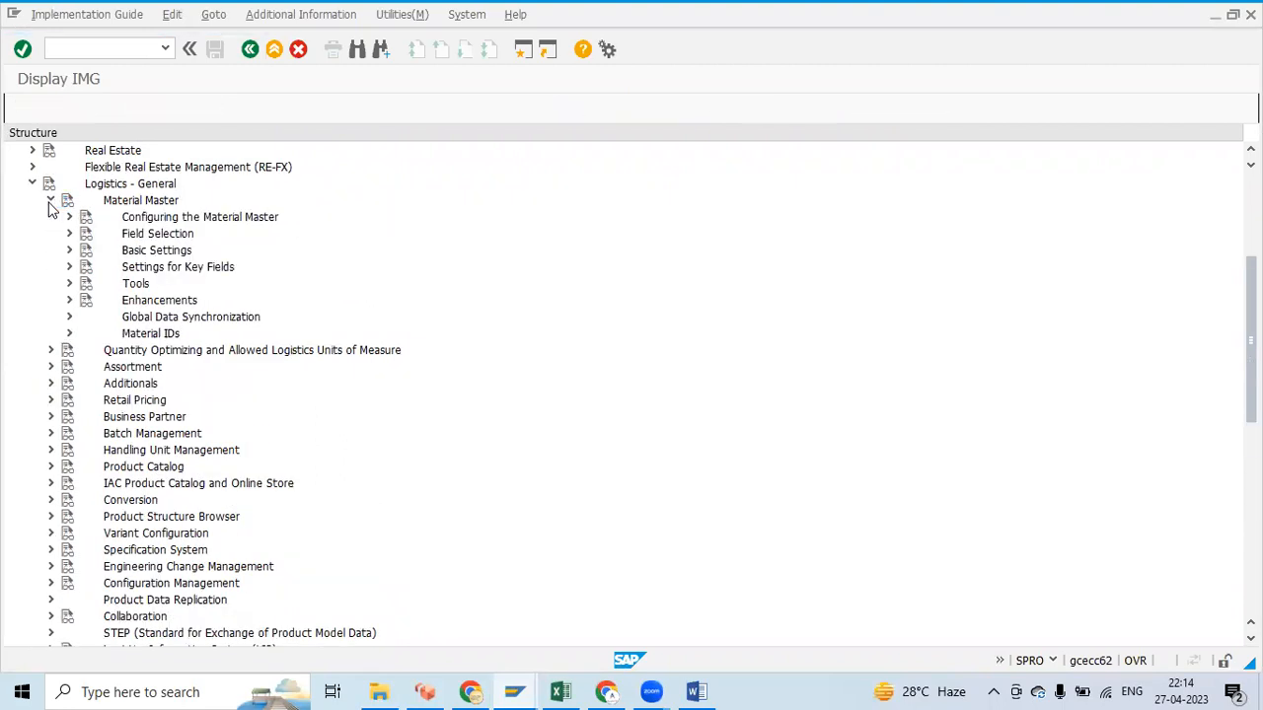
click(69, 234)
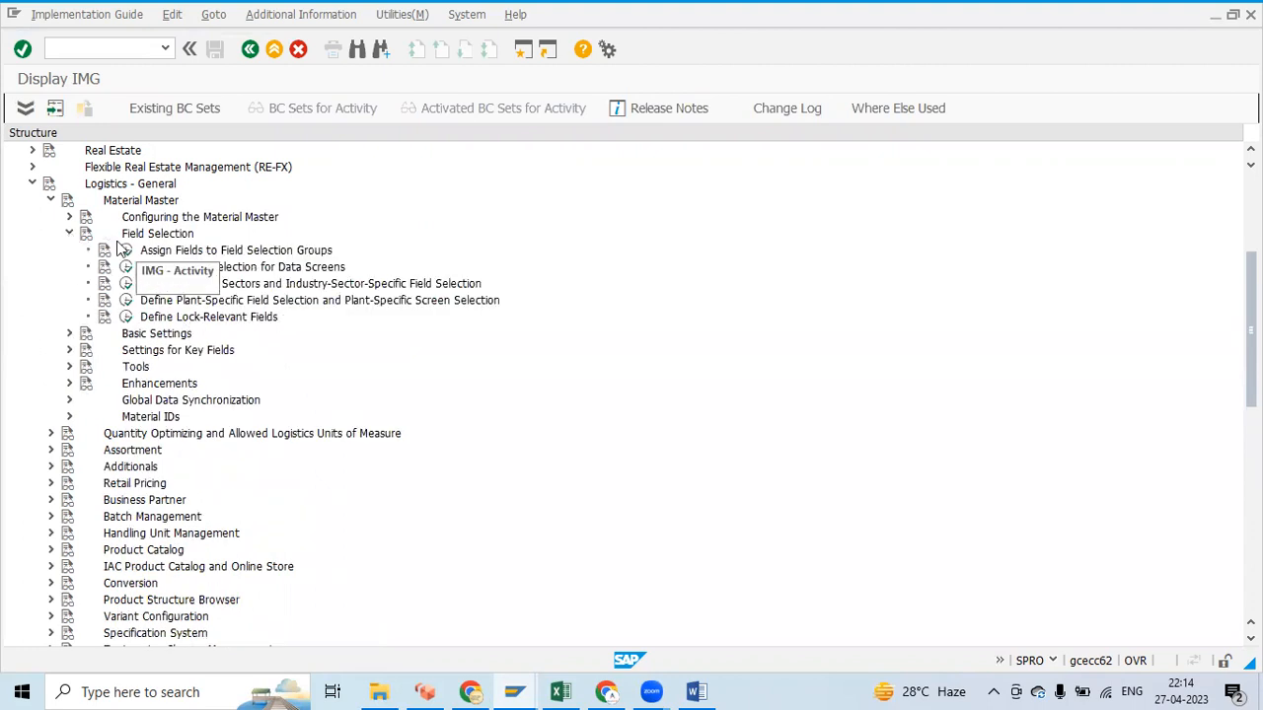
click(69, 234)
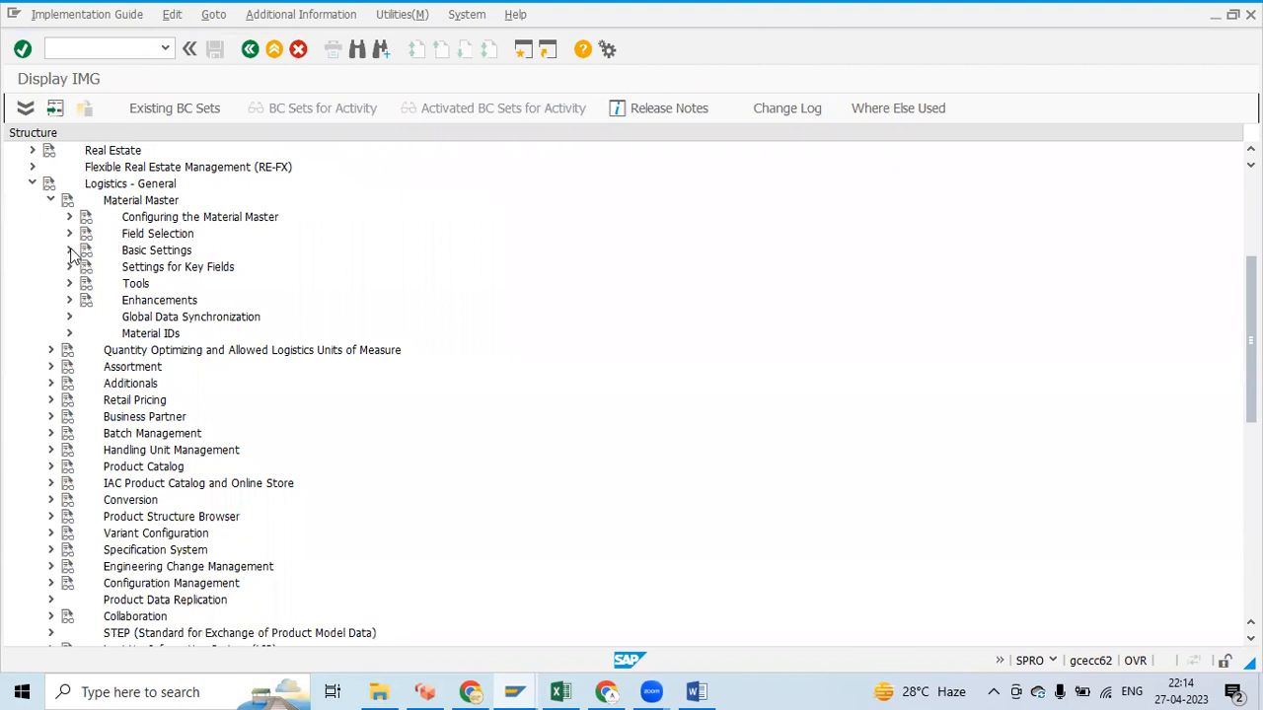
click(69, 251)
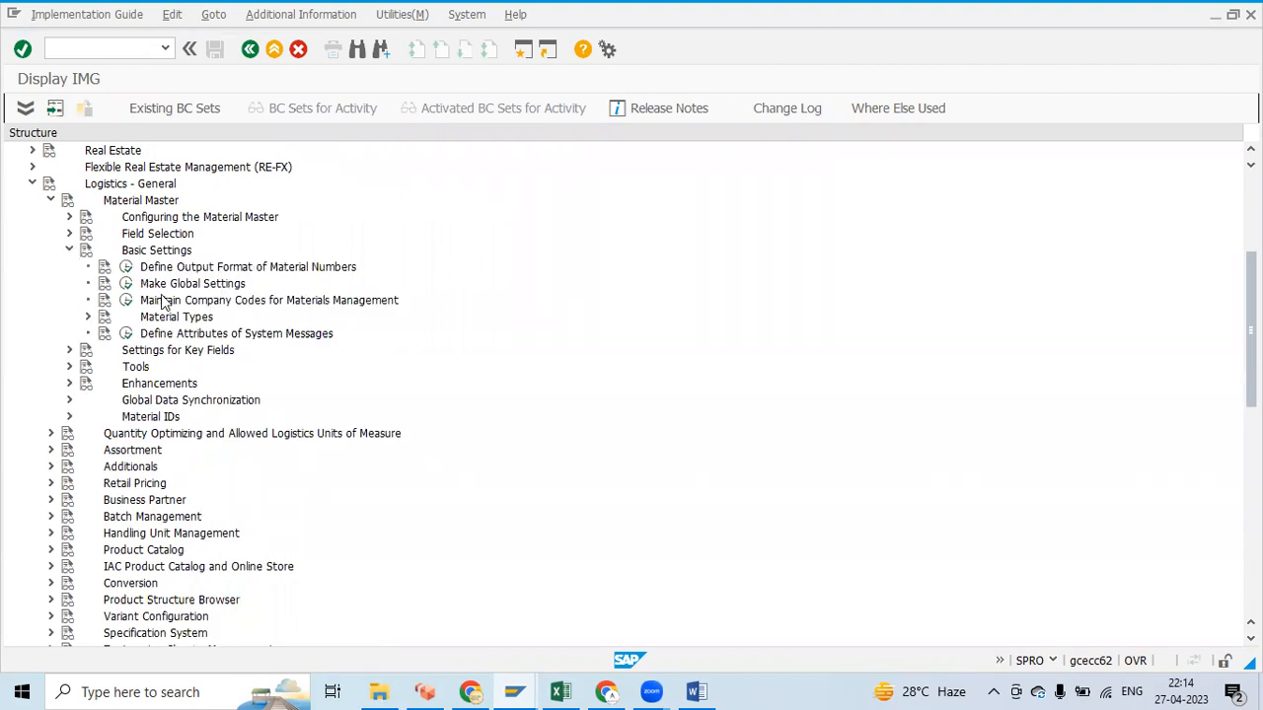
click(89, 318)
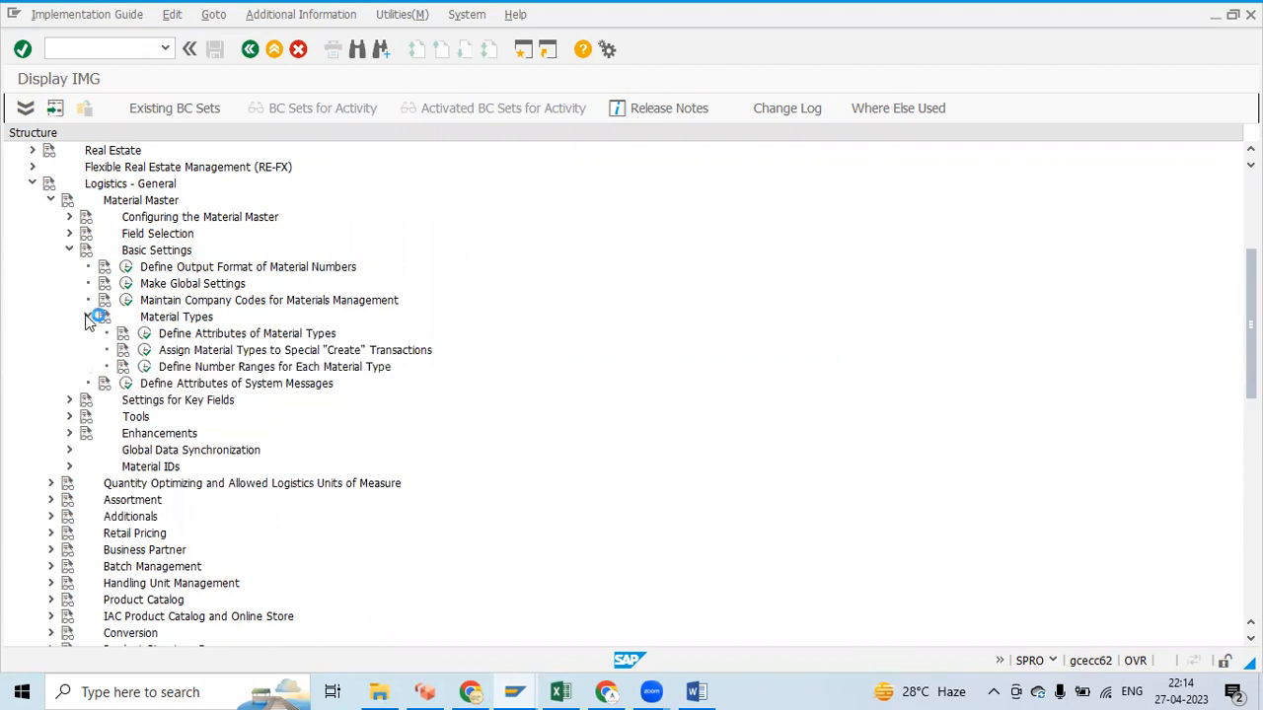
click(69, 400)
scroll(71, 407, down, 2)
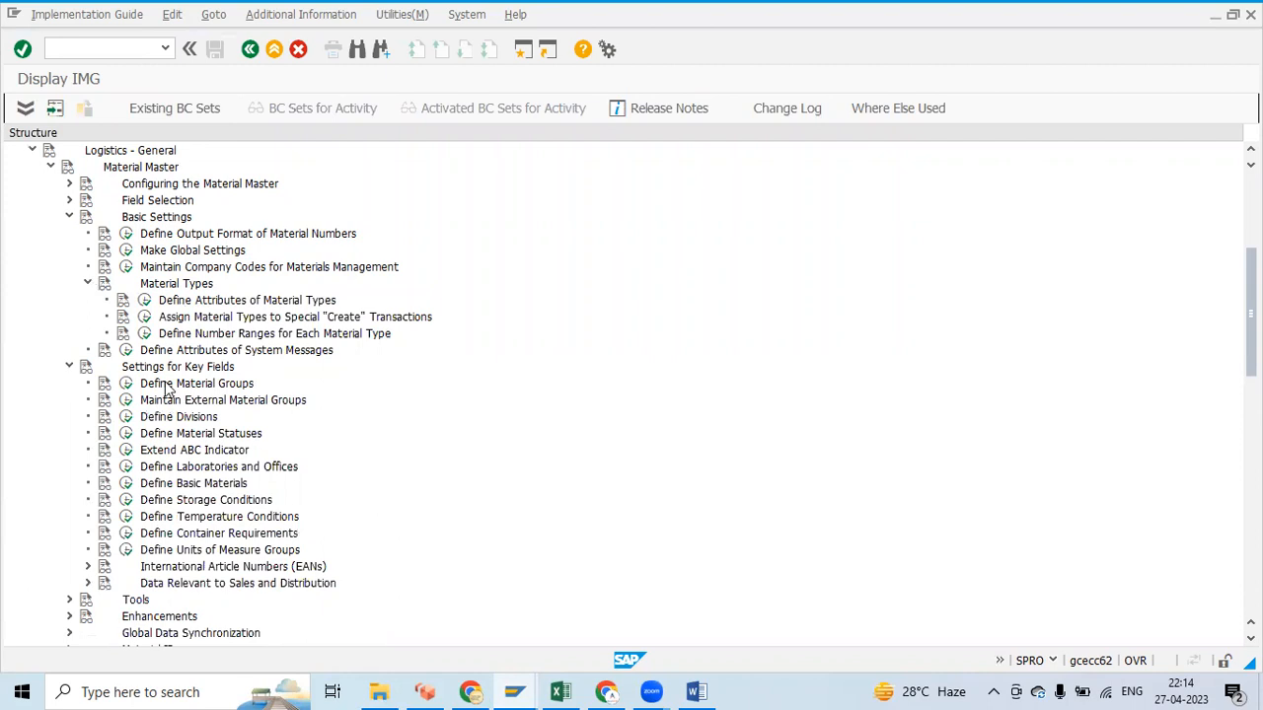
- Switch to the Excel notes and review the Material Master Data steps, checking the T-codes for material type and material group and the material group's IMG path
click(550, 690)
mouse_move(811, 641)
mouse_down()
mouse_move(827, 638)
mouse_move(789, 632)
mouse_up()
scroll(693, 457, down, 2)
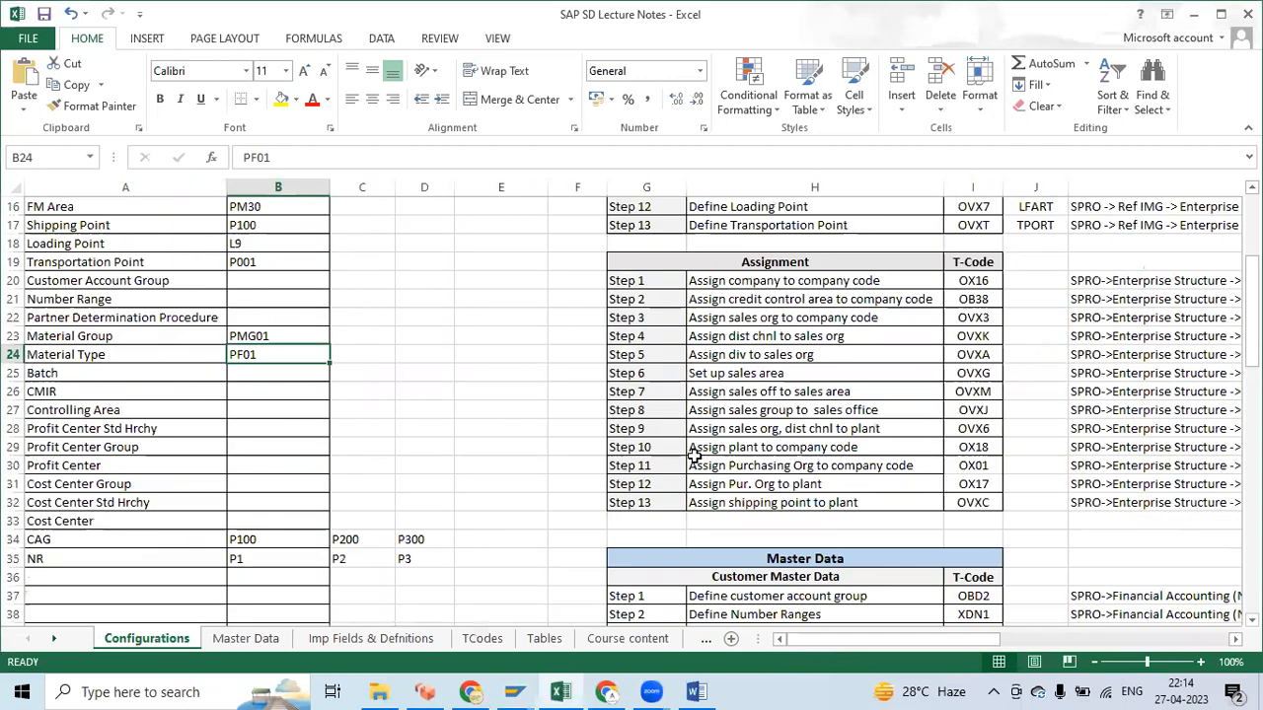
scroll(695, 456, down, 5)
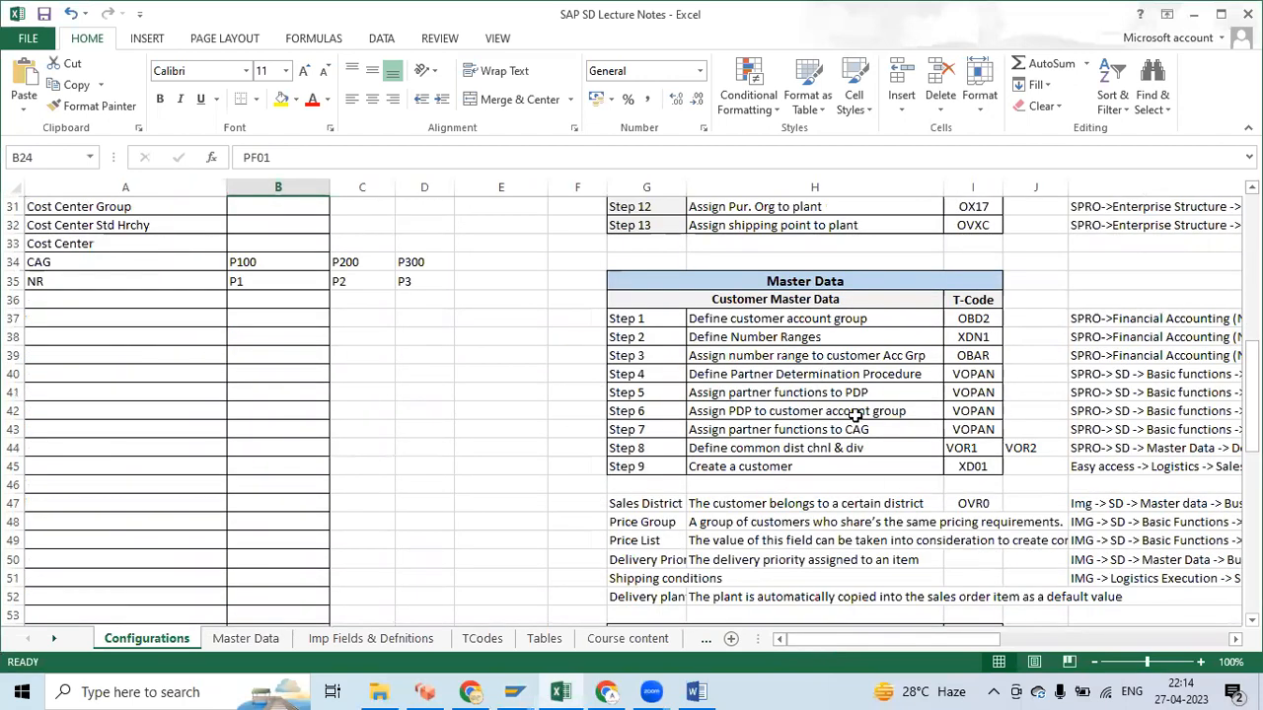
drag(842, 640, 872, 639)
click(679, 317)
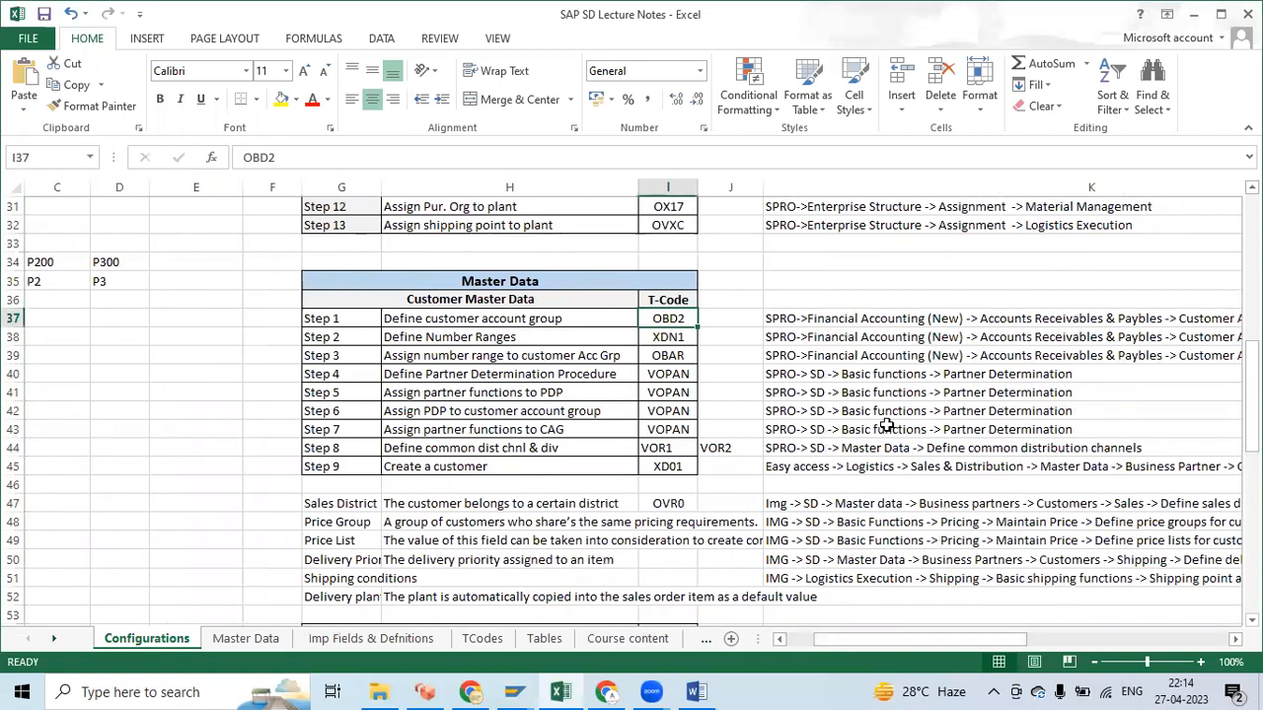
scroll(500, 410, down, 1)
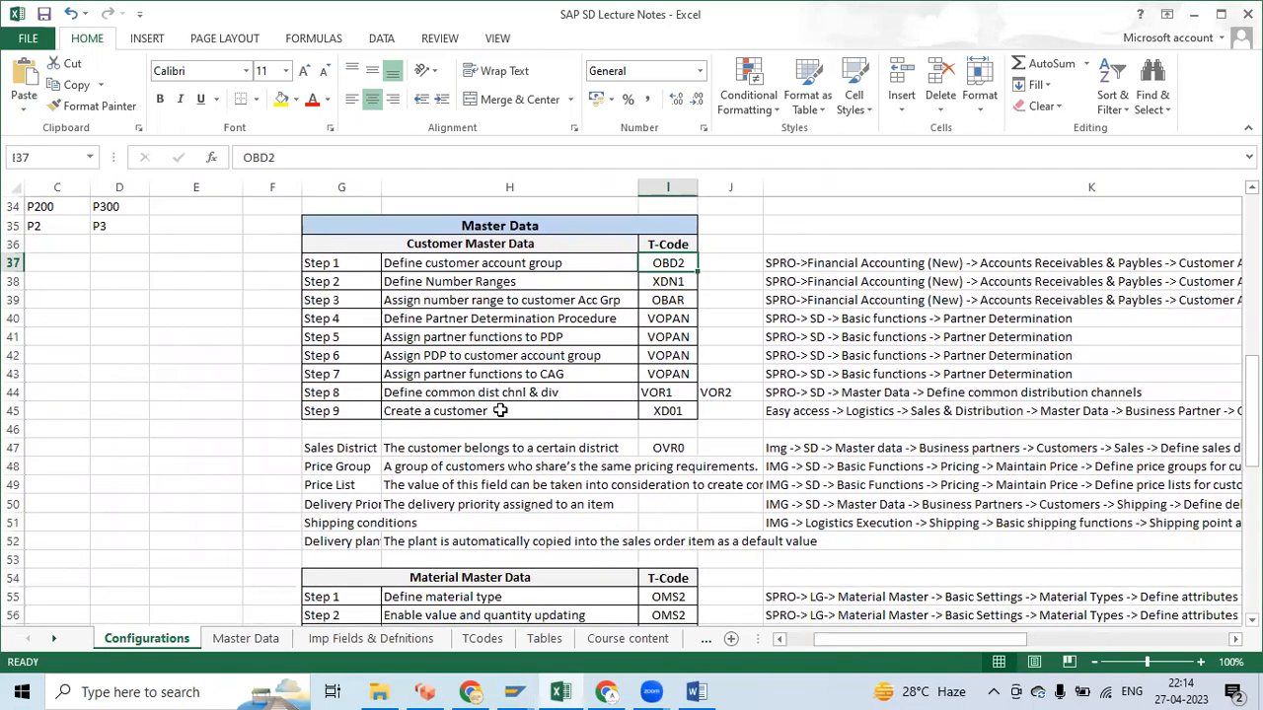
scroll(501, 411, down, 3)
click(464, 432)
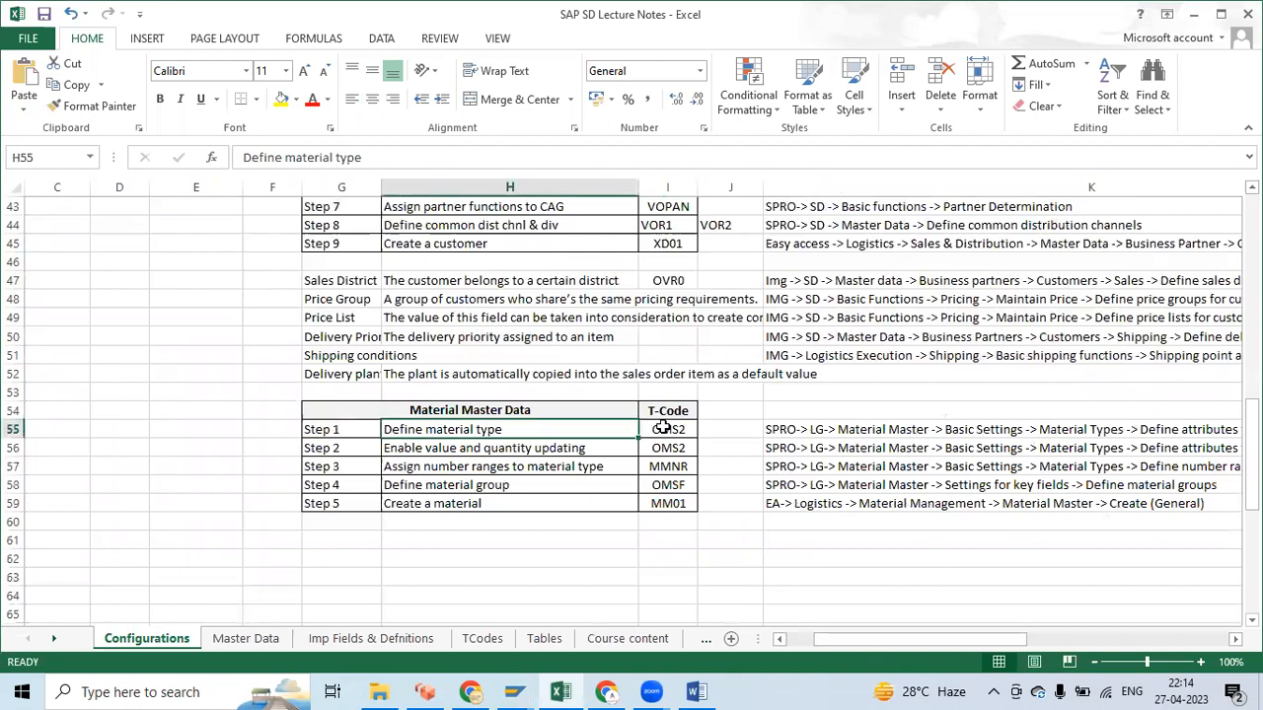
click(663, 427)
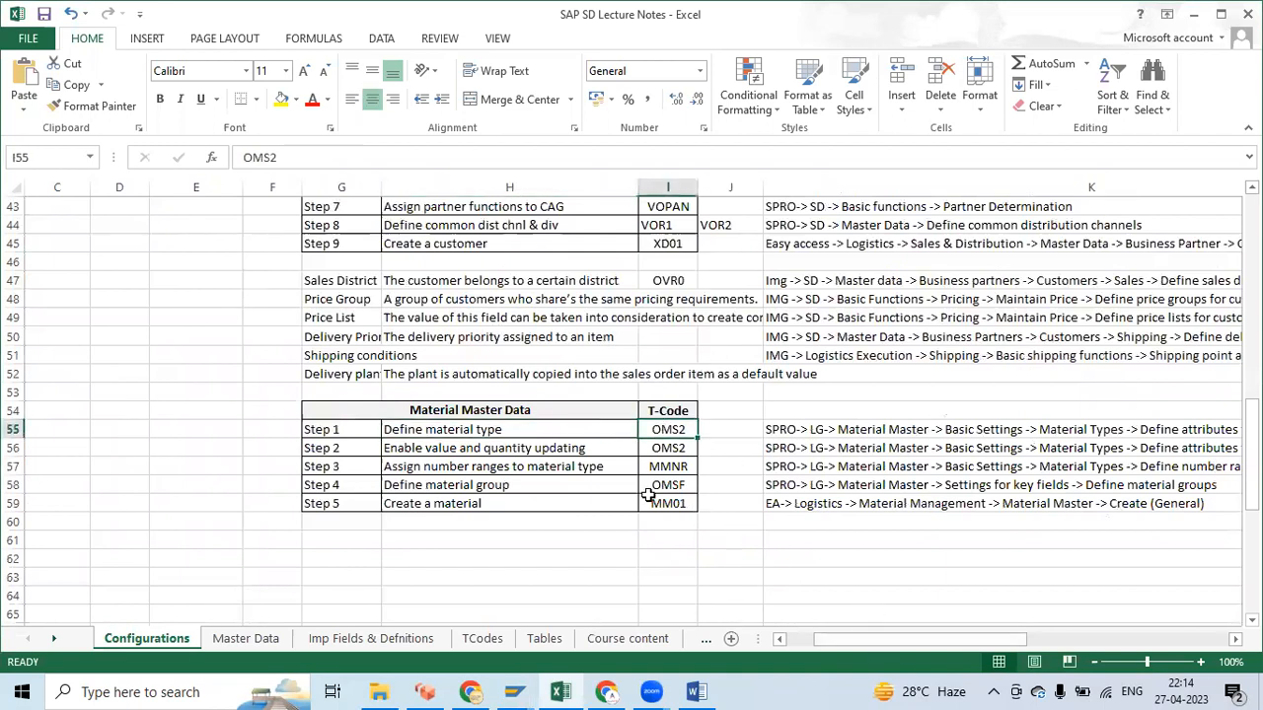
scroll(647, 495, down, 1)
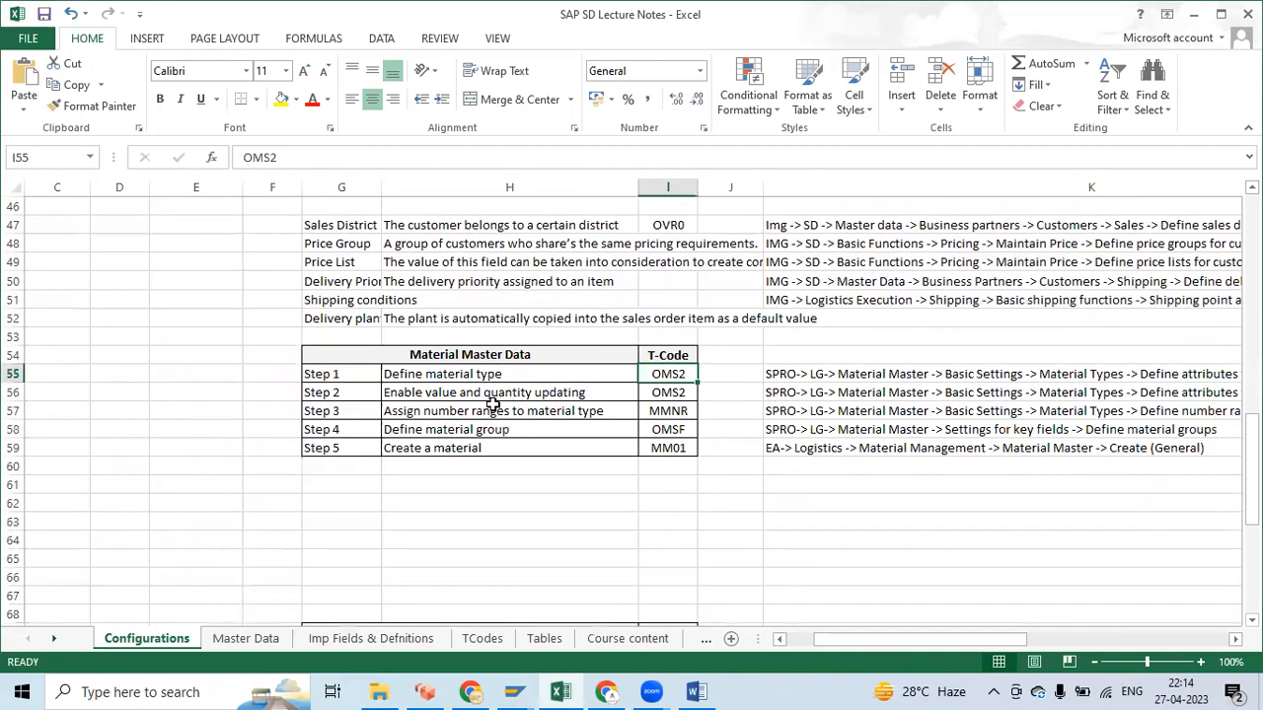
click(665, 430)
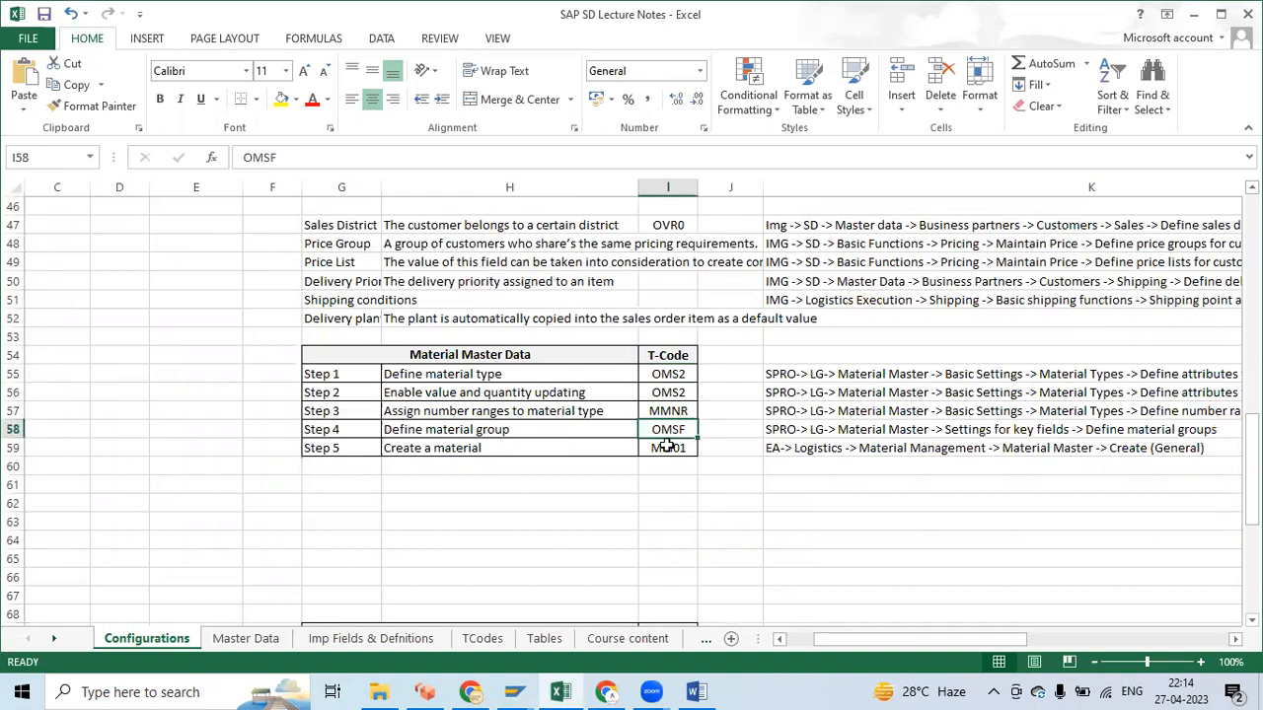
click(790, 434)
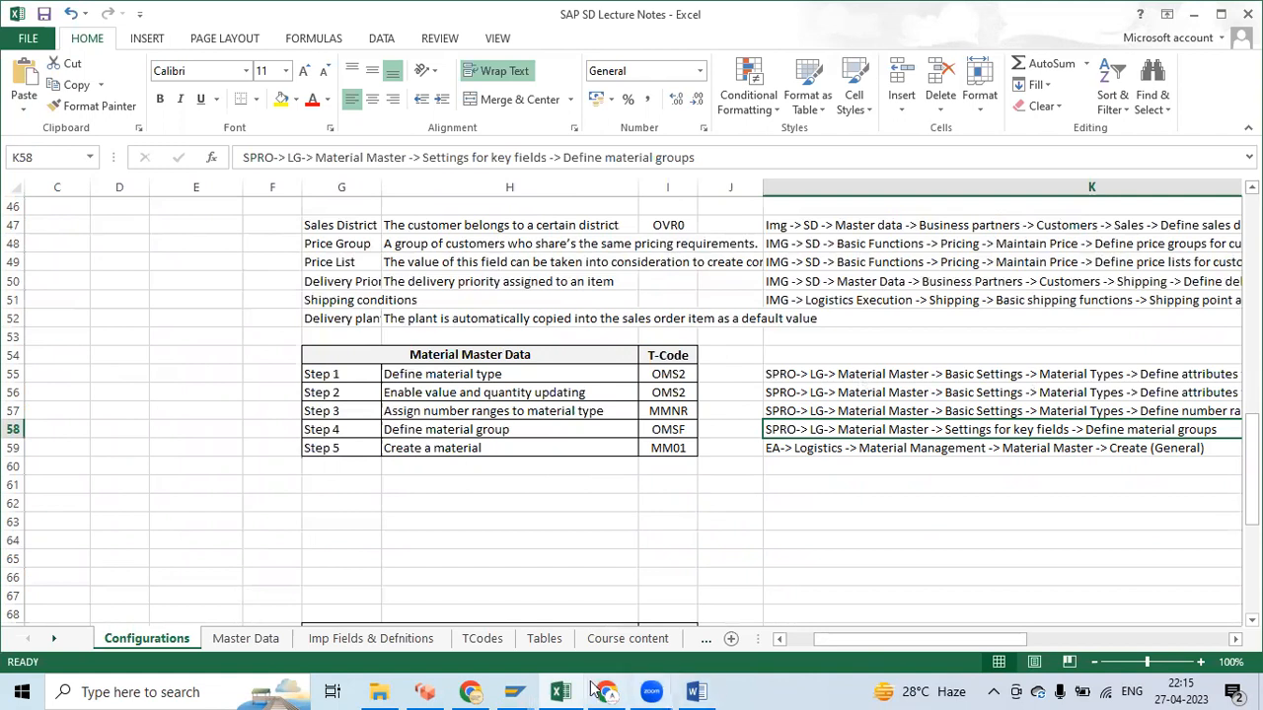
- Return to the SAP Display IMG screen and execute Define Material Groups under Settings for Key Fields
mouse_move(514, 691)
click(567, 601)
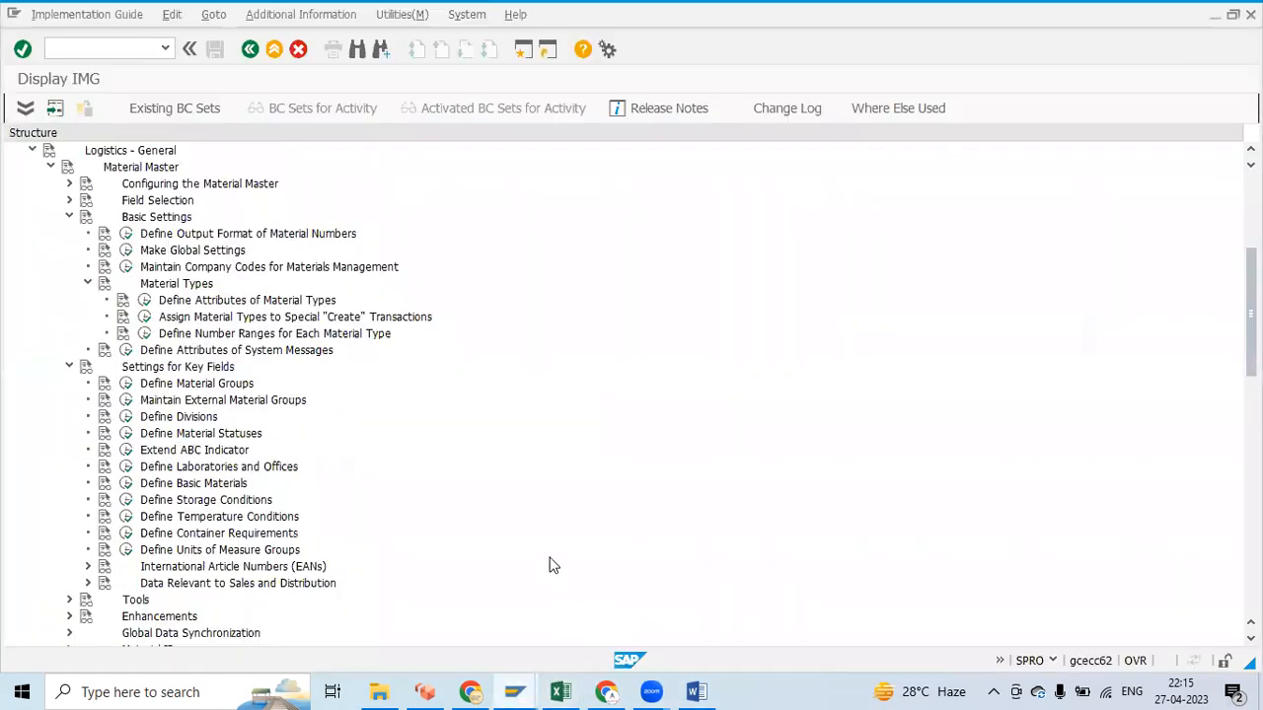
click(126, 385)
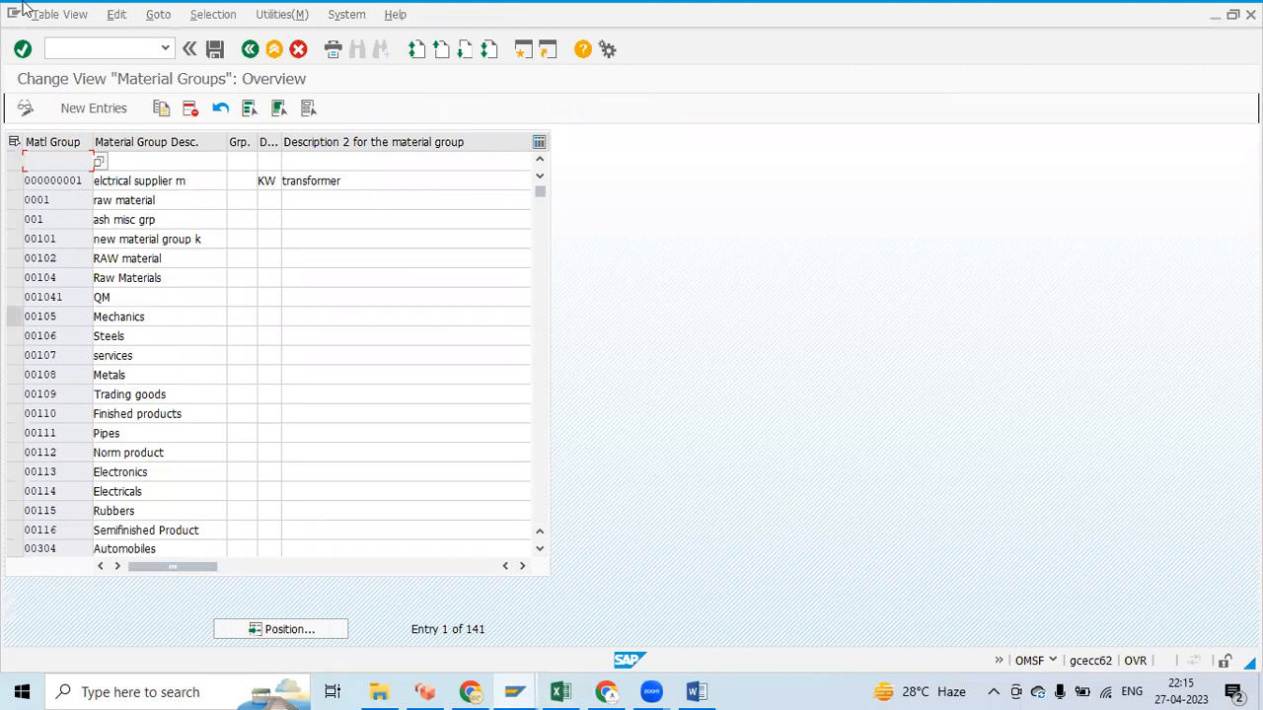
- Examine the Matl Group and Material Group Desc. fields in a blank new entries table, and return to the material groups overview
click(84, 110)
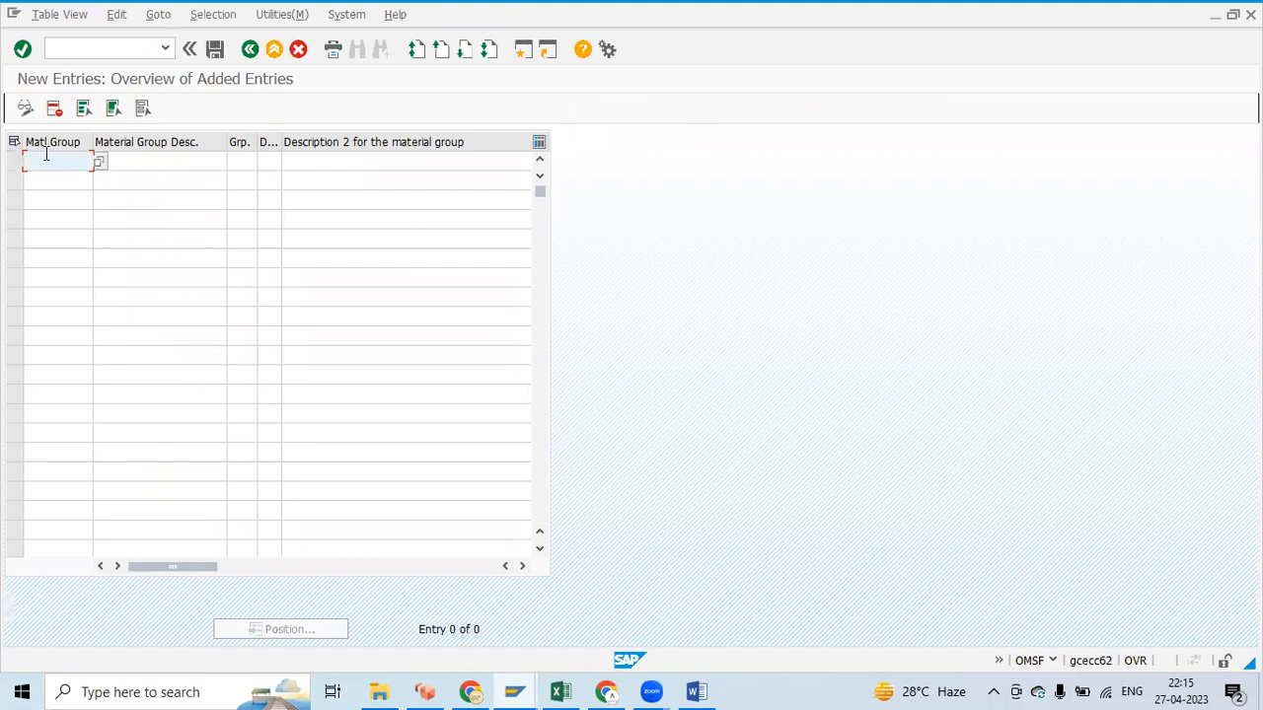
click(172, 163)
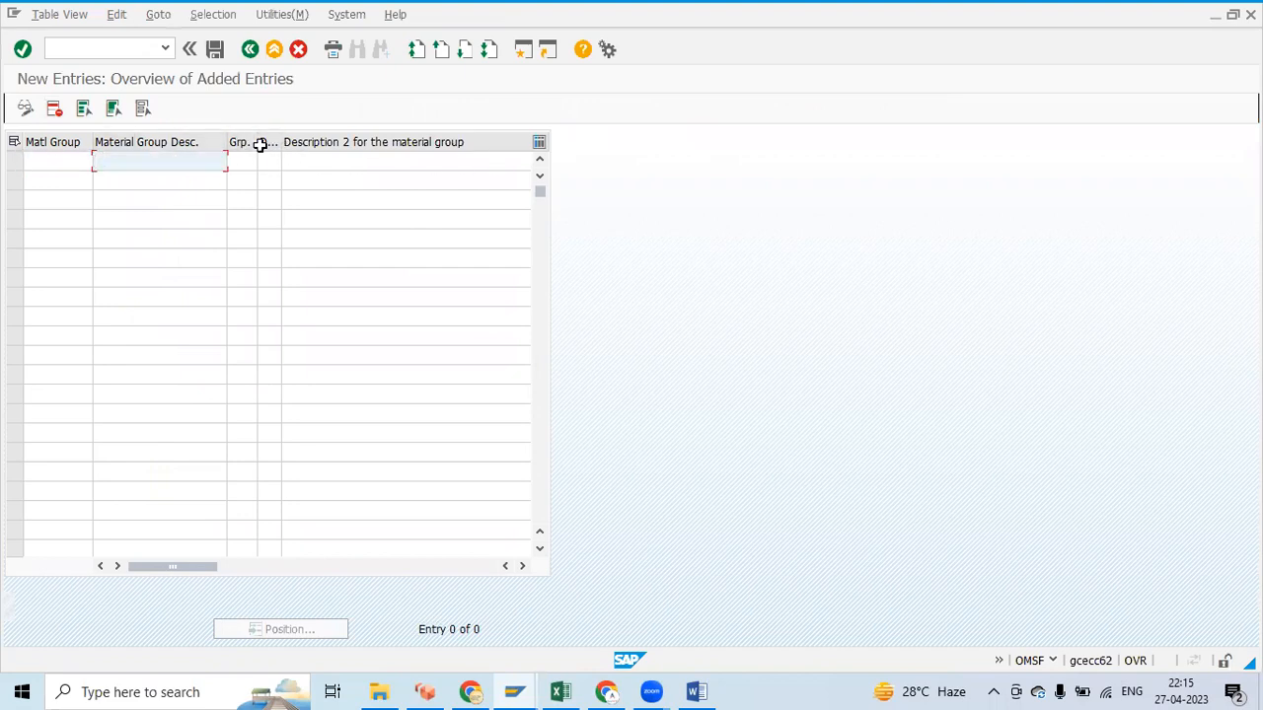
click(66, 164)
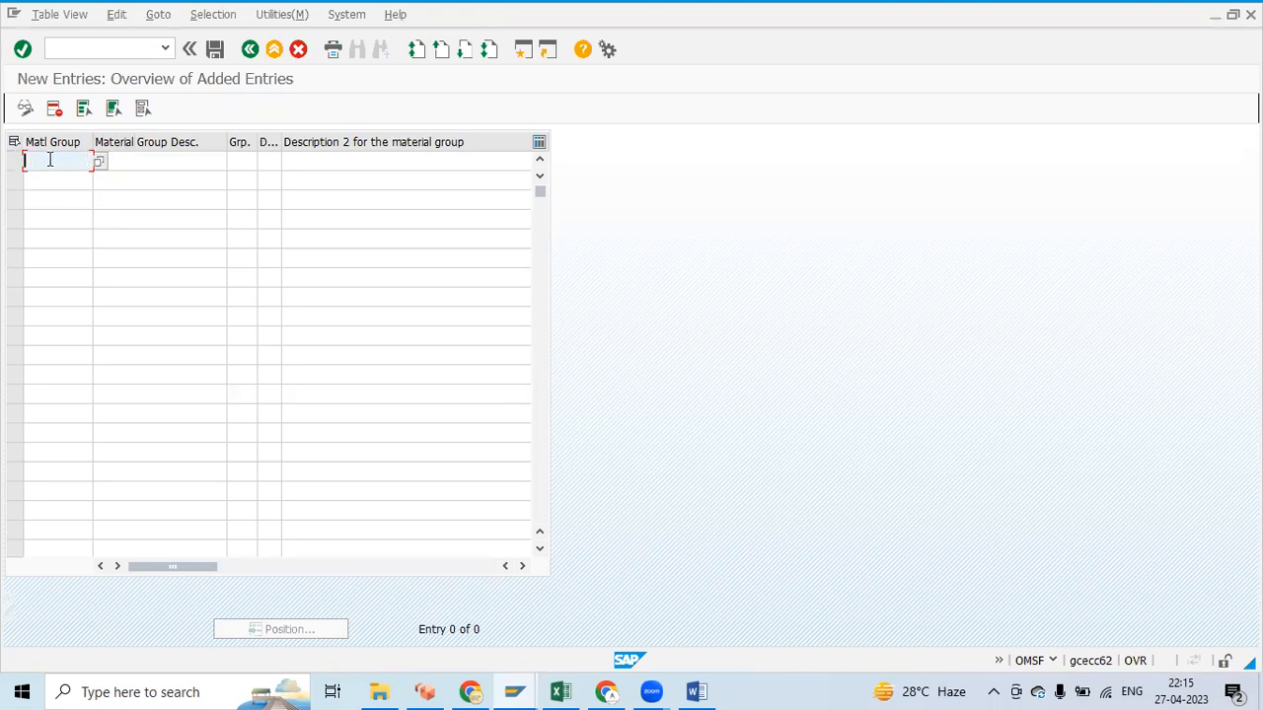
click(169, 164)
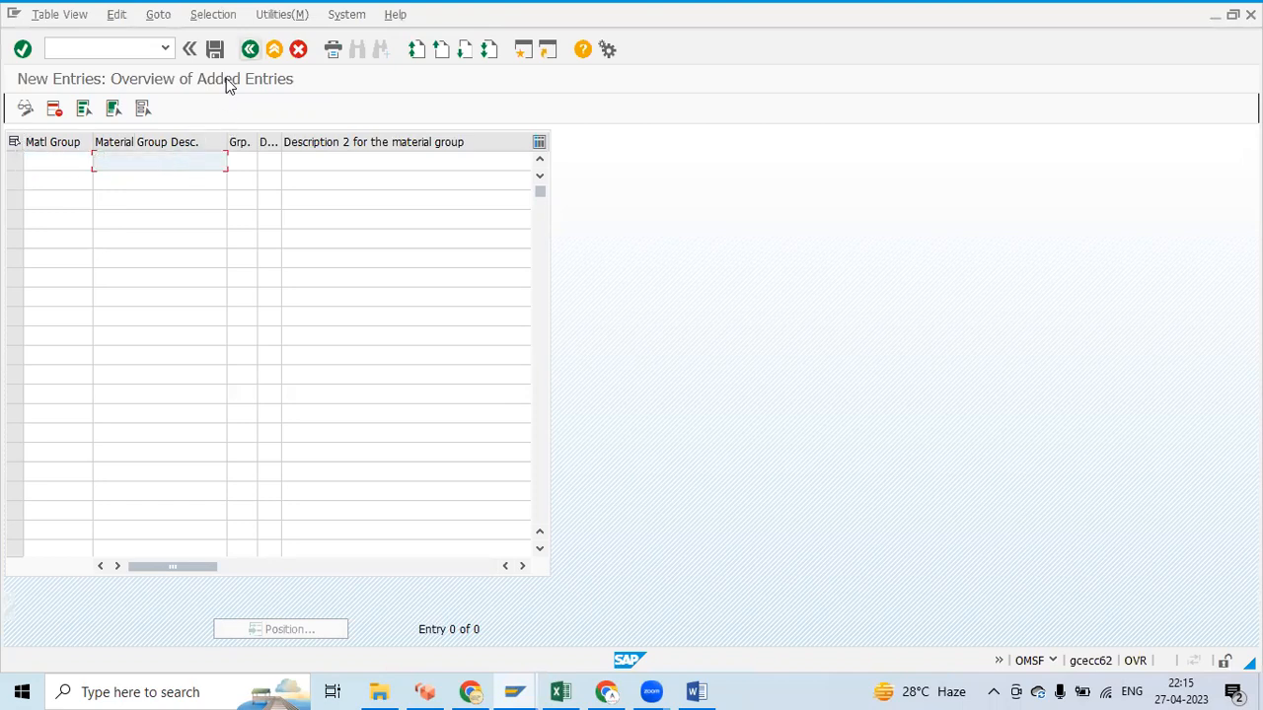
key(F3)
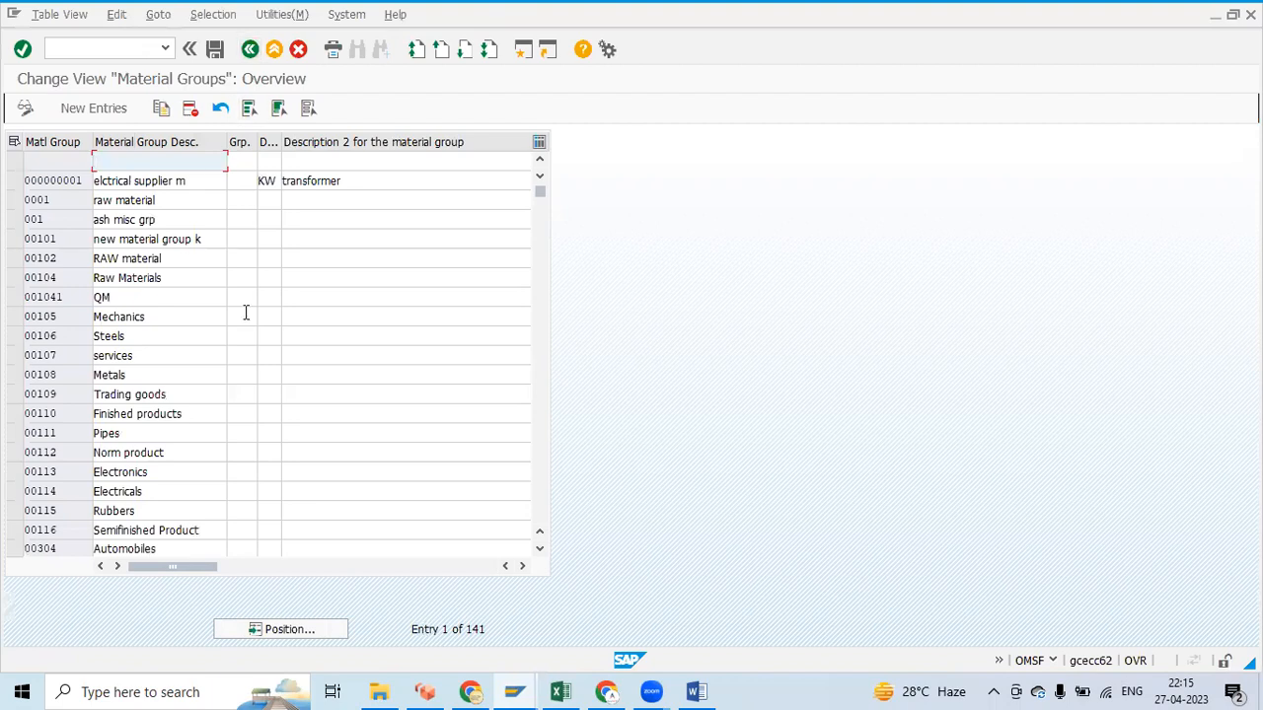
- Look through the material groups list, then switch to the Excel notes and copy the Material Group code PMG01 from the configurations list
scroll(114, 415, down, 10)
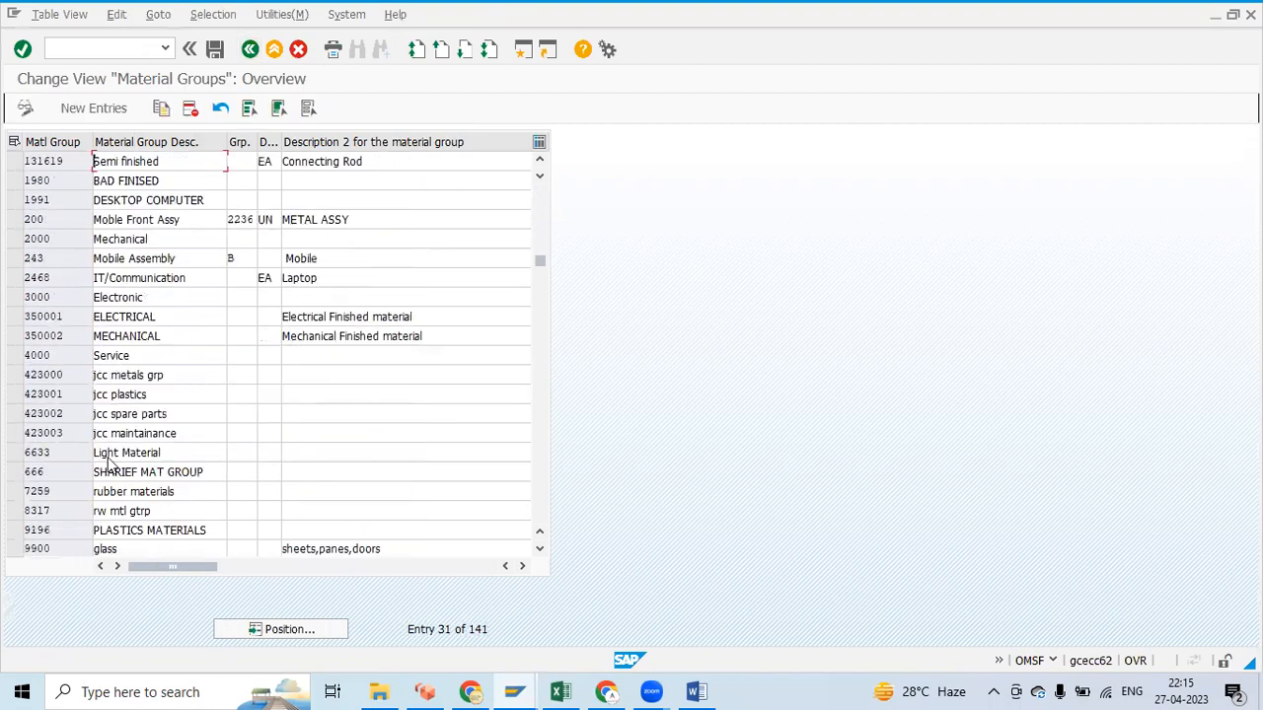
scroll(109, 456, down, 8)
click(559, 692)
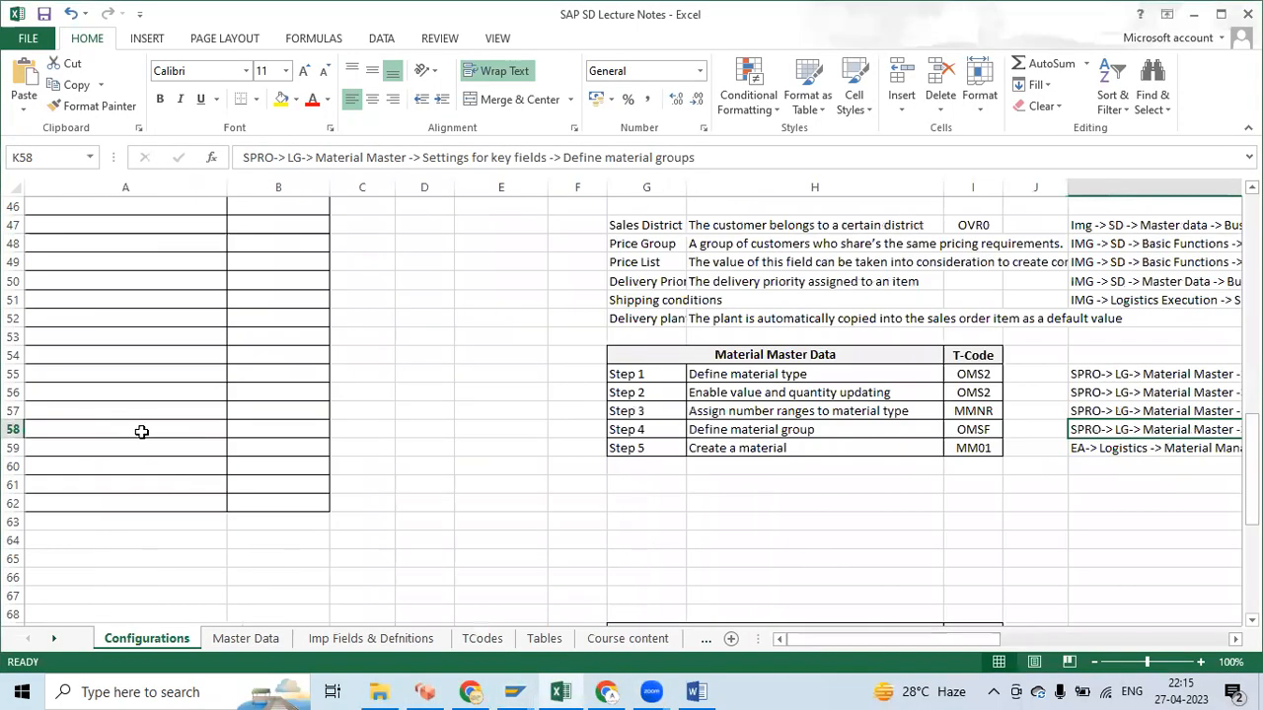
scroll(139, 432, up, 13)
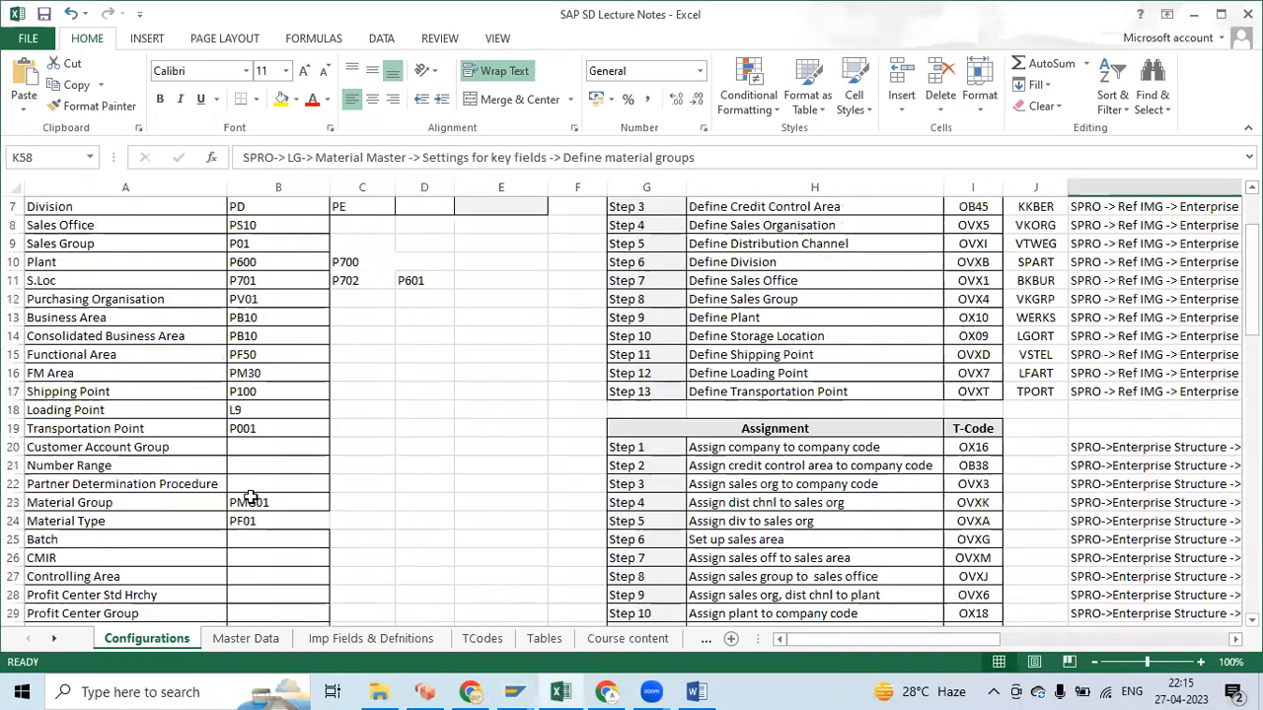
click(257, 503)
key(ctrl+c)
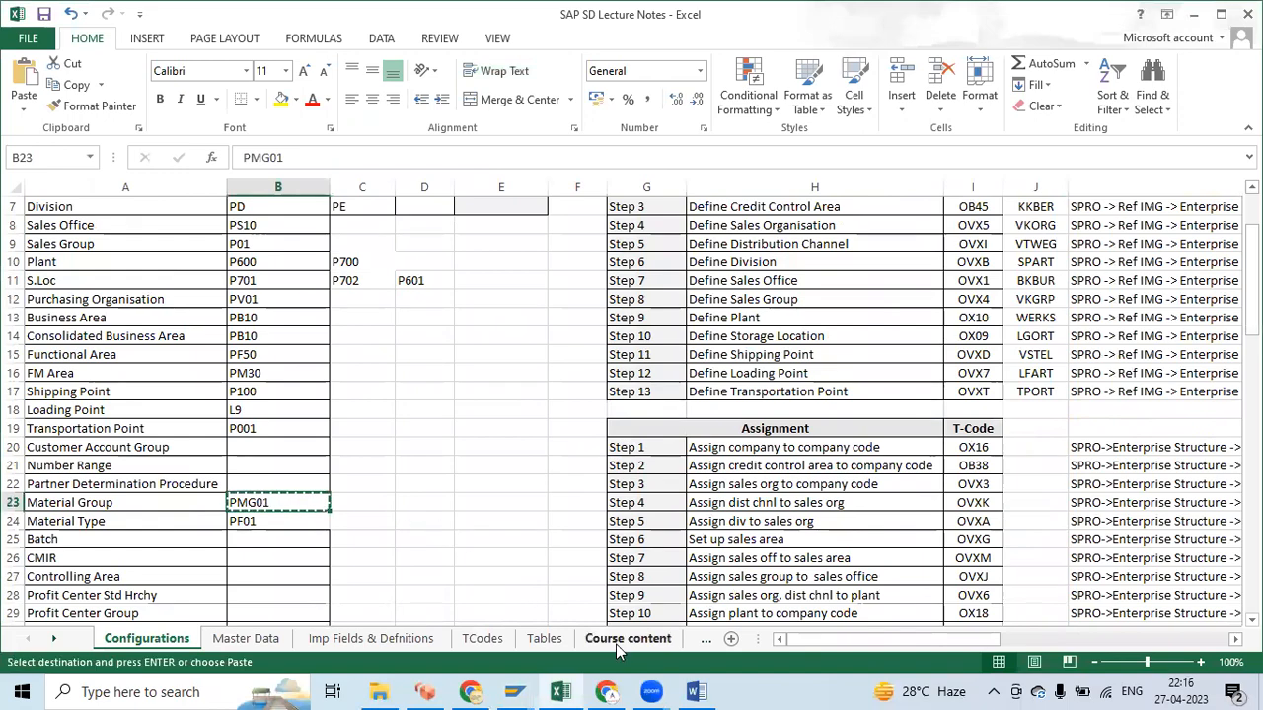
- Return to SAP, position the material groups list at PMG01 and select that entry's row
key(alt+Tab)
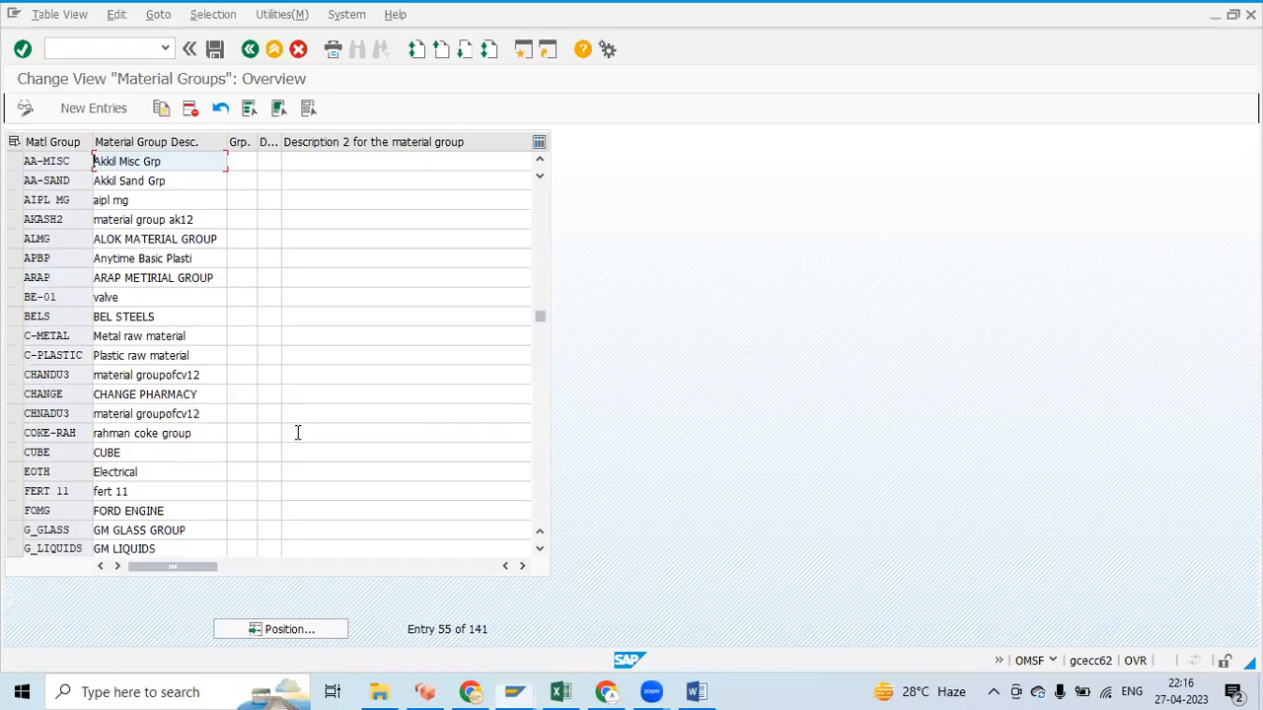
click(285, 629)
key(ctrl+v)
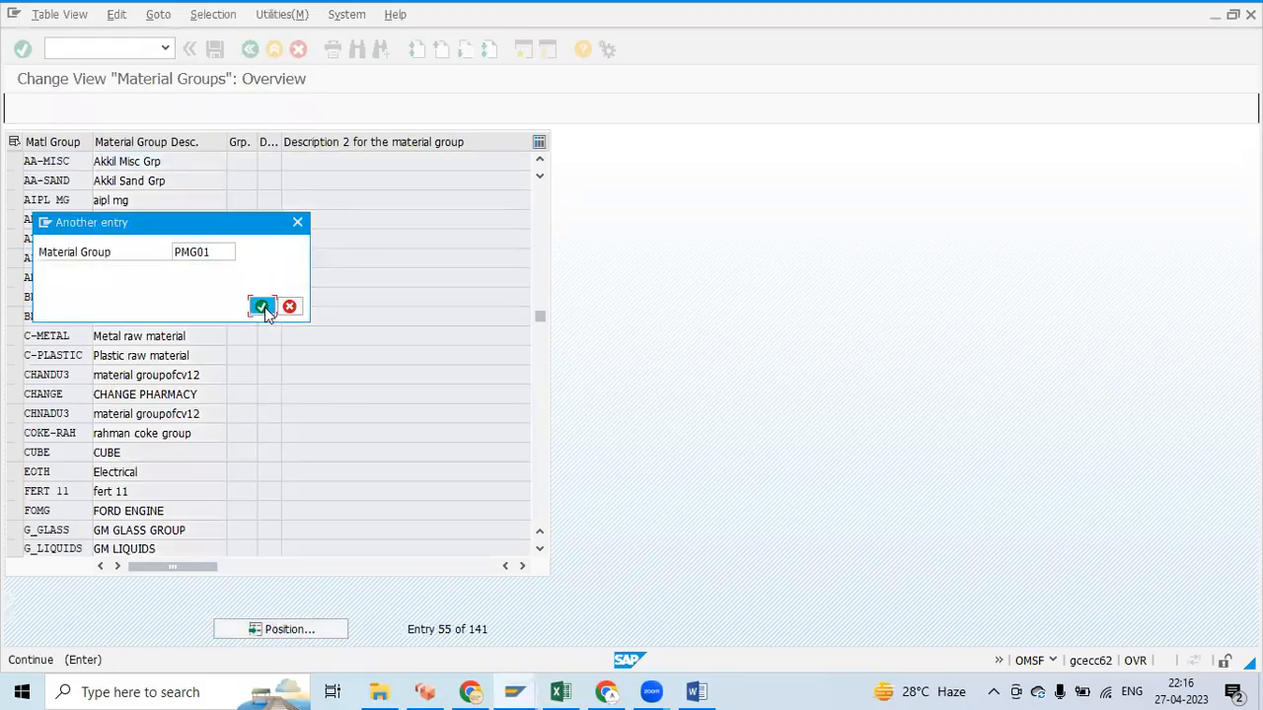
click(262, 307)
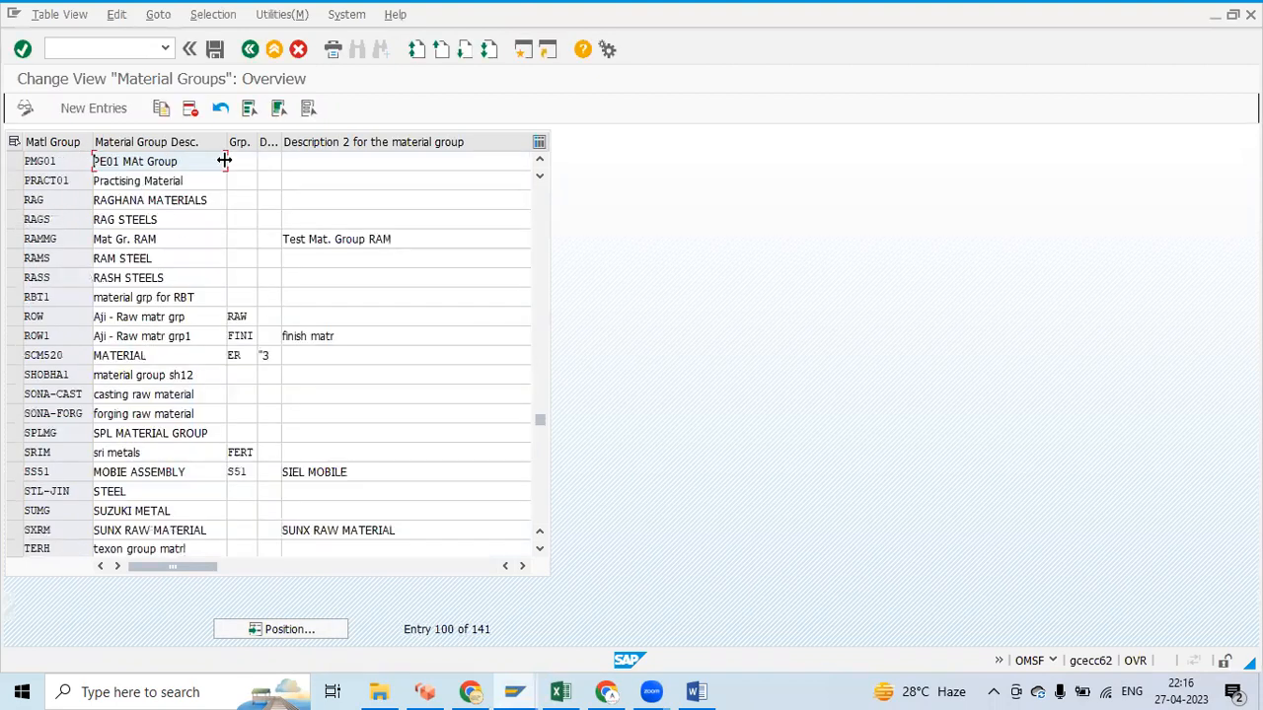
click(309, 161)
click(14, 164)
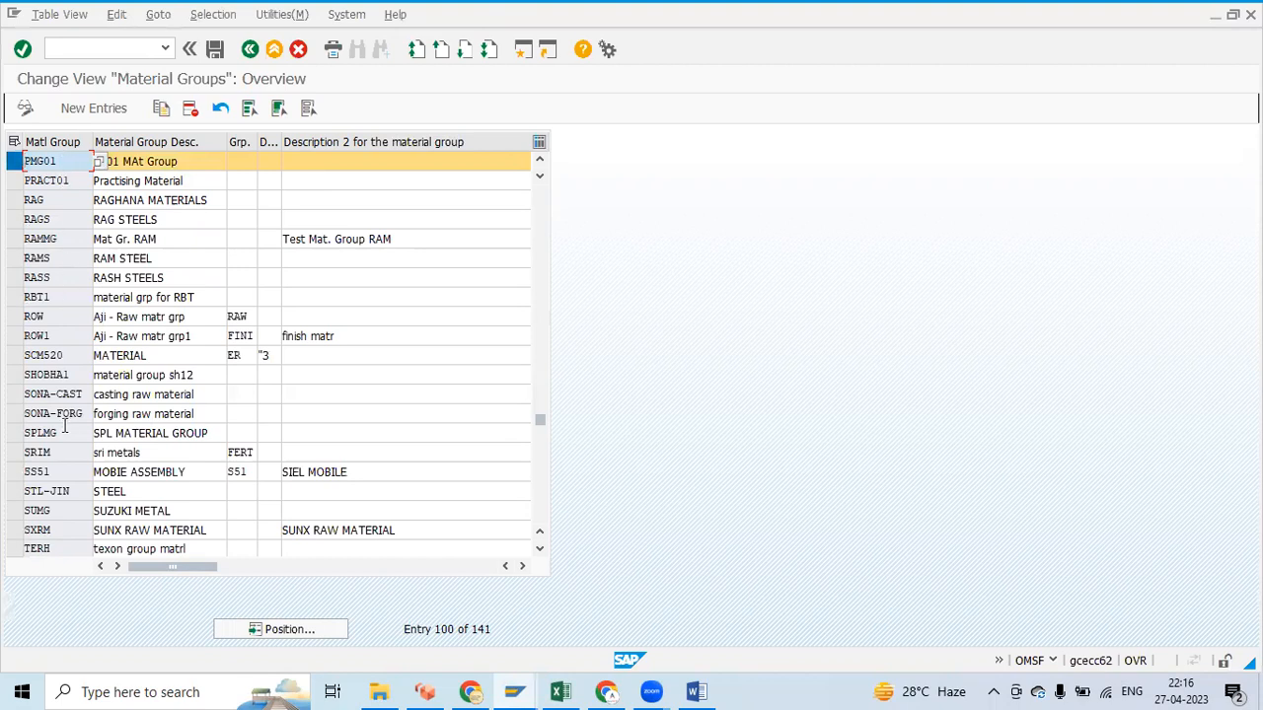
- Go back to the IMG structure, collapse Settings for Key Fields and execute Define Attributes of Material Types
click(247, 86)
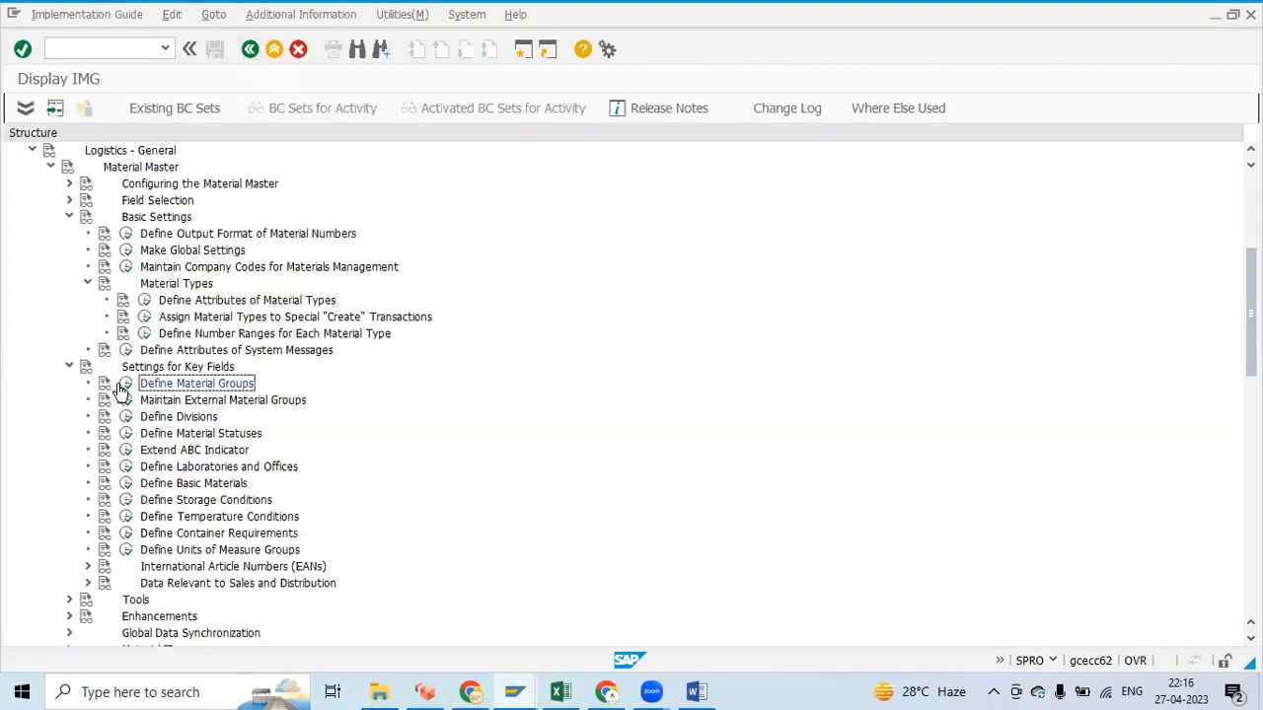
click(69, 367)
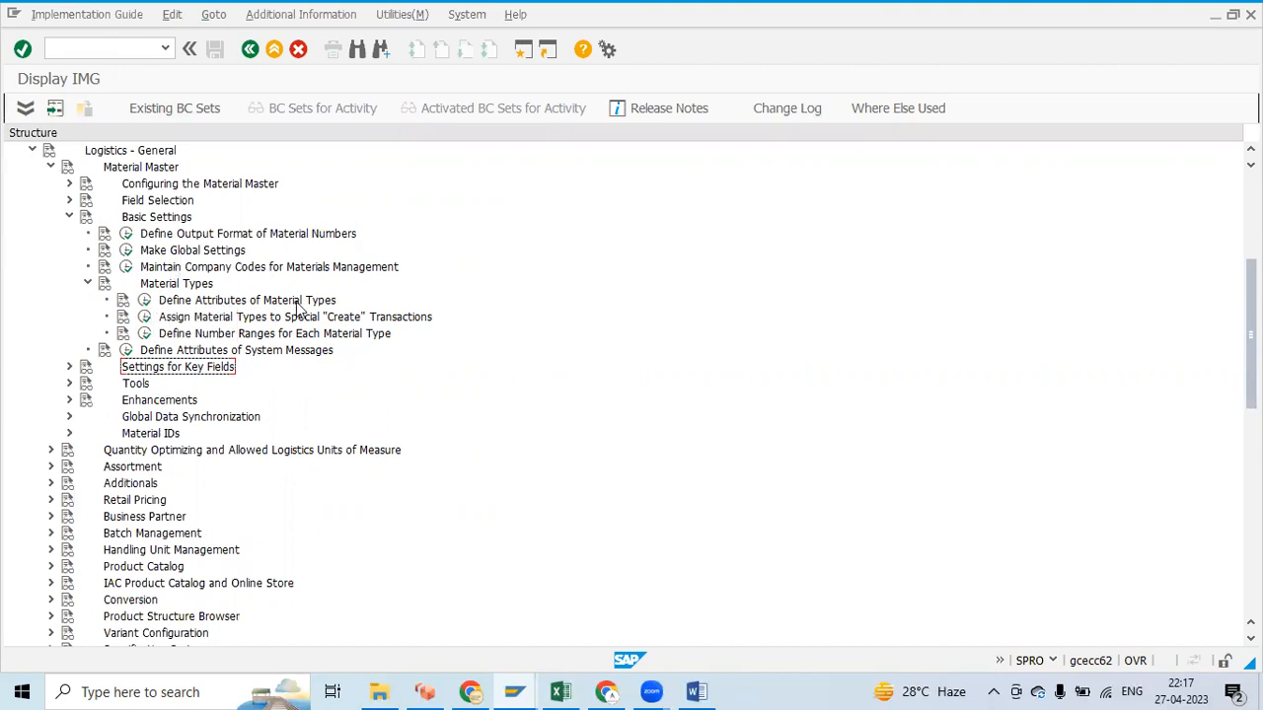
click(144, 301)
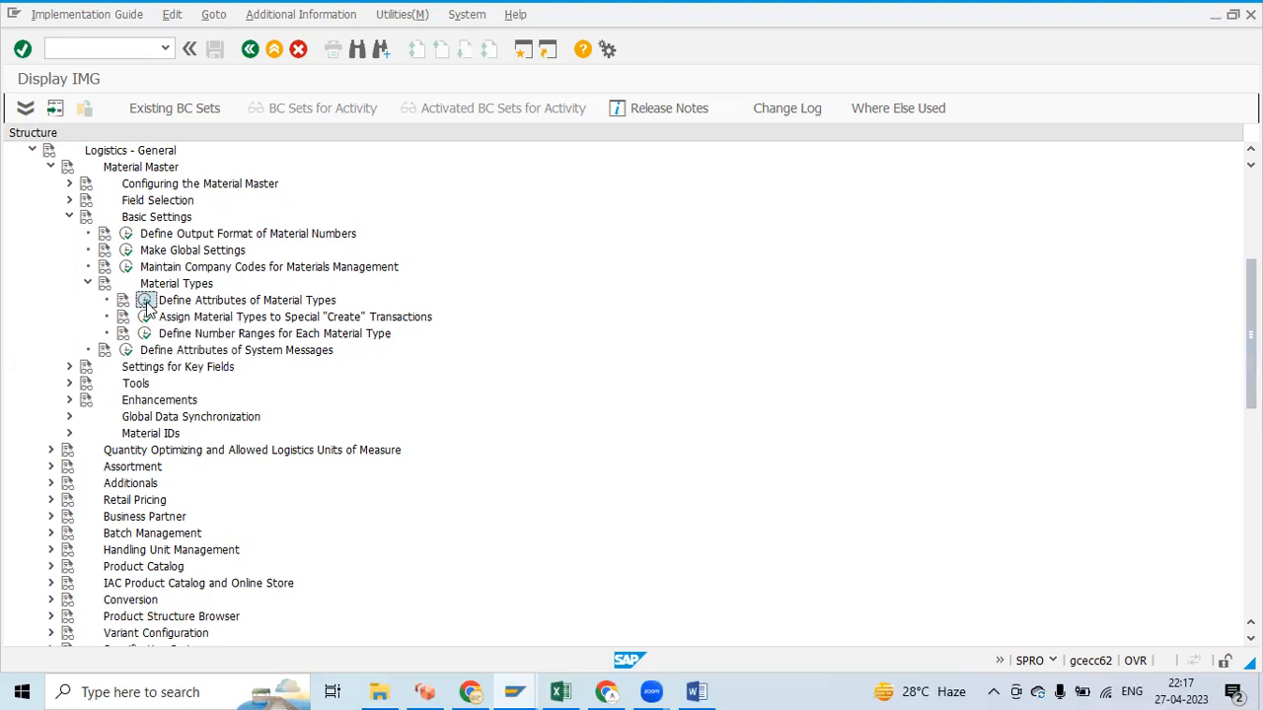
- Switch to the Excel notes and review the T-code and IMG path for the Define material type step under Material Master Data
click(560, 691)
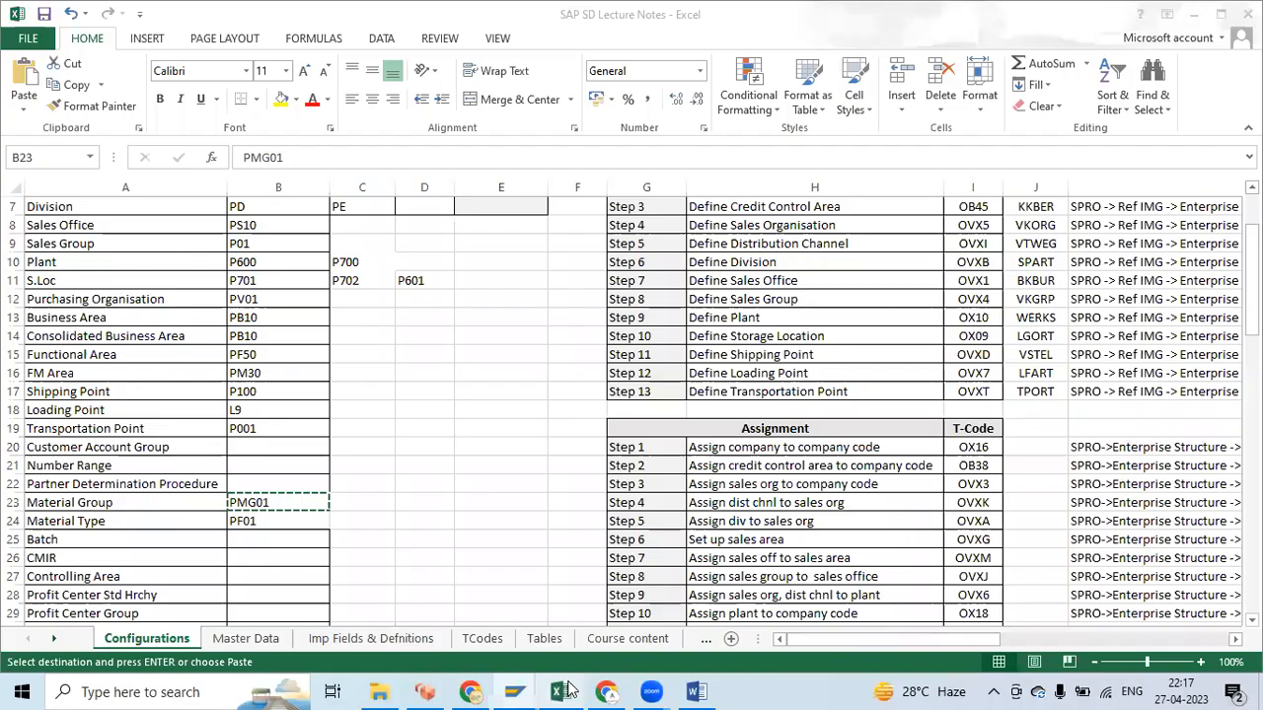
scroll(509, 469, down, 7)
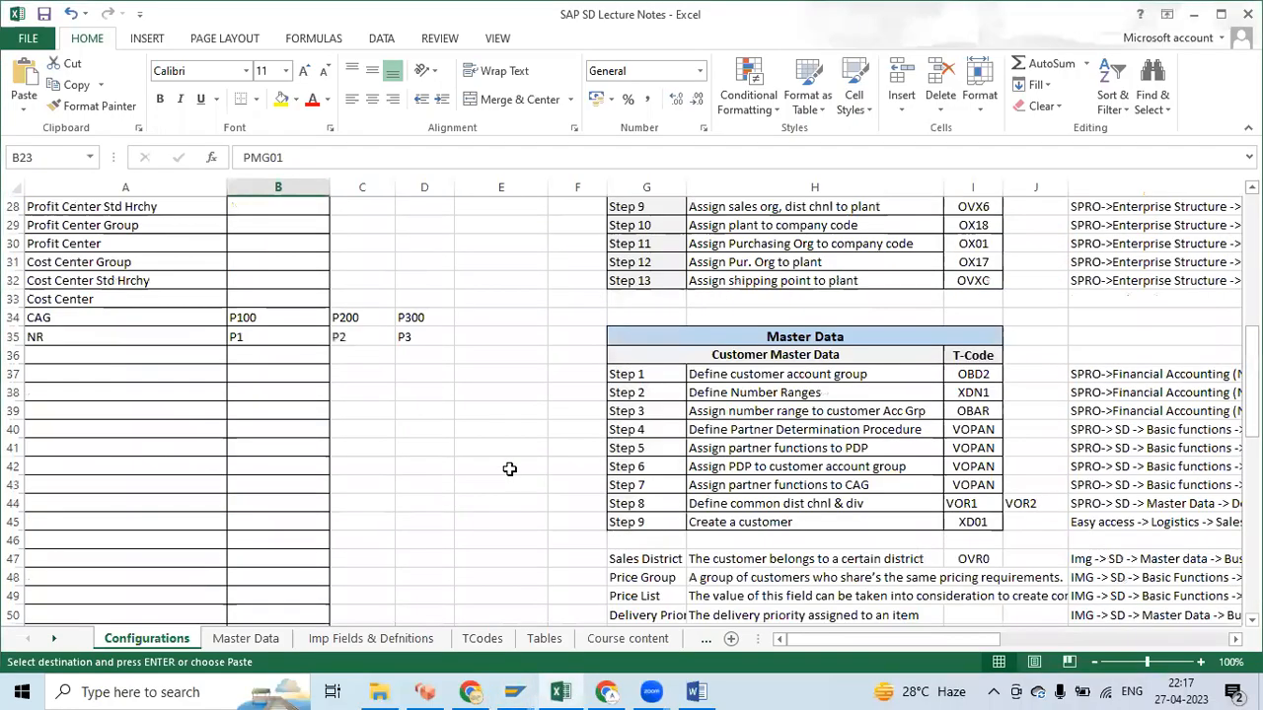
scroll(509, 469, down, 1)
scroll(509, 468, down, 5)
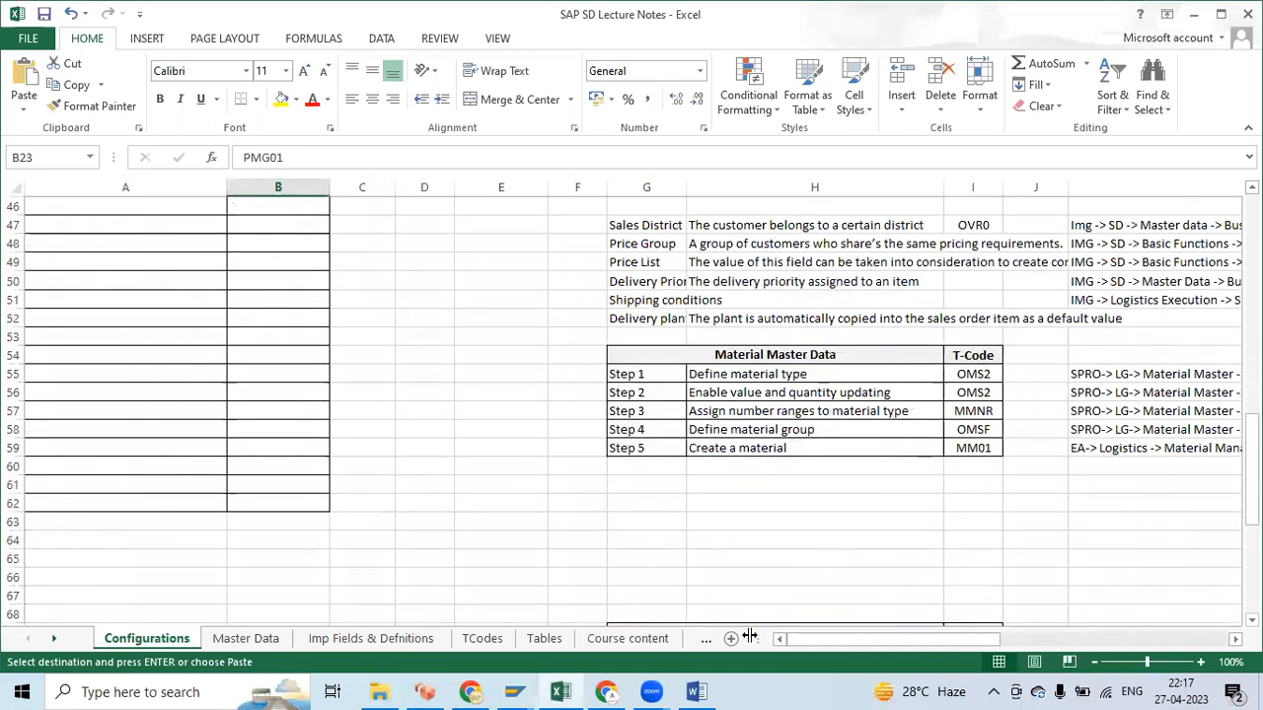
drag(817, 649, 871, 646)
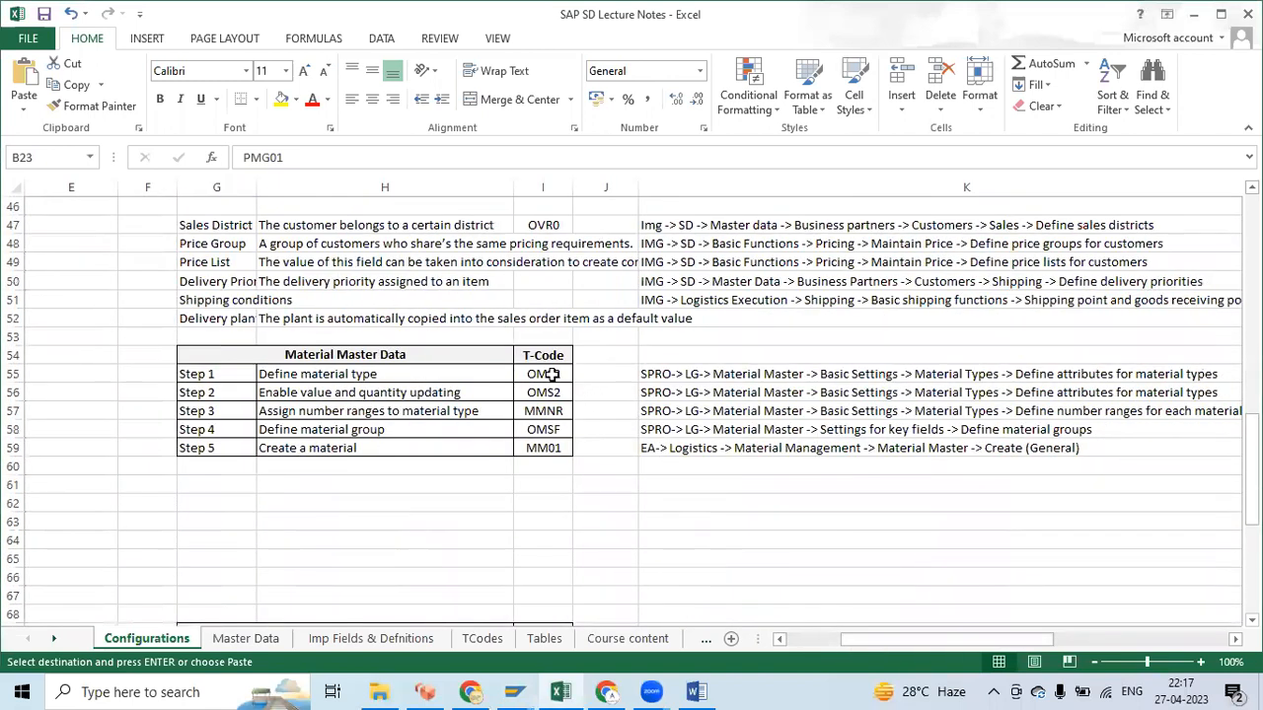
click(550, 379)
click(657, 375)
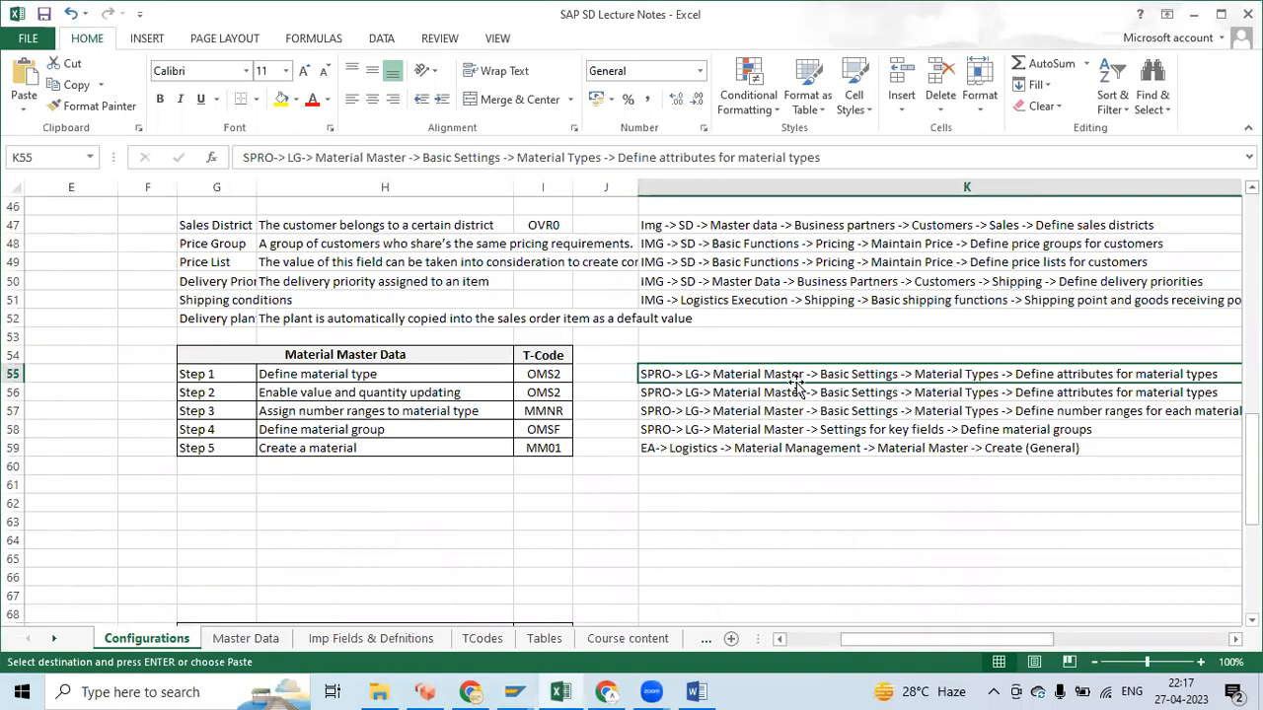
drag(992, 639, 1006, 640)
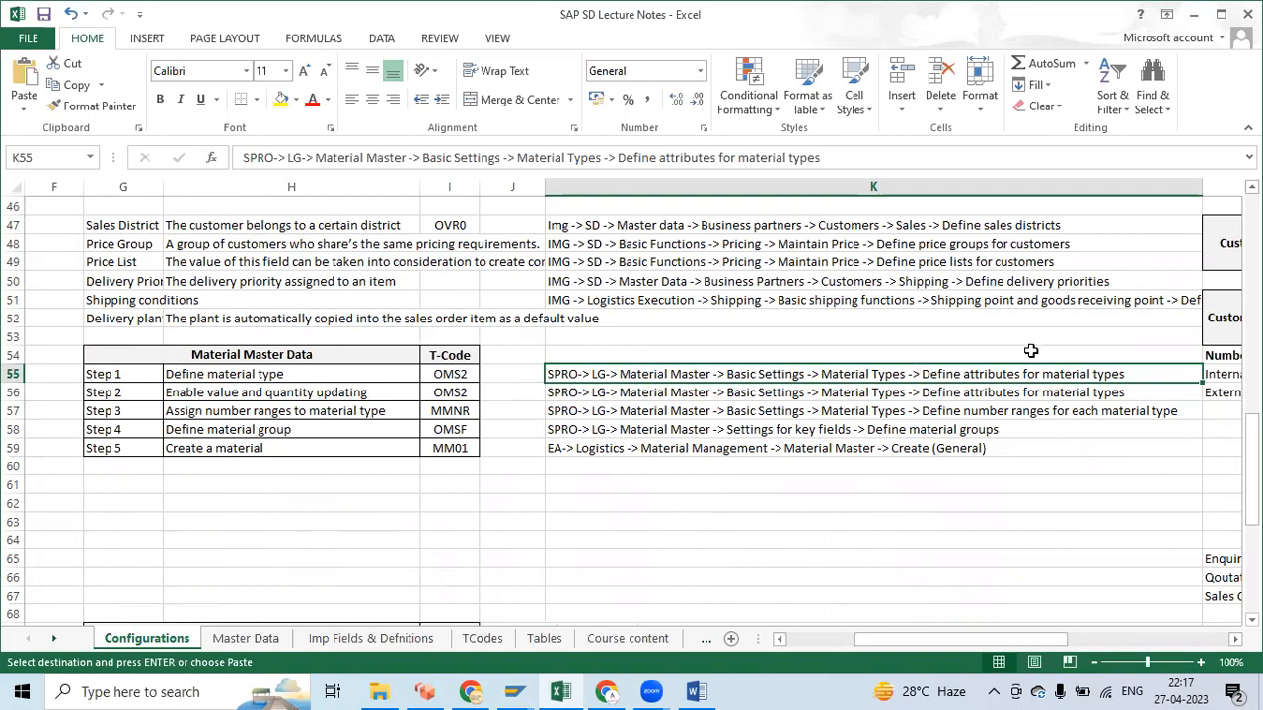
drag(1001, 638, 952, 639)
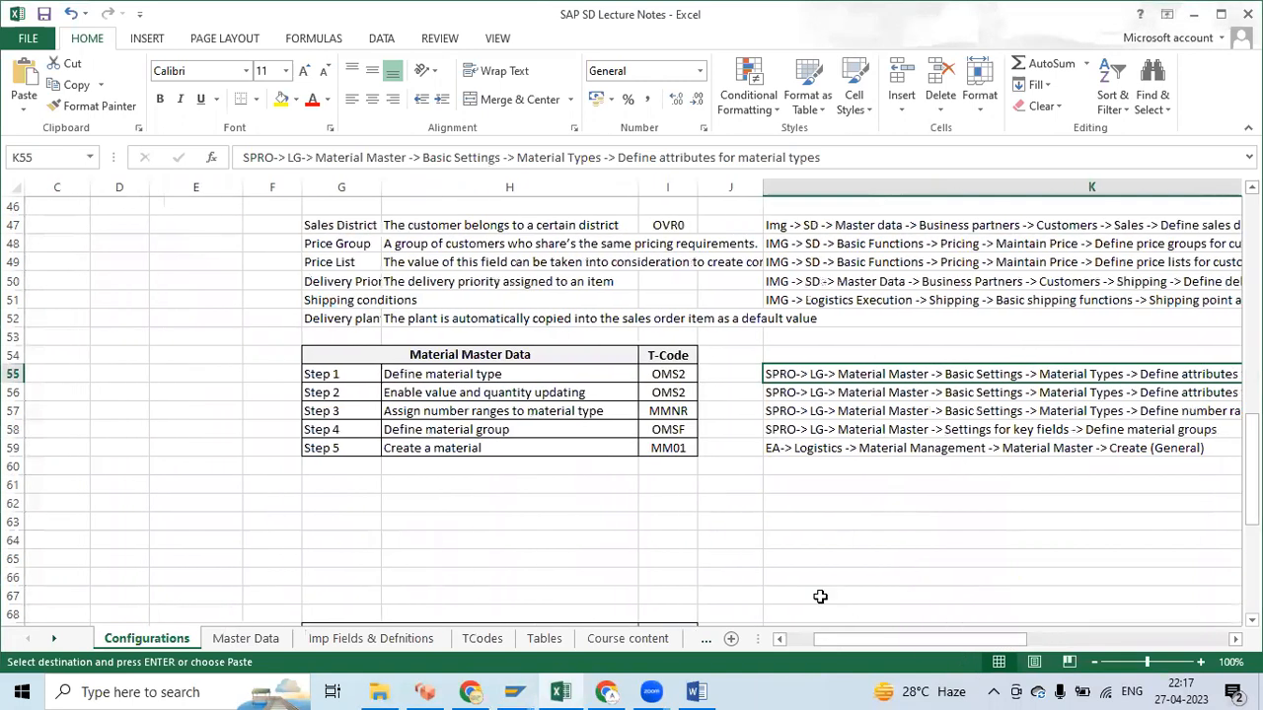
- Return to SAP, leave the material types overview for the IMG structure, and execute Define Attributes of Material Types again
key(alt+Tab)
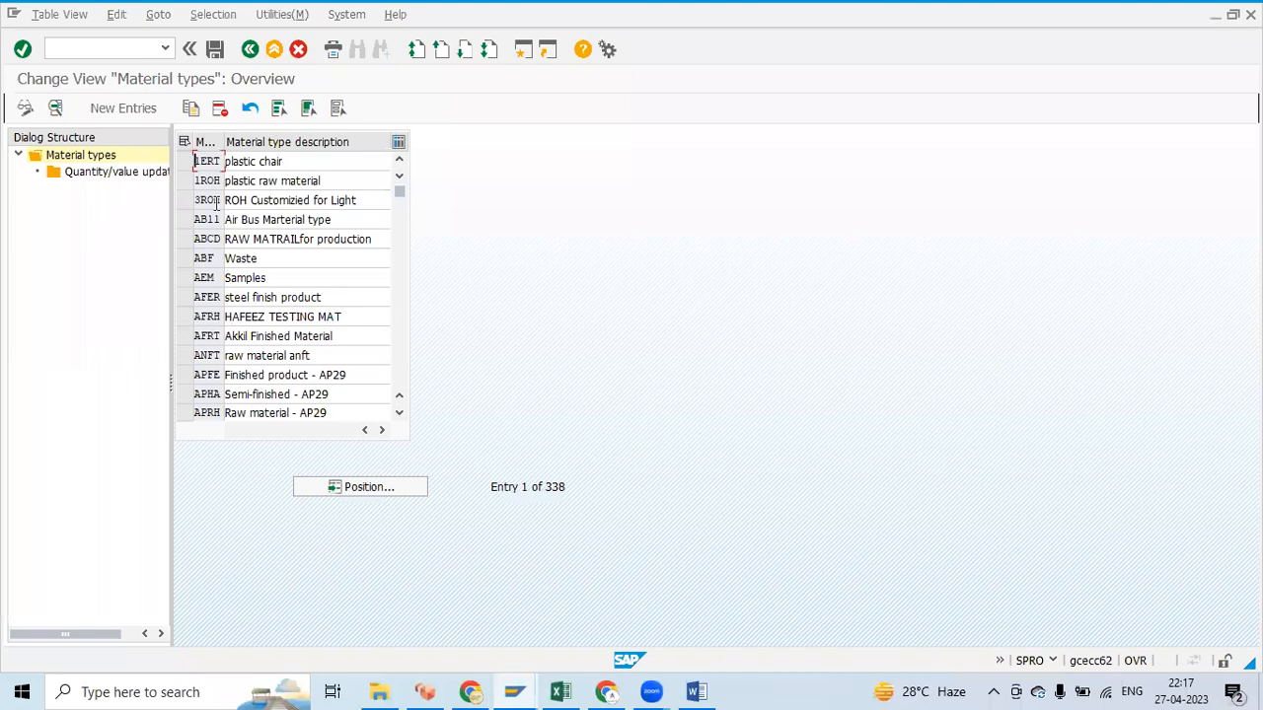
click(250, 48)
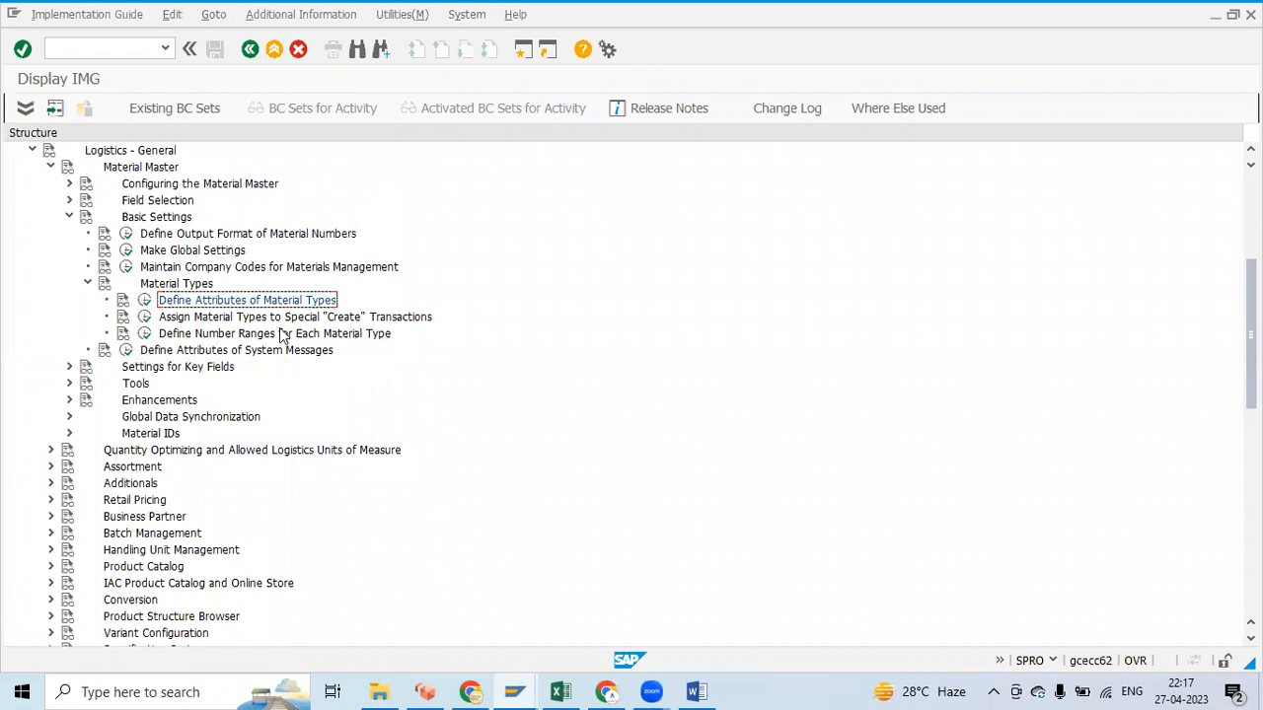
click(145, 300)
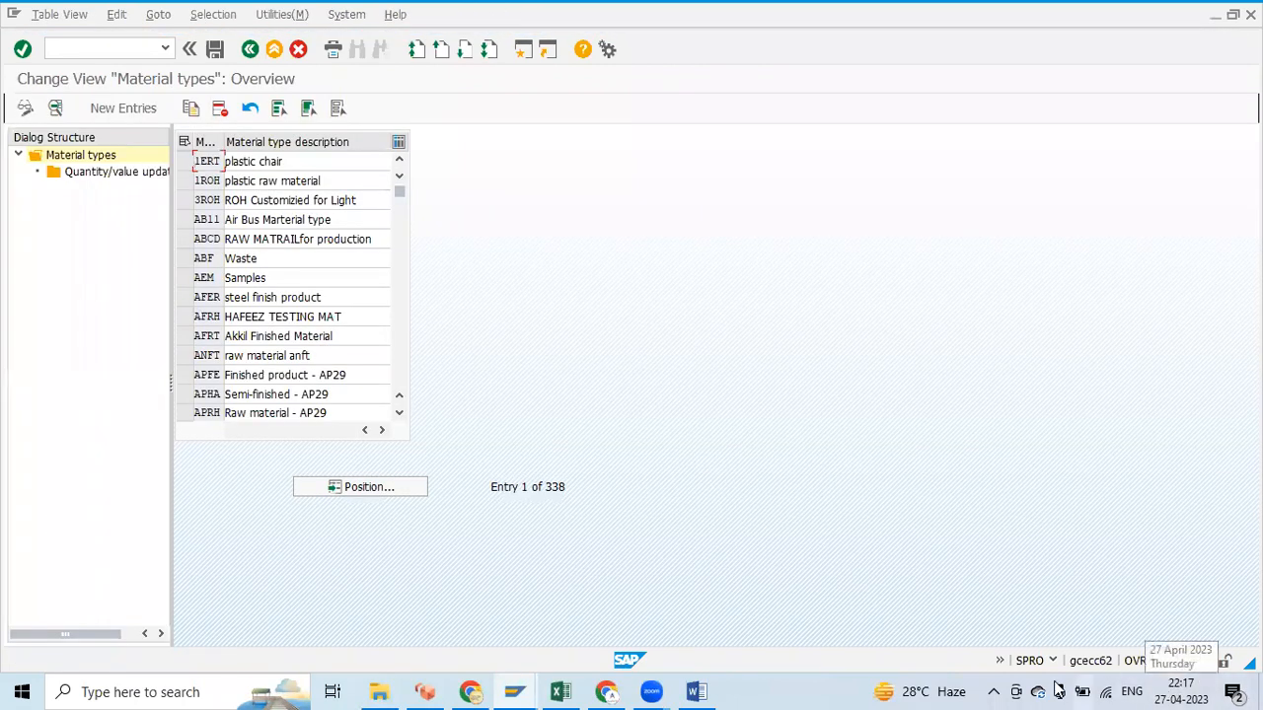
- Switch to the Excel notes and locate the Material Types table under Material Master Data on the Configurations sheet
click(548, 690)
drag(843, 640, 984, 619)
scroll(417, 428, down, 9)
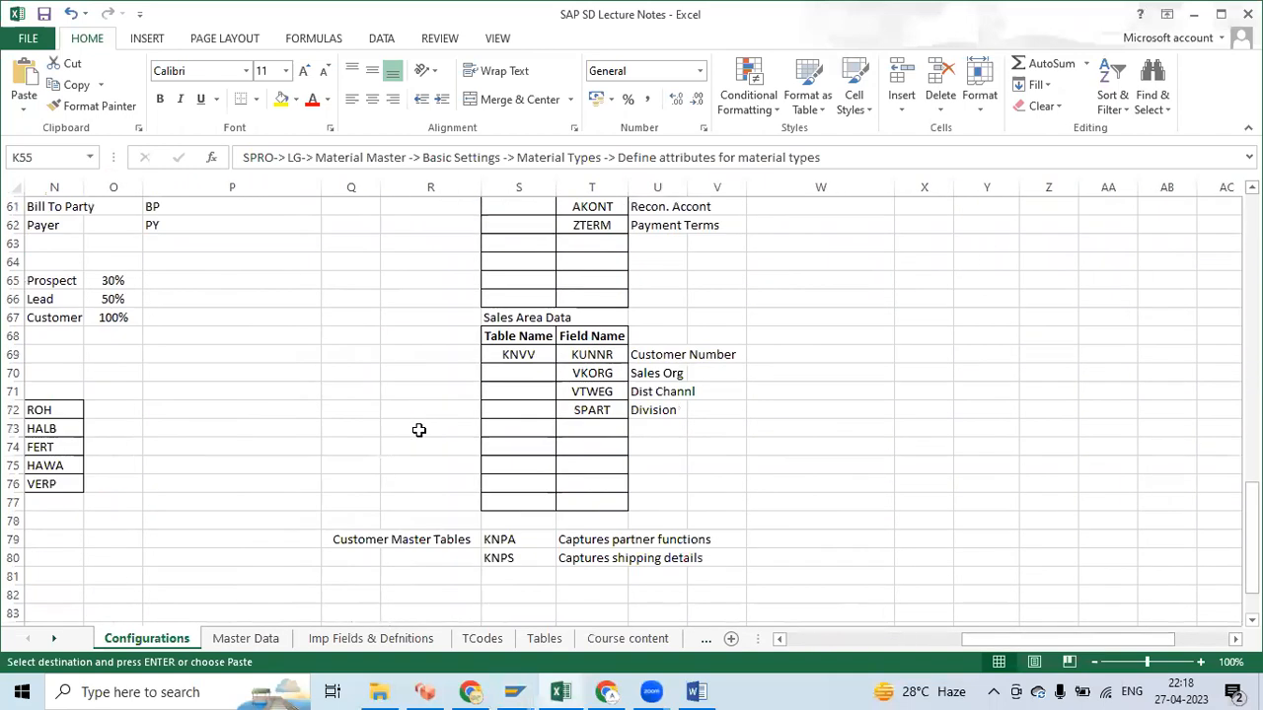
scroll(417, 428, up, 5)
scroll(417, 428, down, 1)
drag(1026, 638, 988, 659)
click(917, 430)
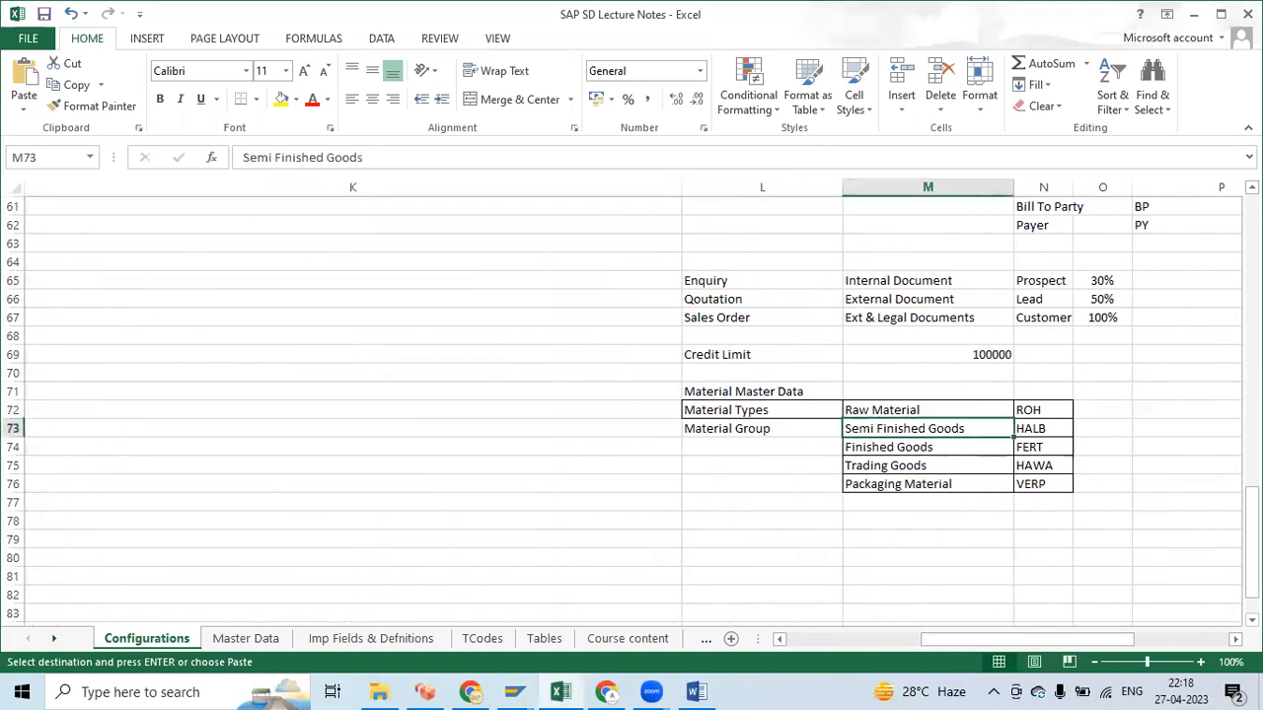
click(1235, 638)
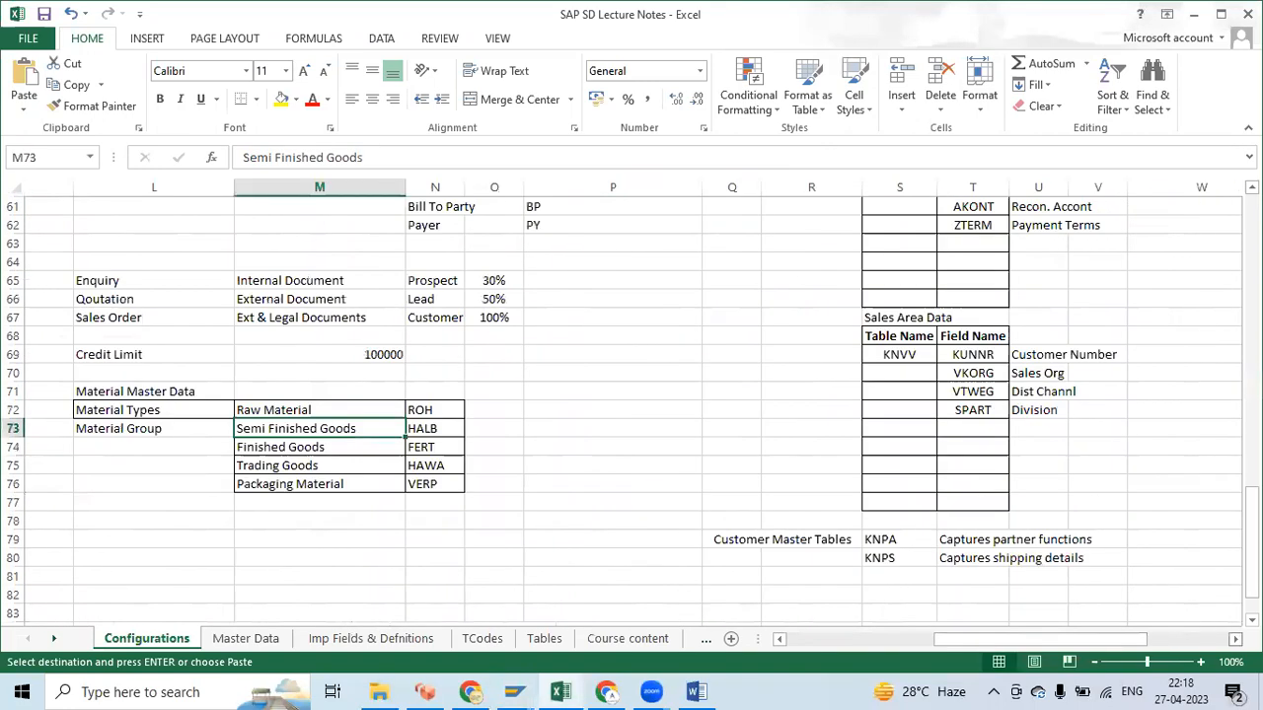
click(780, 639)
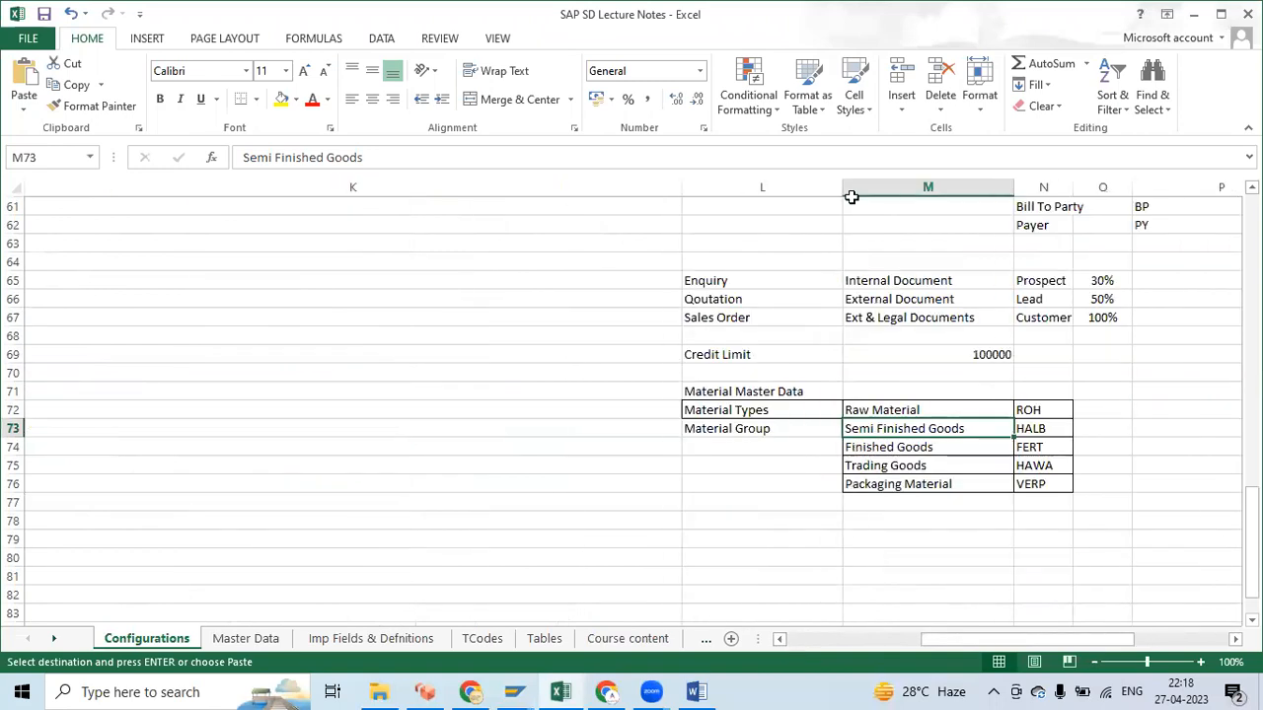
- Examine the Raw Material (ROH) and Semi Finished Goods (HALB) entries in the Material Types table
click(907, 410)
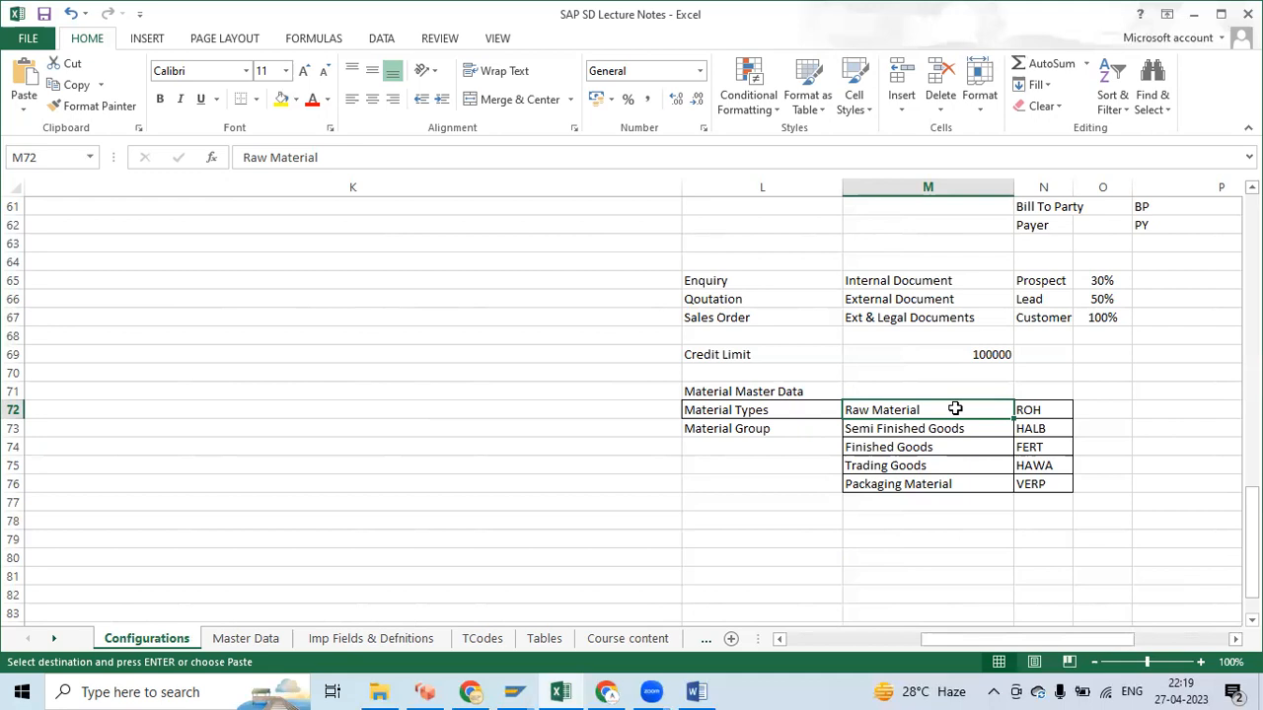
click(1039, 411)
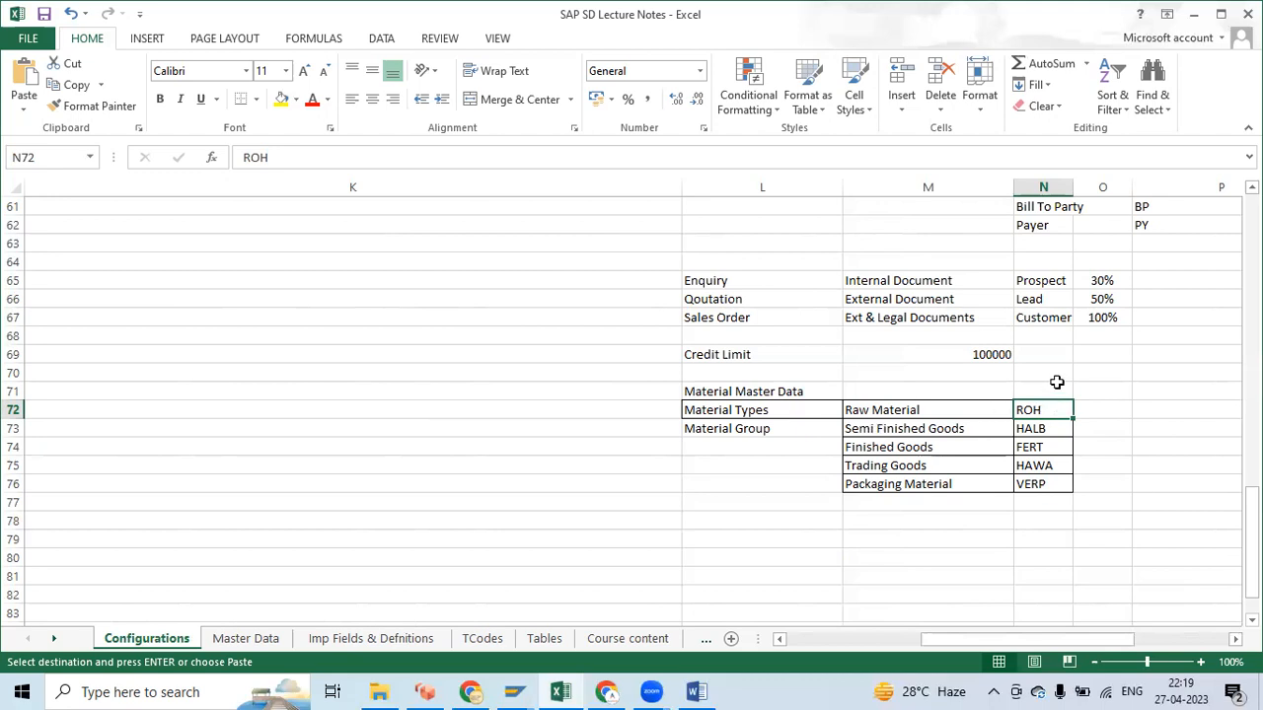
click(868, 432)
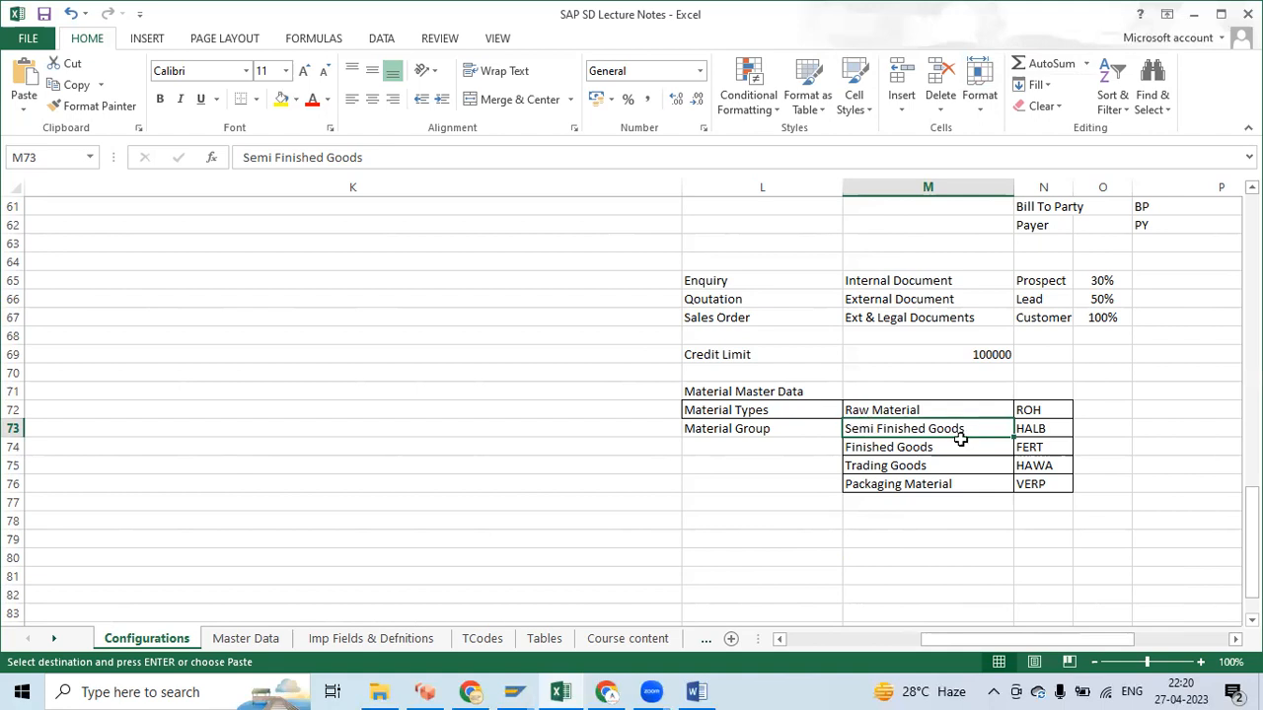
click(1052, 431)
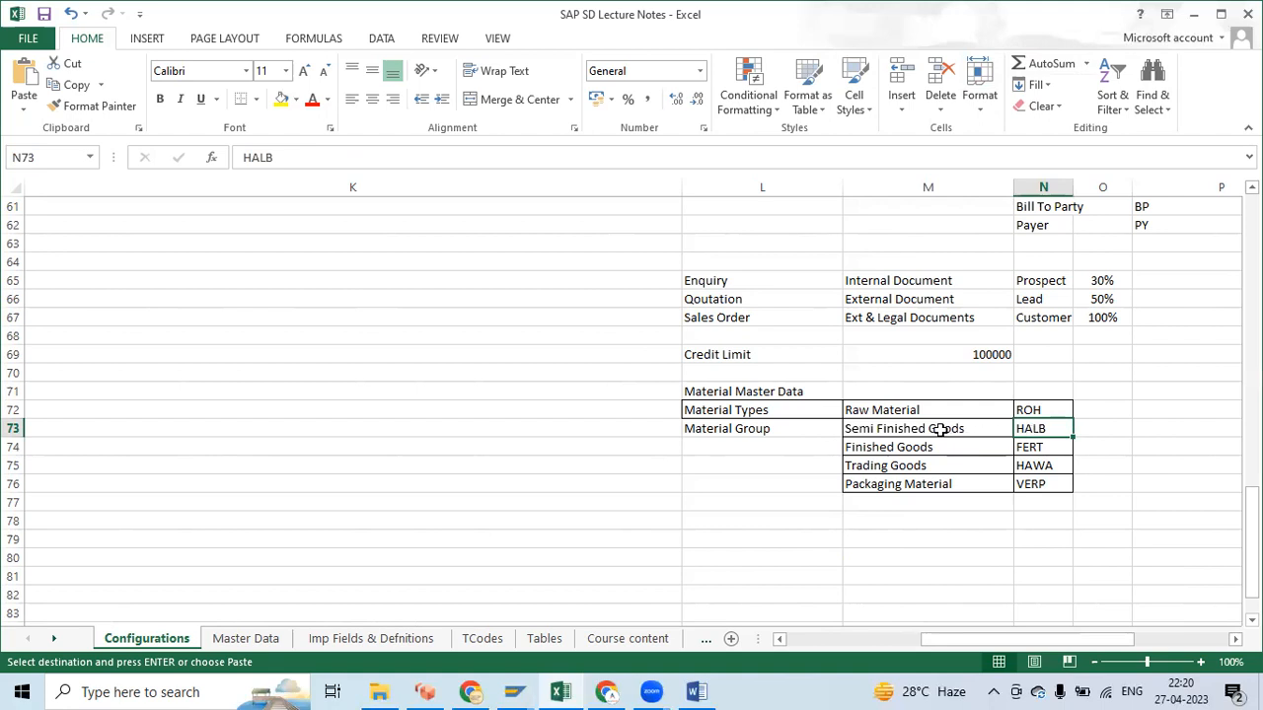
click(887, 434)
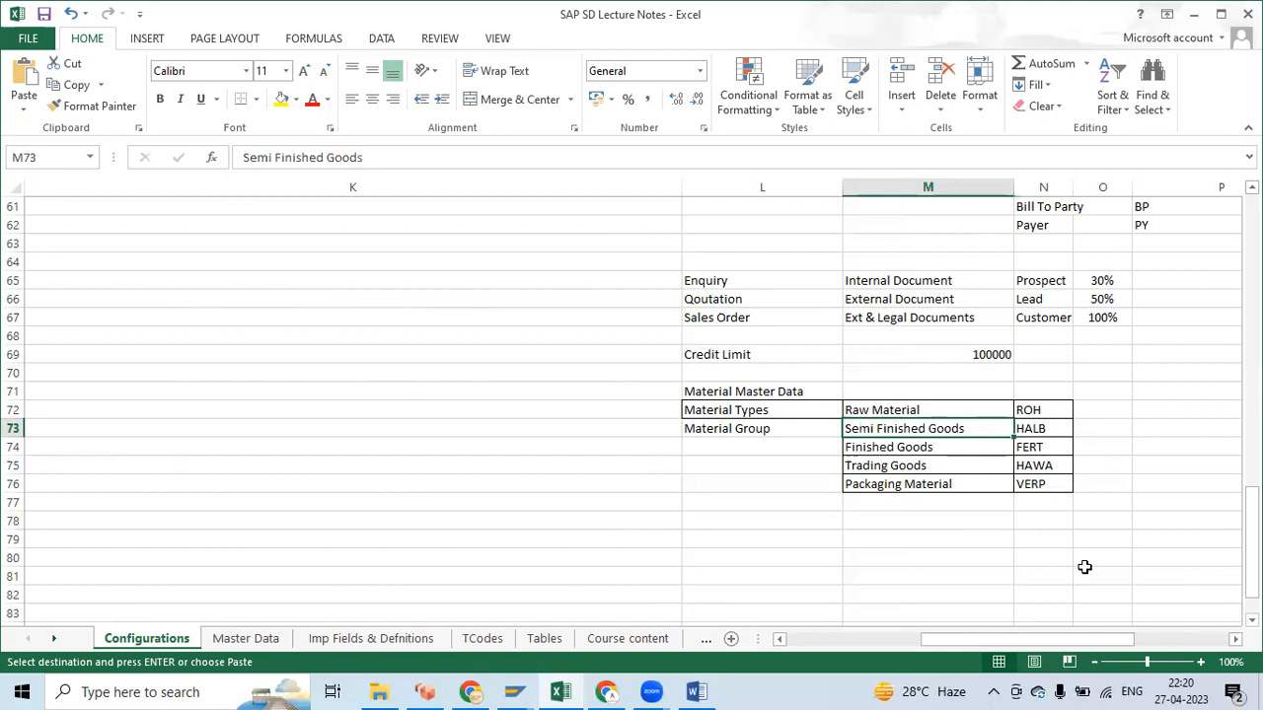
scroll(1084, 567, down, 1)
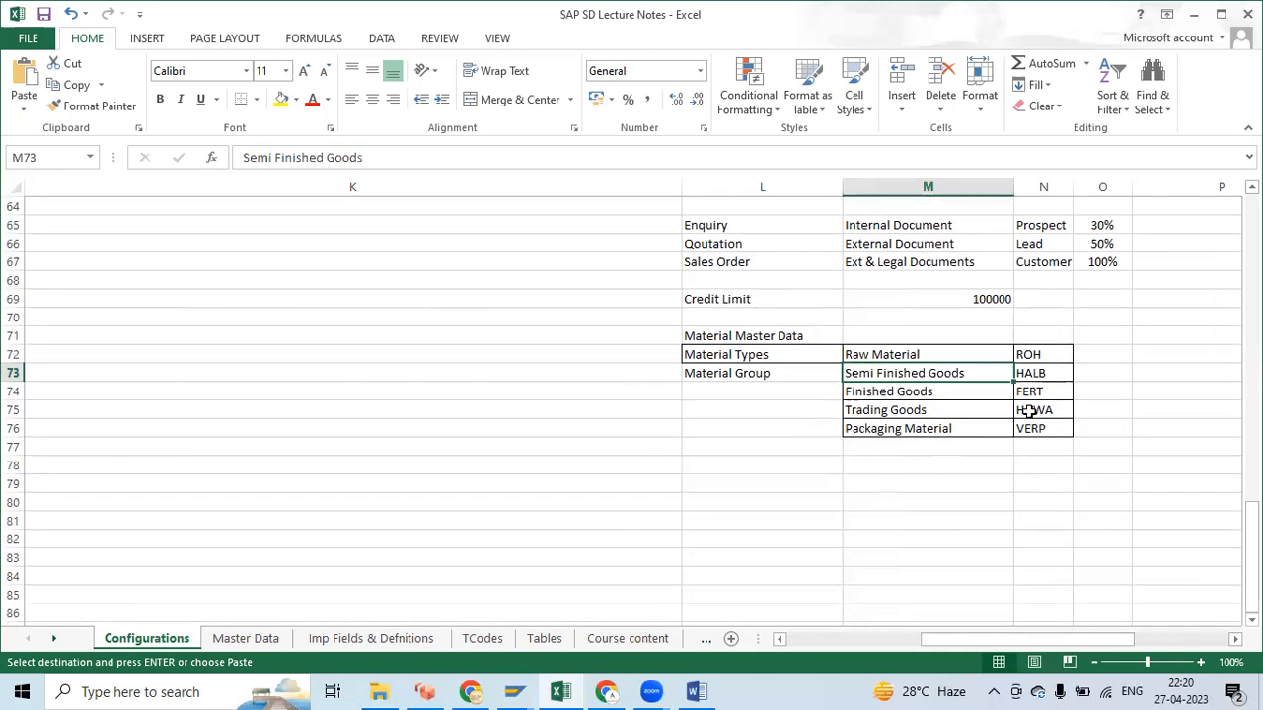
click(1066, 374)
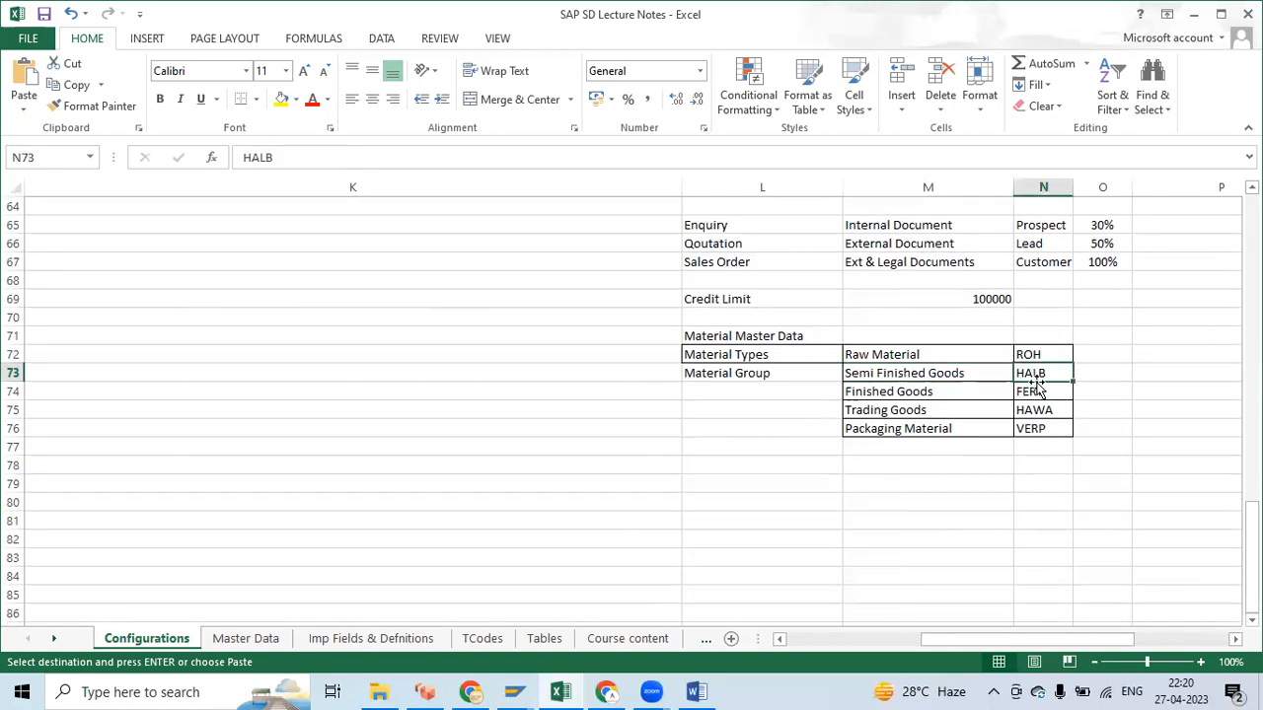
- Examine the Finished Goods, Trading Goods and Packaging Material entries with their codes FERT, HAWA and VERP
click(885, 393)
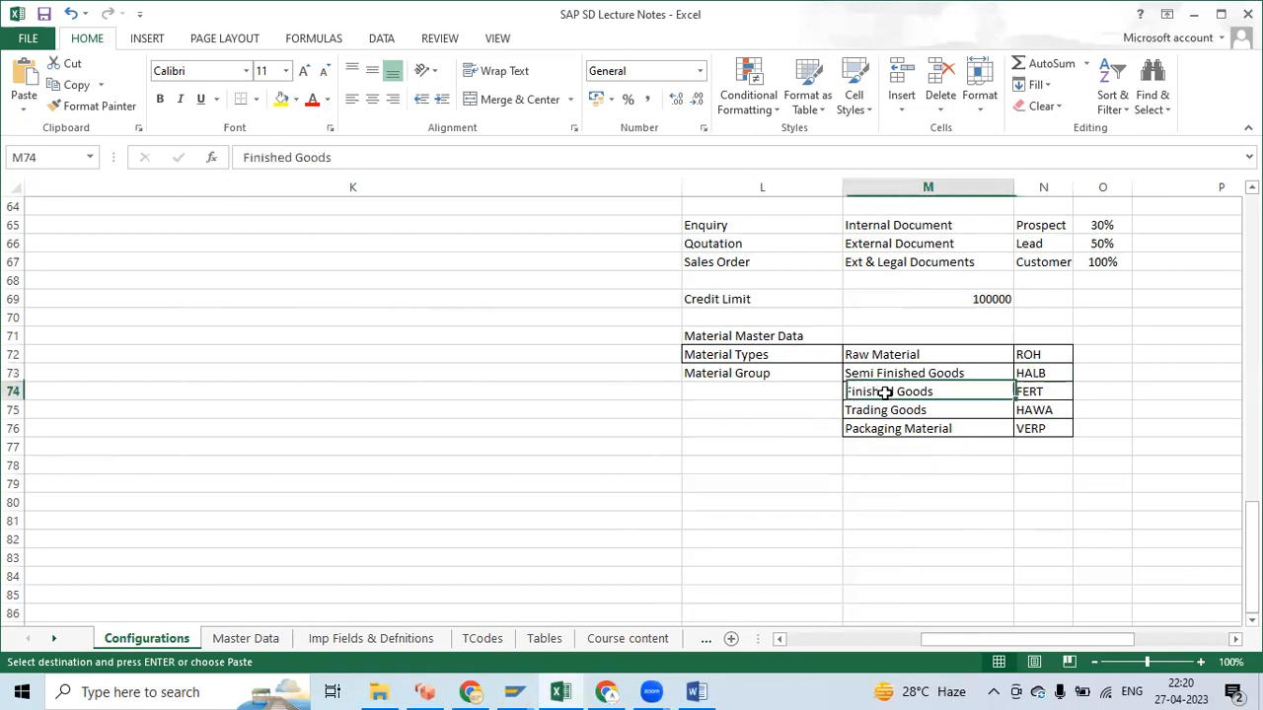
click(1058, 394)
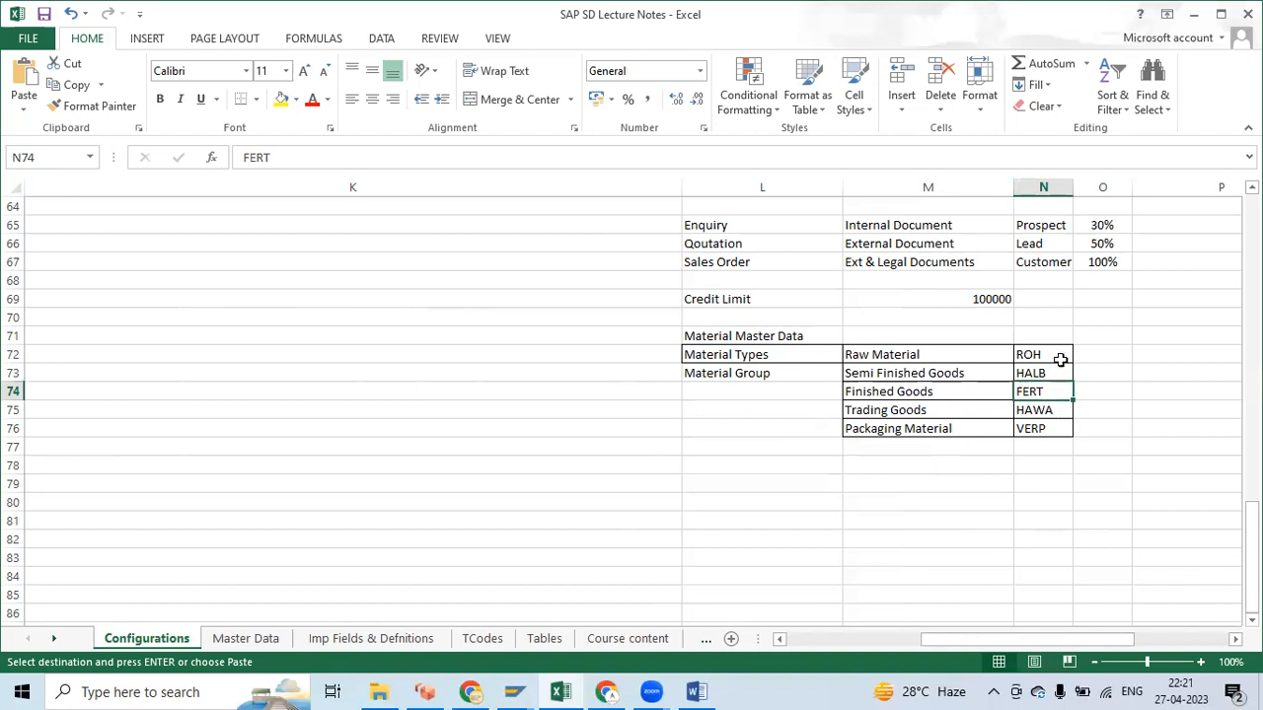
click(891, 412)
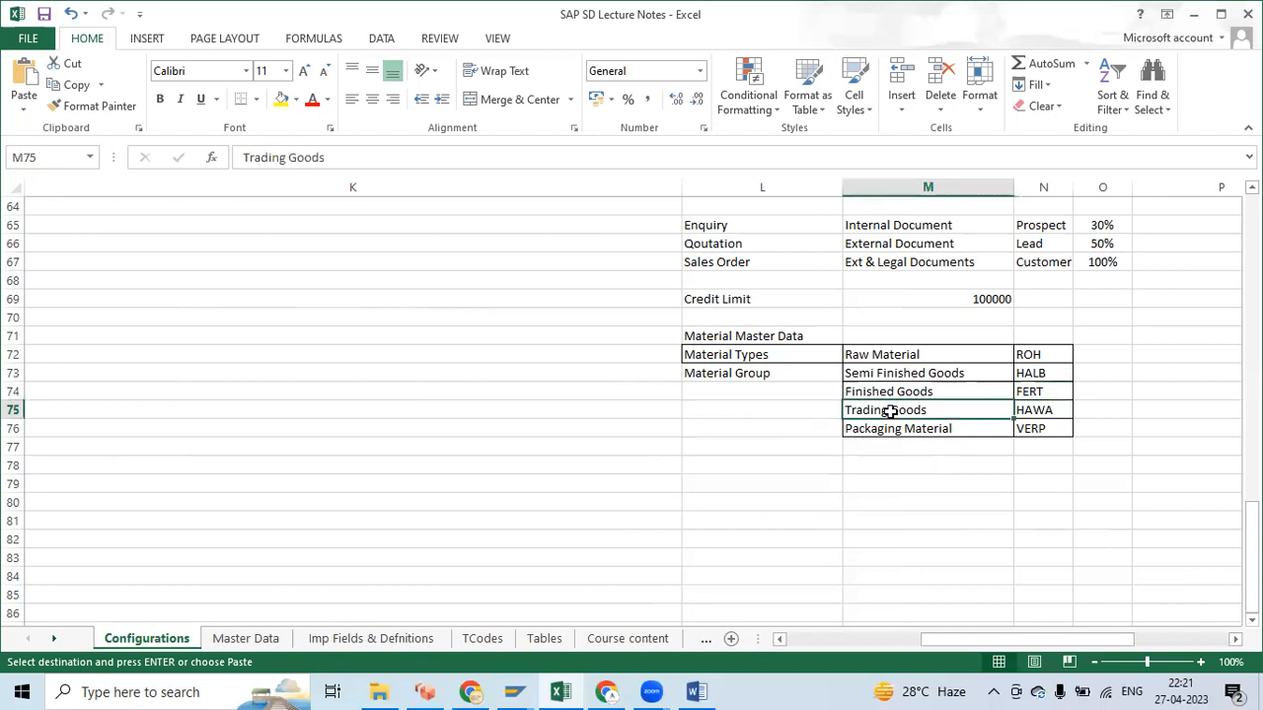
click(1084, 412)
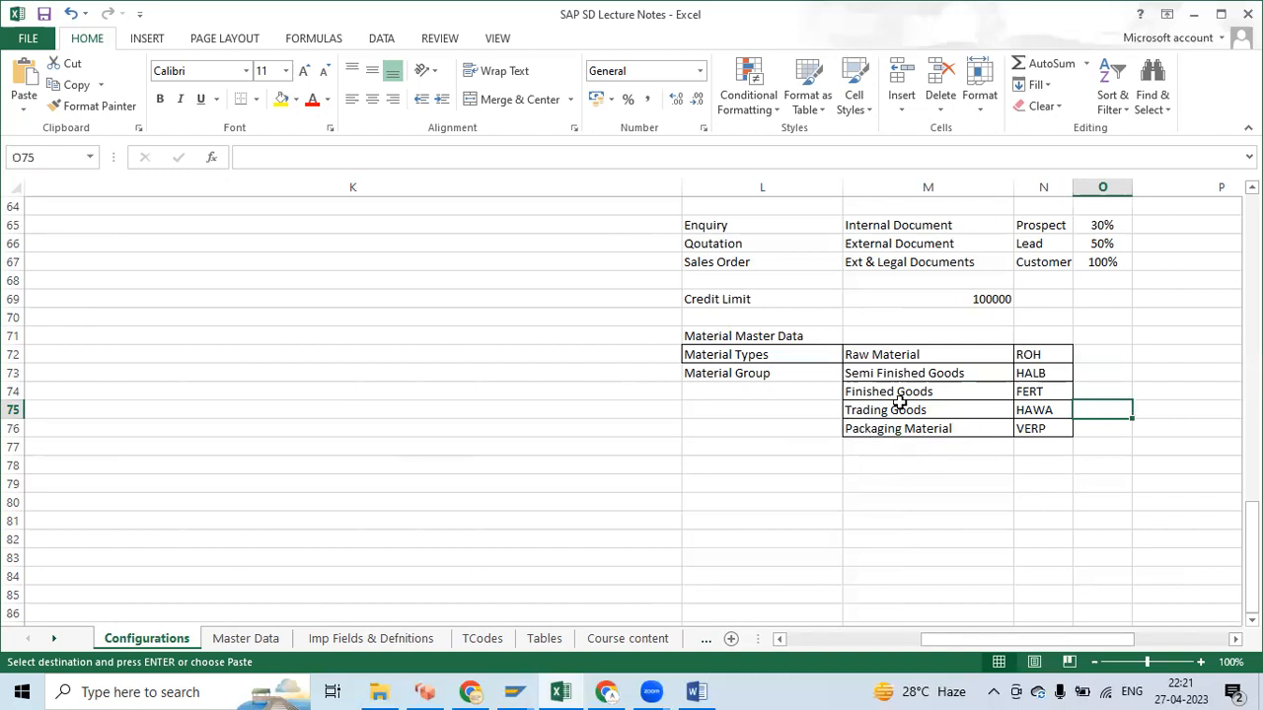
click(1034, 411)
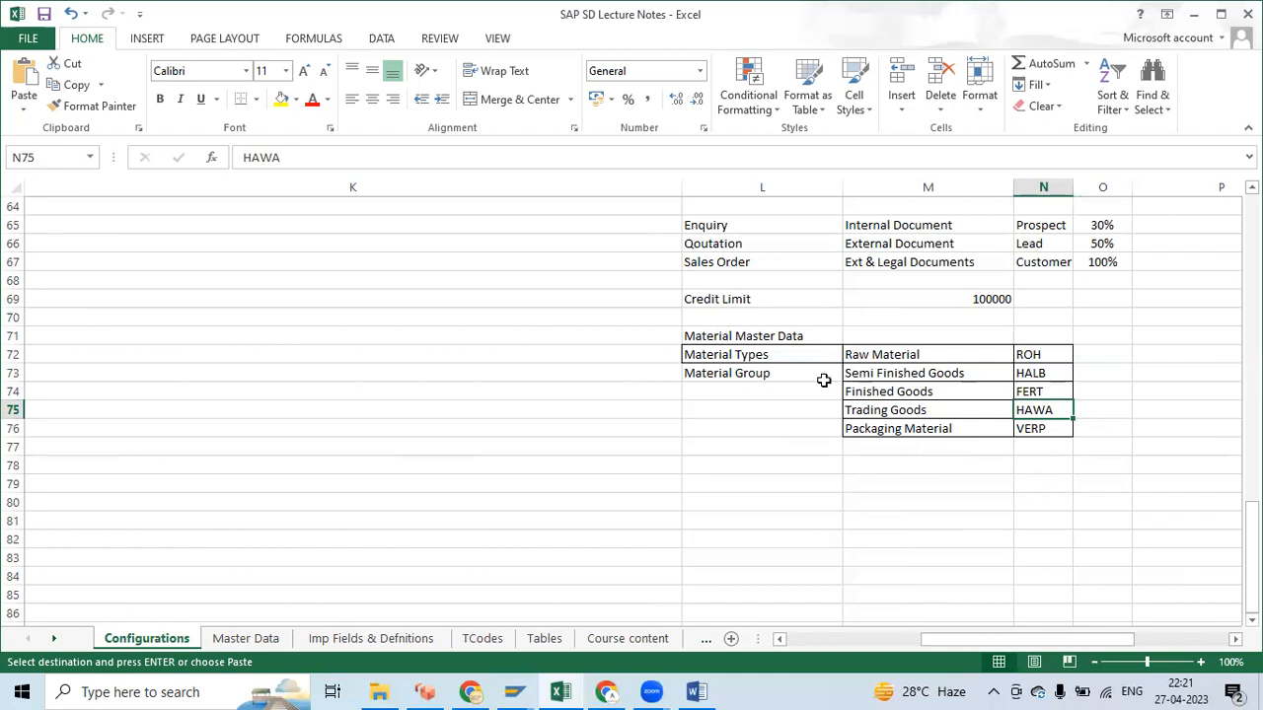
click(912, 435)
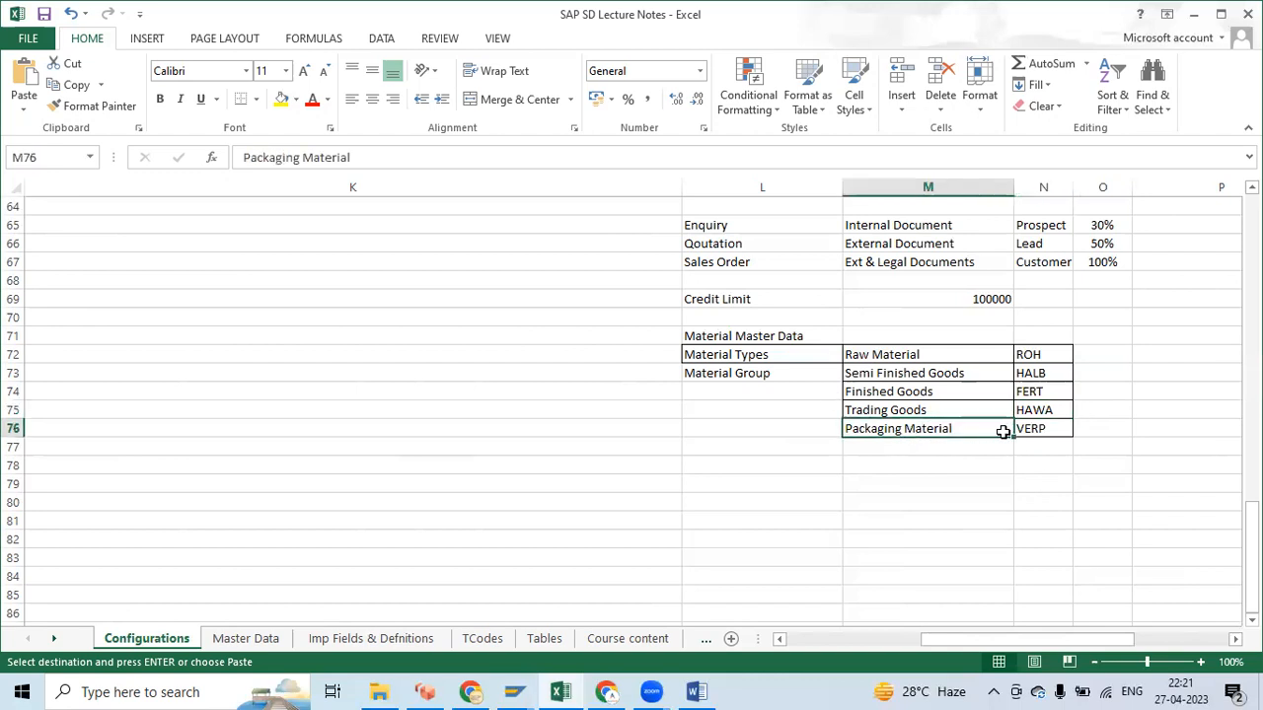
click(1043, 430)
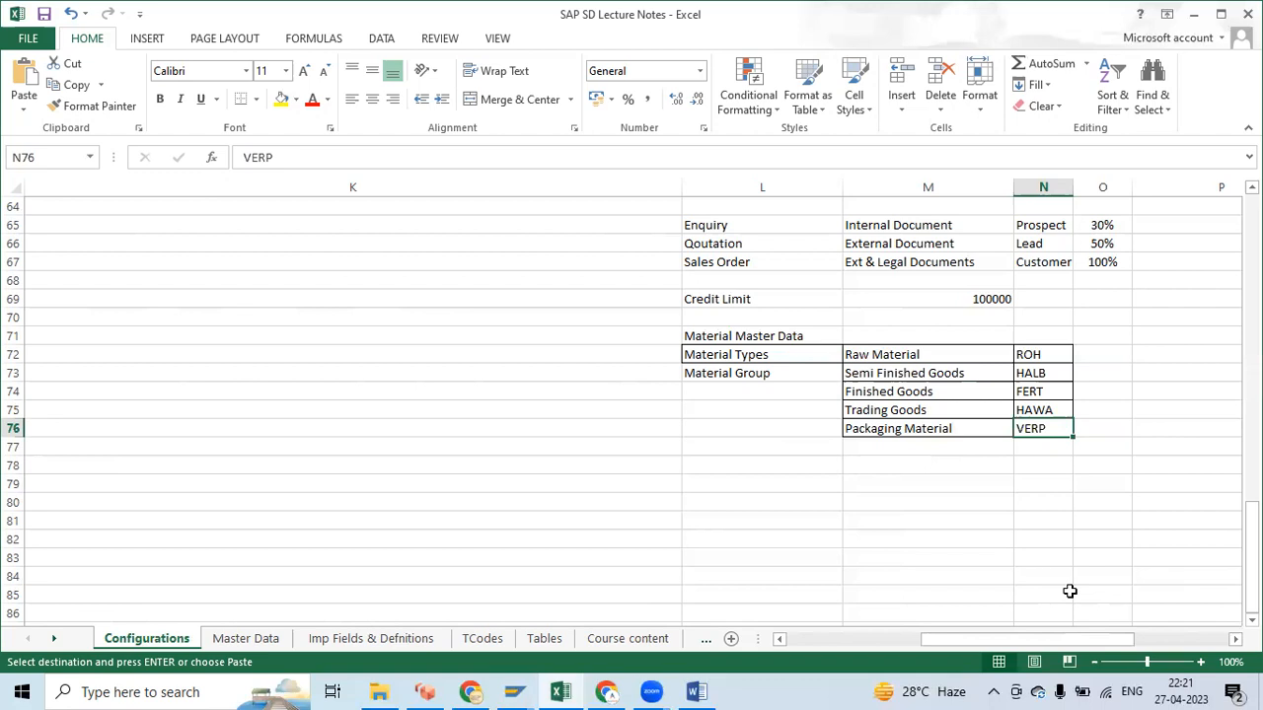
click(883, 430)
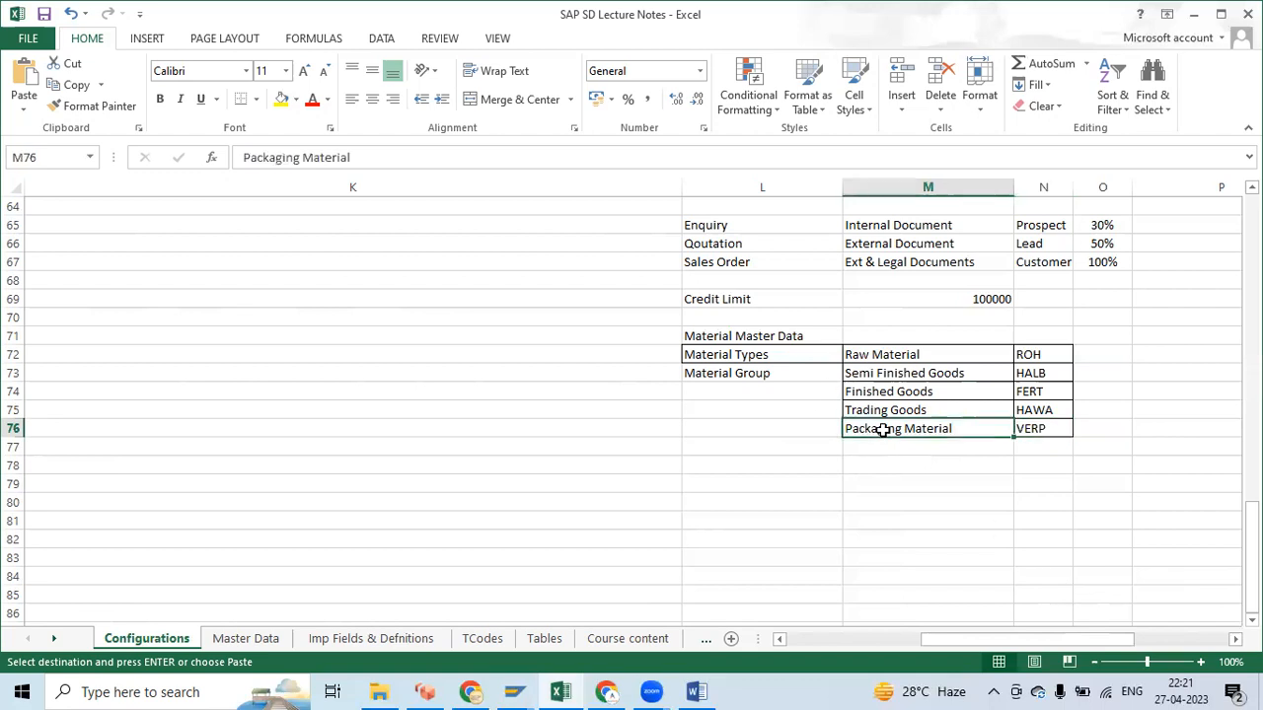
click(1042, 430)
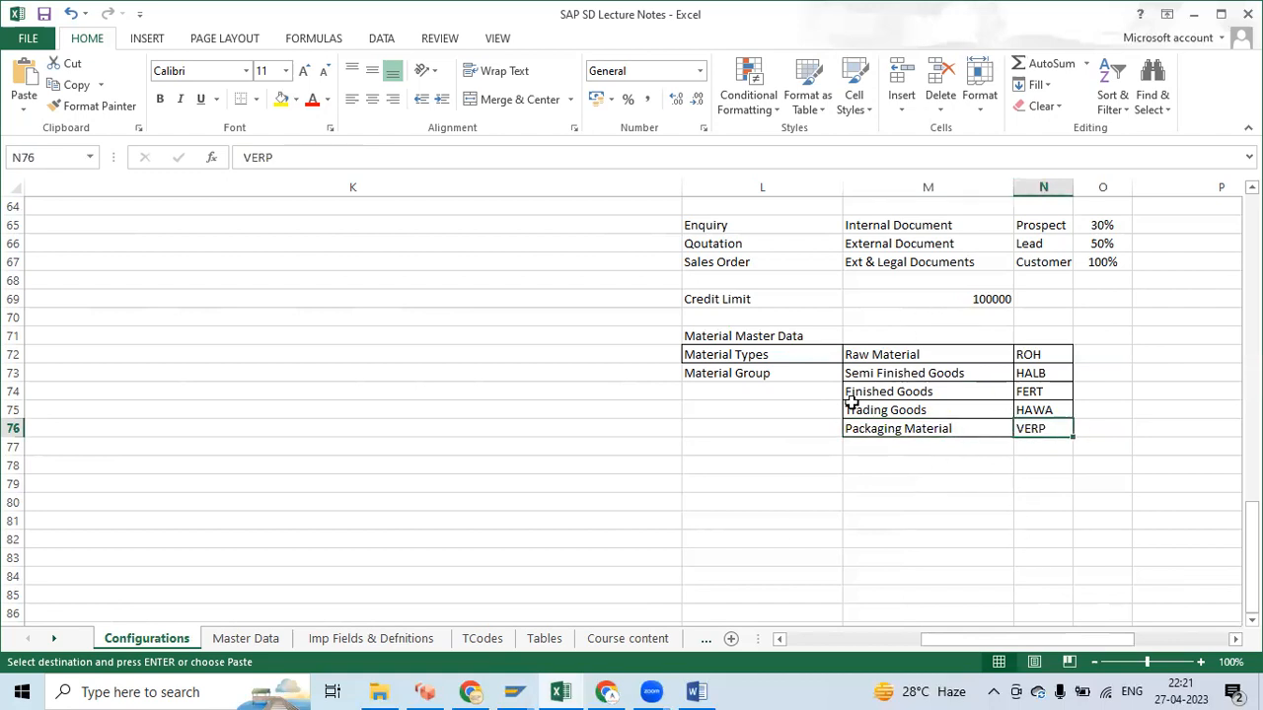
click(1026, 392)
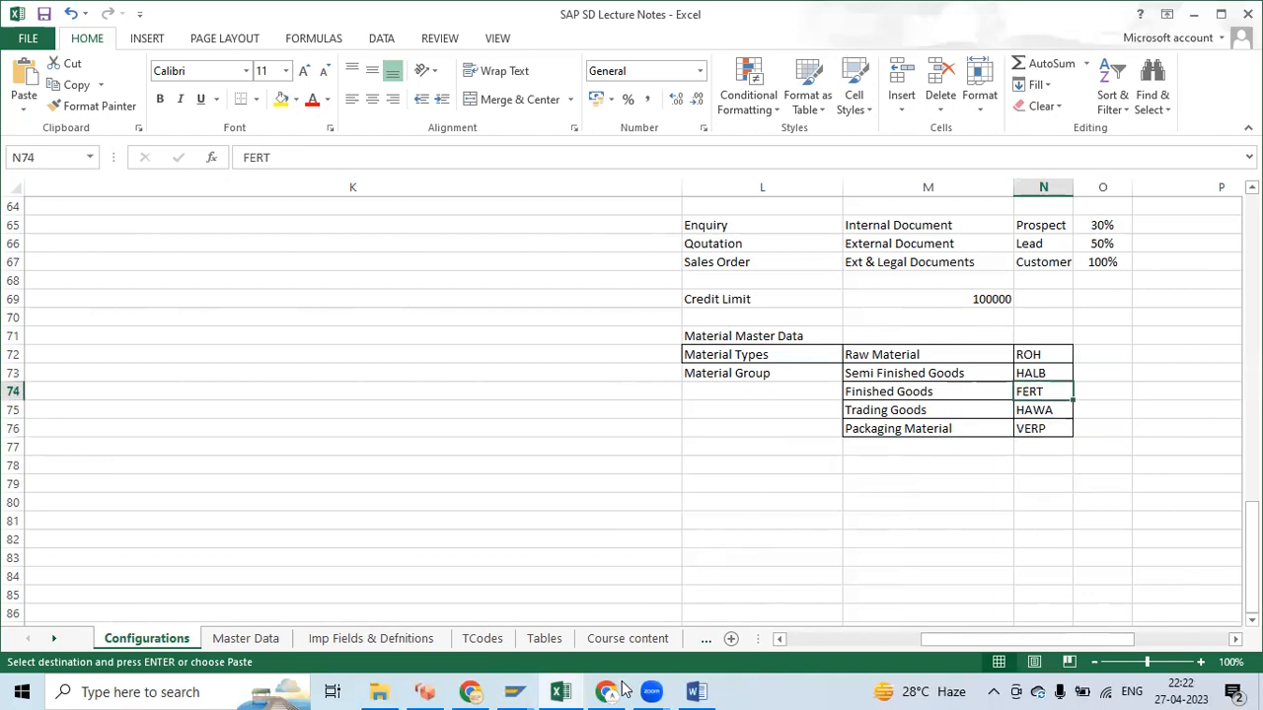
- Switch to the SAP material types overview and position the list at material type FERT
click(513, 691)
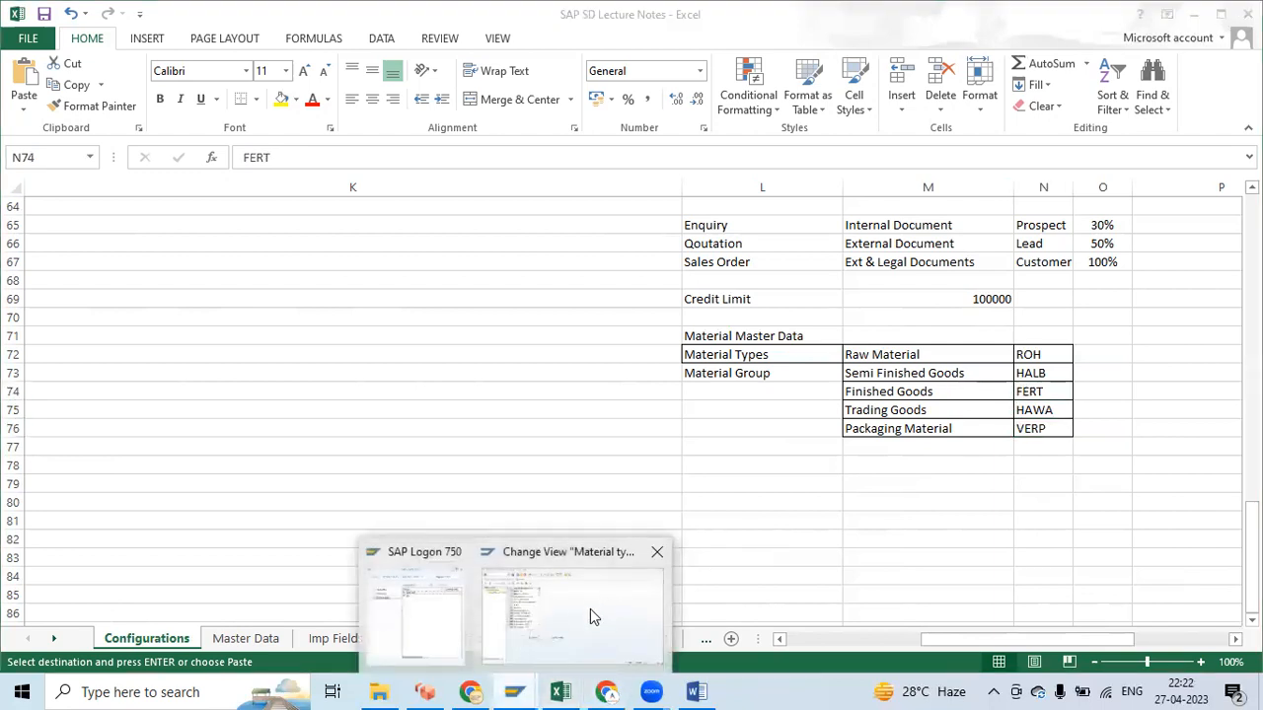
click(590, 609)
click(351, 487)
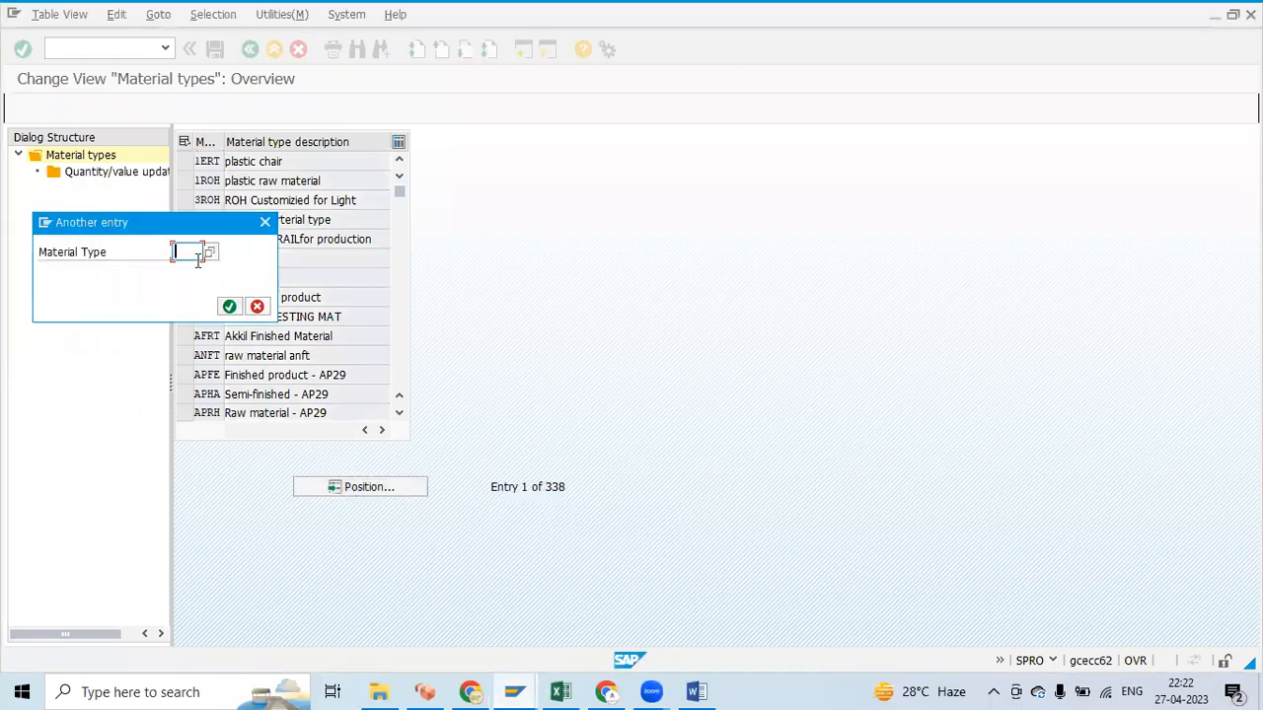
click(198, 256)
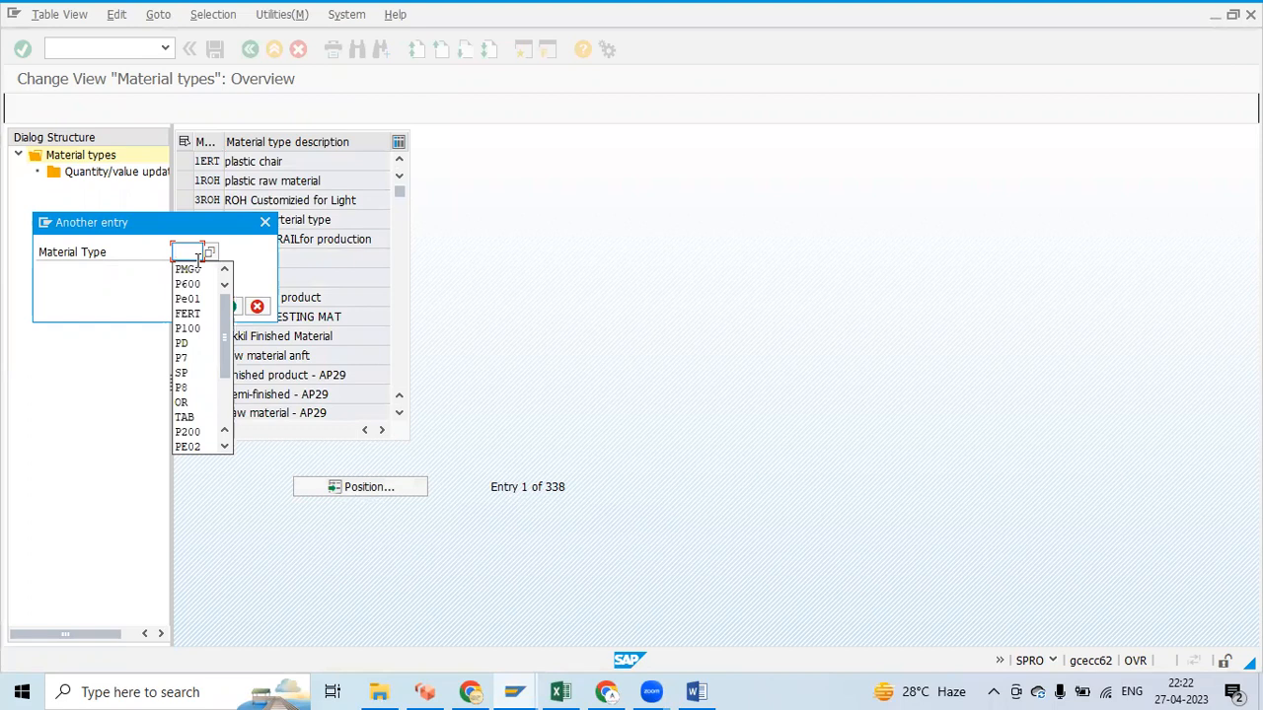
text(FERT)
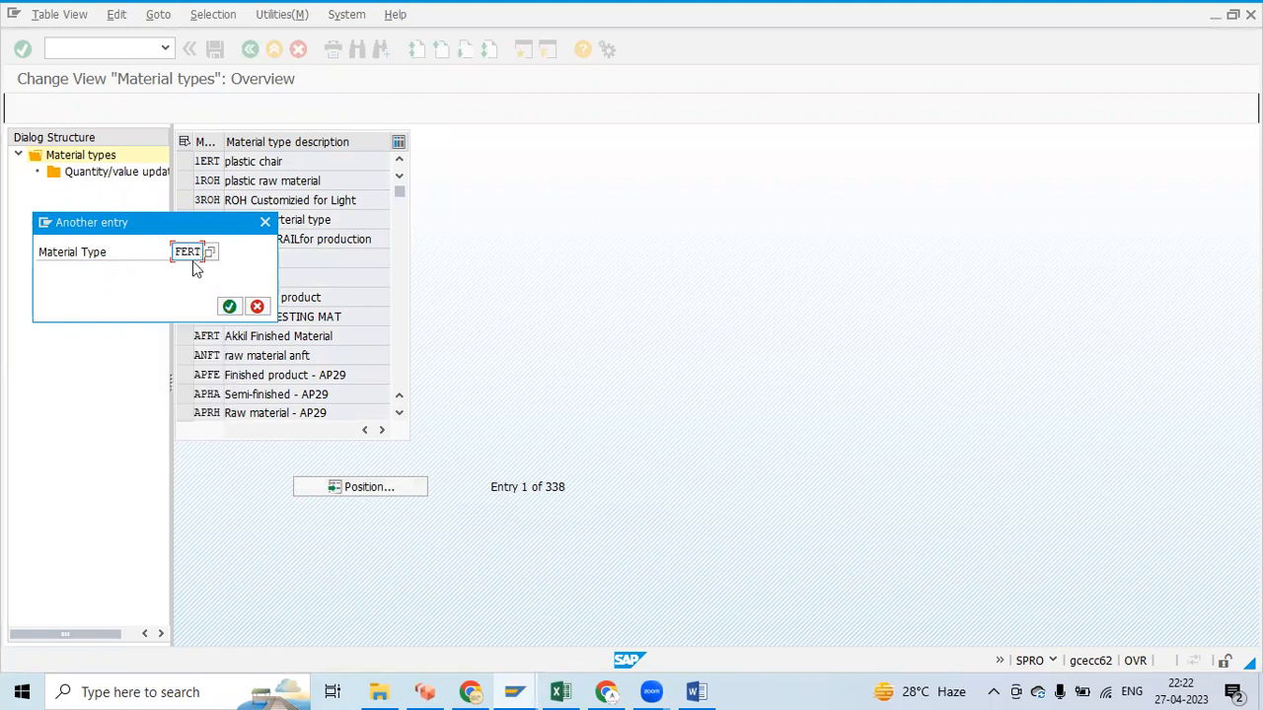
click(228, 306)
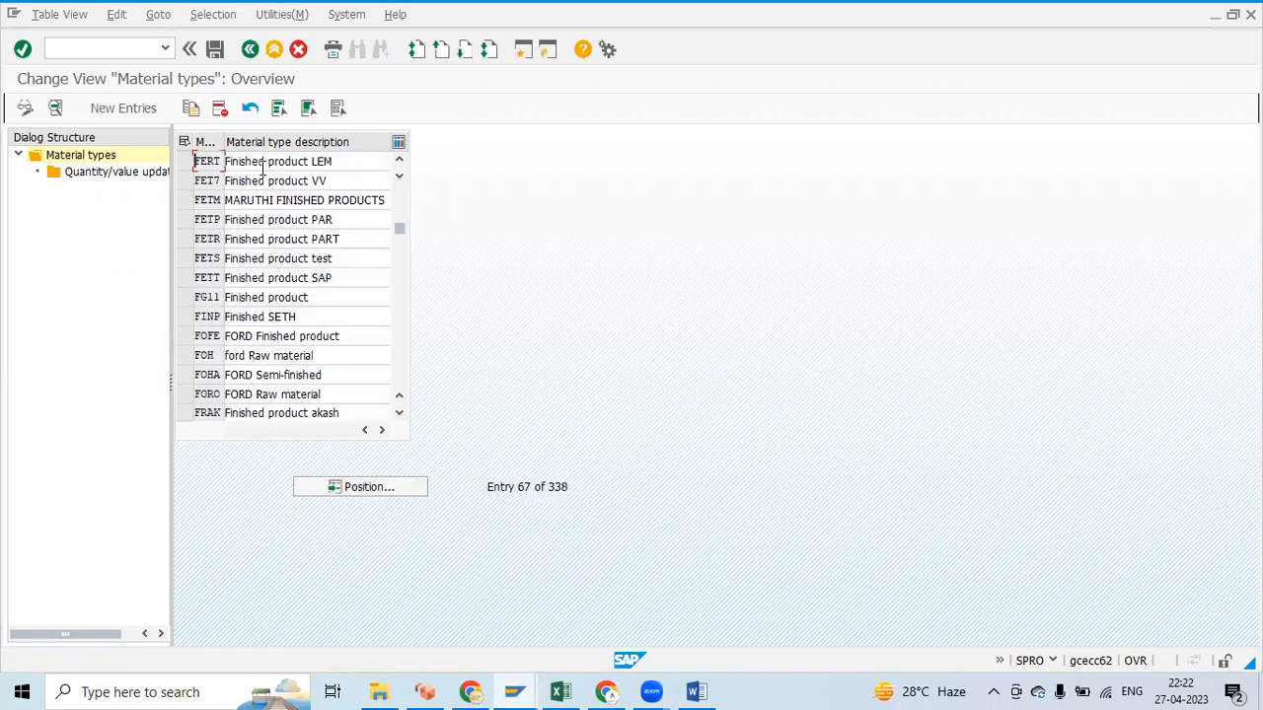
- Start a copy of the FERT material type, examine its code and description fields, and leave without copying
click(335, 162)
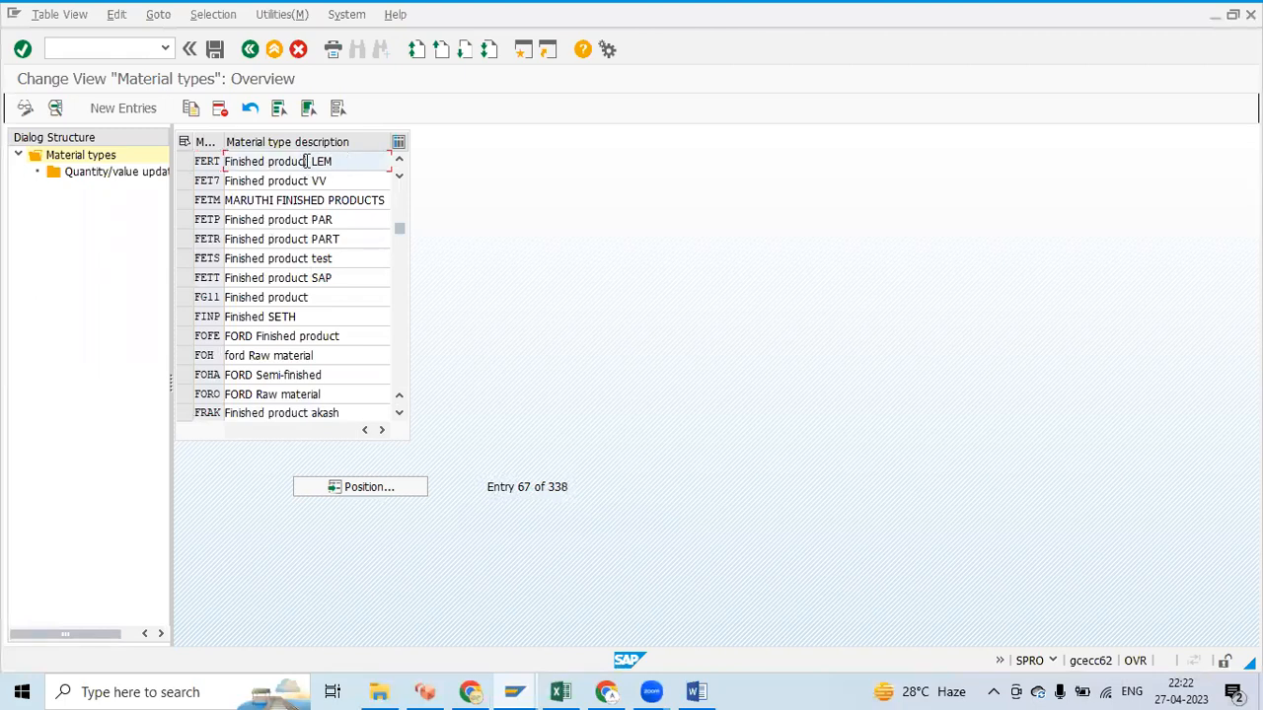
drag(349, 163, 309, 161)
click(346, 203)
click(186, 162)
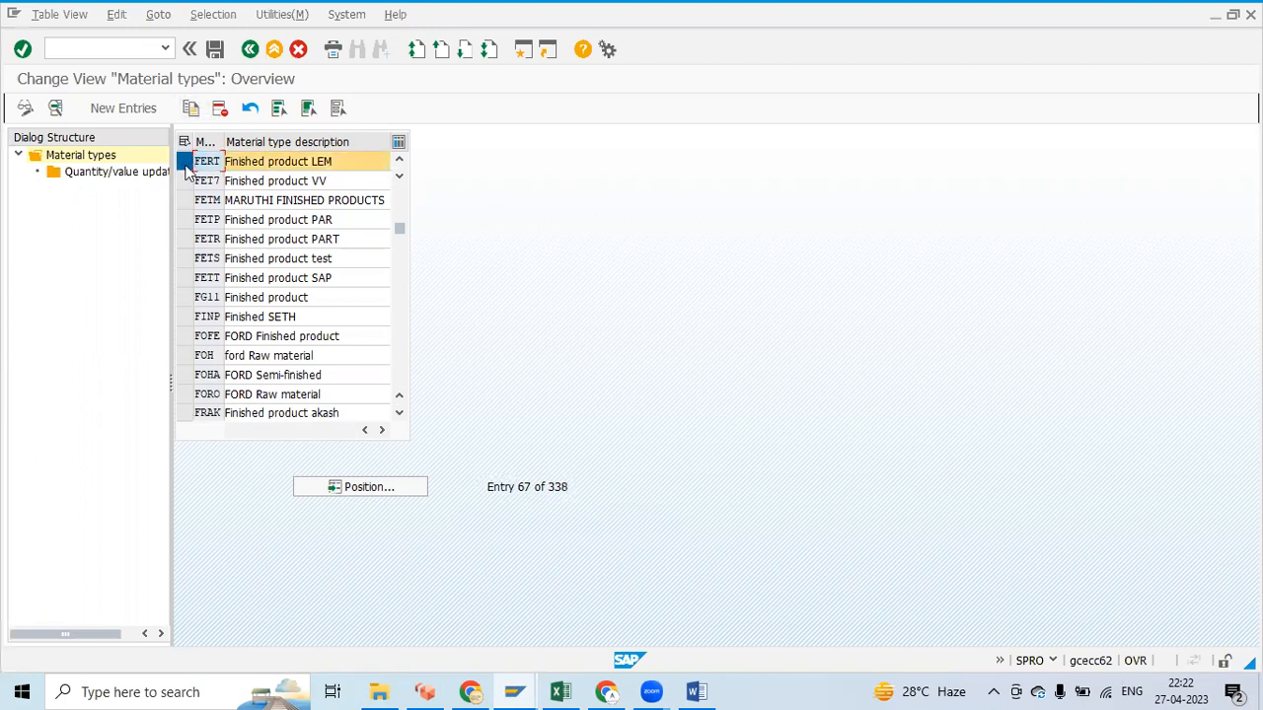
click(194, 108)
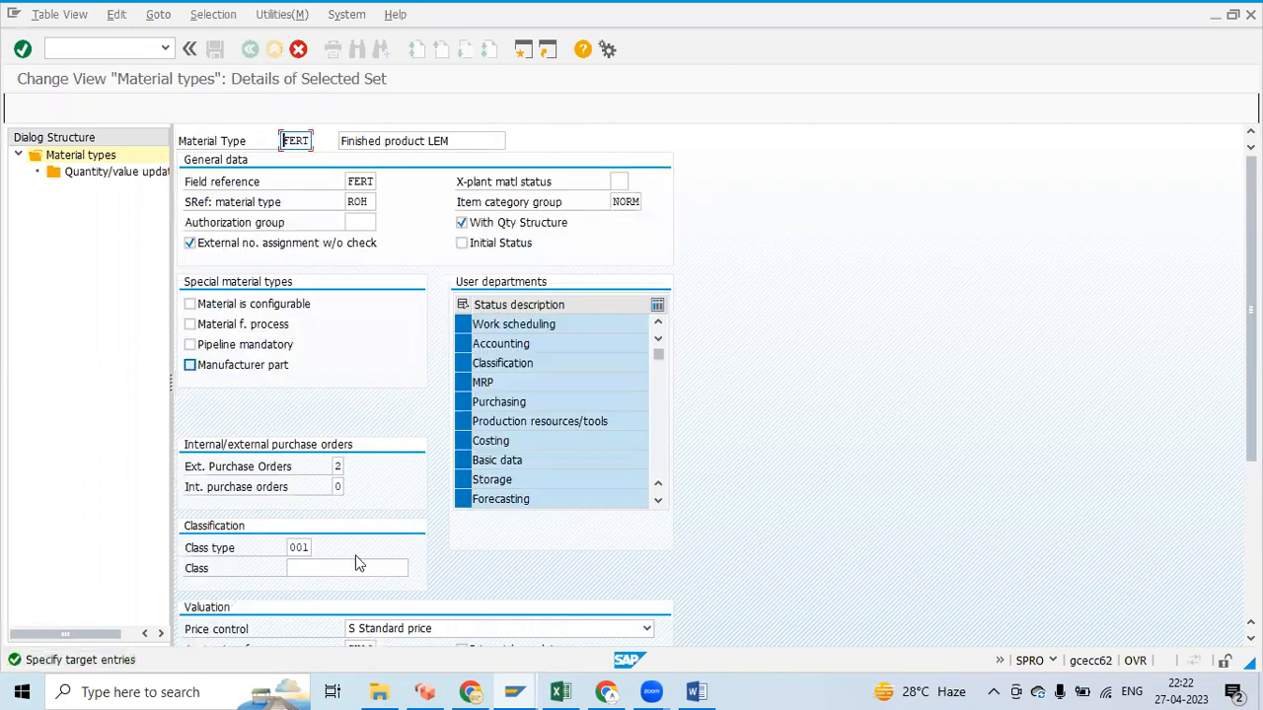
drag(308, 140, 282, 140)
drag(493, 140, 338, 141)
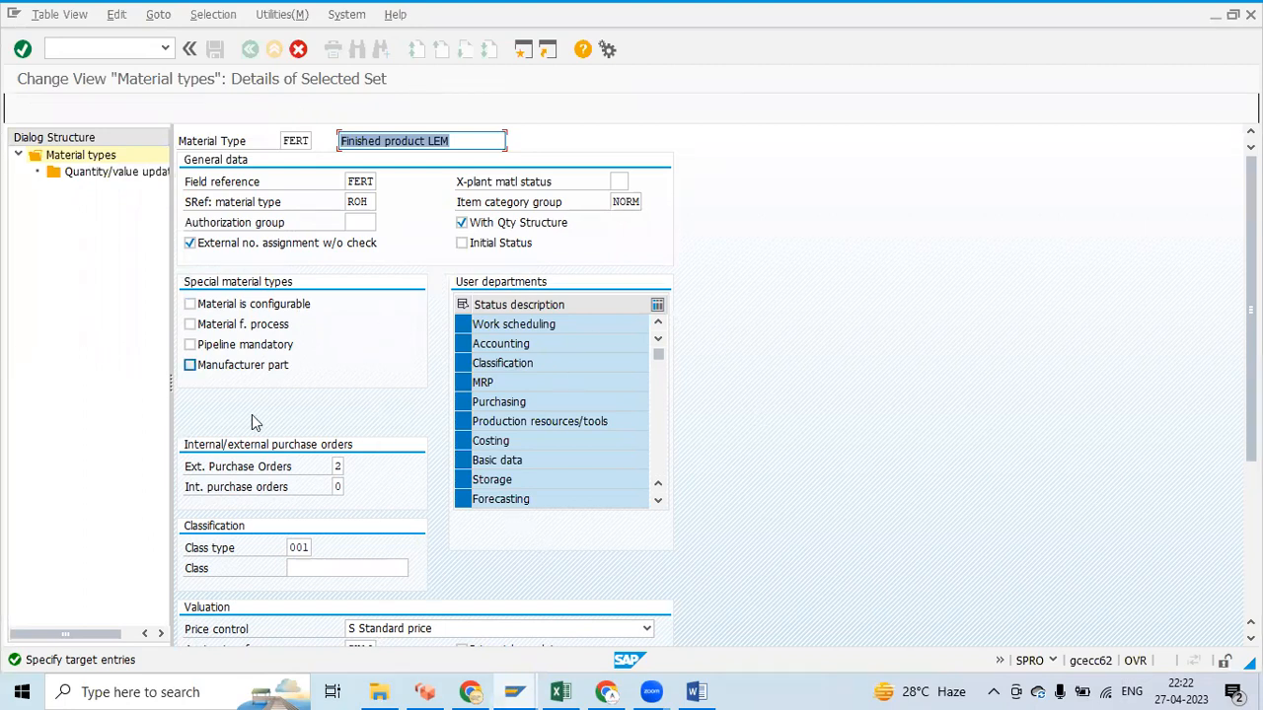
key(F3)
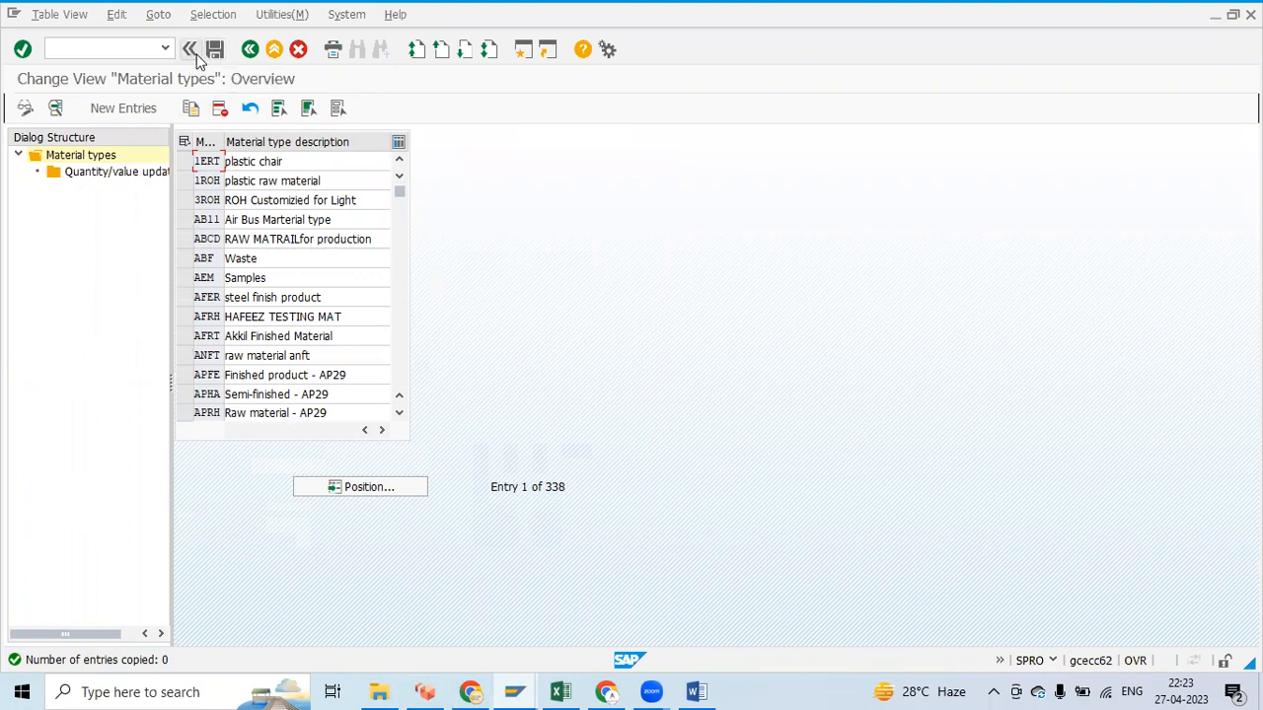
- Open the positioning dialog for material types, switch to the Excel notes and copy the Material Type code PF01
click(357, 488)
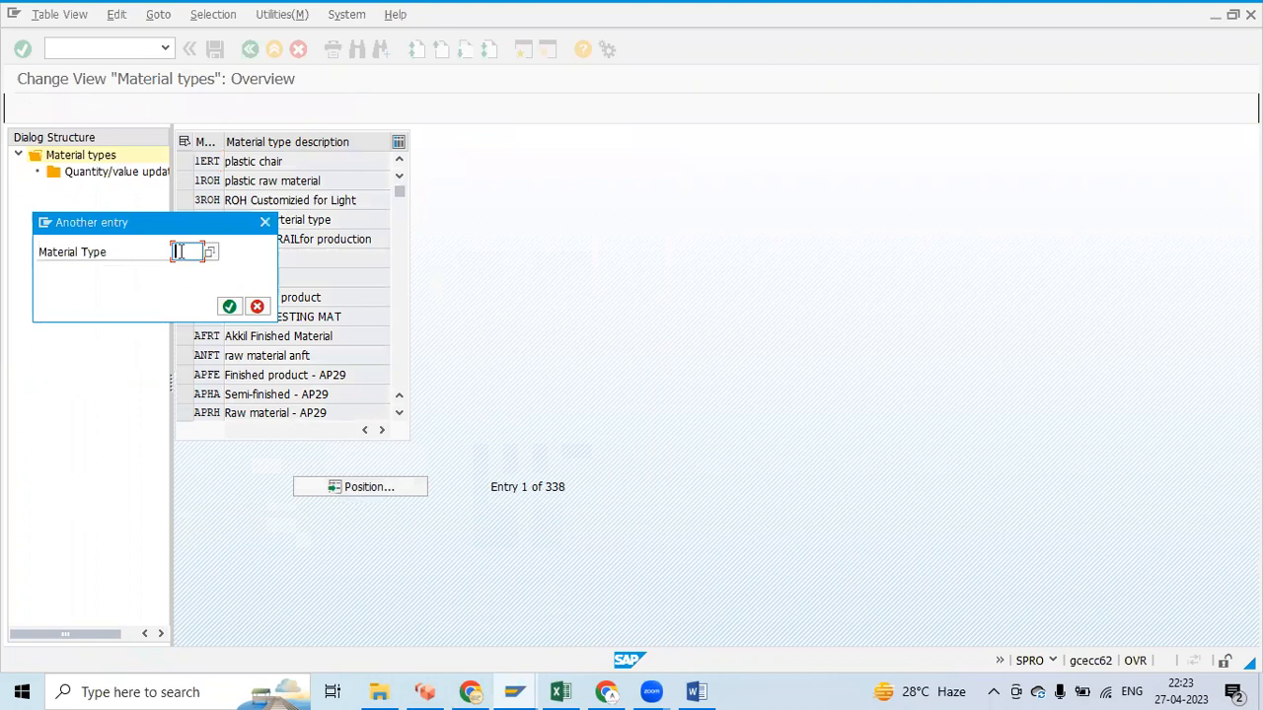
click(559, 691)
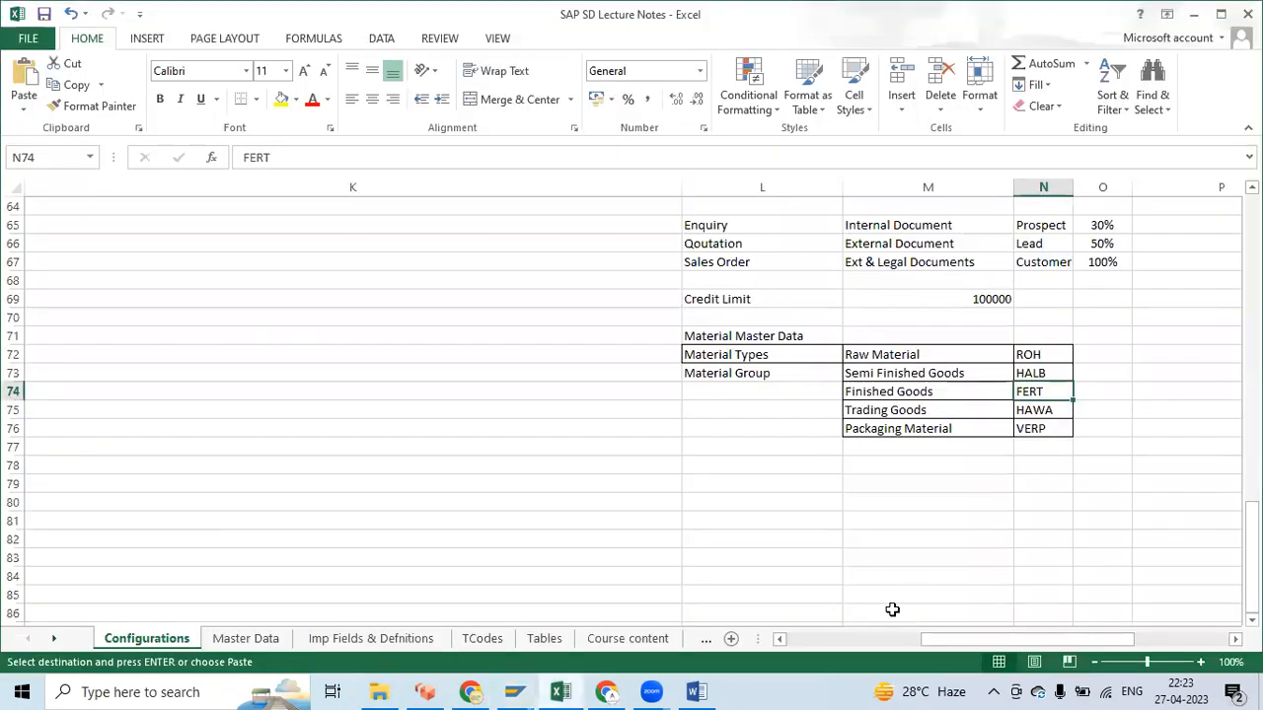
drag(985, 641, 832, 643)
scroll(185, 432, up, 10)
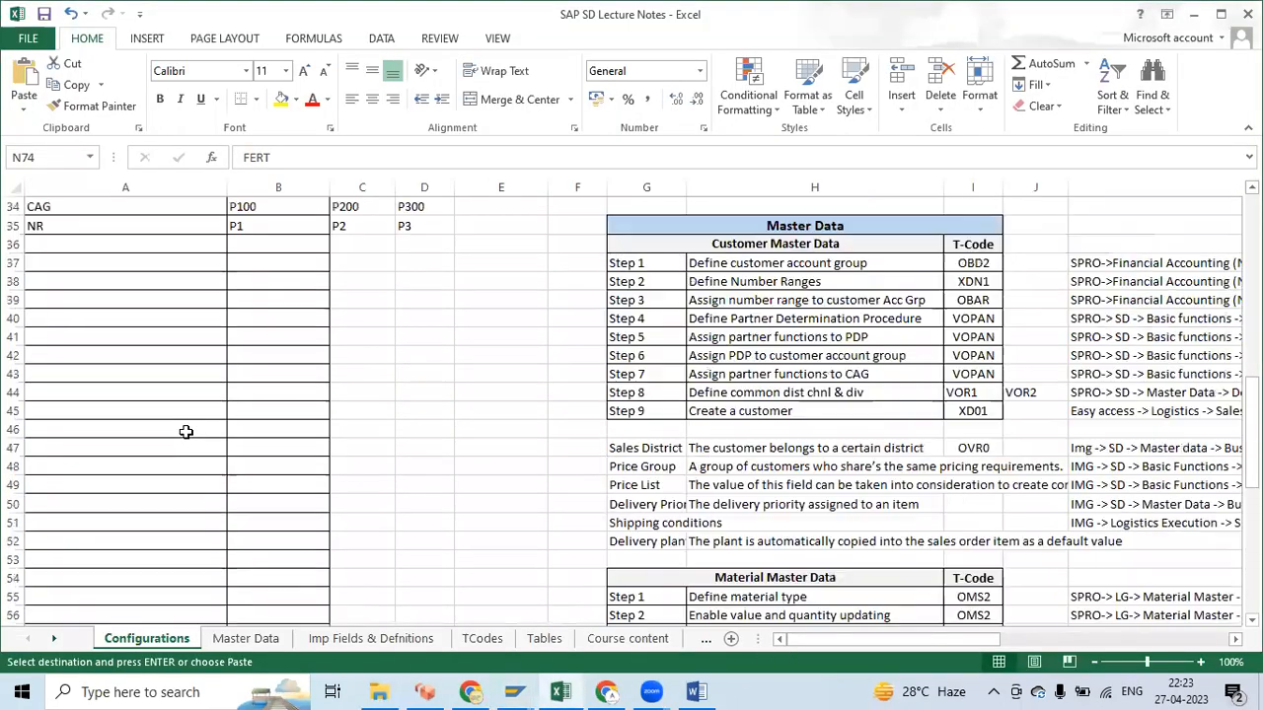
scroll(185, 432, up, 4)
scroll(216, 460, up, 2)
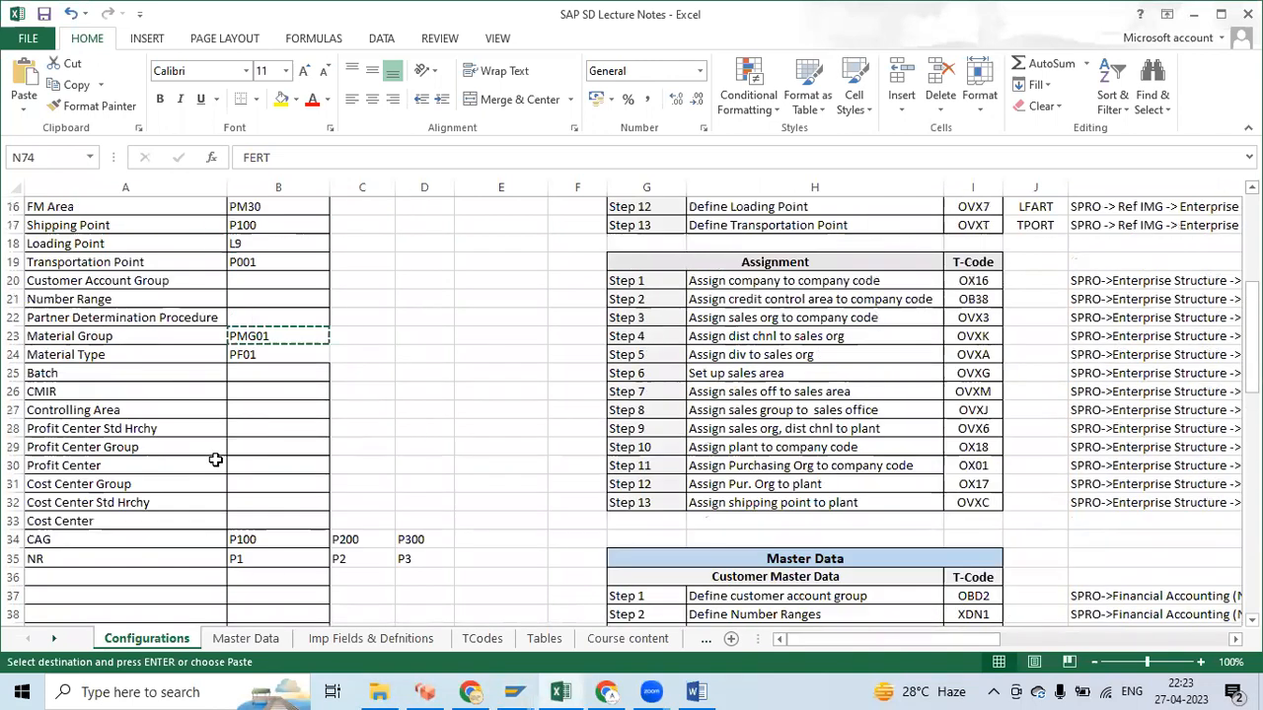
click(124, 354)
click(276, 359)
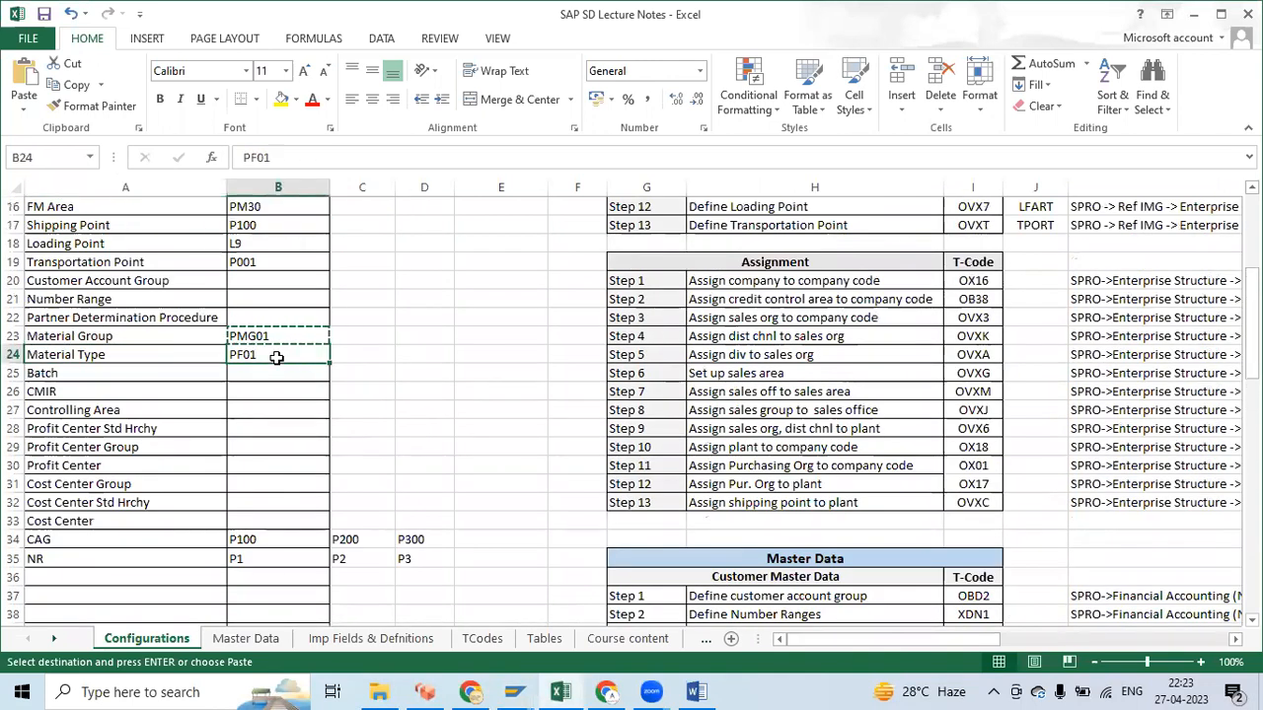
key(ctrl+c)
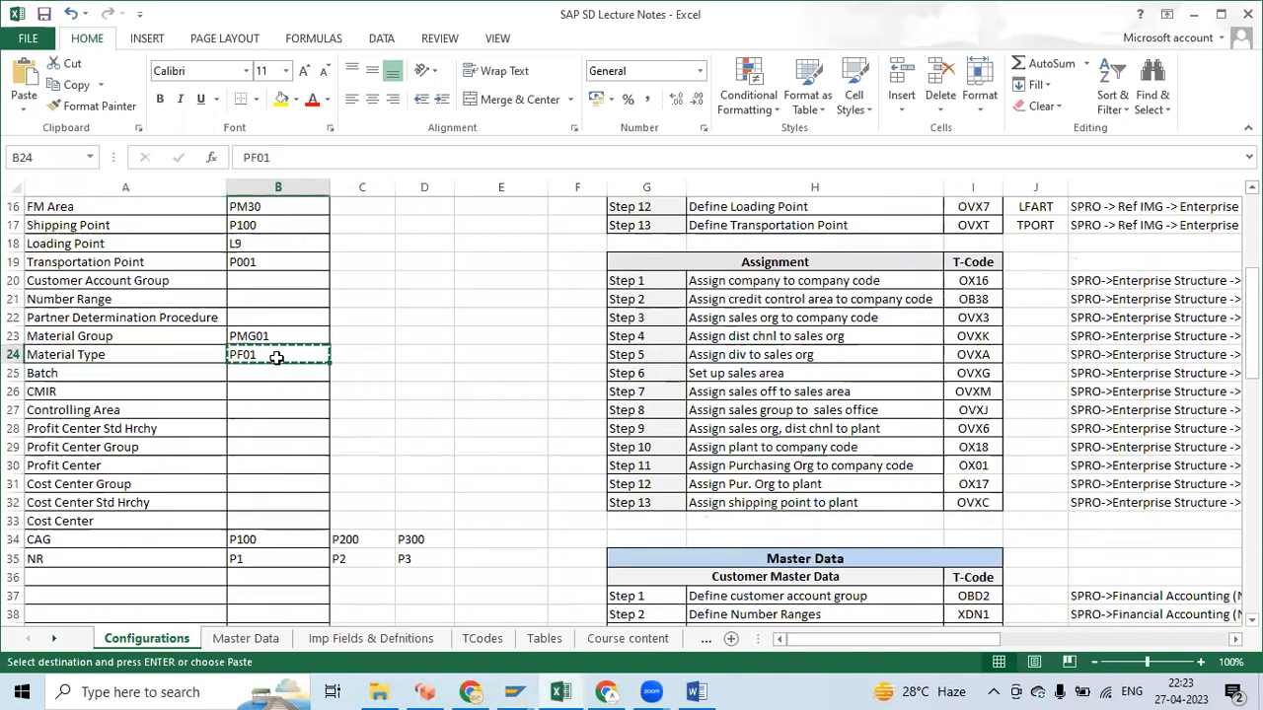
- Return to SAP and position the material types list at PF01 using the copied code
click(602, 690)
key(ctrl+v)
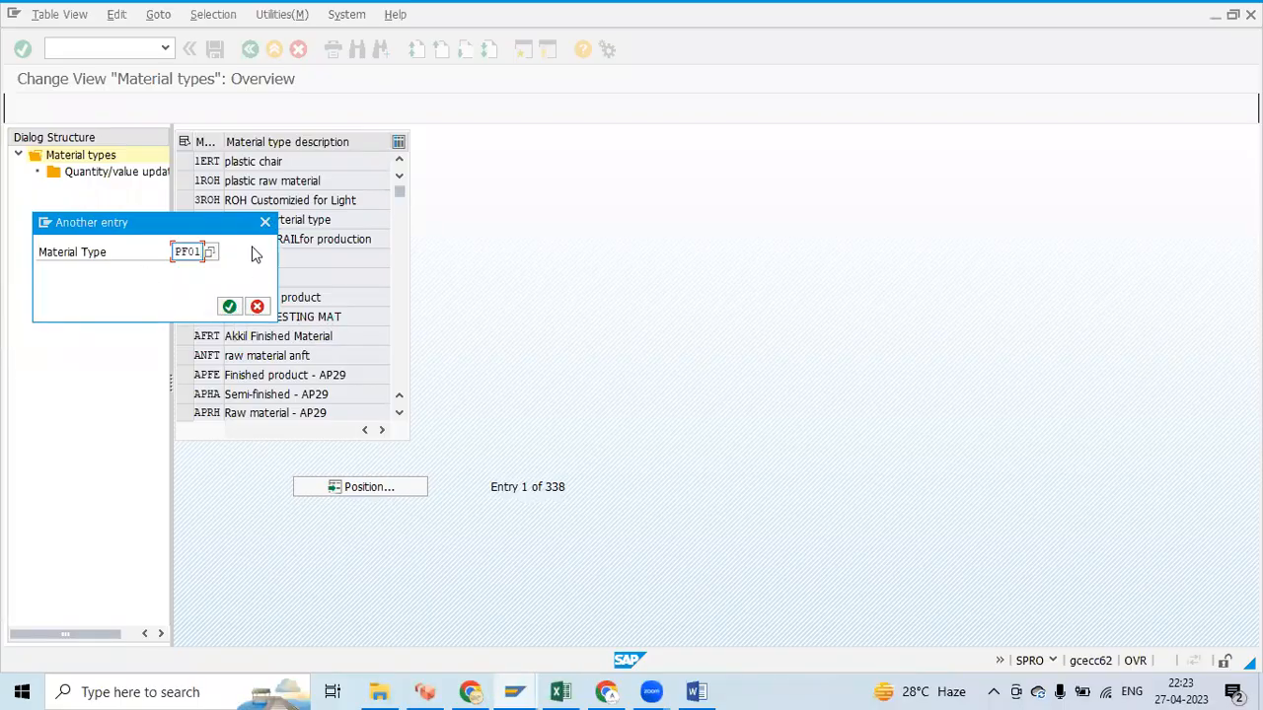
click(228, 308)
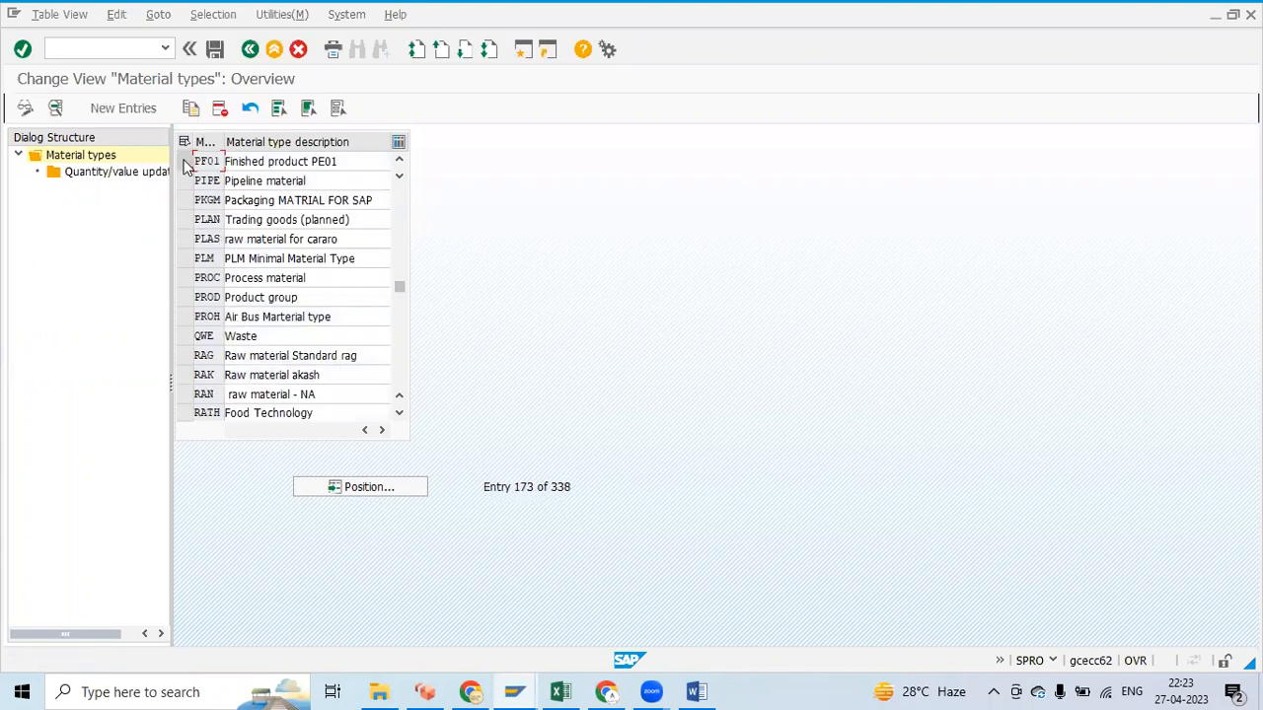
click(185, 163)
double_click(98, 177)
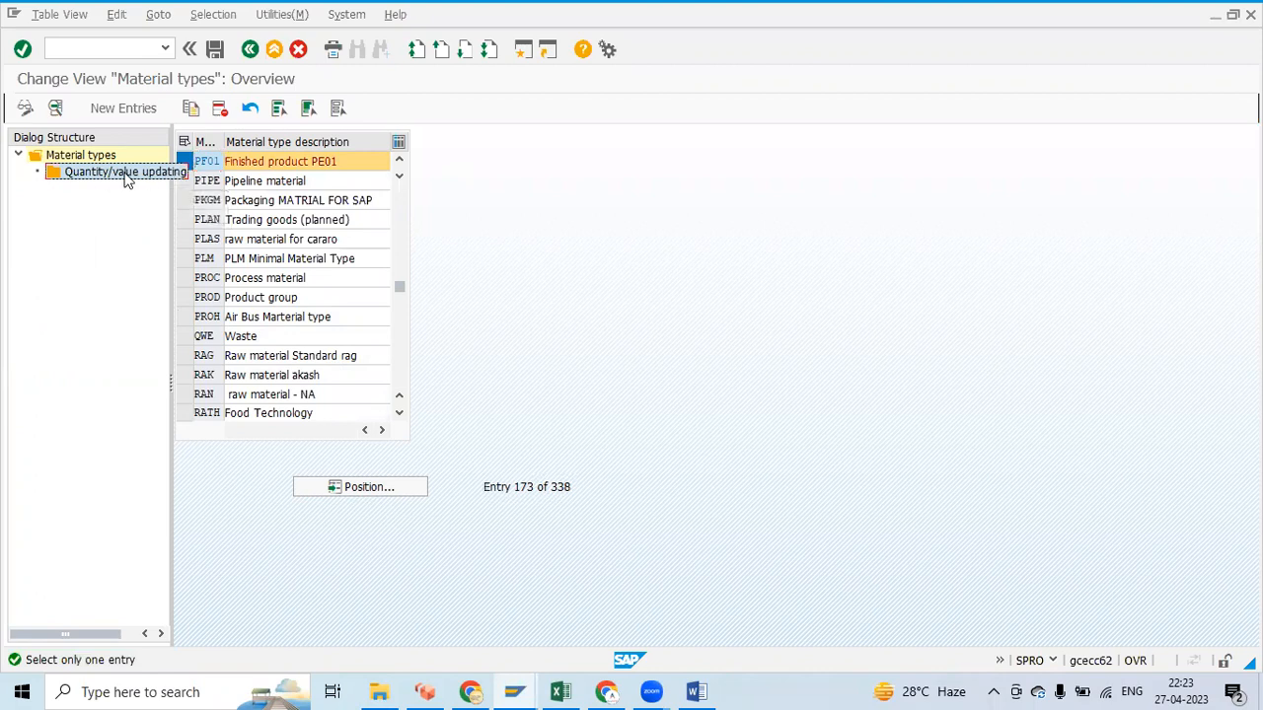
click(249, 55)
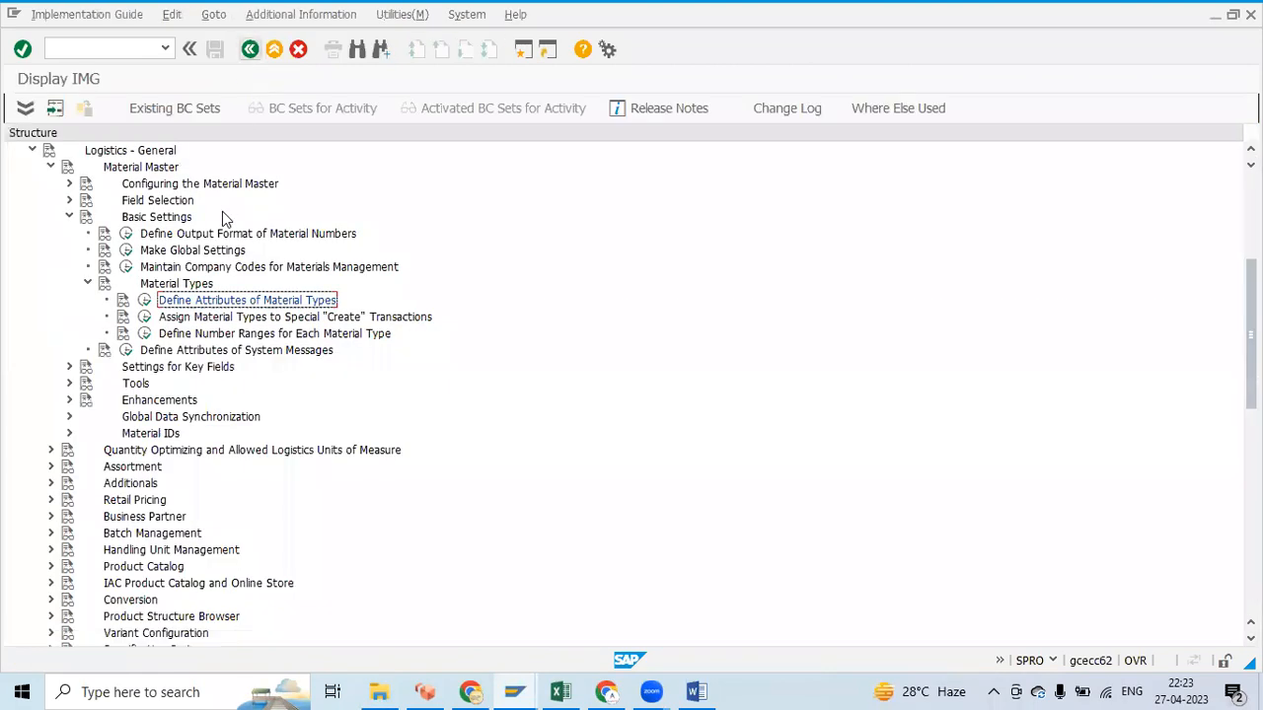
- Open the Define Attributes of Material Types activity and position the material types list at PF01
click(144, 301)
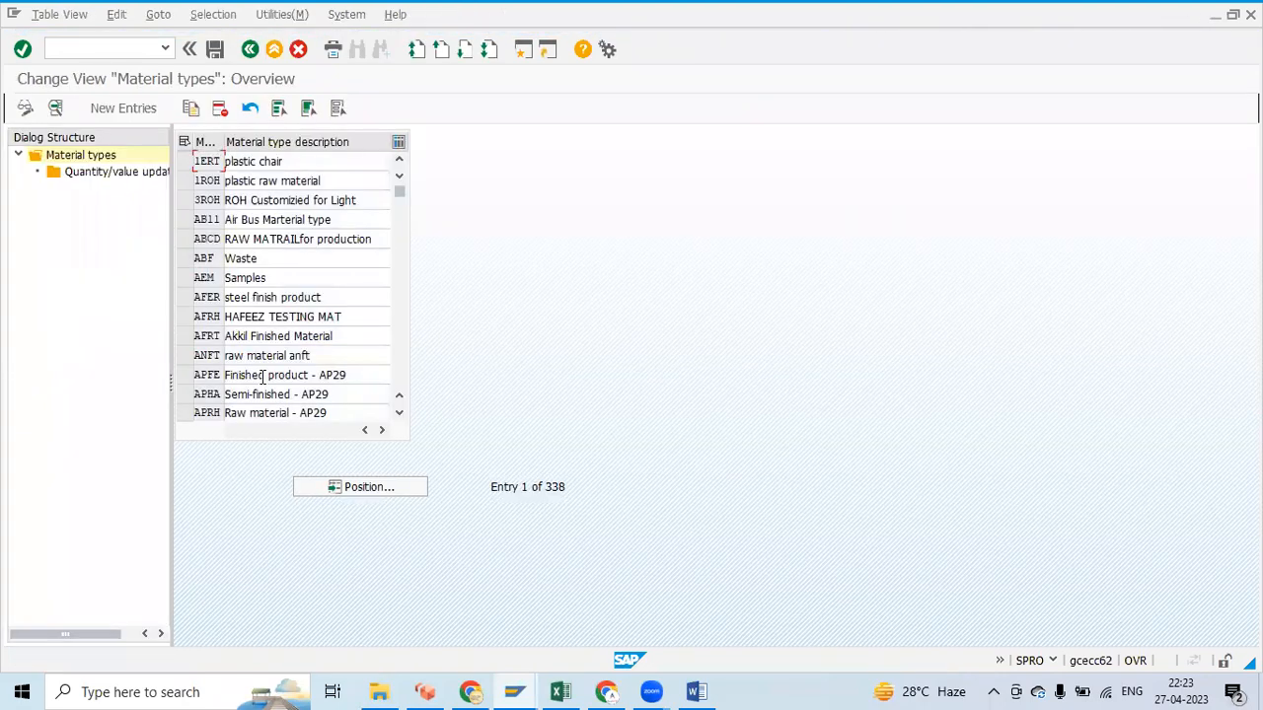
click(326, 487)
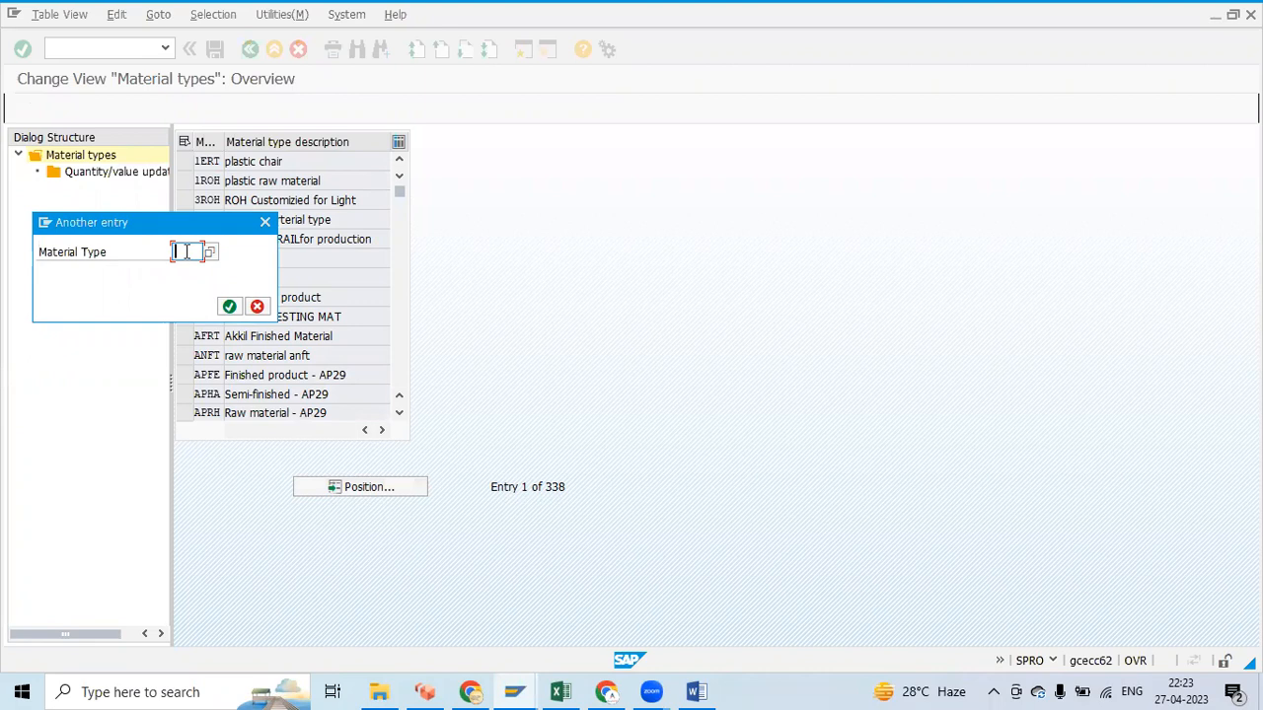
text(PE01)
click(228, 306)
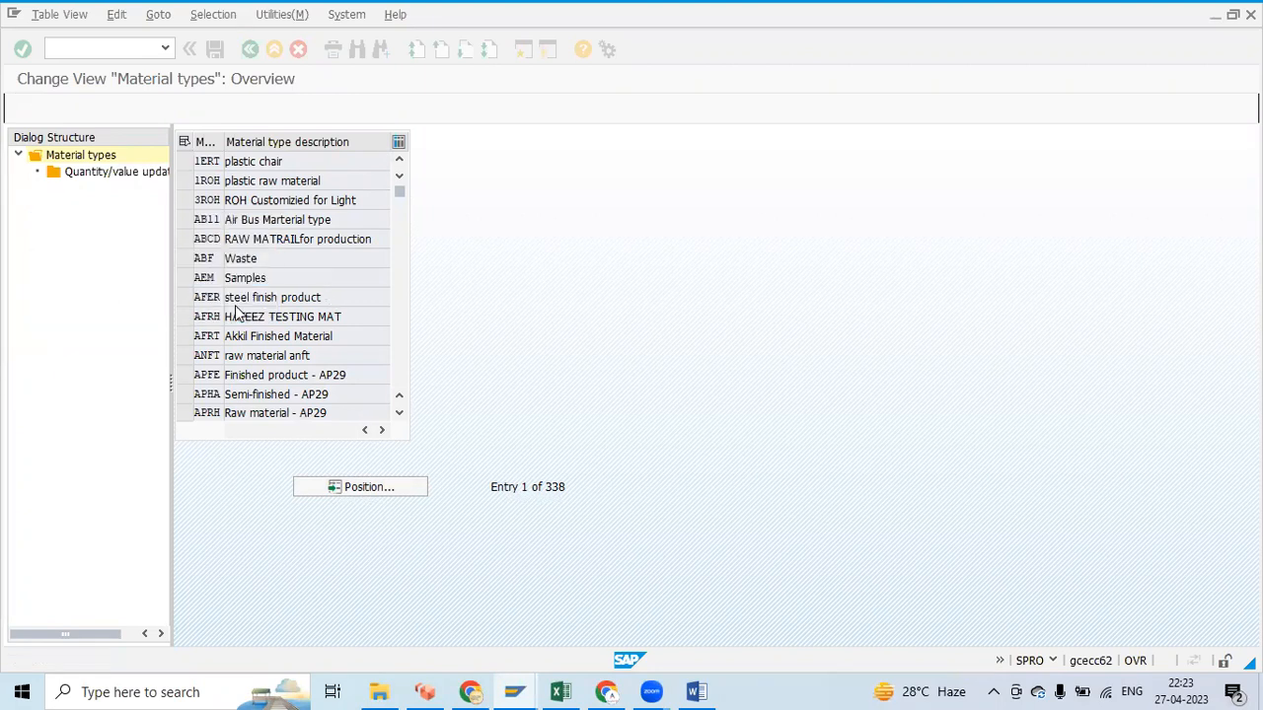
- Open the Quantity/value updating view for material type PF01 and position it at valuation area P600
click(185, 161)
click(96, 173)
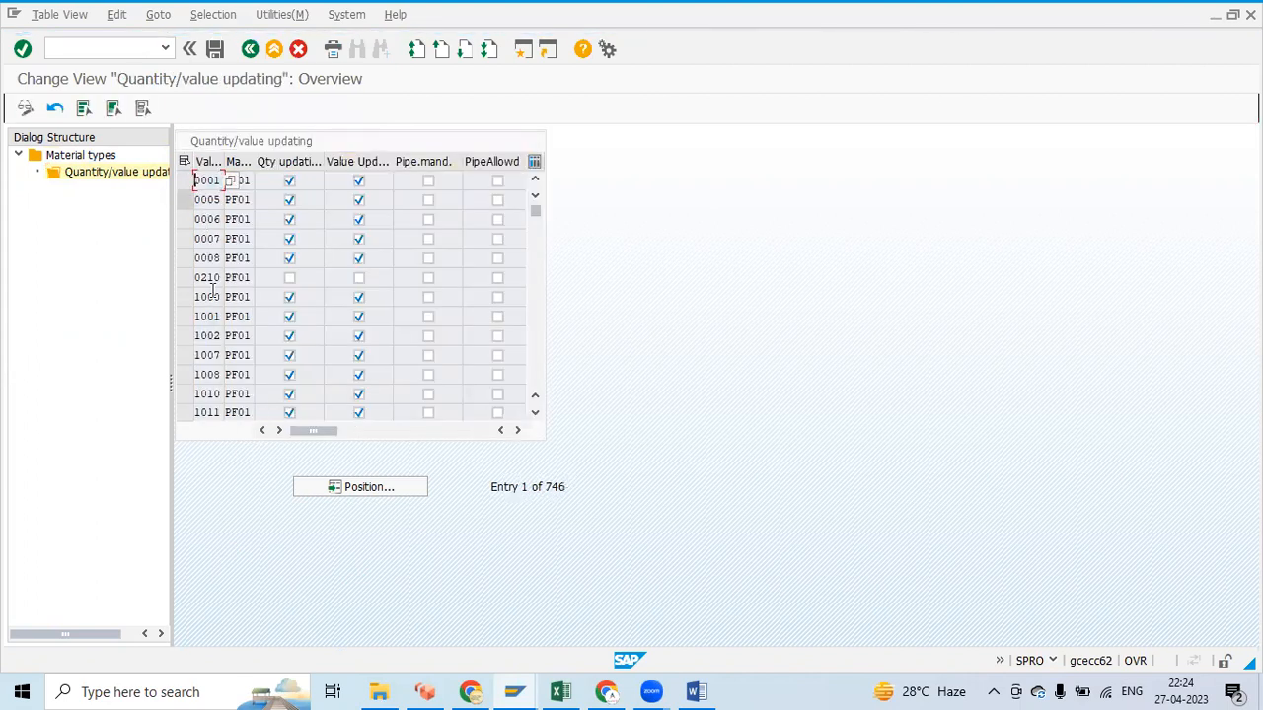
click(378, 490)
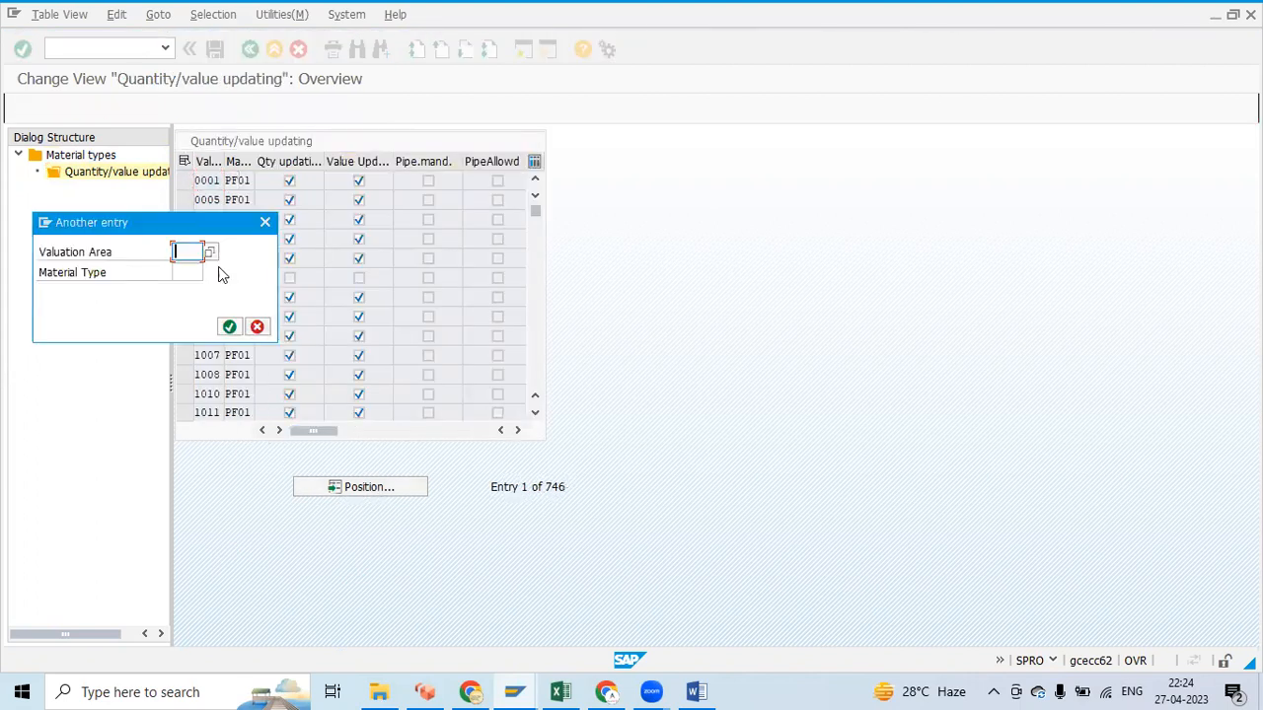
click(200, 253)
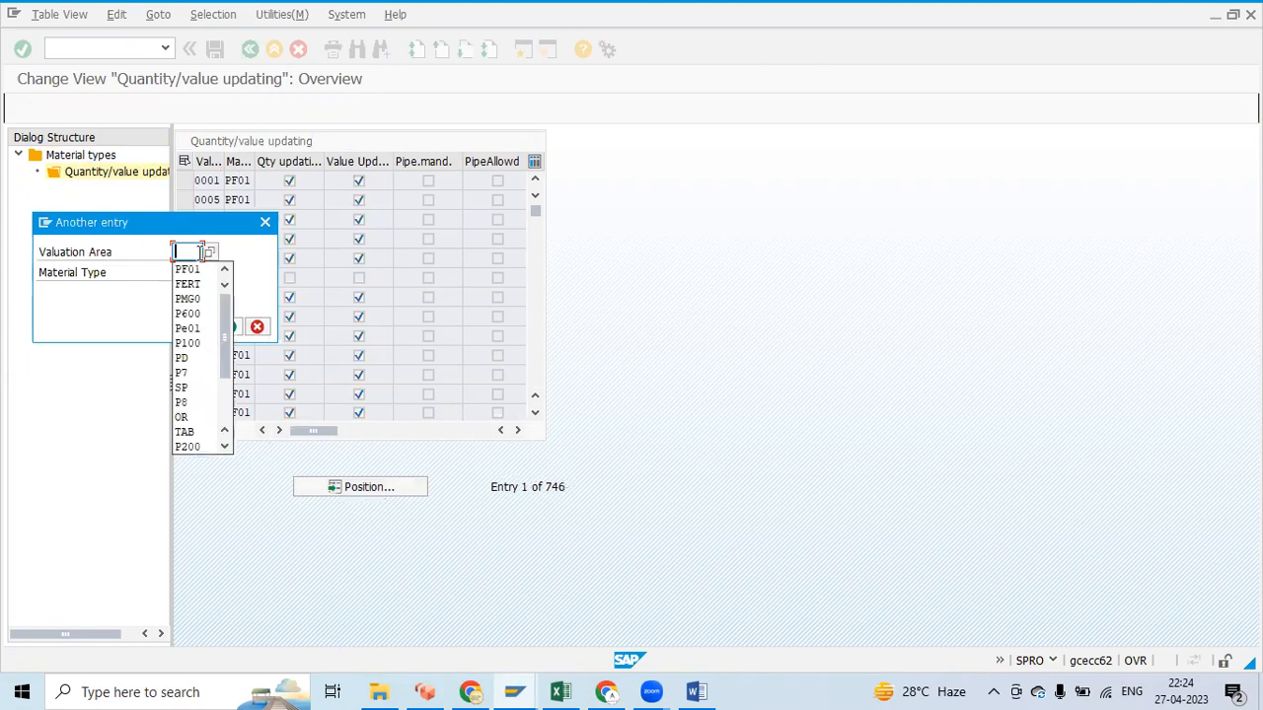
click(195, 313)
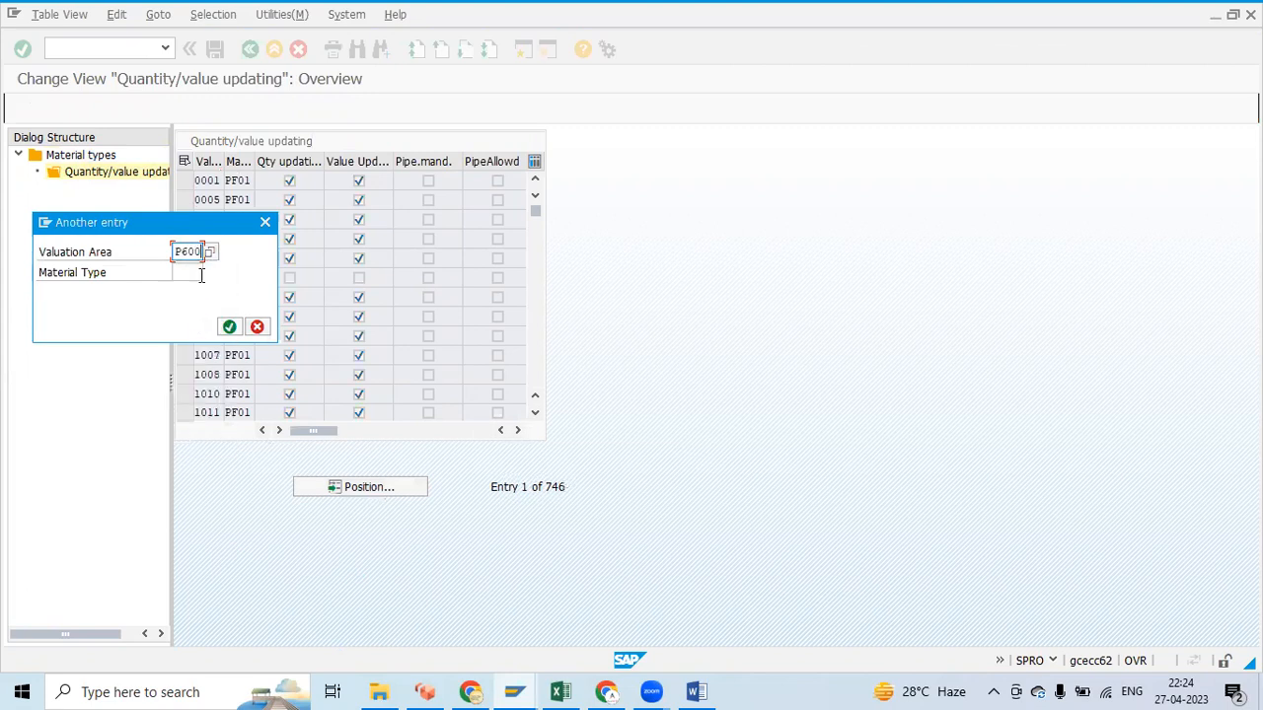
click(230, 328)
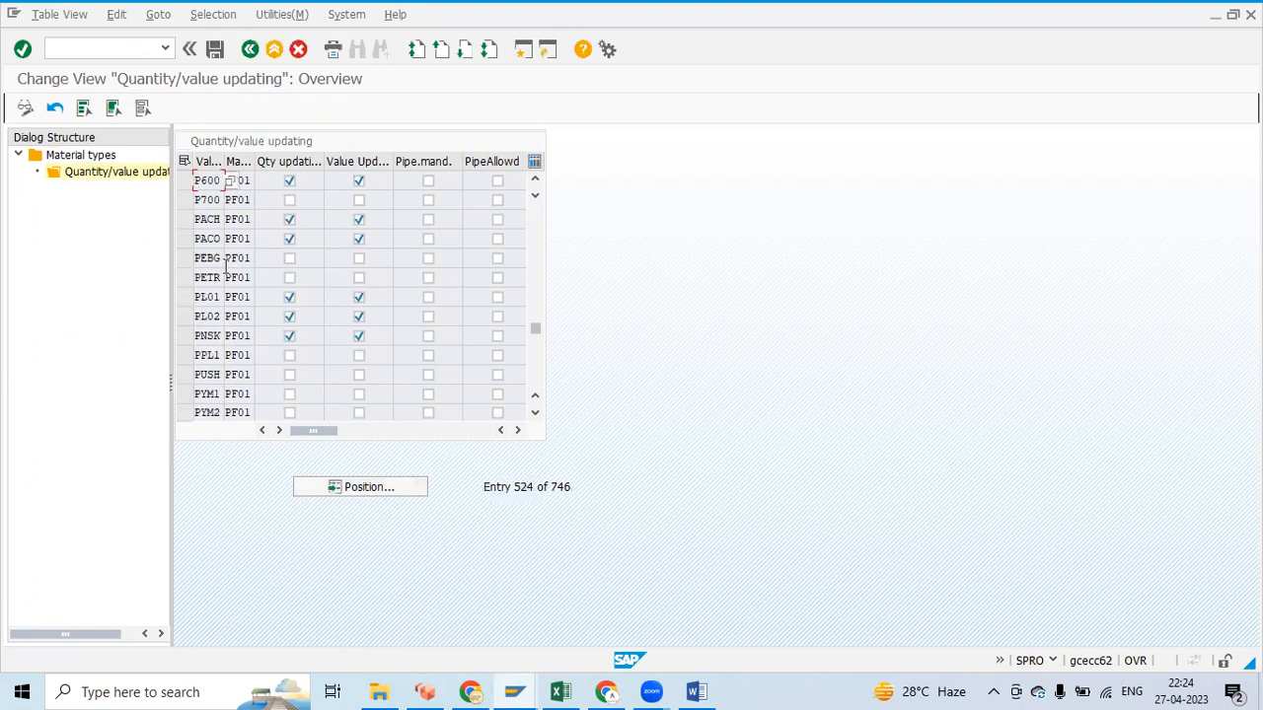
- Save the quantity and value updating settings for valuation area P600 and return to the implementation guide
click(289, 180)
key(ctrl+s)
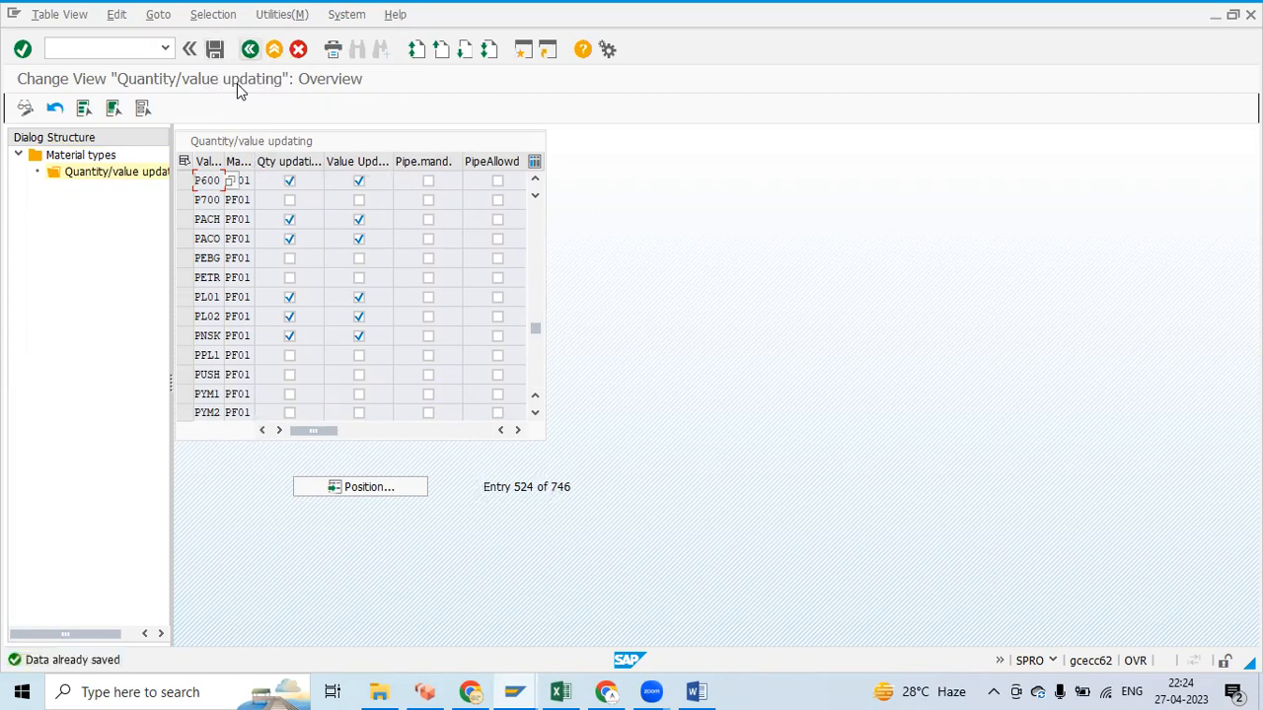
key(F3)
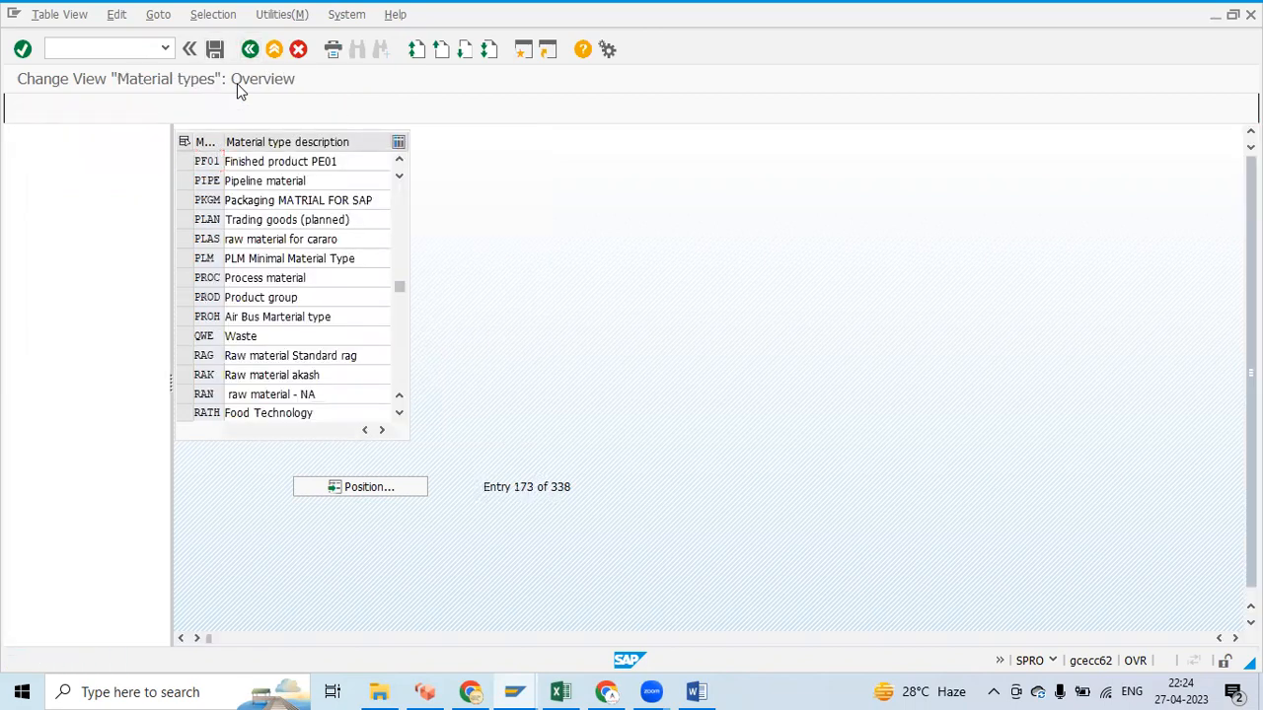
key(F3)
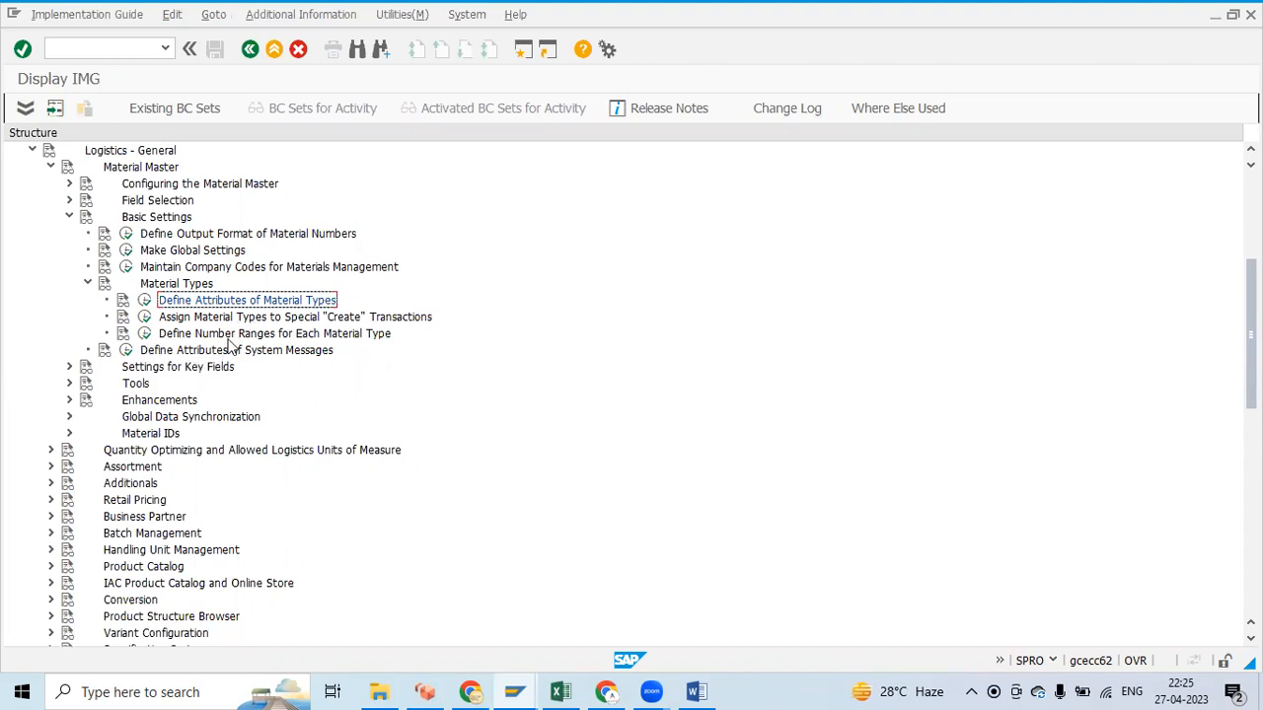
click(145, 335)
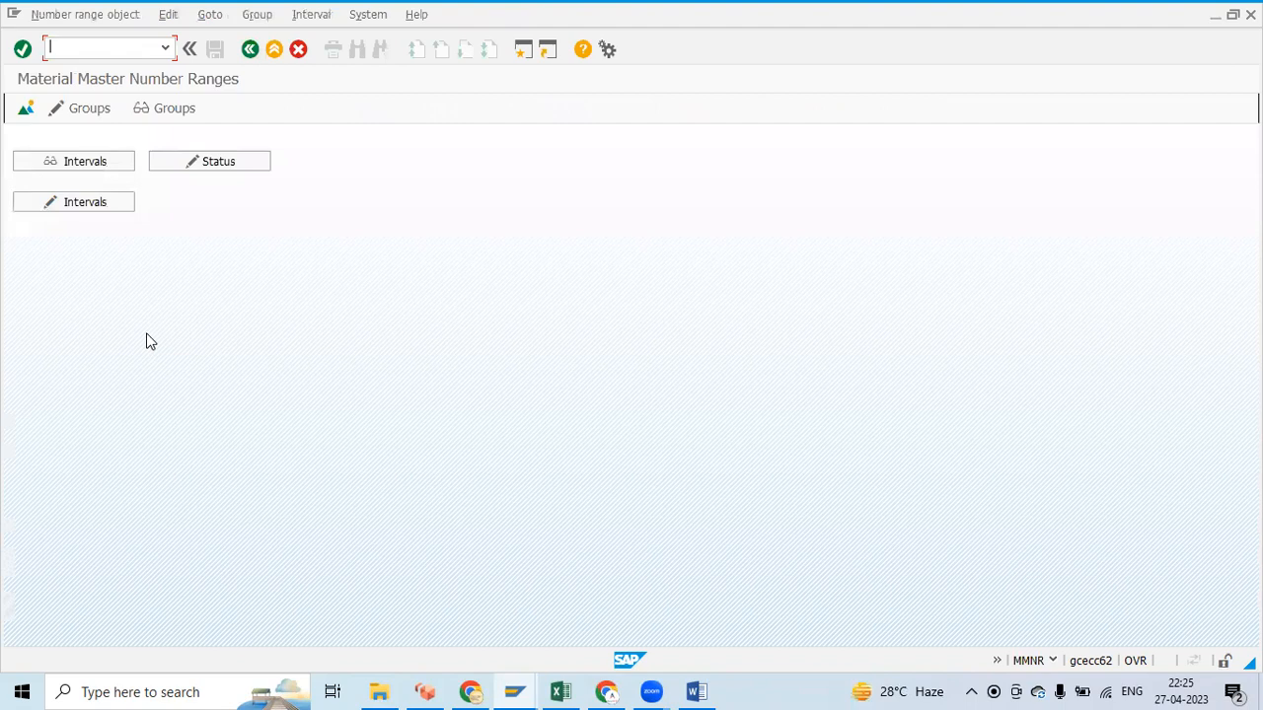
key(F3)
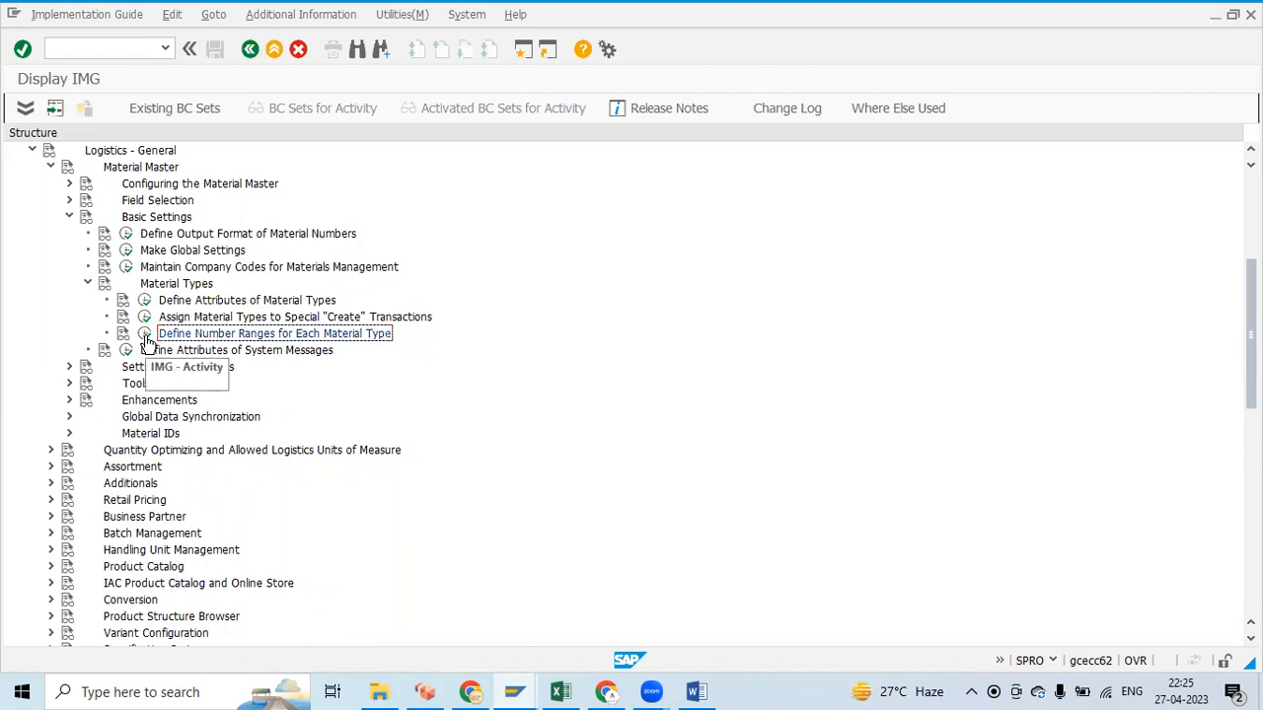
click(146, 337)
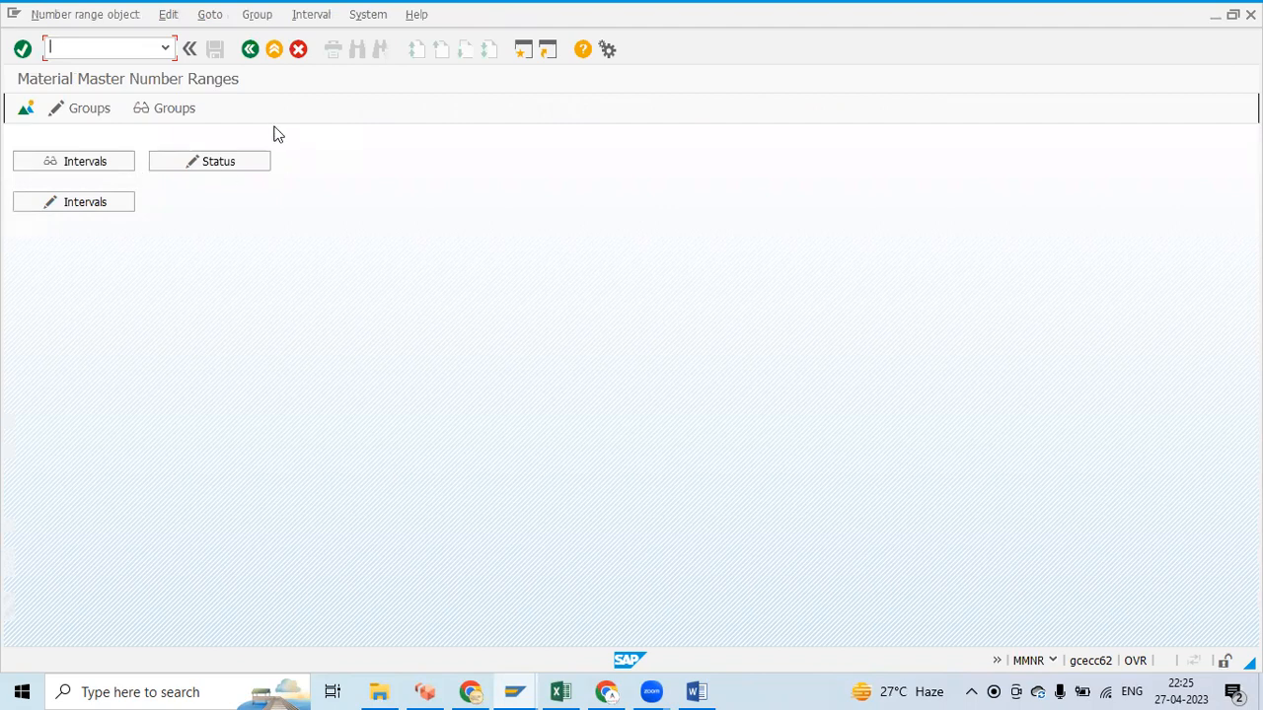
key(F3)
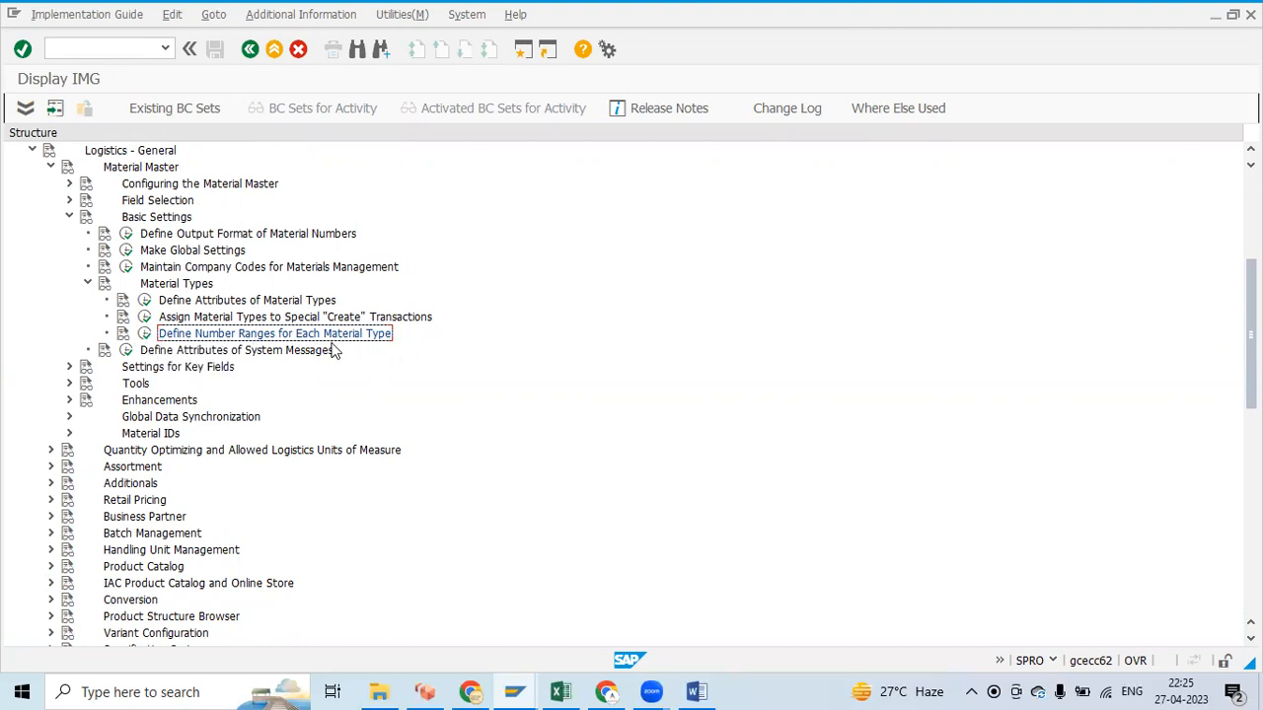
- Open Define Number Ranges for Each Material Type in group maintenance and look through the existing number range groups
click(146, 337)
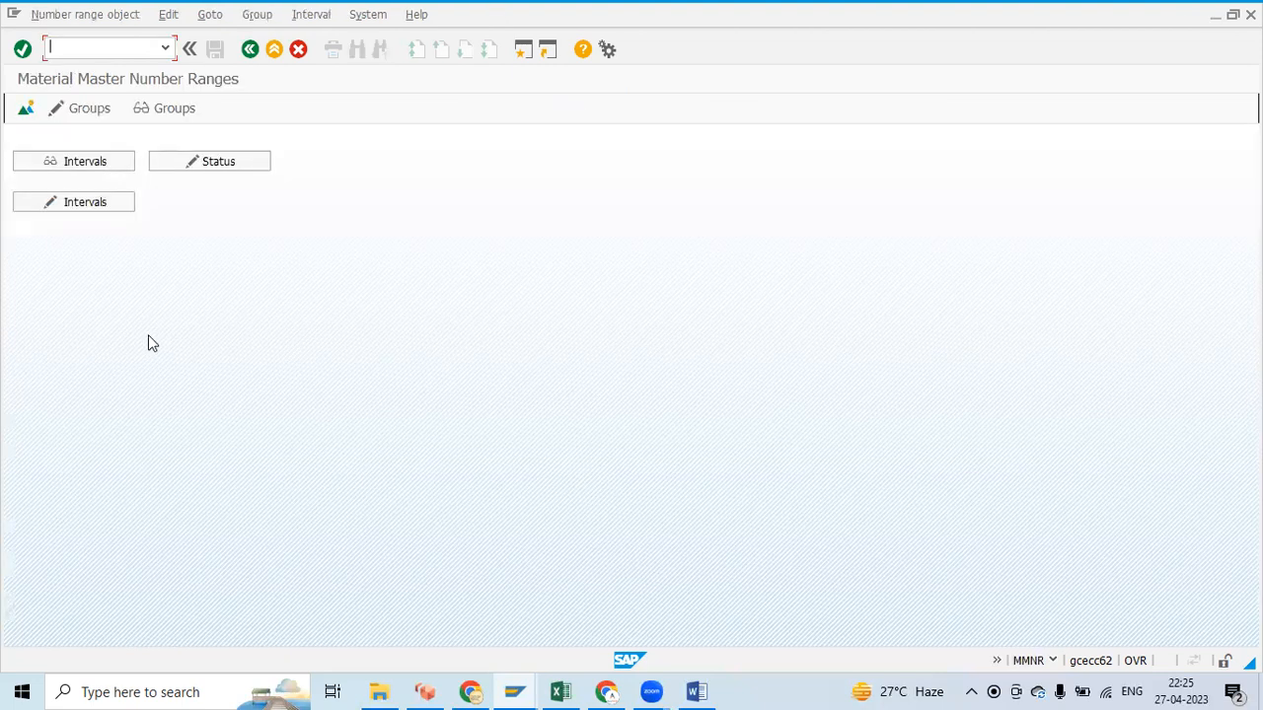
click(71, 108)
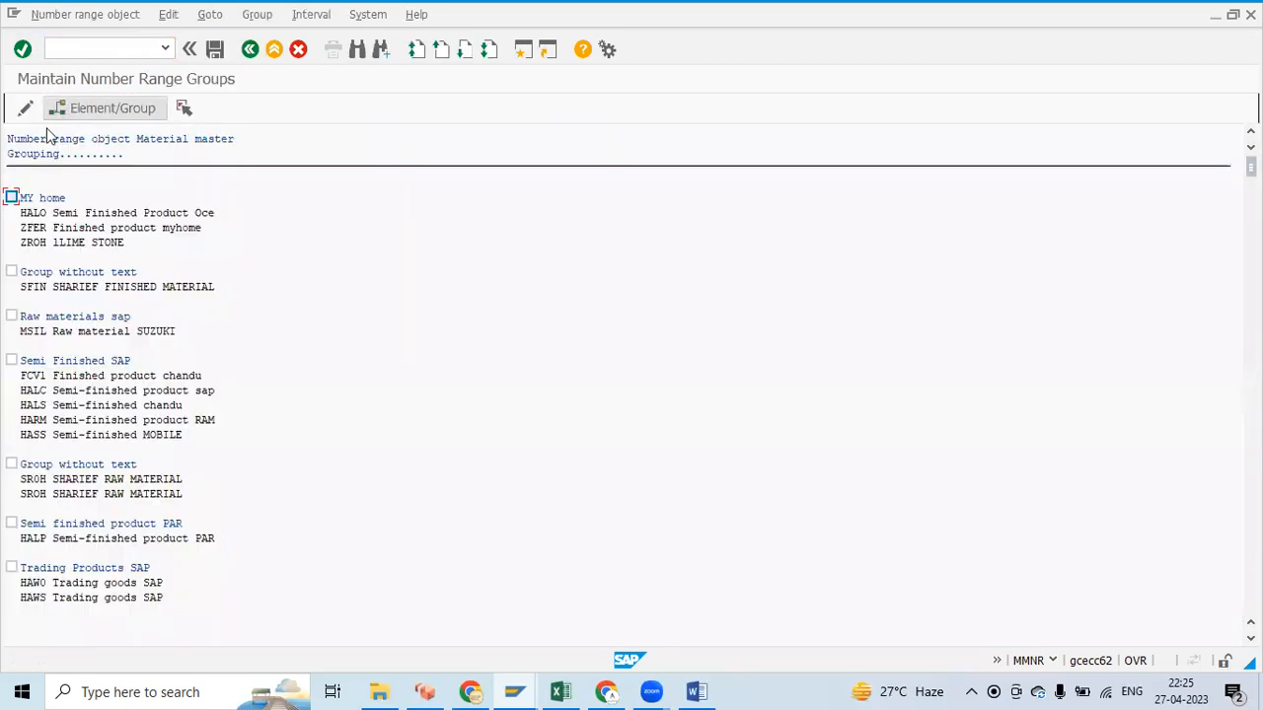
scroll(203, 385, down, 4)
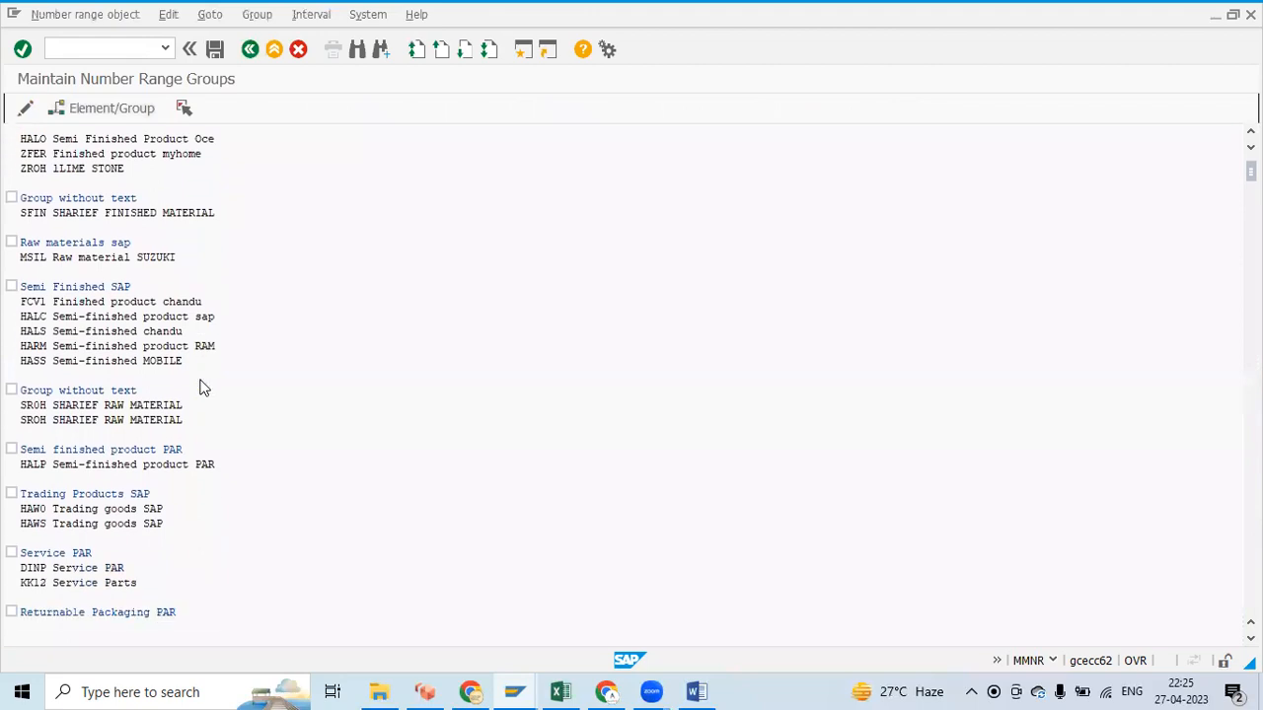
scroll(198, 387, down, 5)
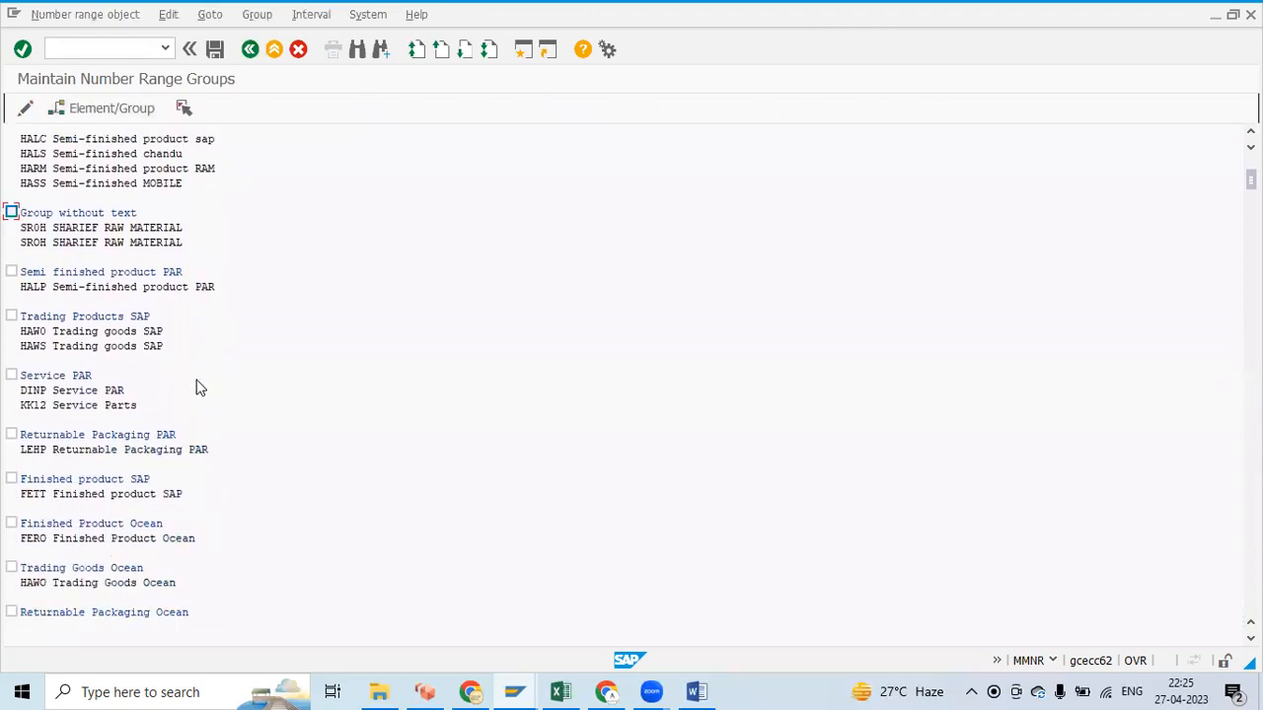
scroll(194, 375, down, 2)
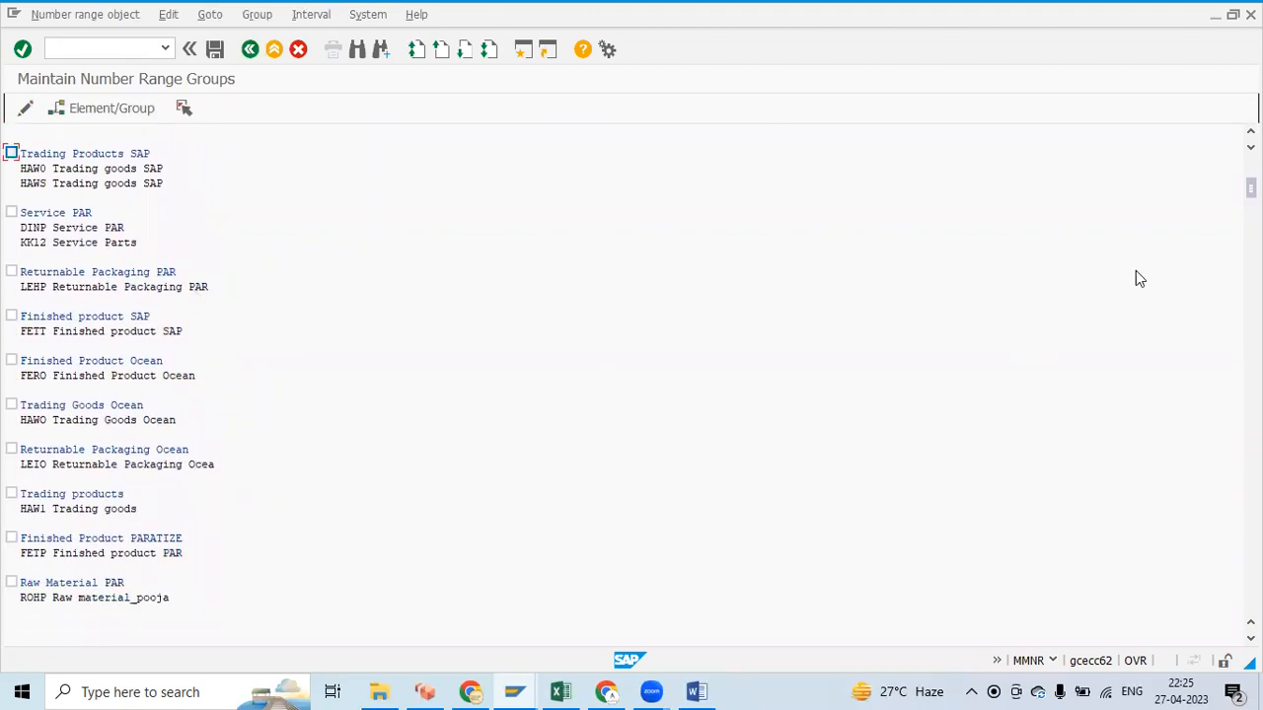
- Find material type PF01 among the number range groups and go to its entry
key(ctrl+f)
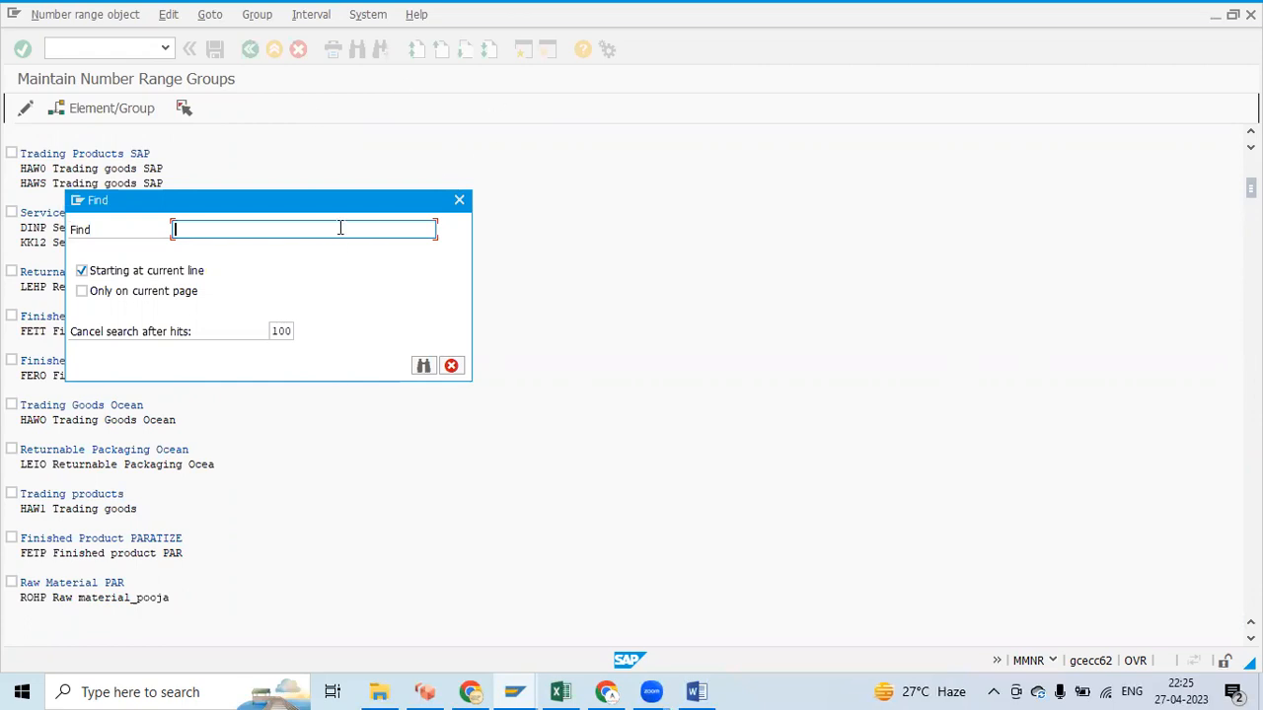
text(PF01)
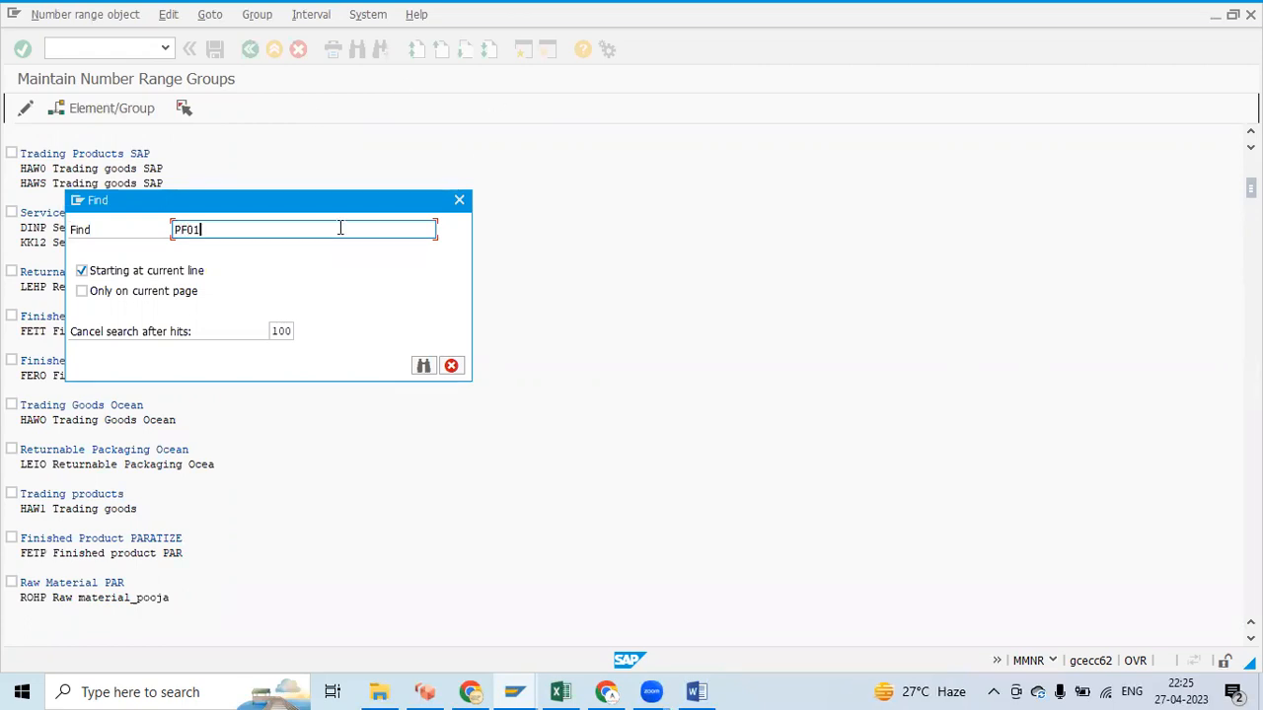
click(430, 366)
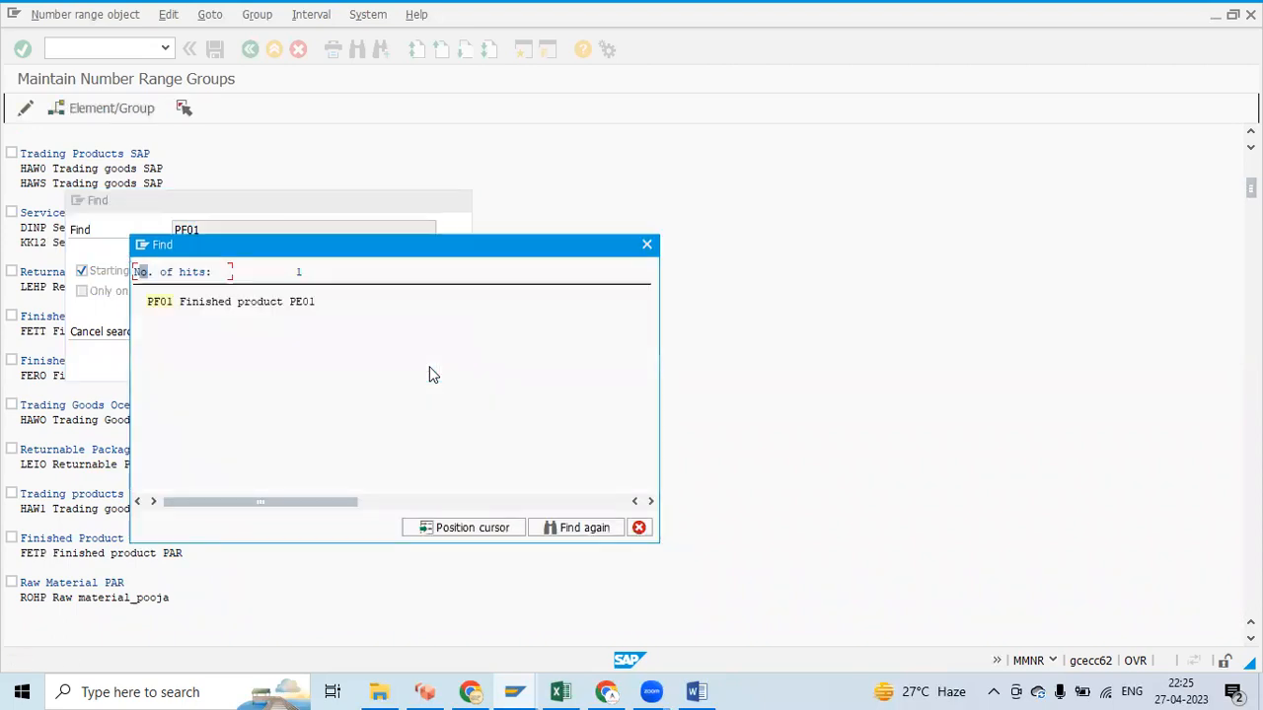
double_click(158, 303)
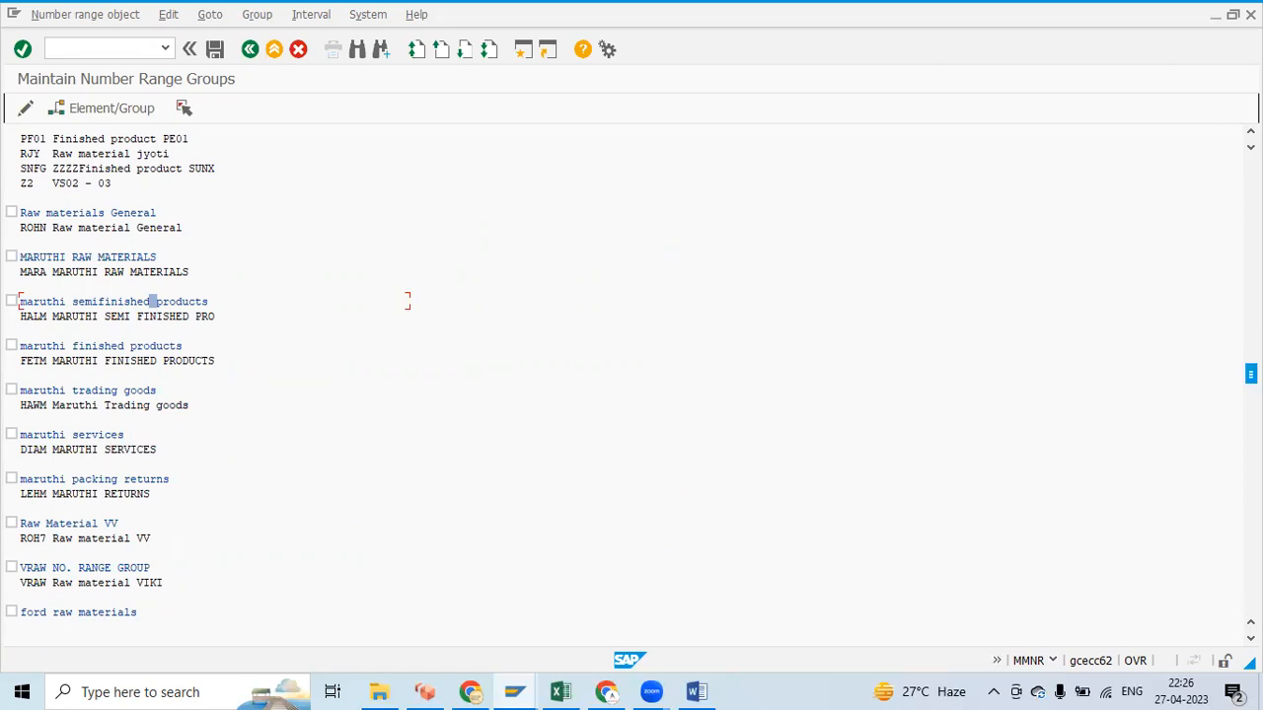
- Examine the number range group containing PF01 and the groups listed above it
scroll(631, 375, up, 4)
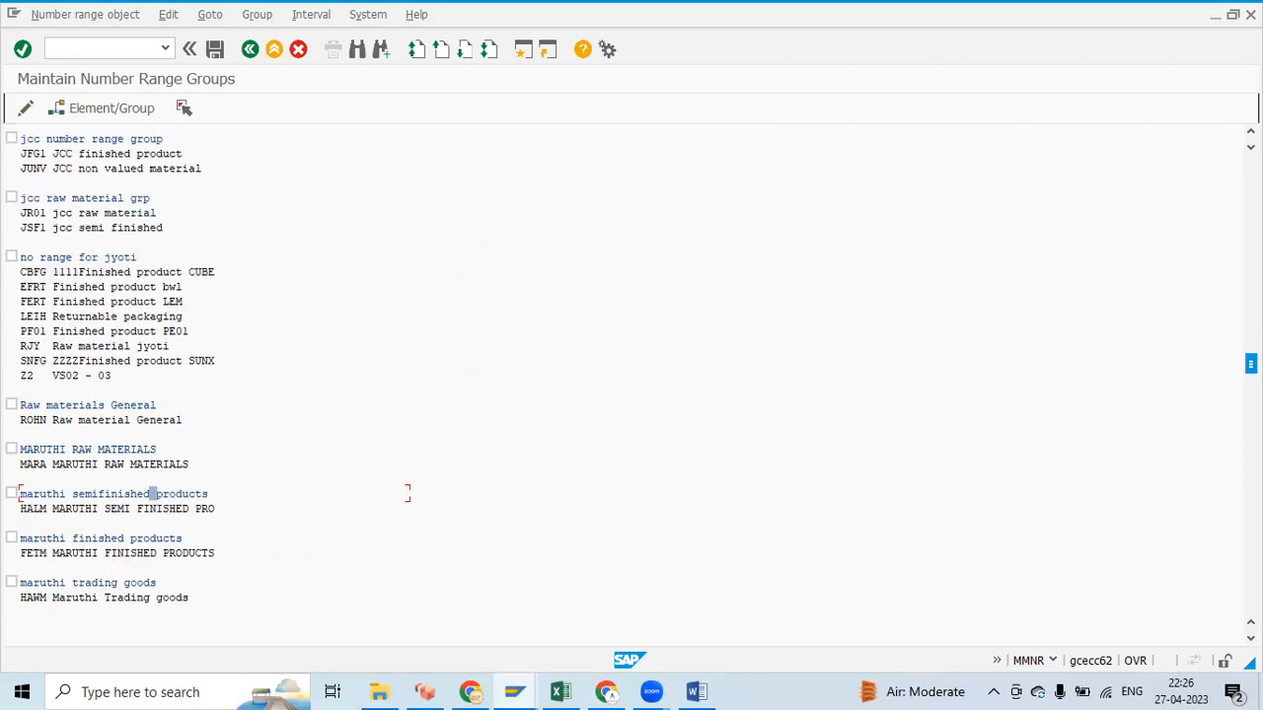
scroll(408, 503, up, 2)
scroll(404, 606, up, 2)
scroll(632, 374, up, 5)
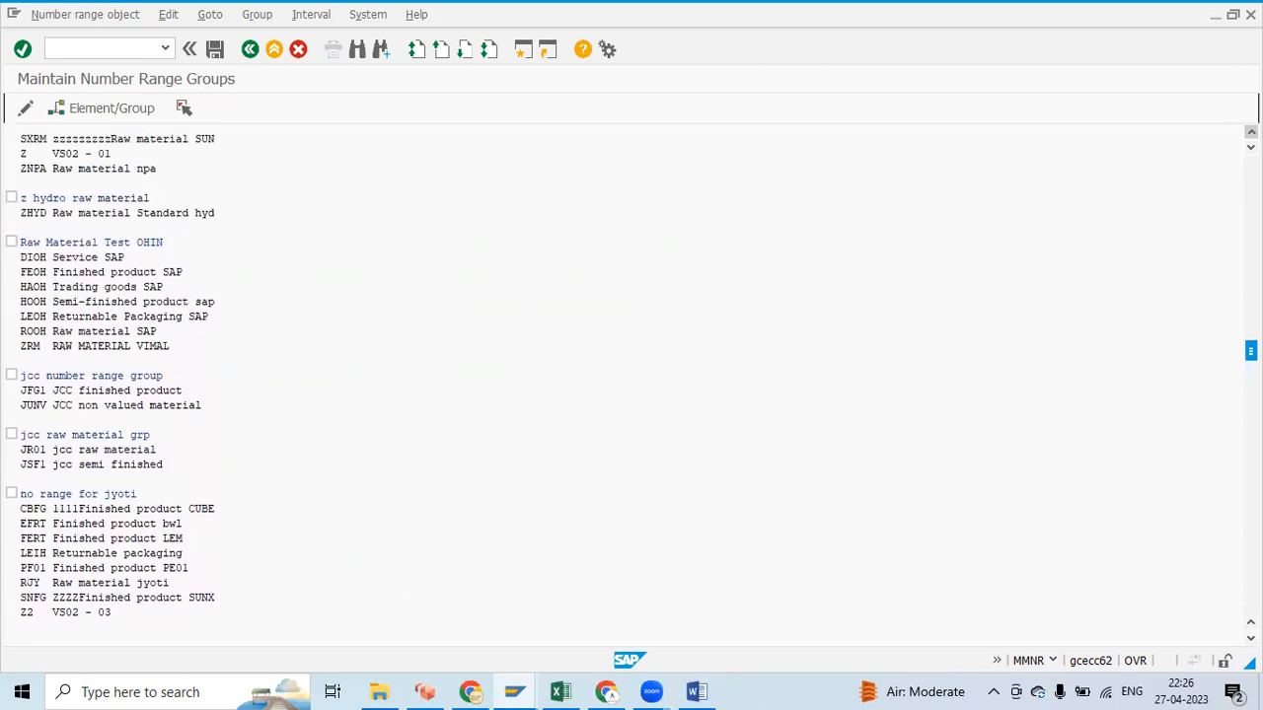
scroll(632, 374, up, 3)
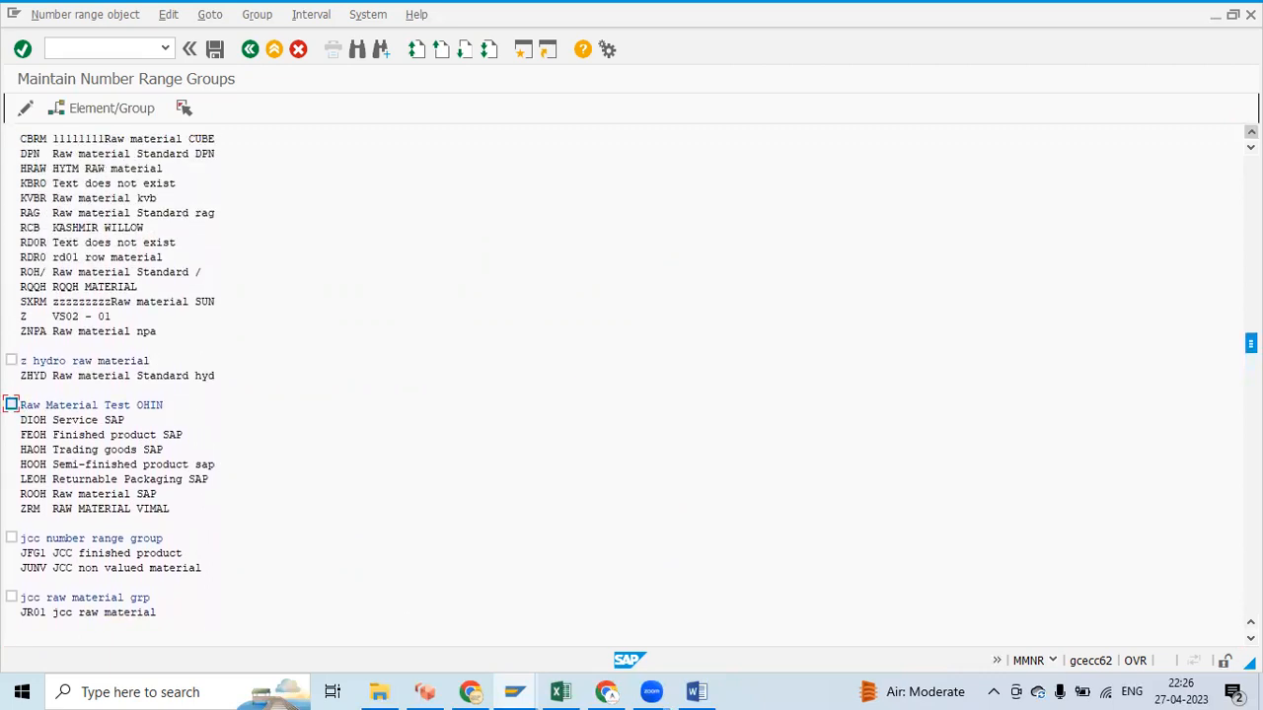
scroll(631, 375, up, 1)
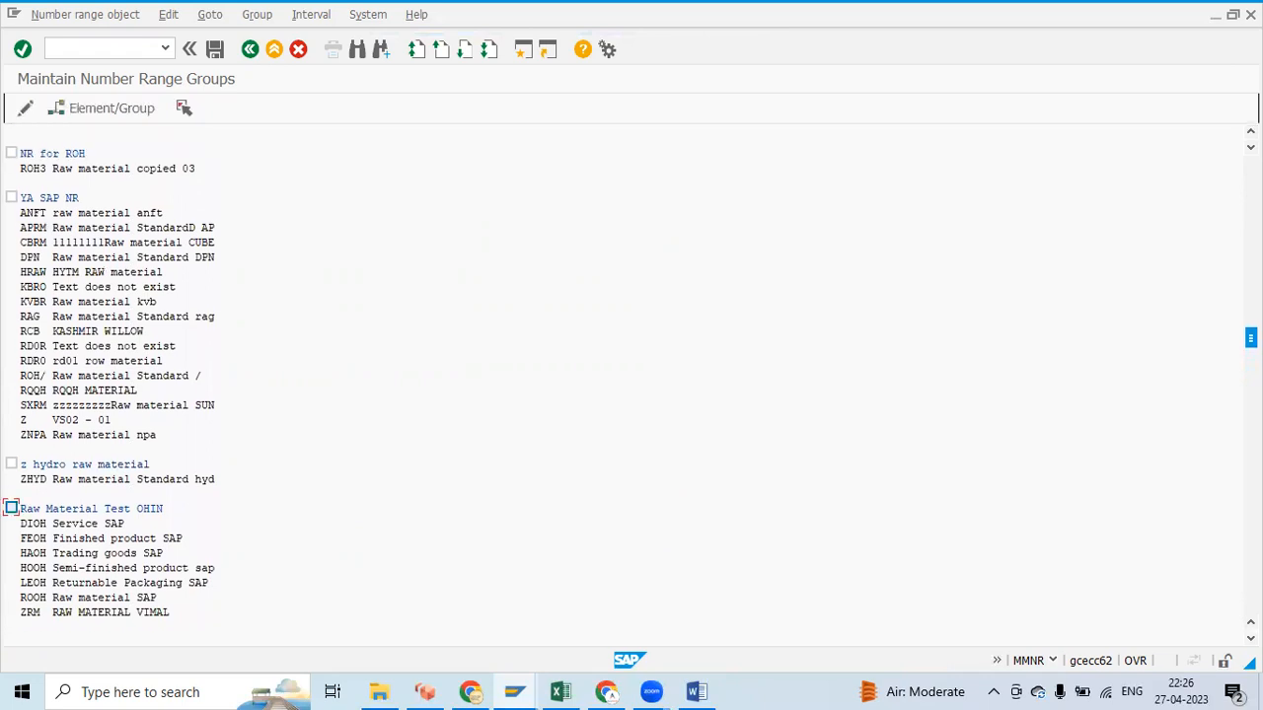
- Examine the material types under Not assigned at the end of the number range groups list
drag(1251, 338, 1251, 601)
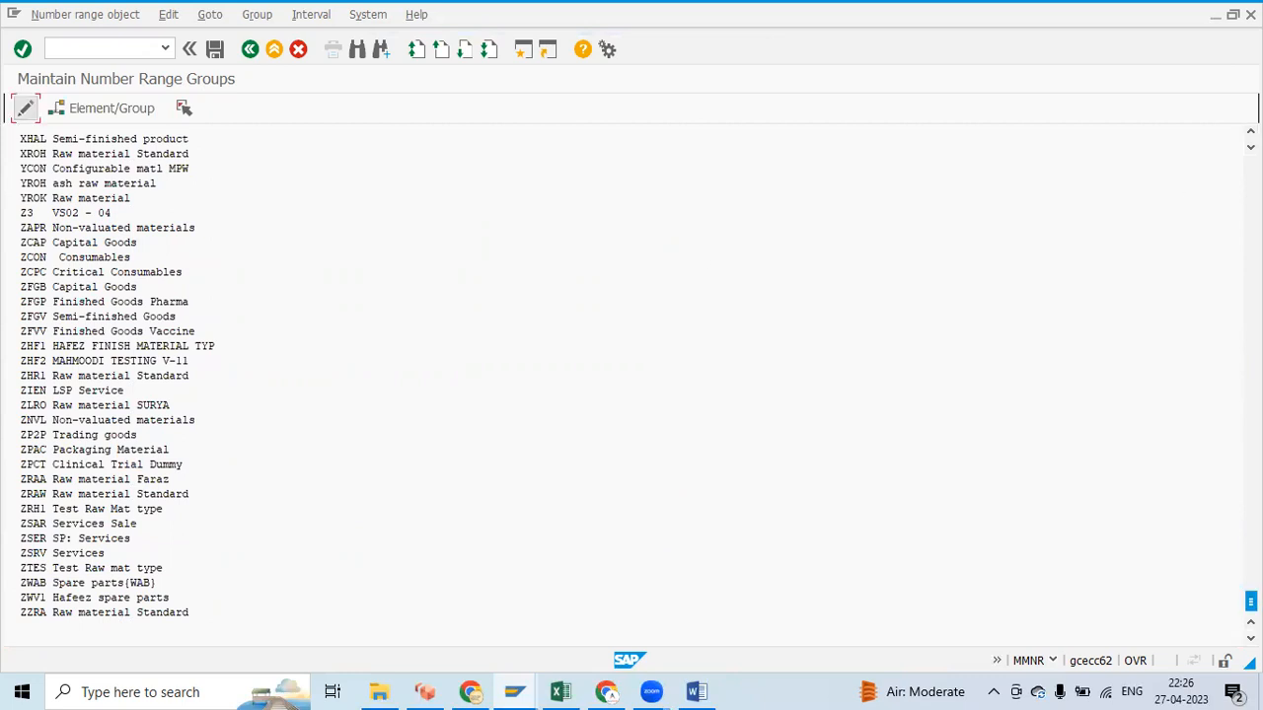
click(1251, 132)
click(1251, 131)
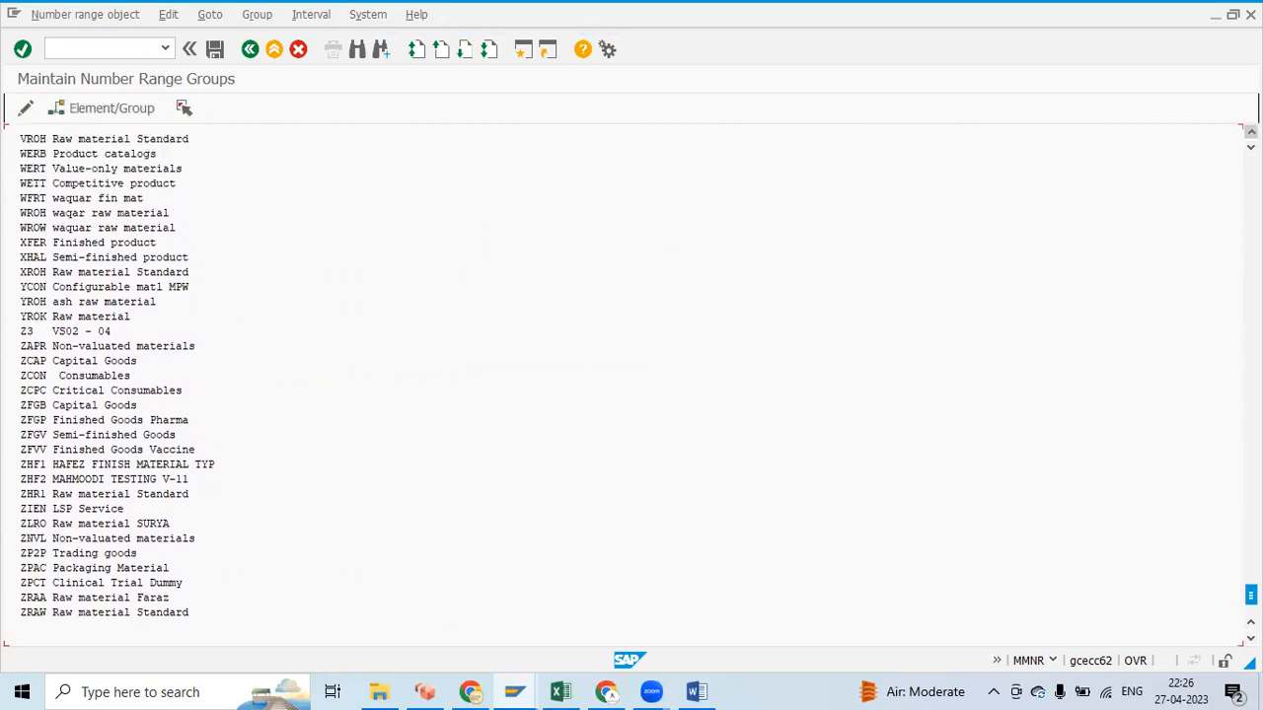
drag(1251, 591, 1251, 486)
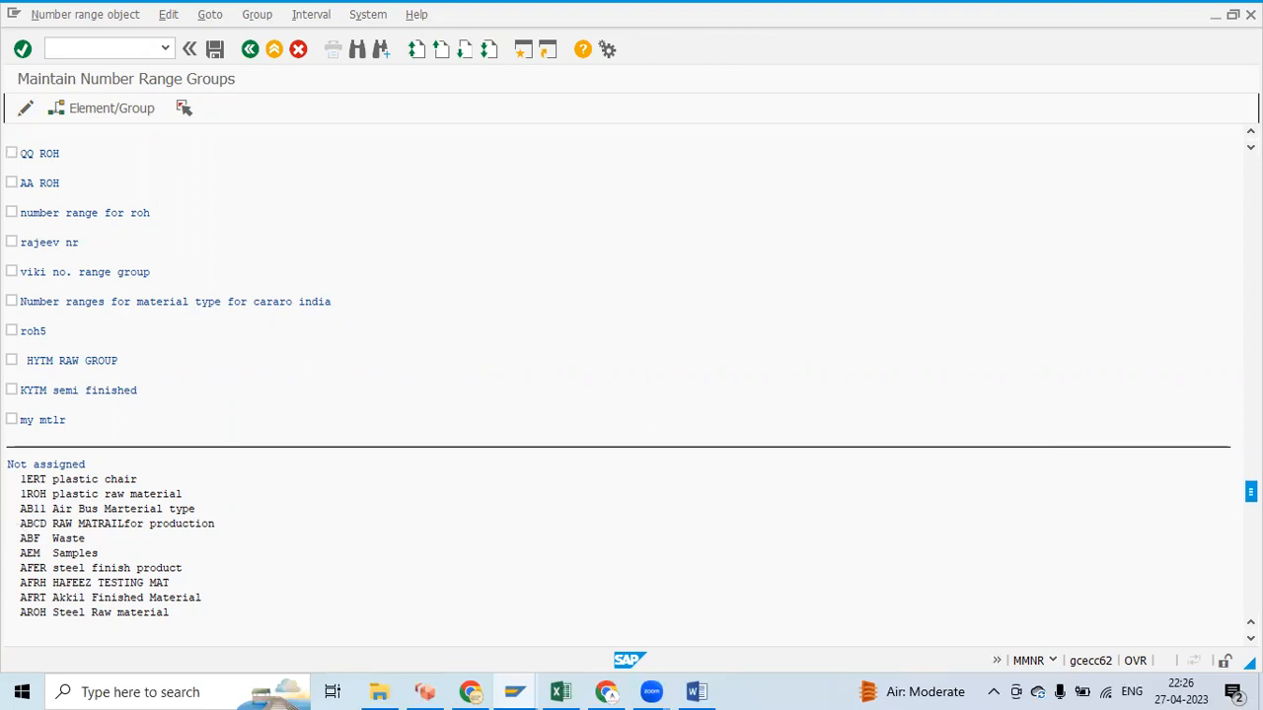
scroll(1249, 488, down, 1)
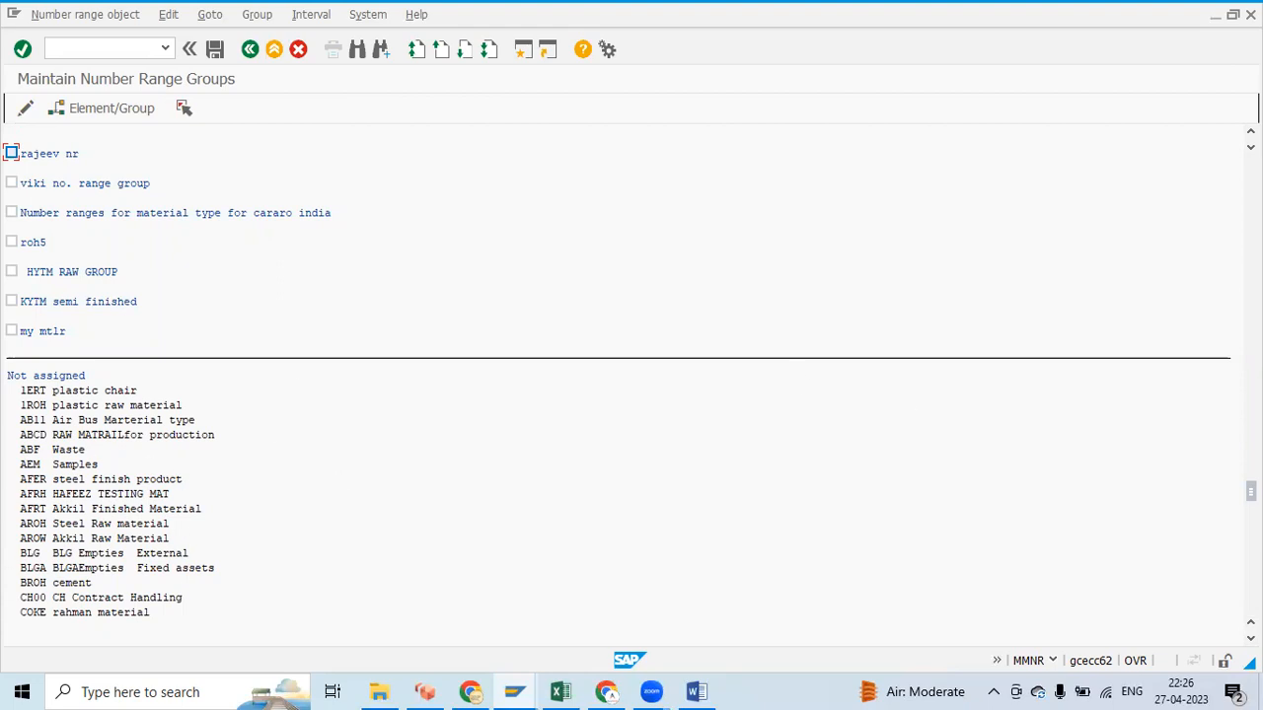
drag(1250, 492, 1250, 559)
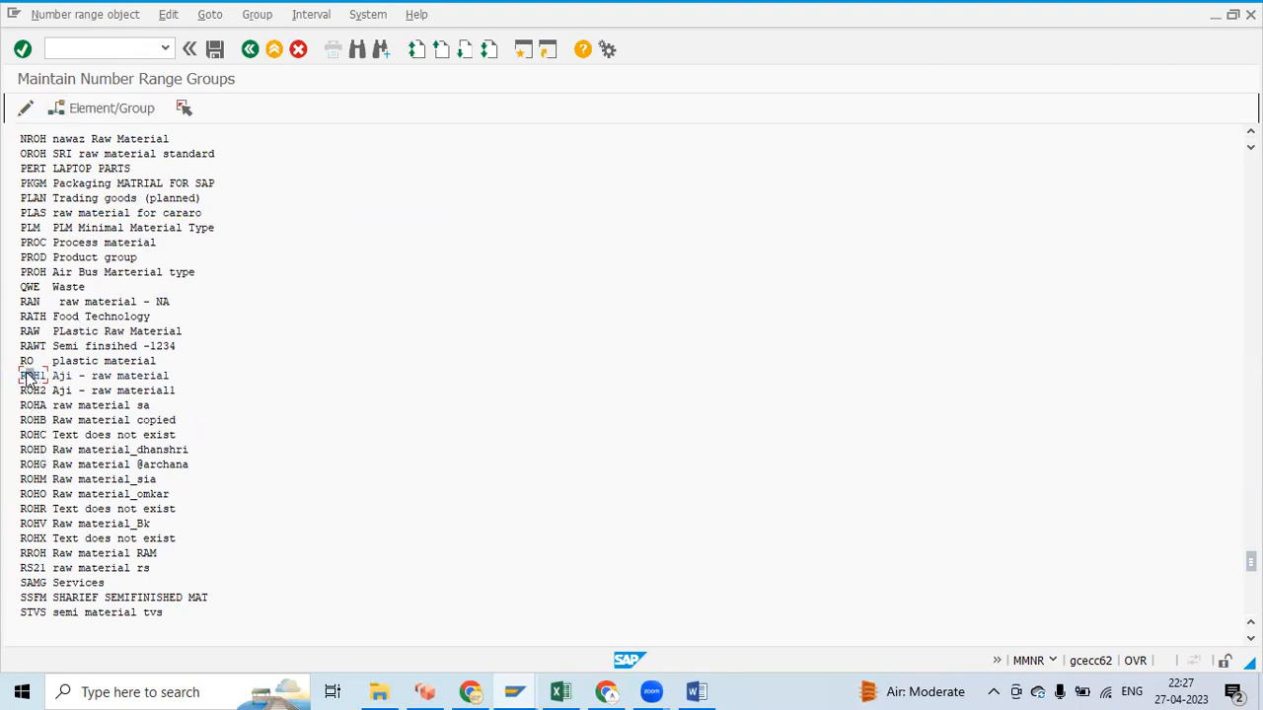
- Try to maintain unassigned material type ROH1 and assign it to a number range group
click(22, 110)
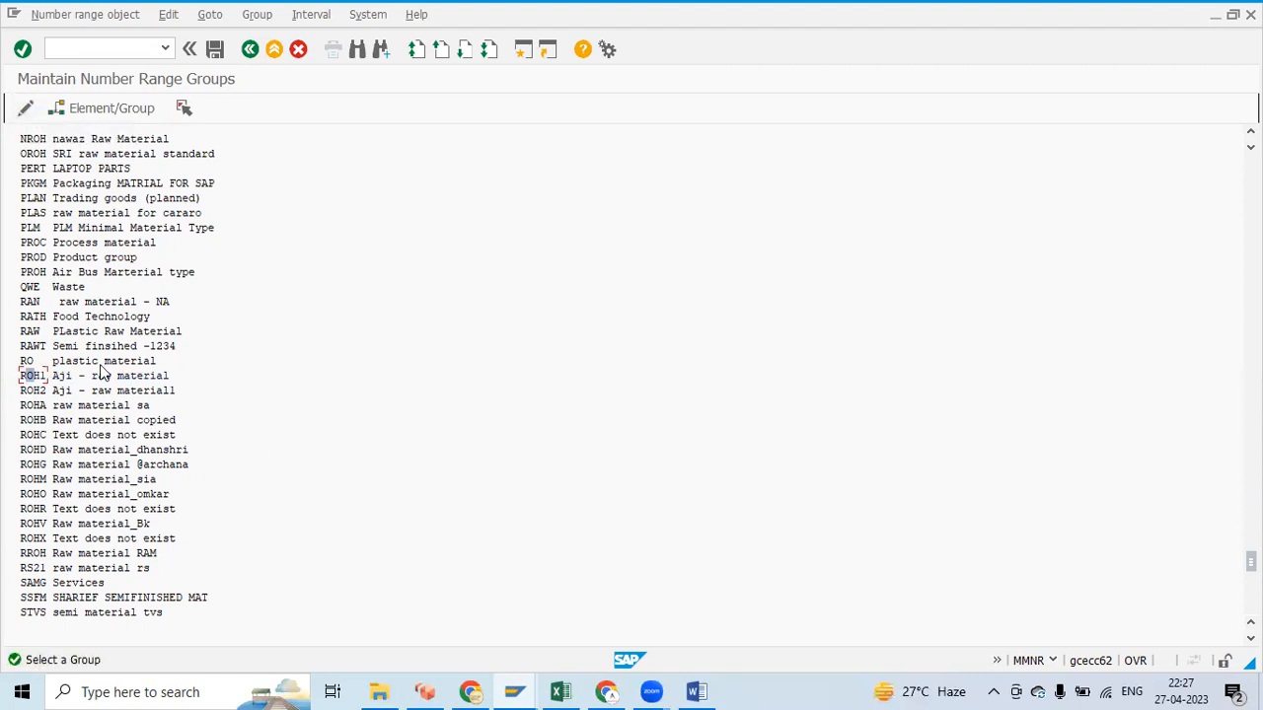
click(87, 110)
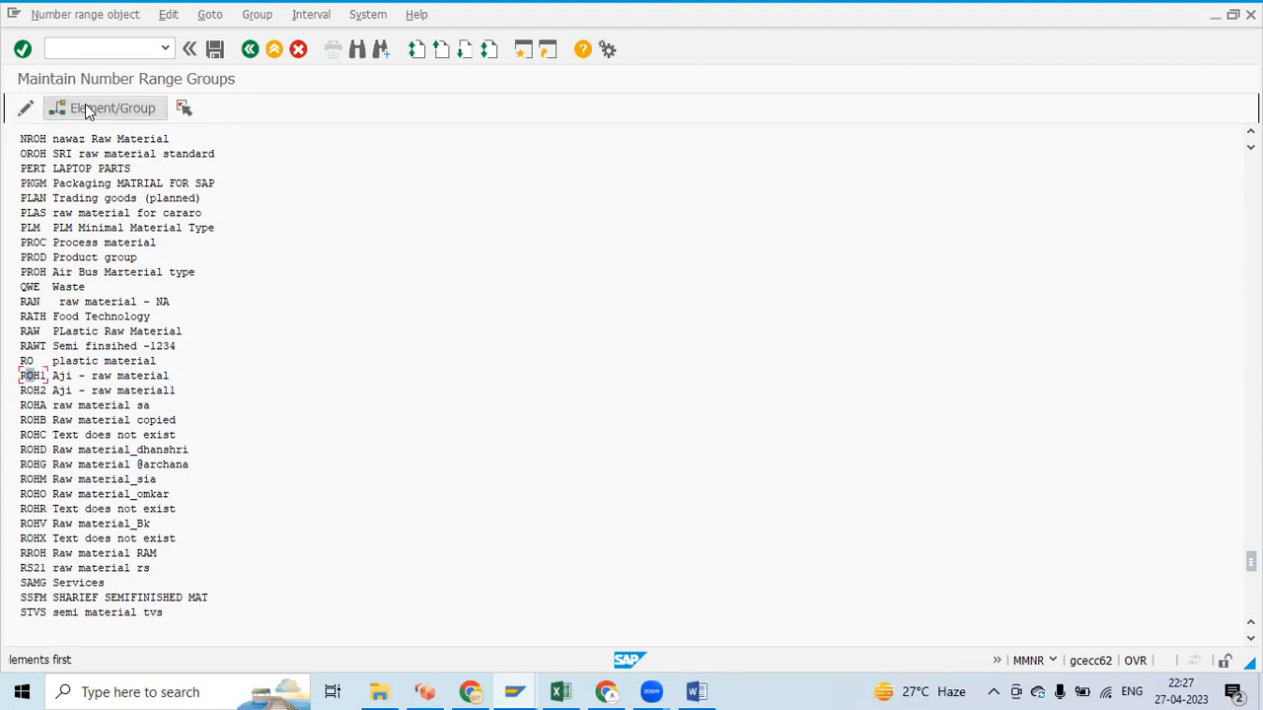
click(93, 20)
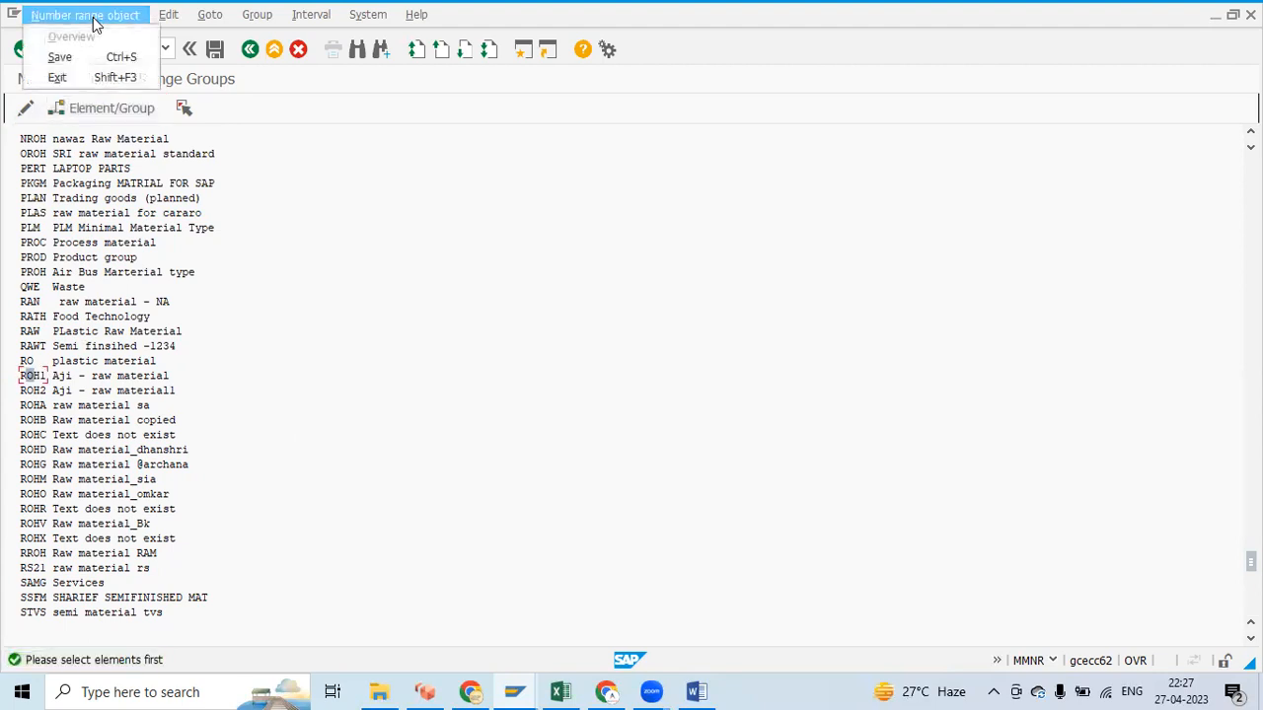
click(284, 527)
double_click(26, 374)
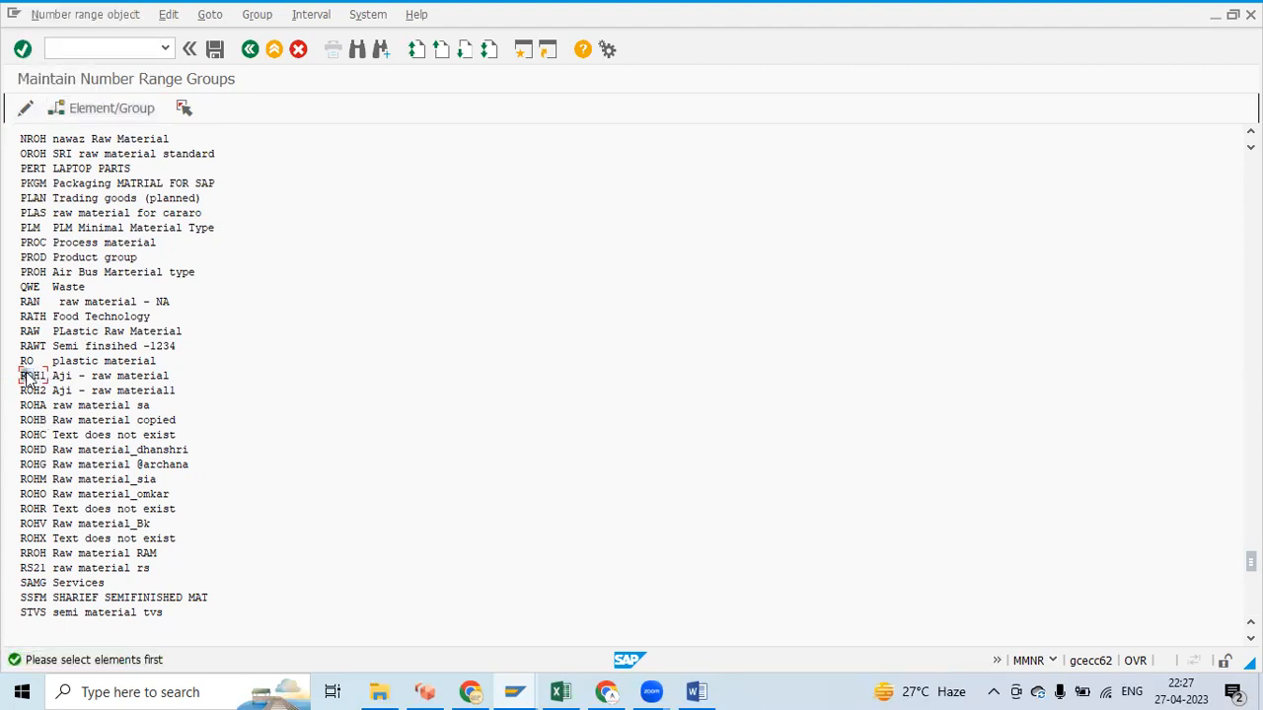
click(25, 110)
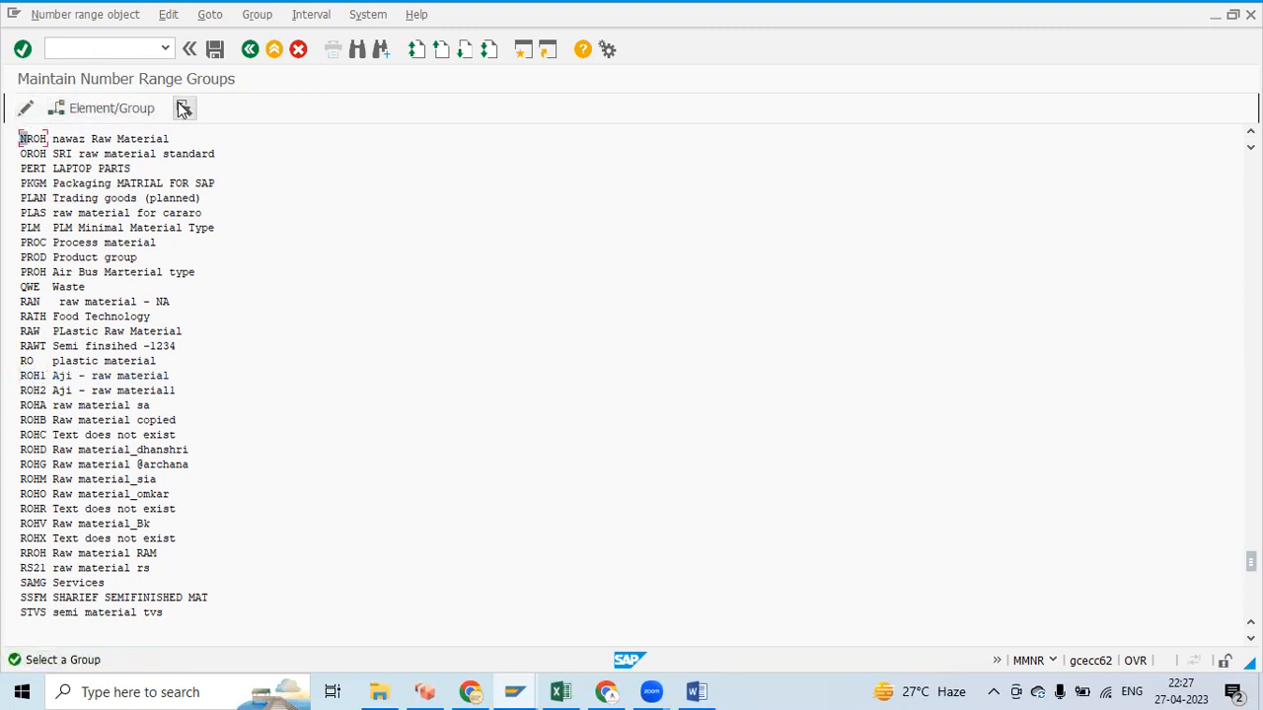
- Try to assign material type ROH2 to a number range group
click(33, 389)
click(87, 99)
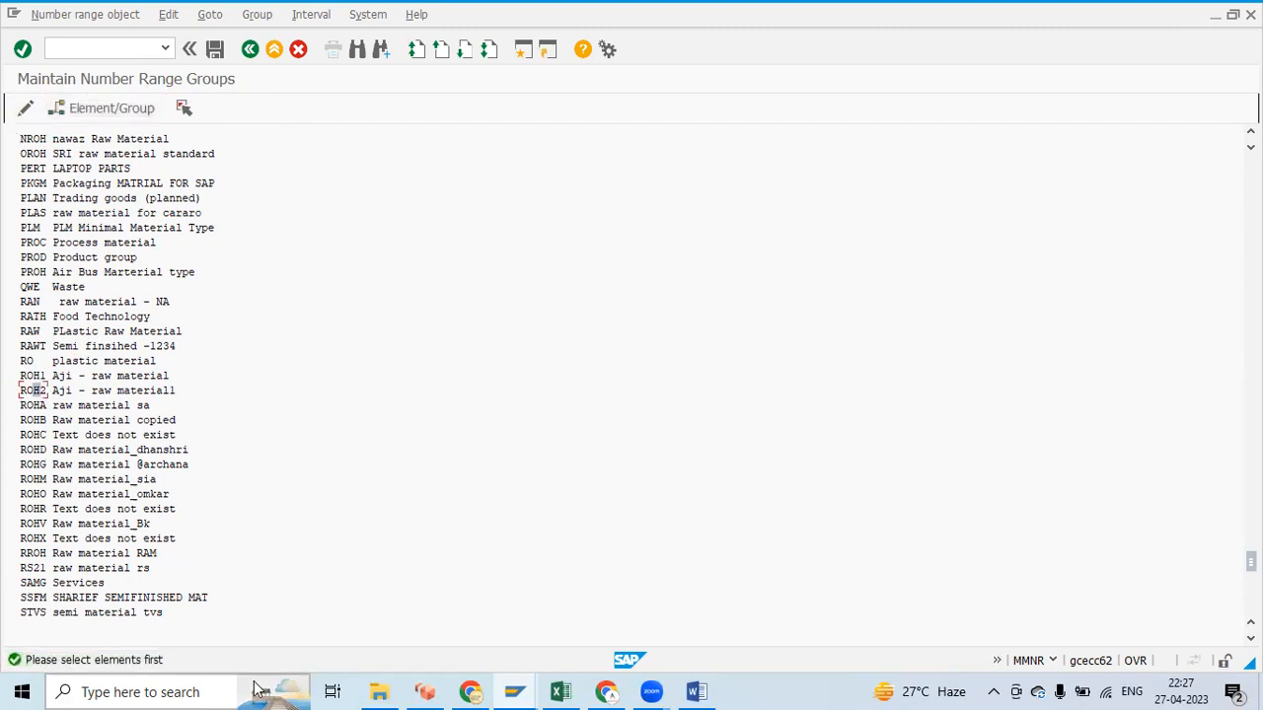
mouse_move(177, 693)
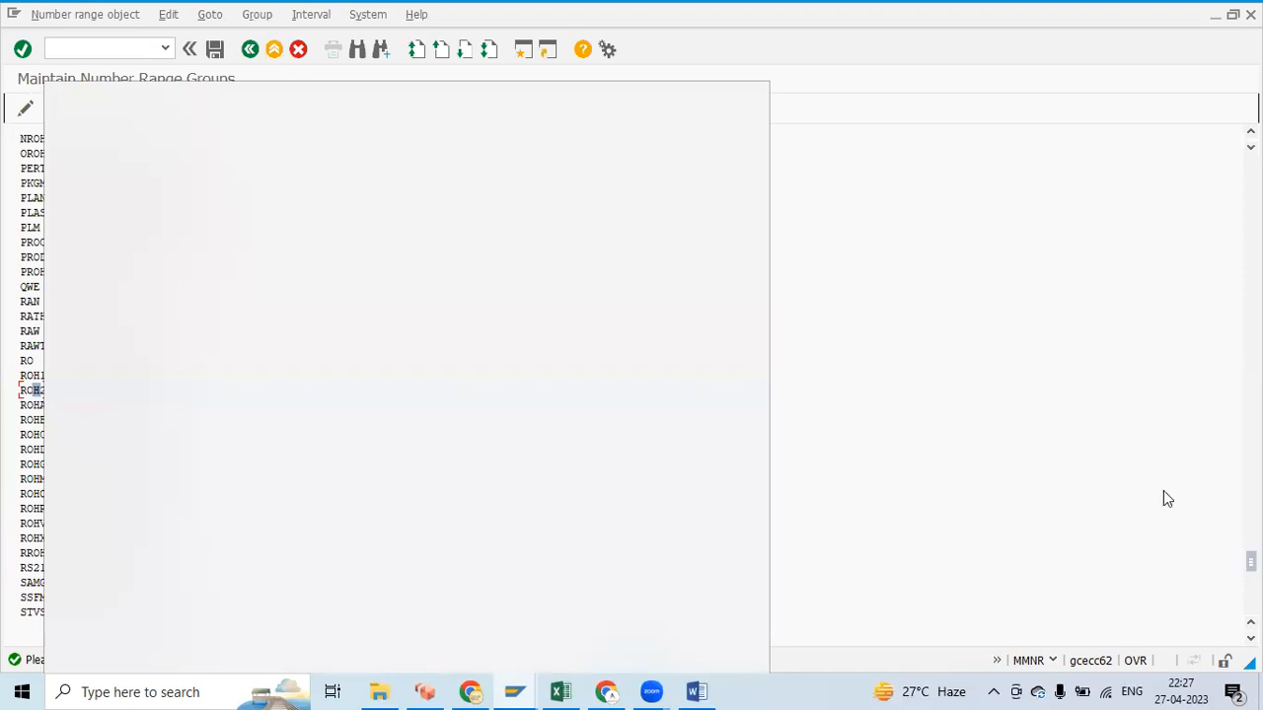
click(740, 105)
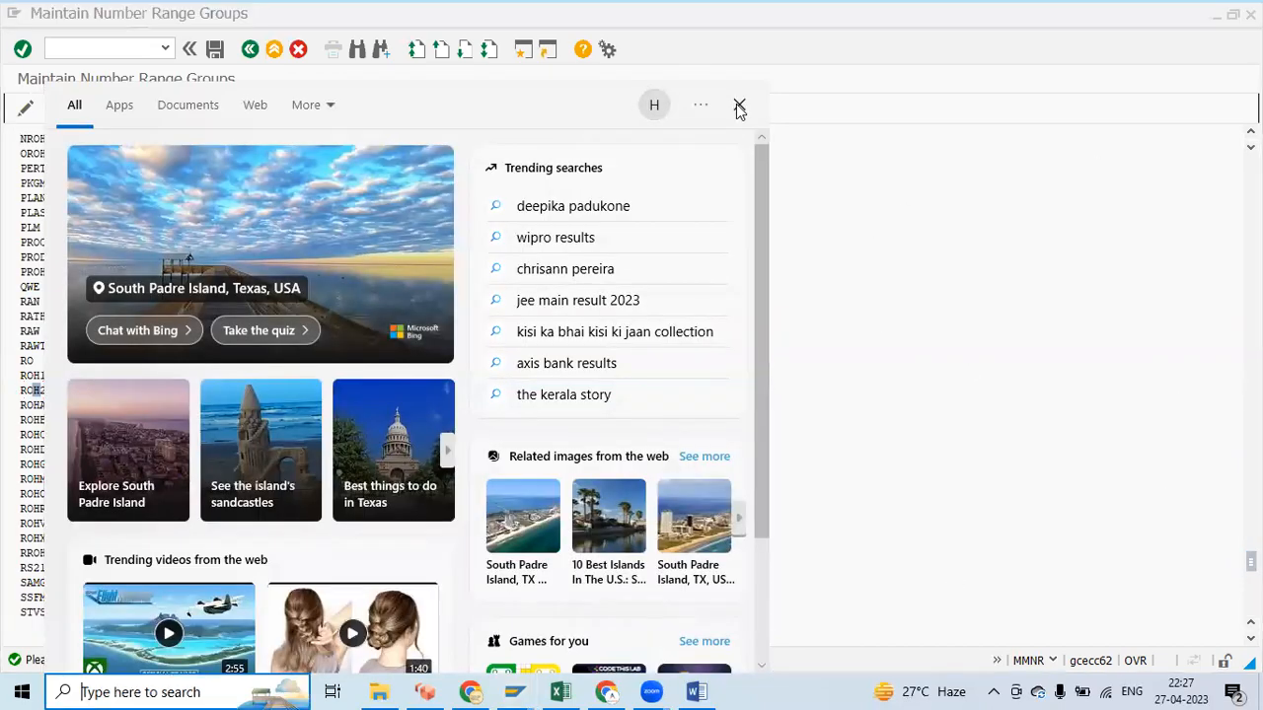
- Look through the unassigned material types above ROH2, back to those starting with K
drag(1251, 561, 1251, 557)
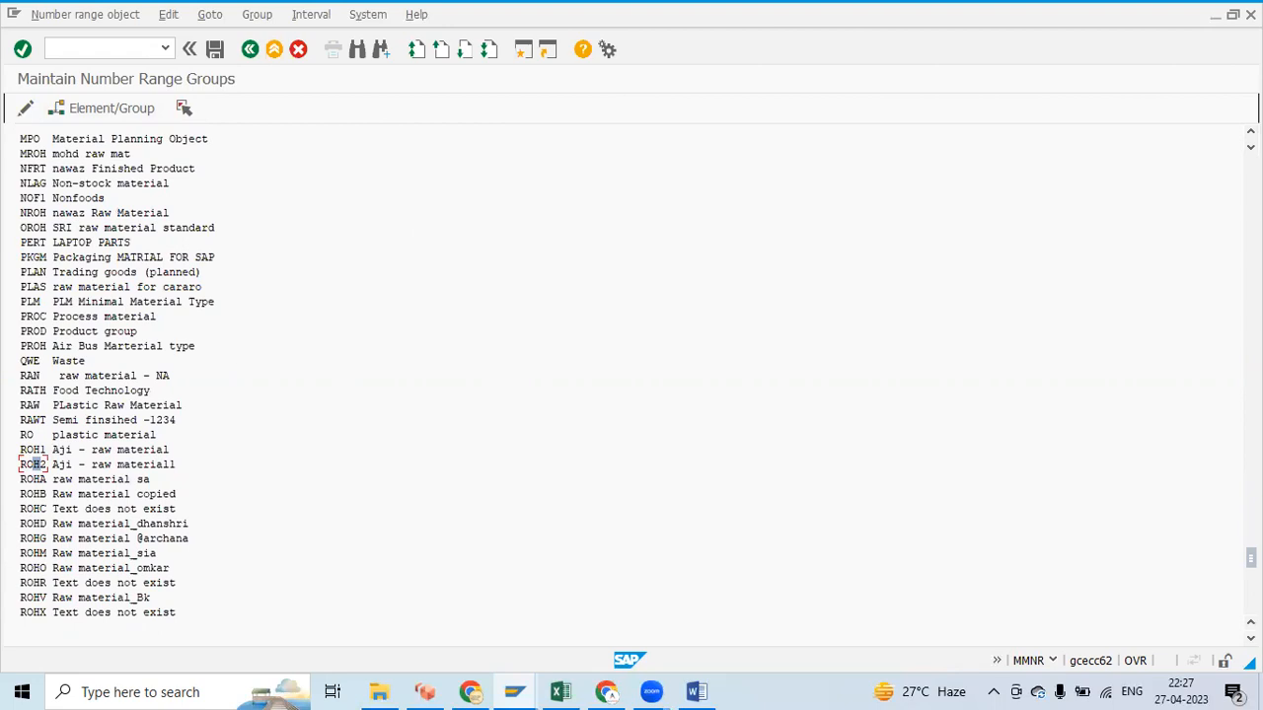
click(1251, 132)
click(1251, 131)
click(1251, 131)
click(1251, 132)
click(1251, 131)
click(1251, 131)
click(1251, 132)
click(1251, 131)
click(1251, 131)
click(1251, 131)
click(1251, 131)
click(1251, 131)
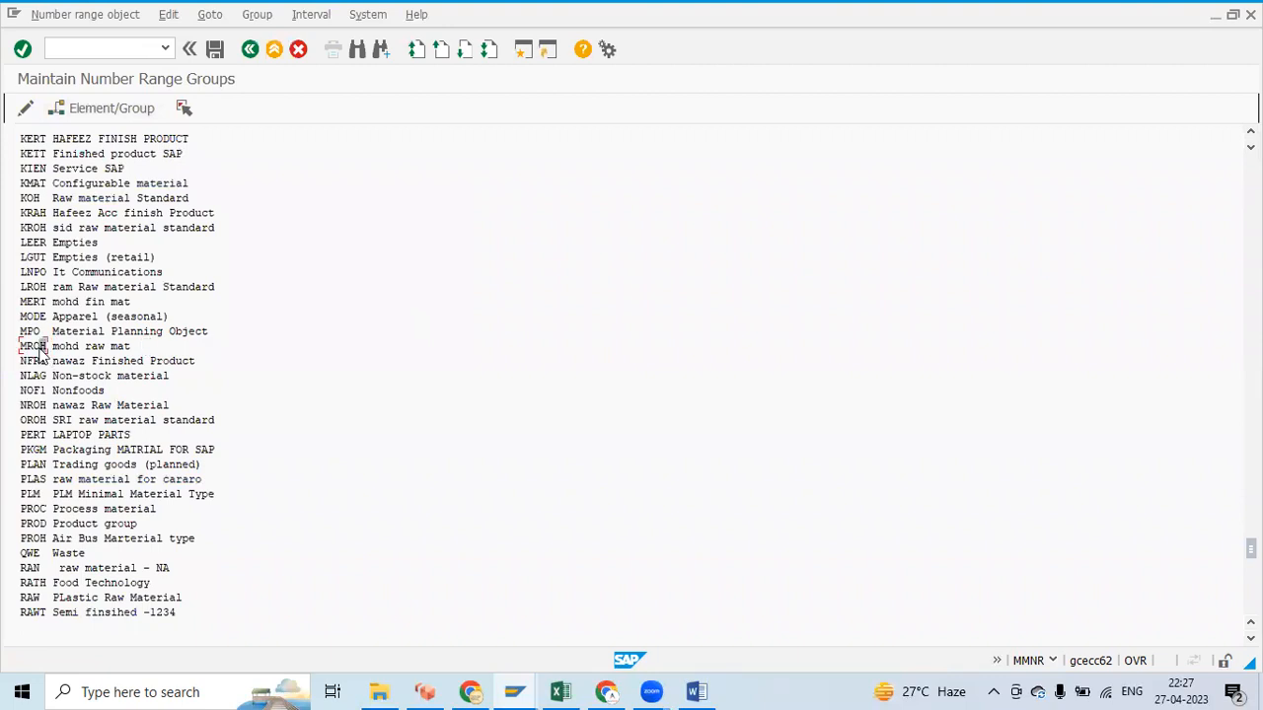
- Try to maintain unassigned material type KRAH and assign it to a number range group
click(32, 213)
right_click(35, 215)
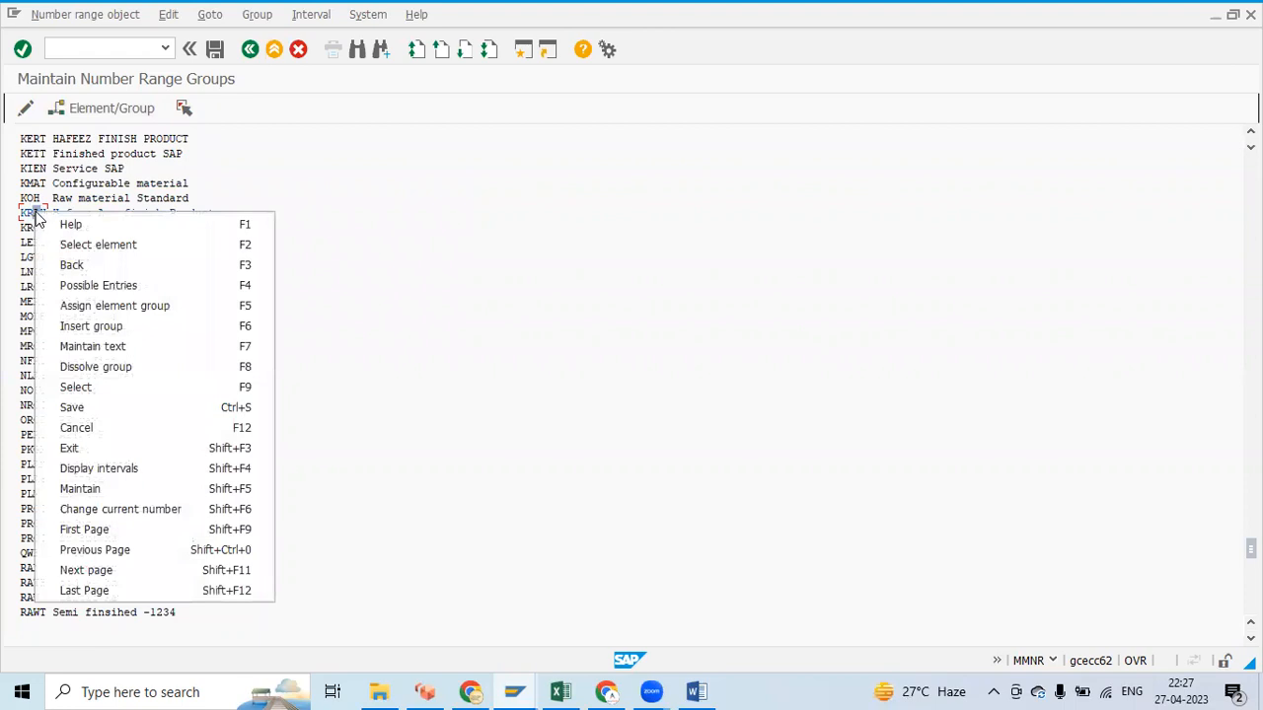
click(34, 215)
click(29, 108)
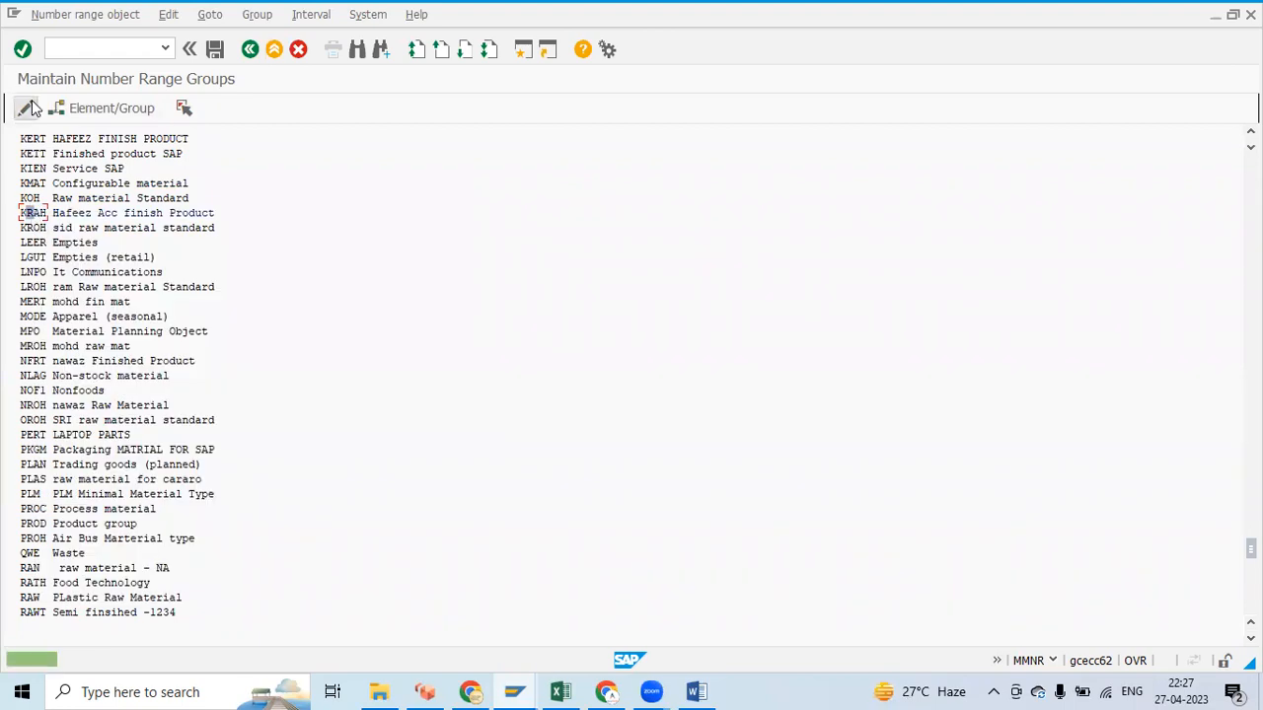
click(73, 214)
click(109, 110)
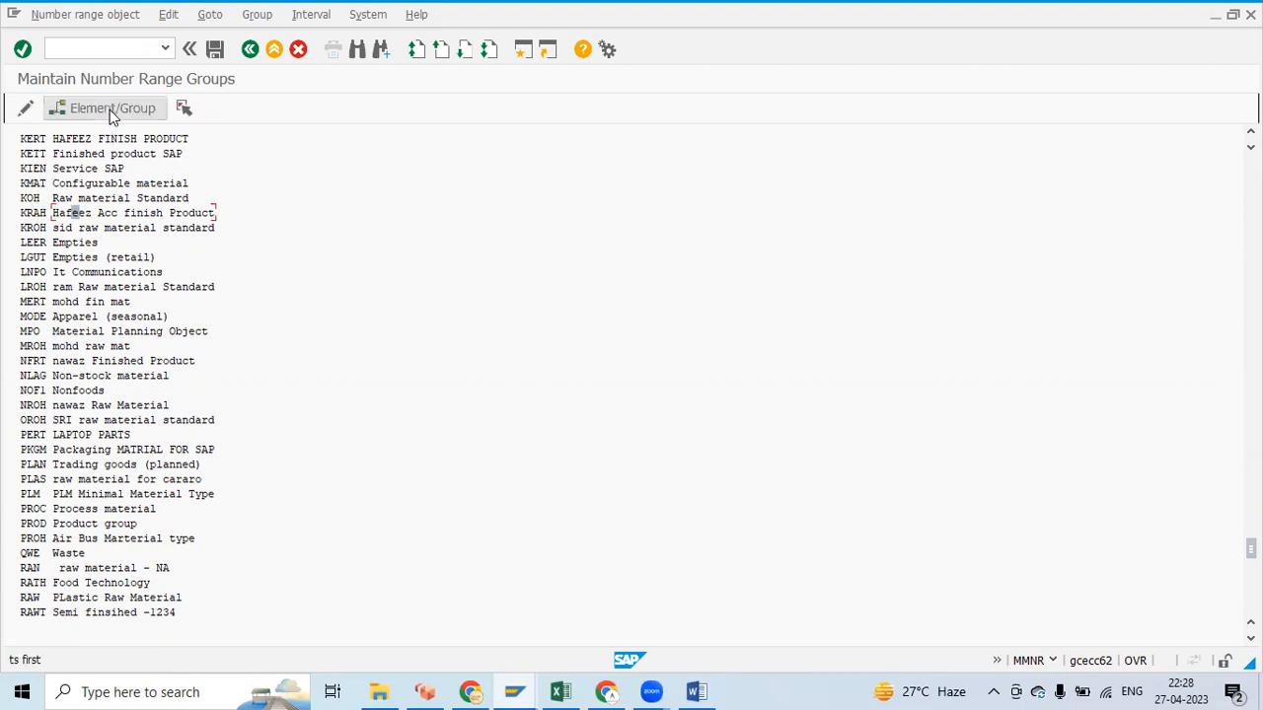
- Try to maintain the number range interval from KRAH and look through the unassigned material types above it
click(83, 20)
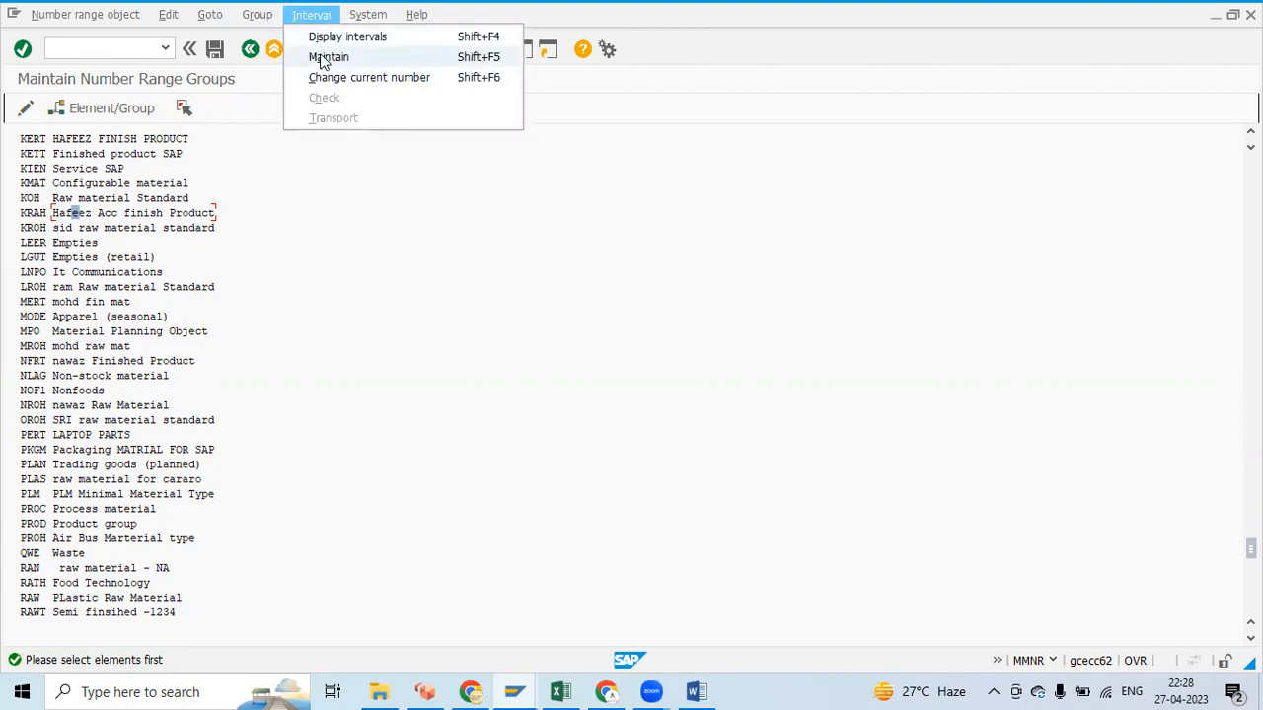
click(321, 56)
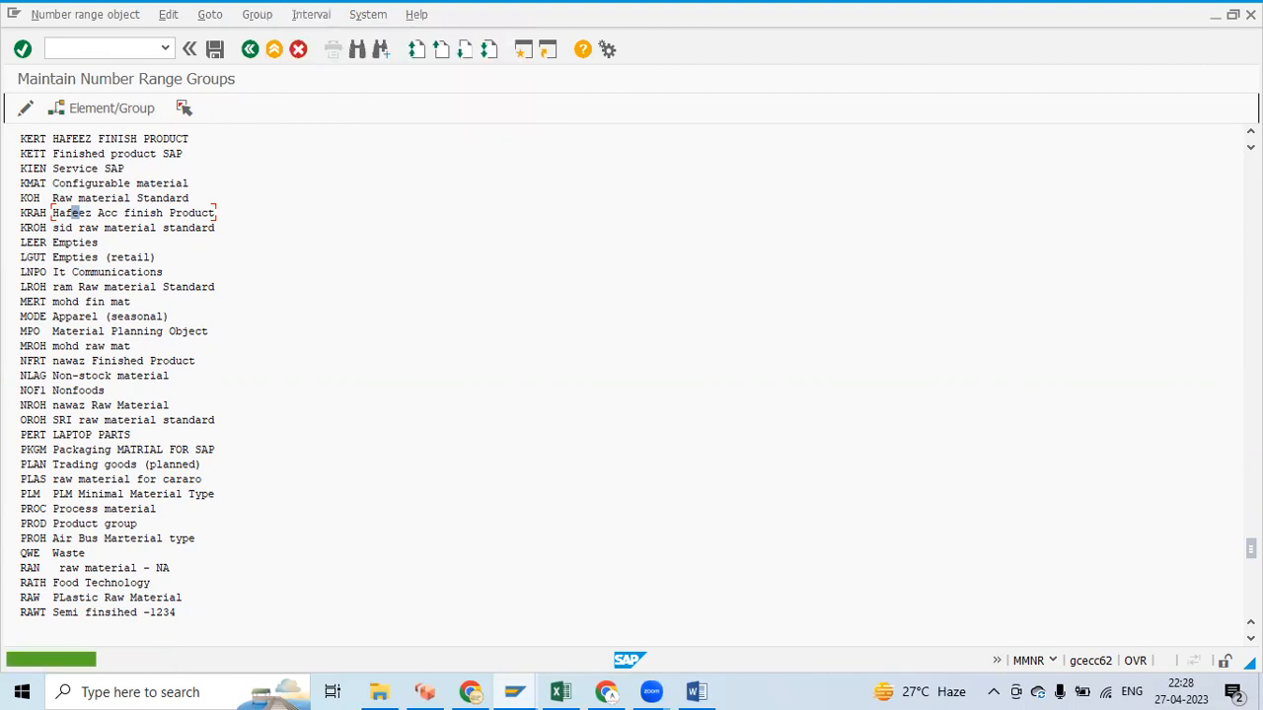
scroll(119, 375, up, 7)
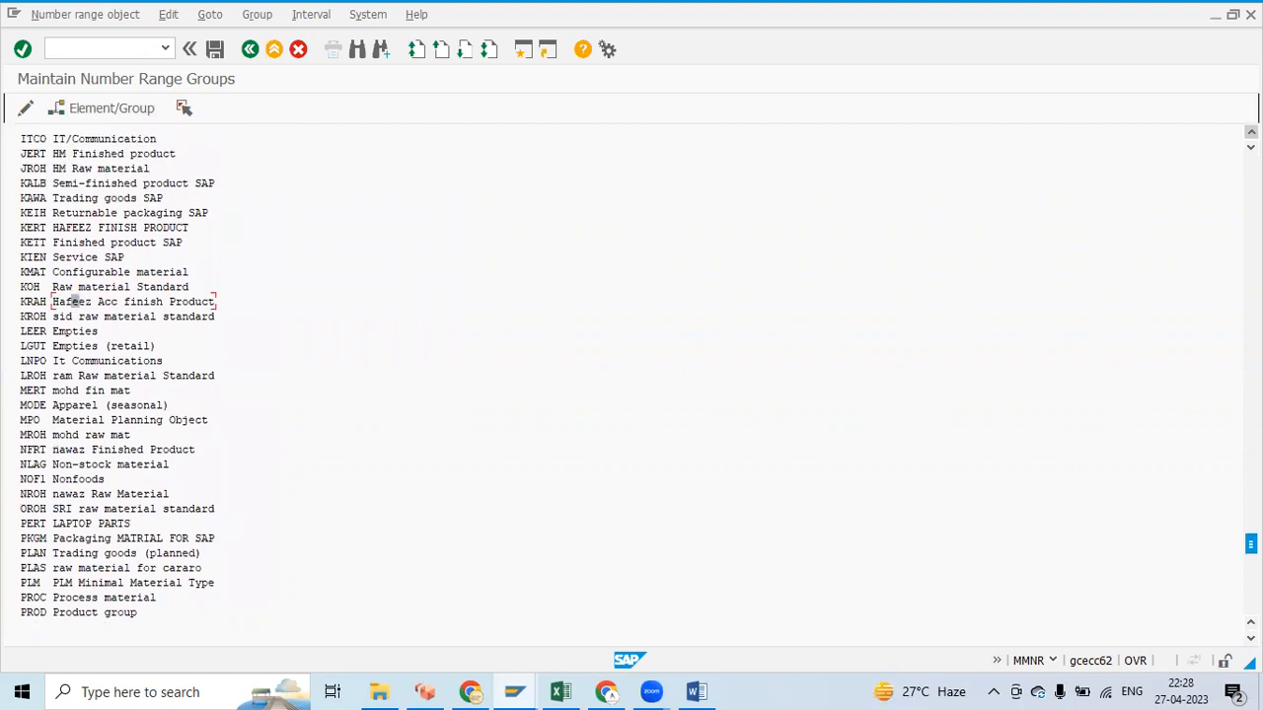
scroll(119, 375, up, 11)
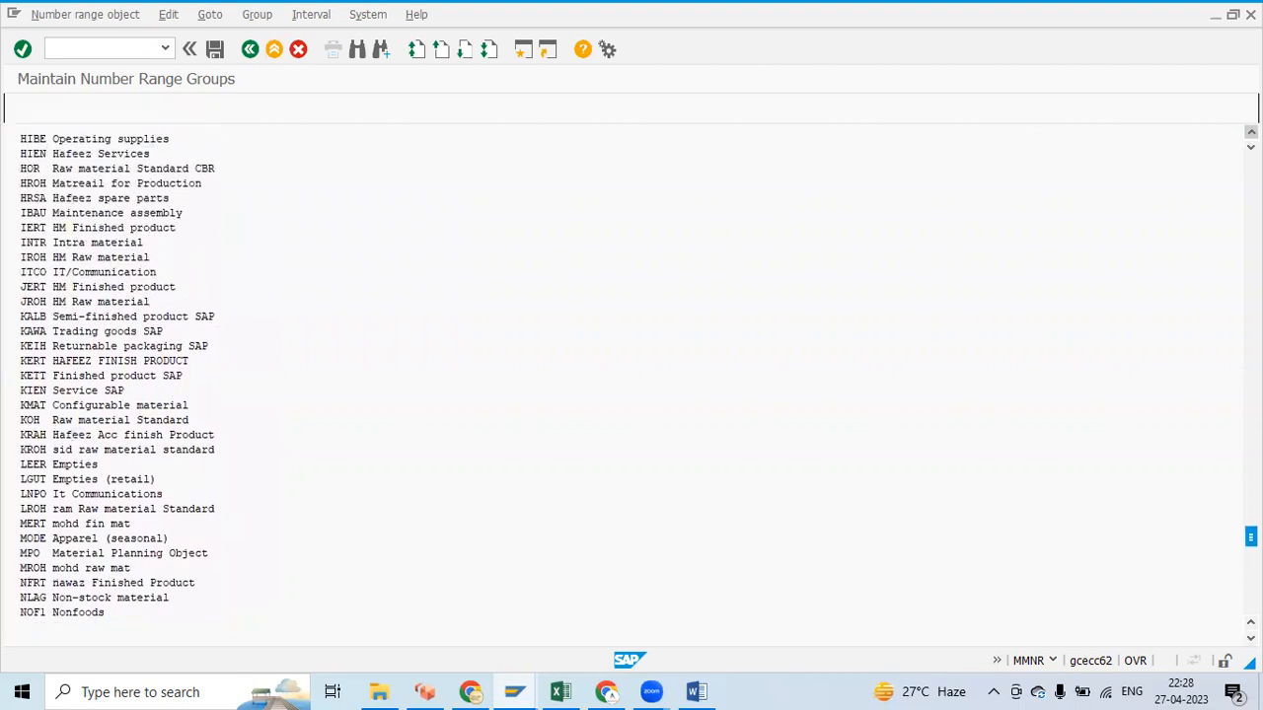
scroll(118, 375, up, 4)
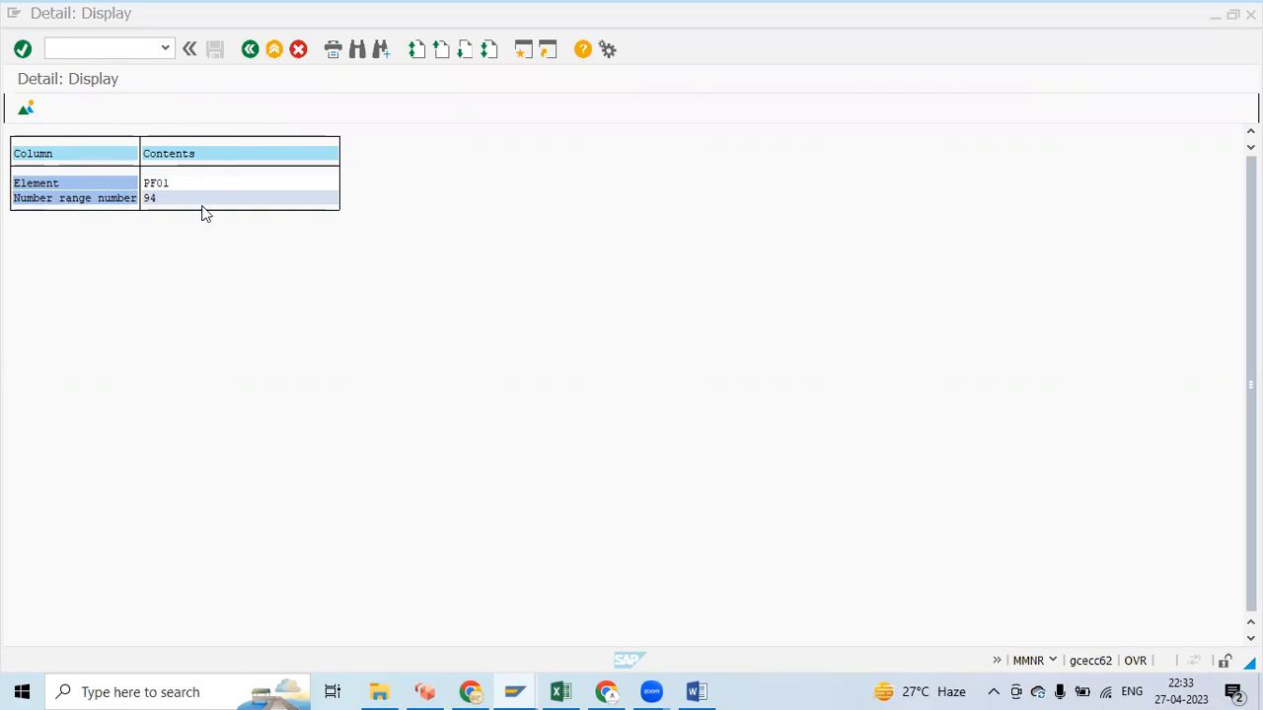
- Go to transaction SPRO and open the SAP Reference IMG
click(98, 48)
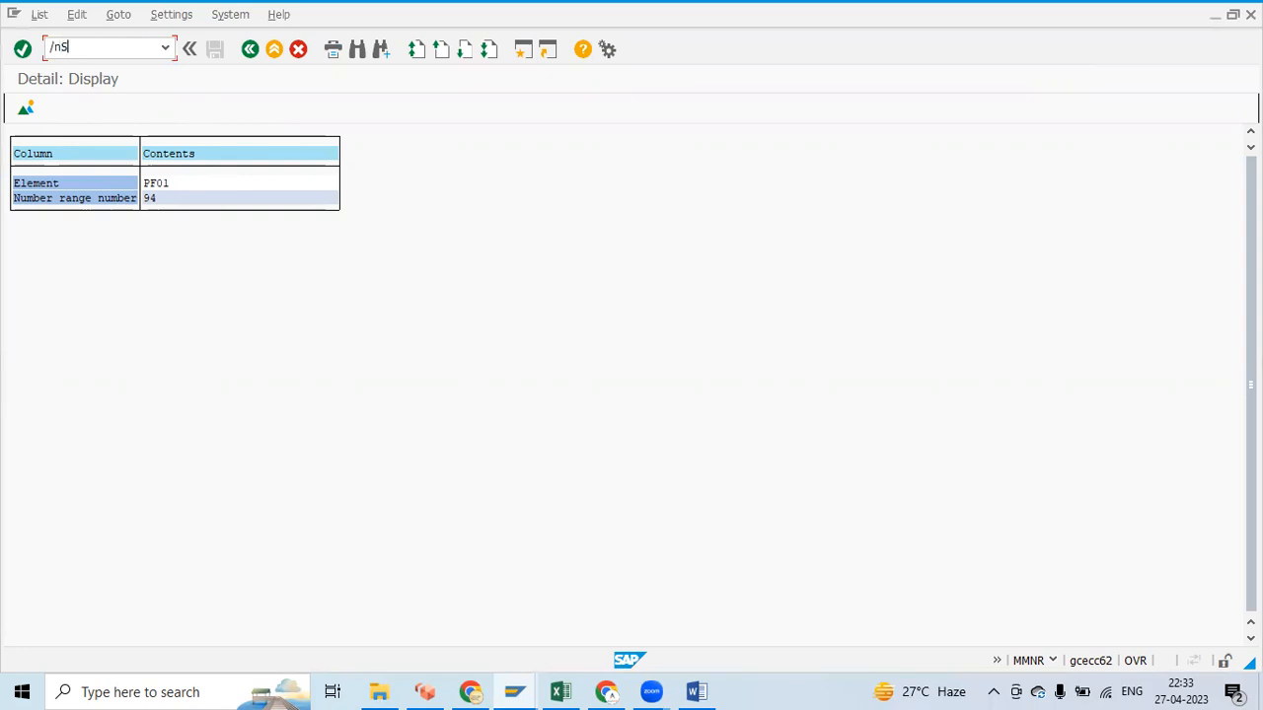
key(Return)
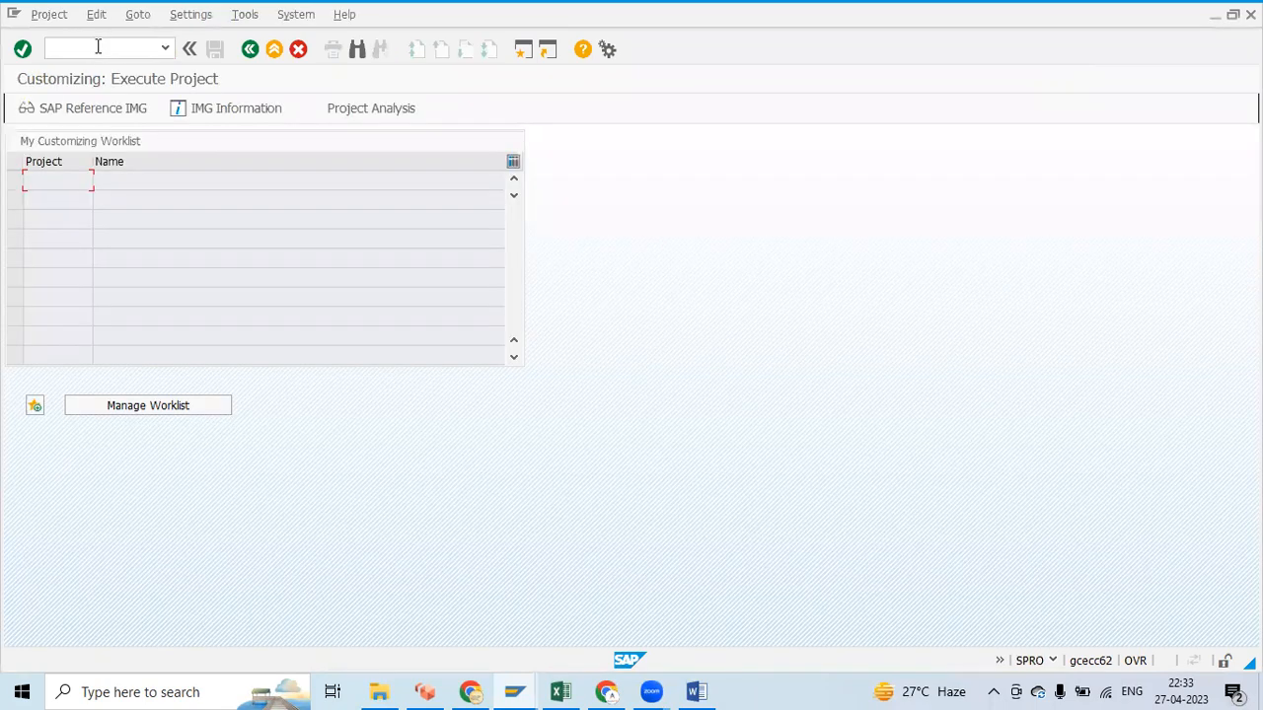
click(94, 108)
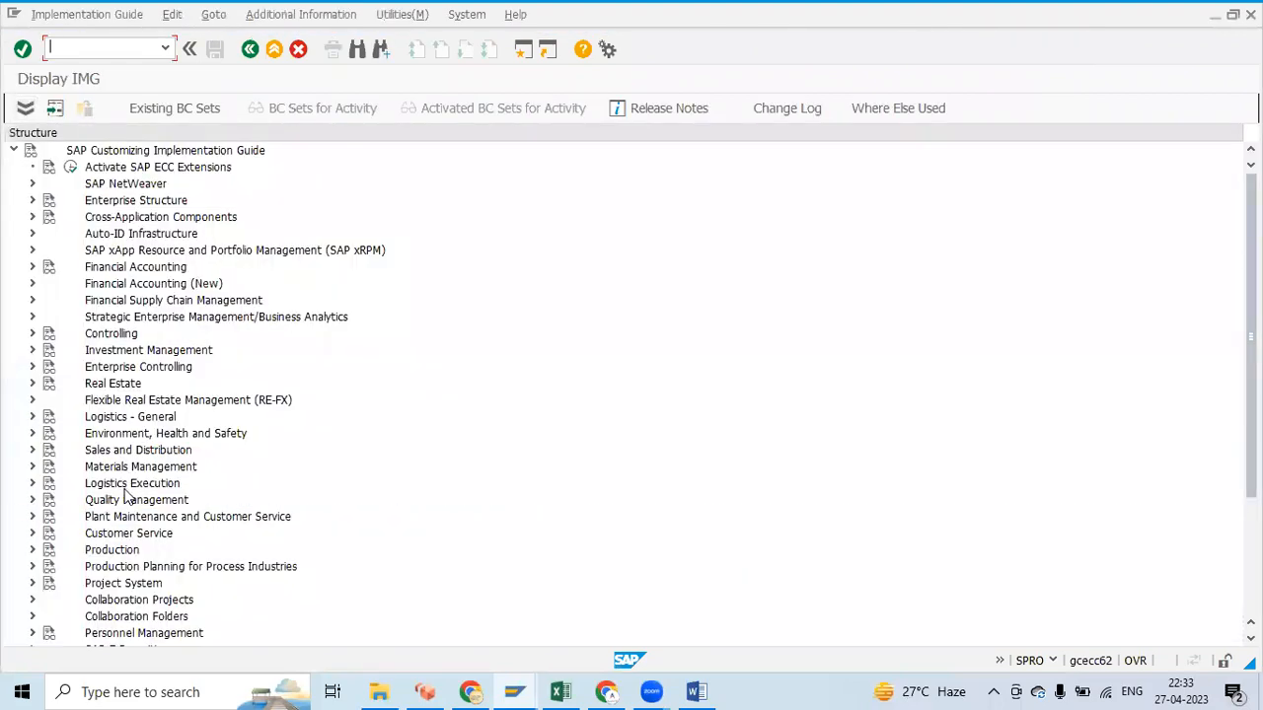
- Expand Materials Management and its Inventory Management and Physical Inventory node in the IMG structure
scroll(126, 497, down, 2)
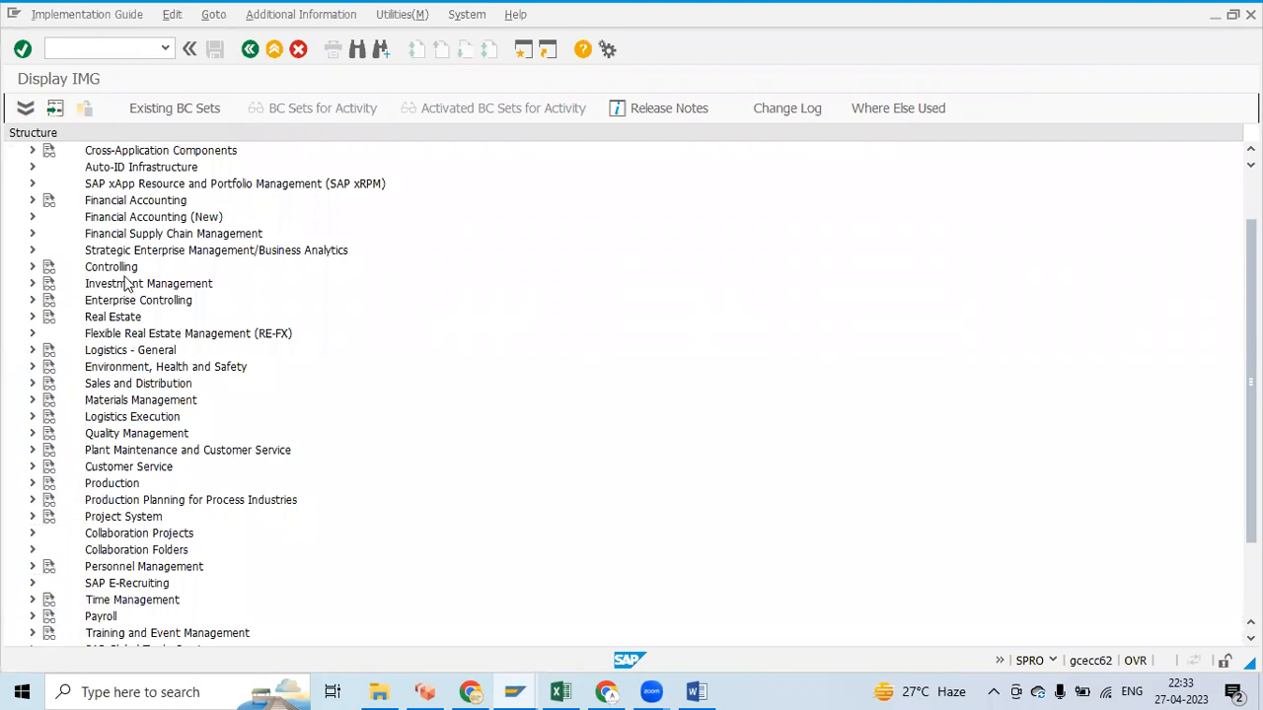
scroll(53, 363, down, 1)
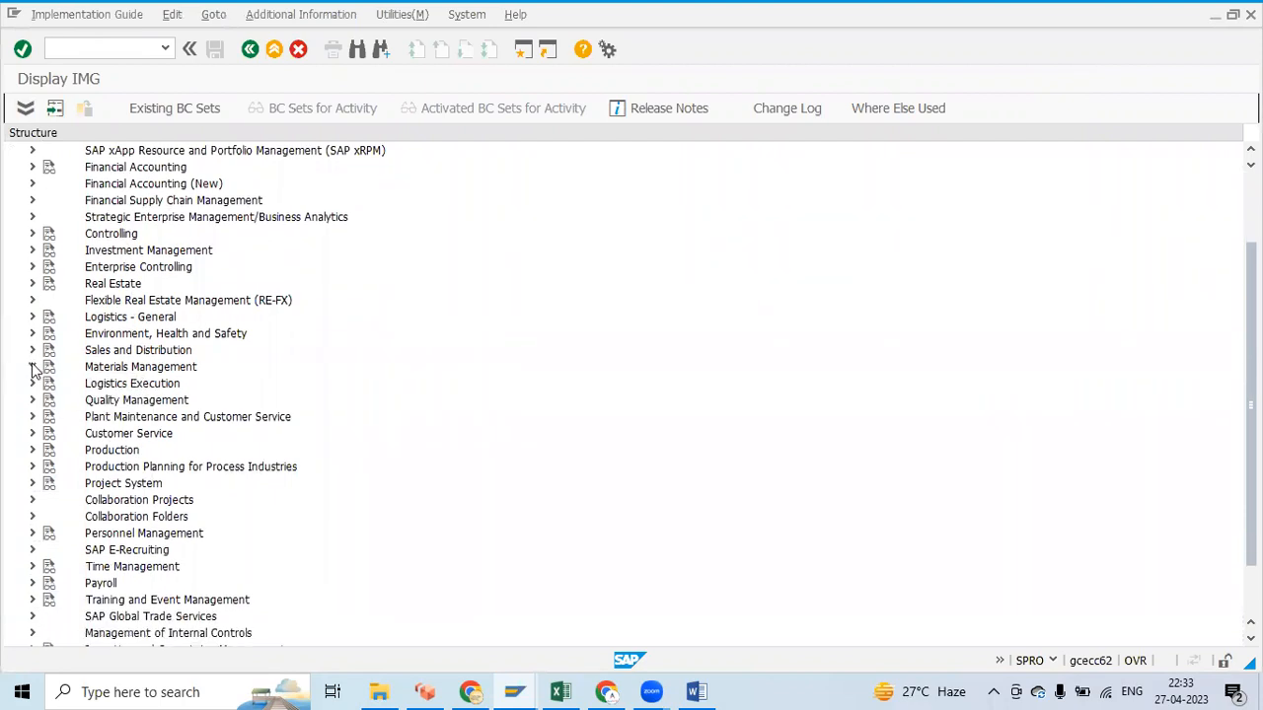
click(33, 366)
scroll(161, 482, down, 1)
scroll(161, 482, down, 1)
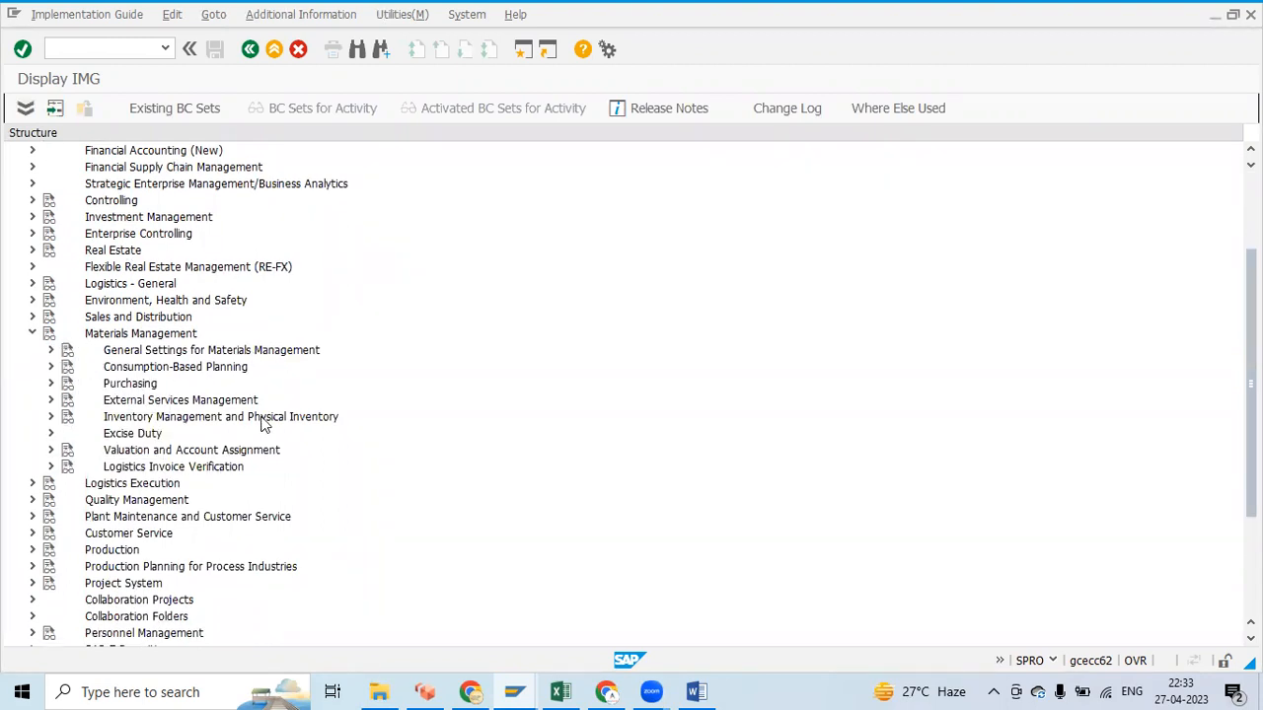
scroll(166, 391, down, 1)
click(51, 400)
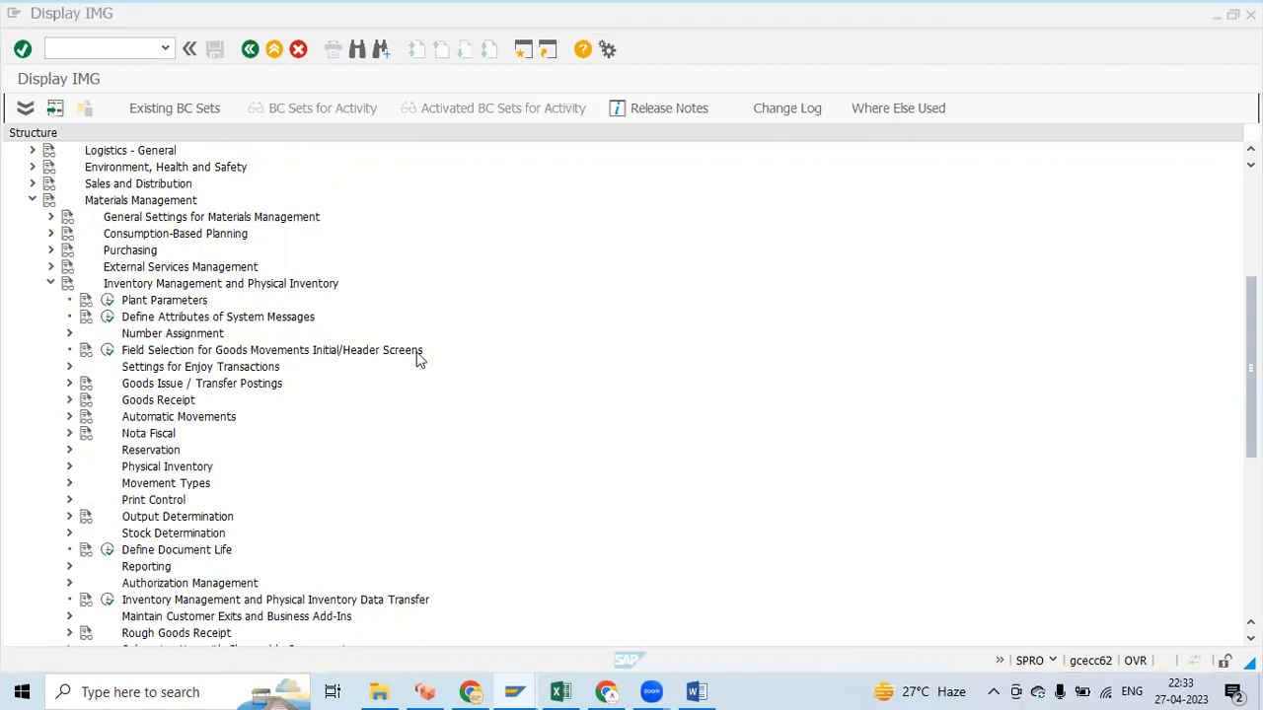
- Display the Maintenance Object key as additional information beside the IMG activities
scroll(421, 360, up, 3)
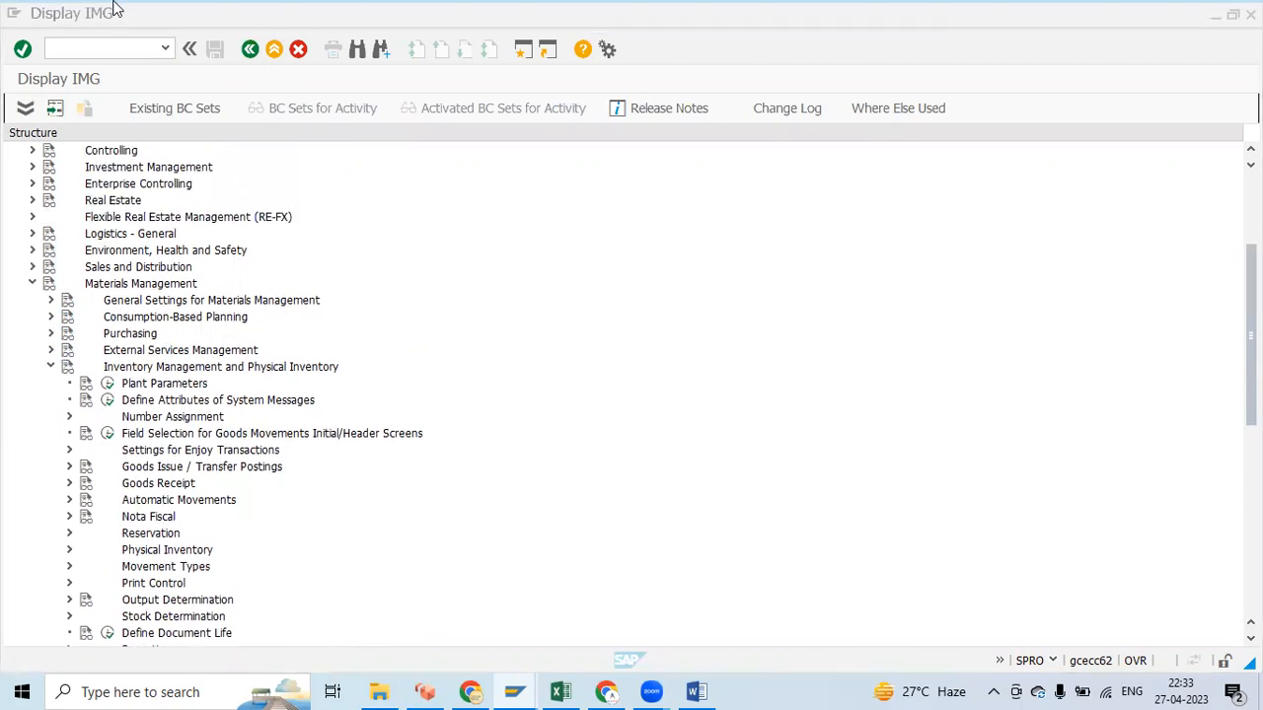
drag(1251, 308, 1249, 202)
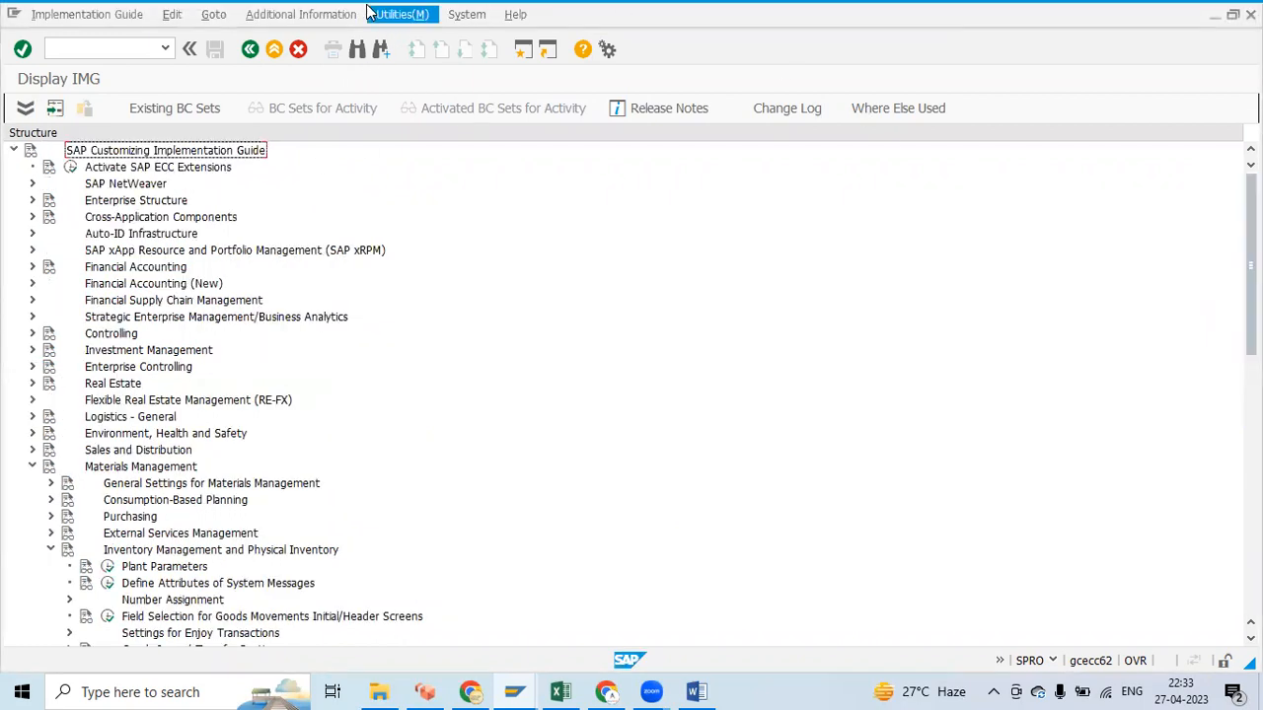
click(160, 18)
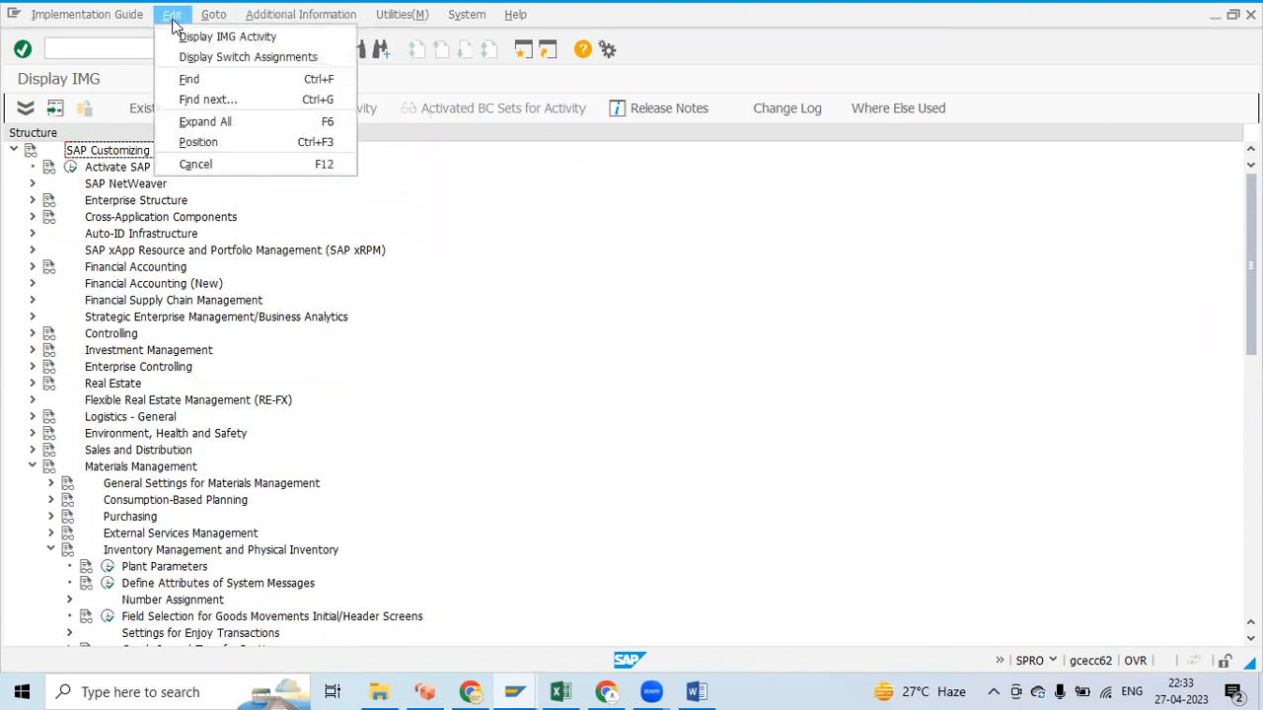
mouse_move(219, 16)
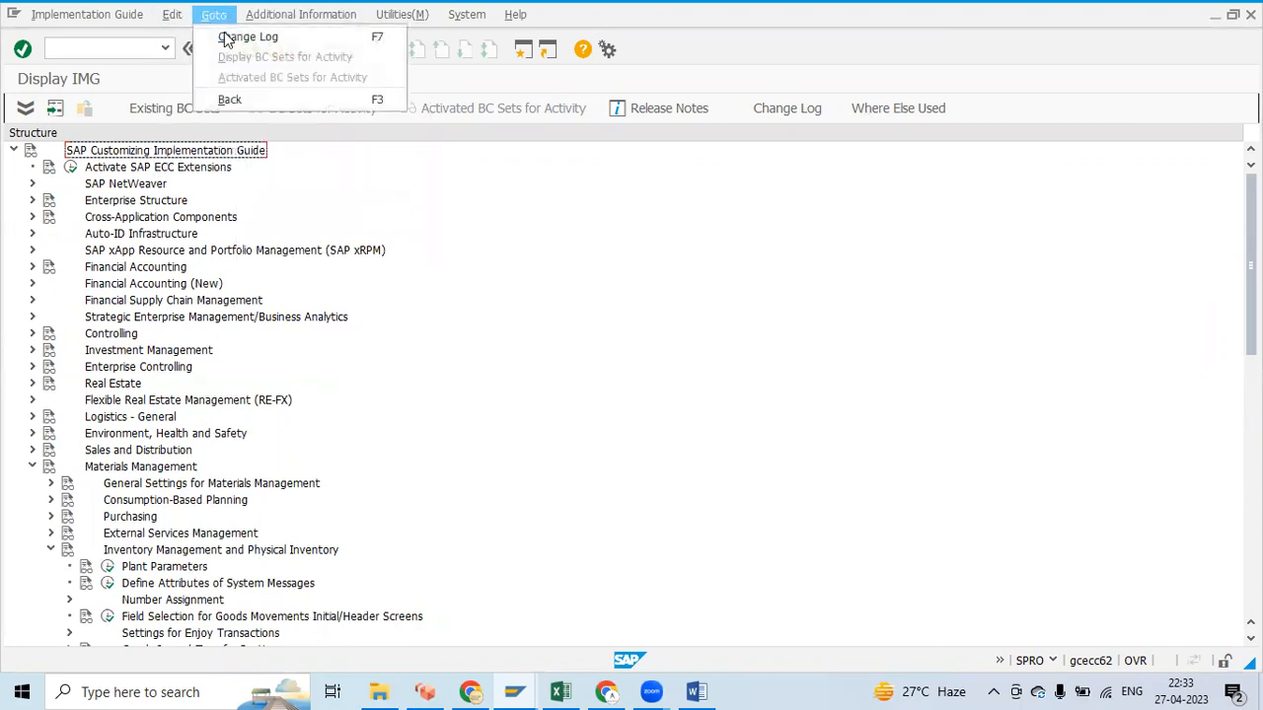
click(172, 16)
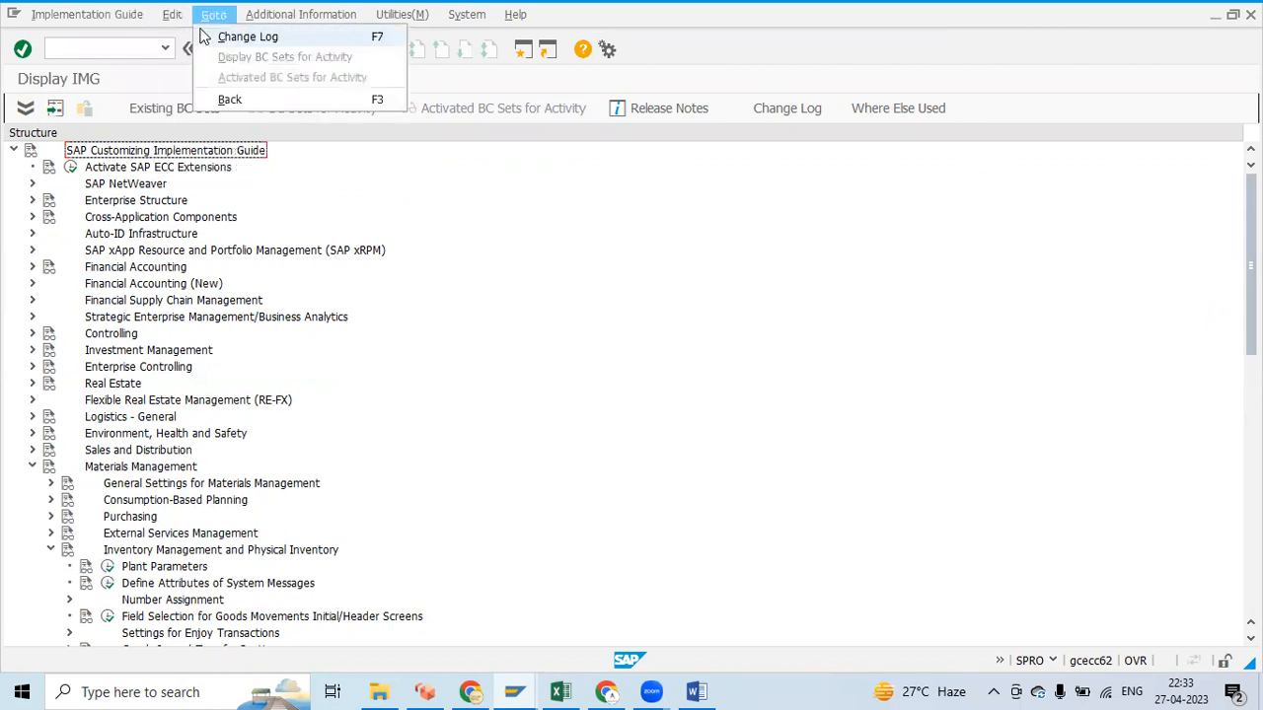
mouse_move(278, 22)
mouse_move(326, 37)
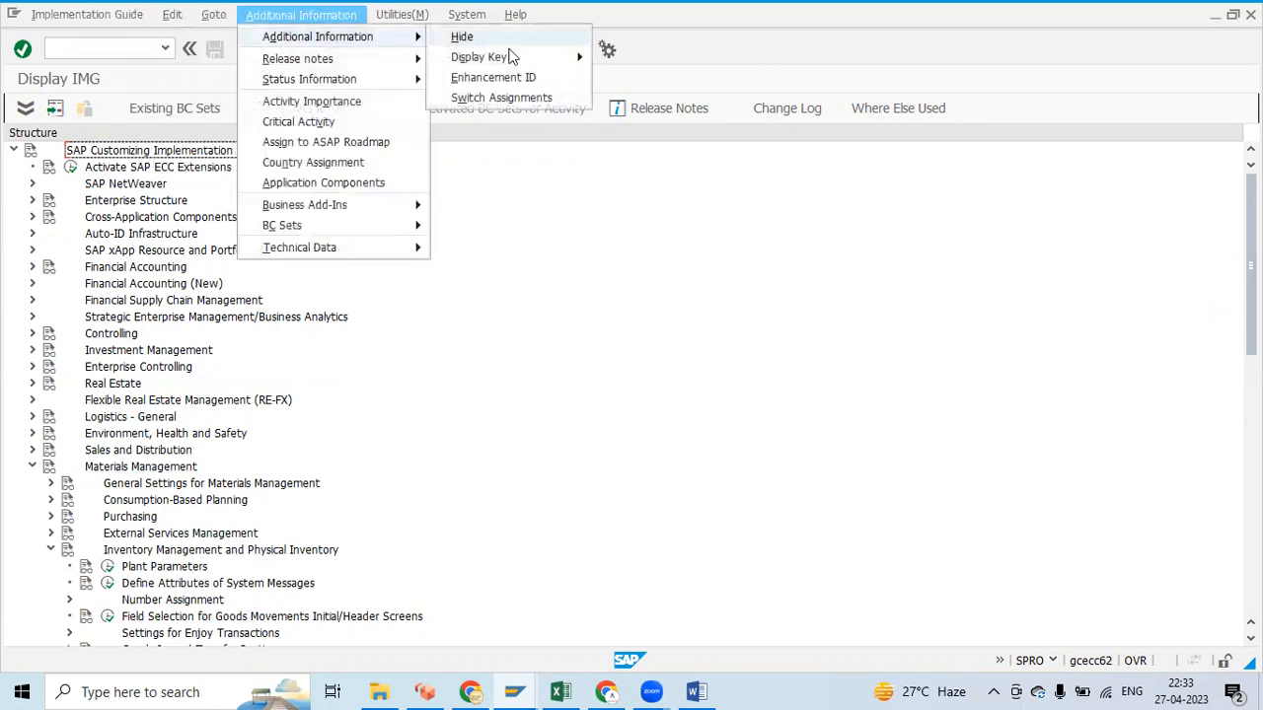
mouse_move(529, 59)
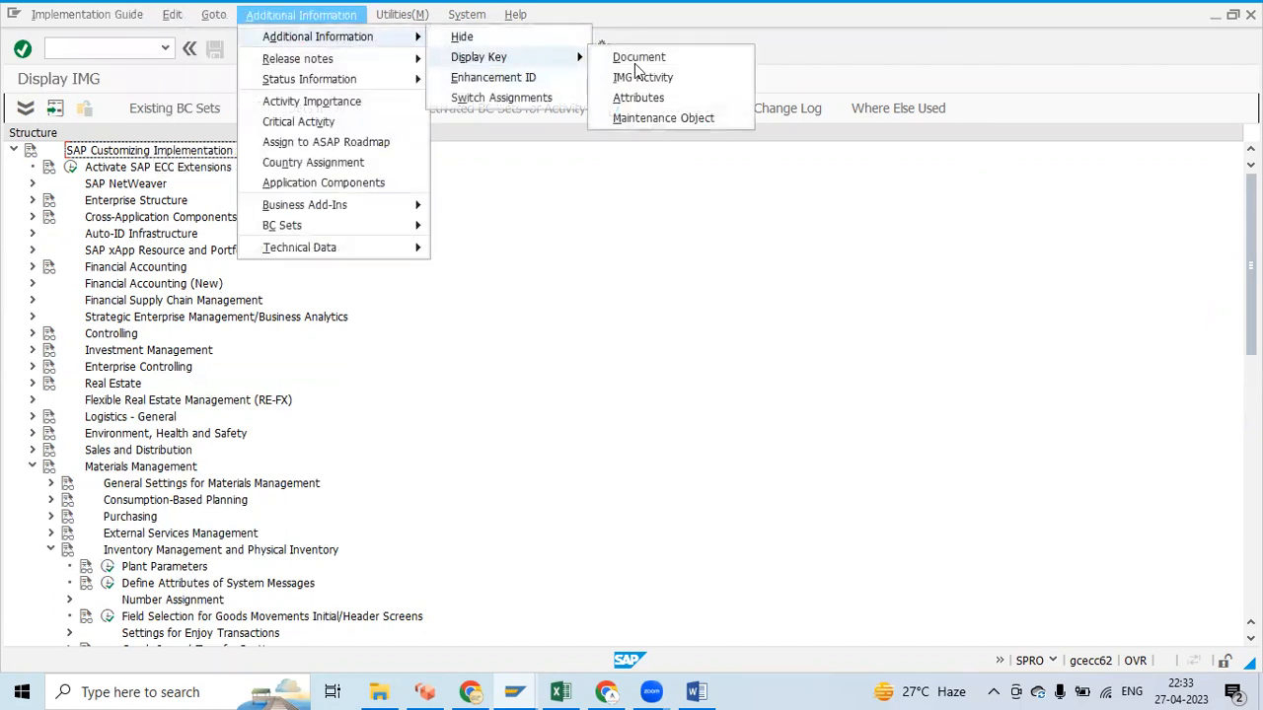
click(659, 117)
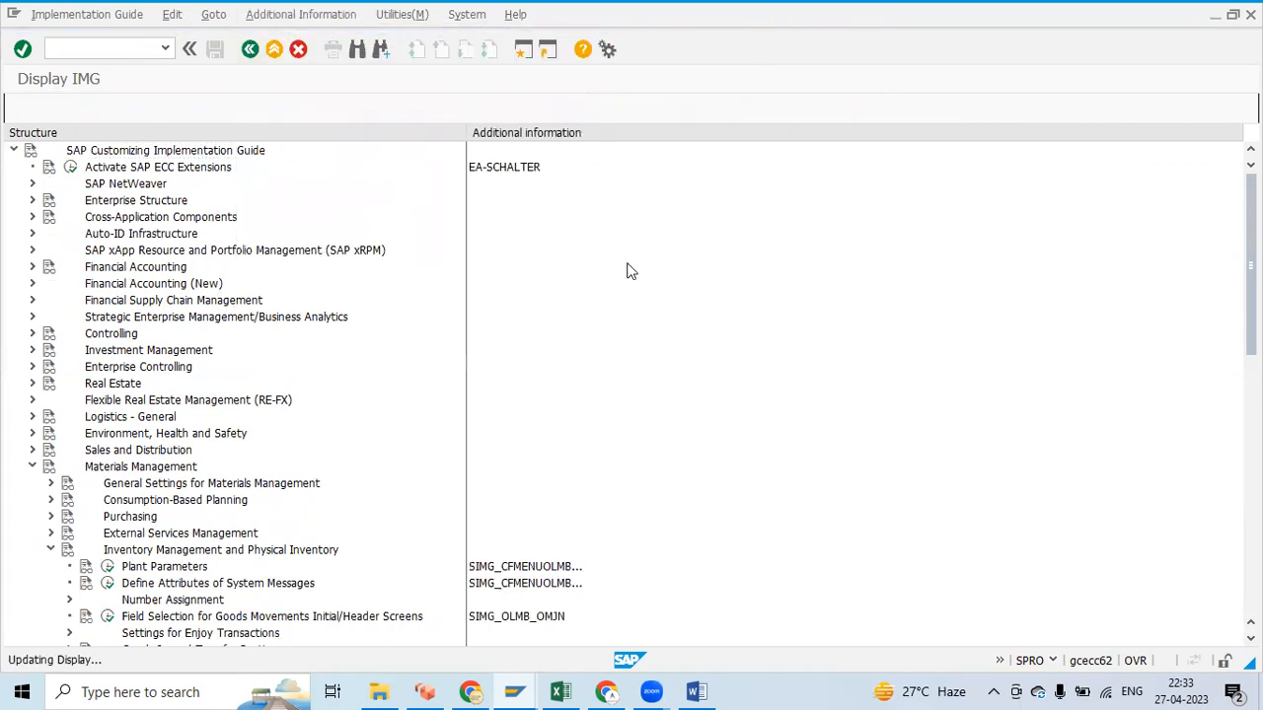
- Open the Plant Parameters activity under Inventory Management and Physical Inventory
scroll(592, 488, down, 1)
scroll(592, 488, down, 4)
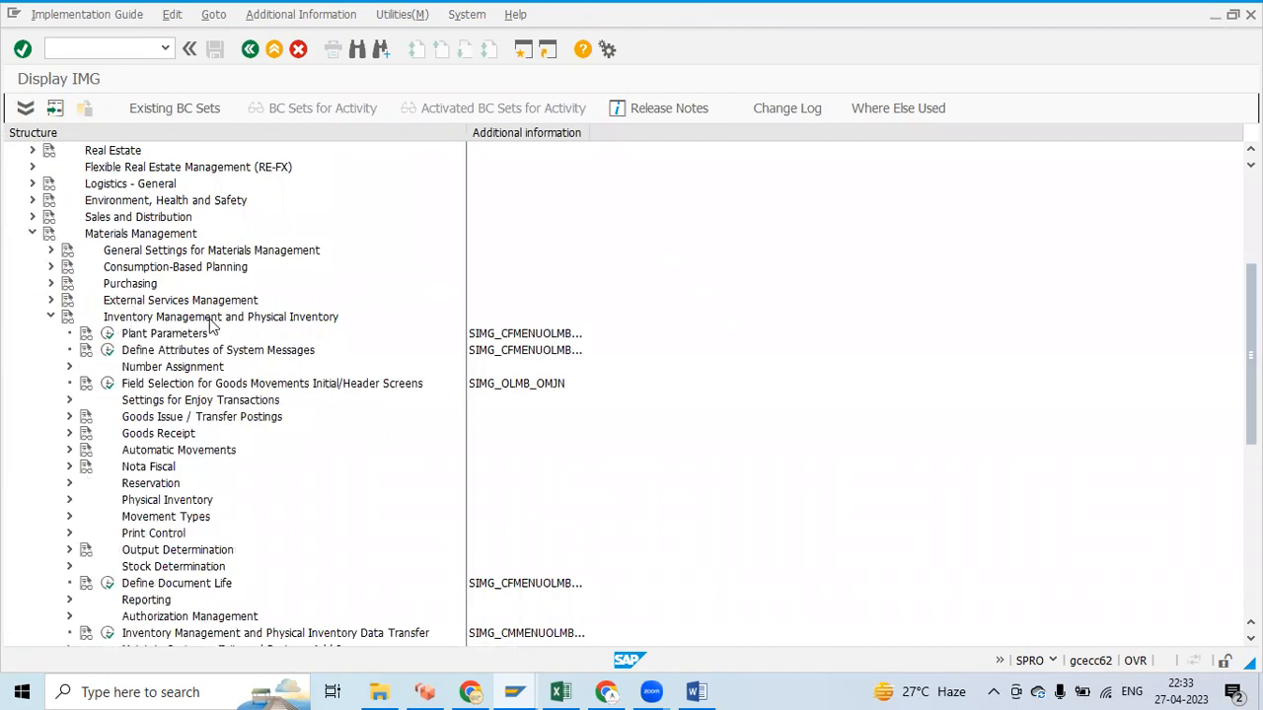
click(107, 335)
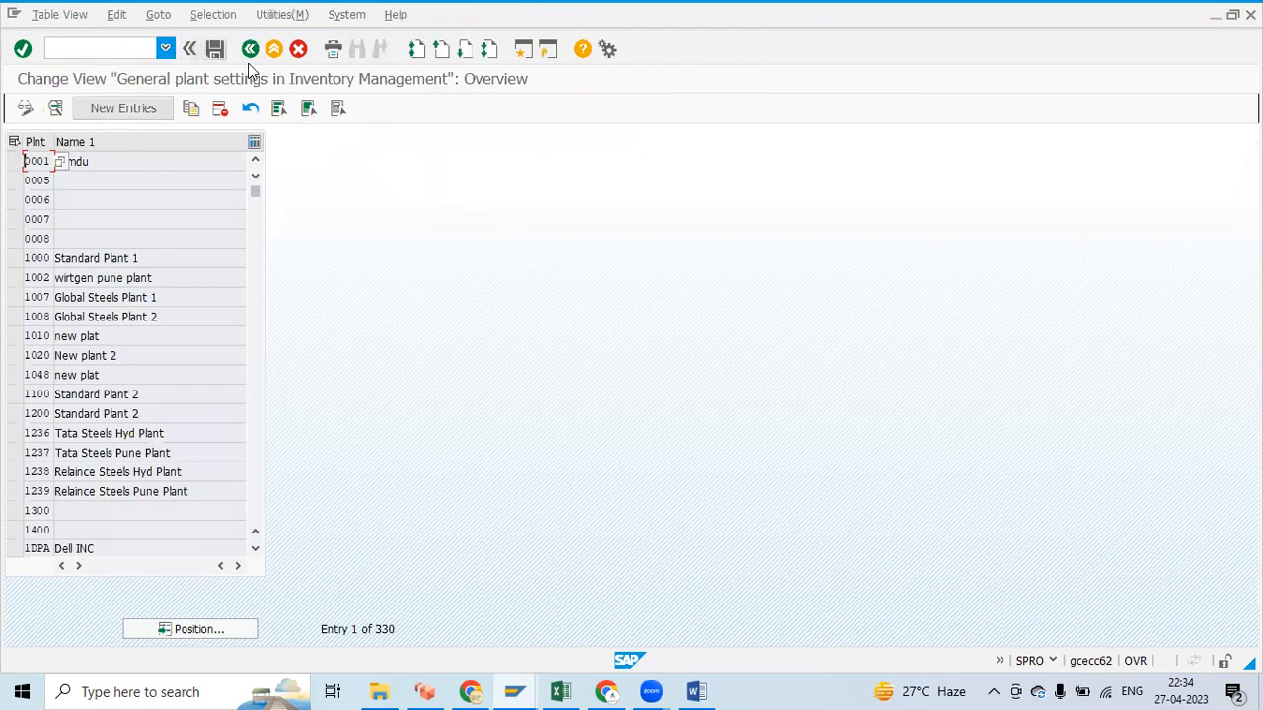
- Leave the plant settings and check the Material Master Data configuration steps and T-codes in the Excel lecture notes
click(252, 52)
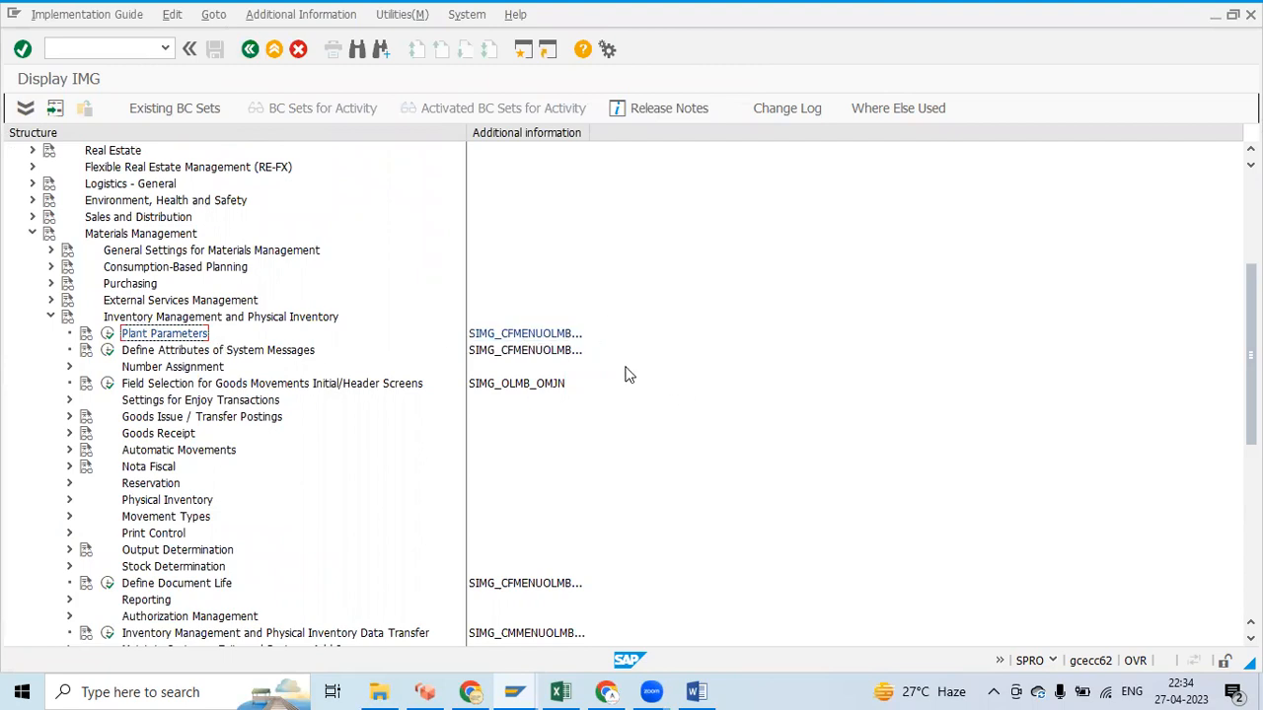
click(559, 690)
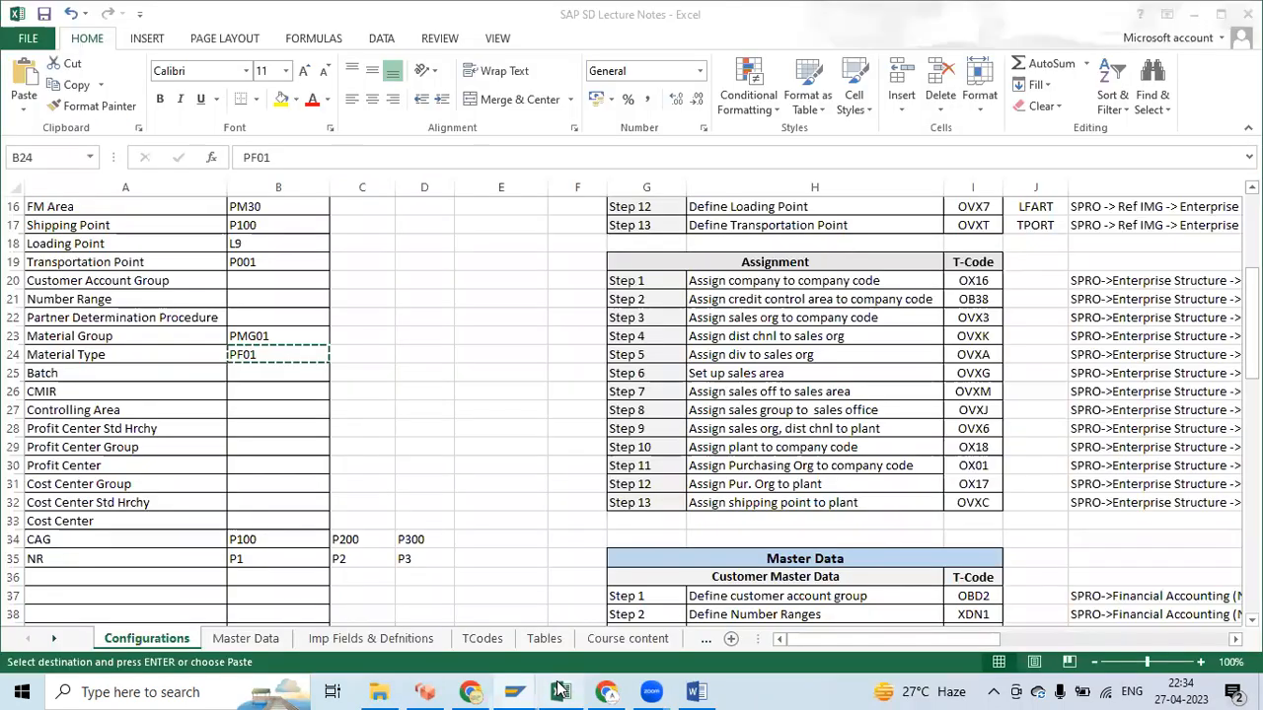
scroll(725, 444, down, 9)
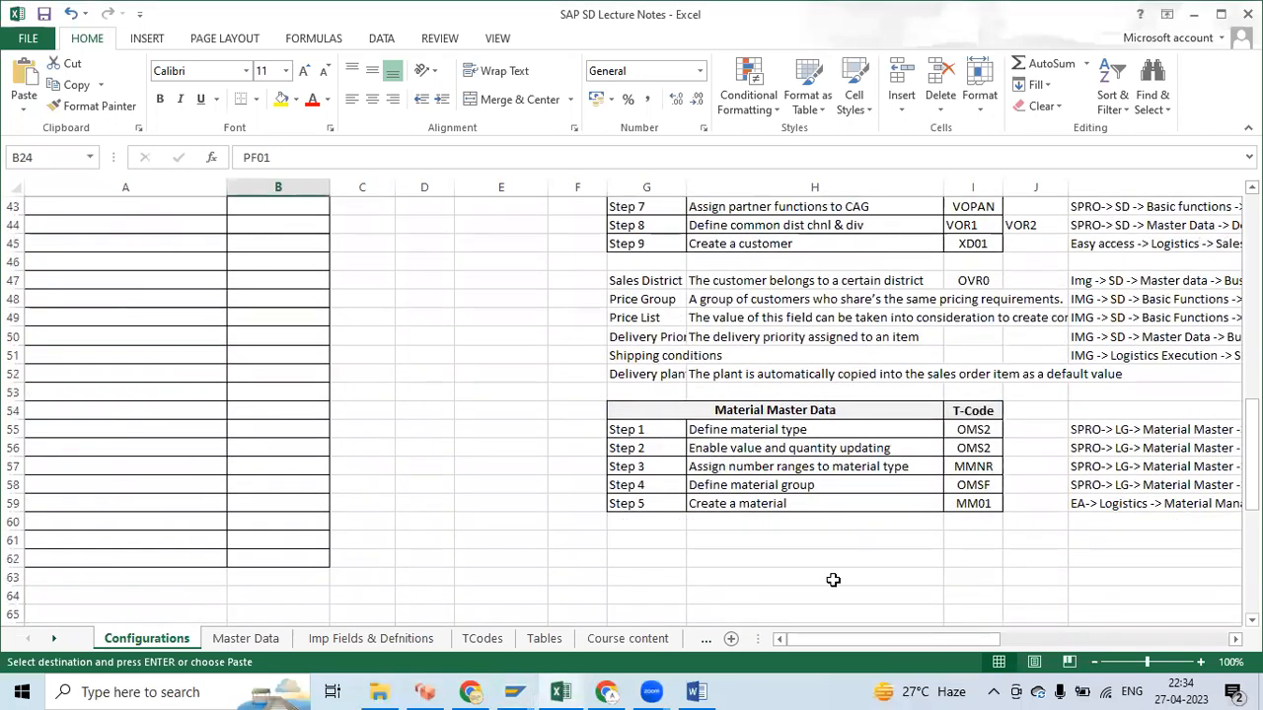
key(alt+Tab)
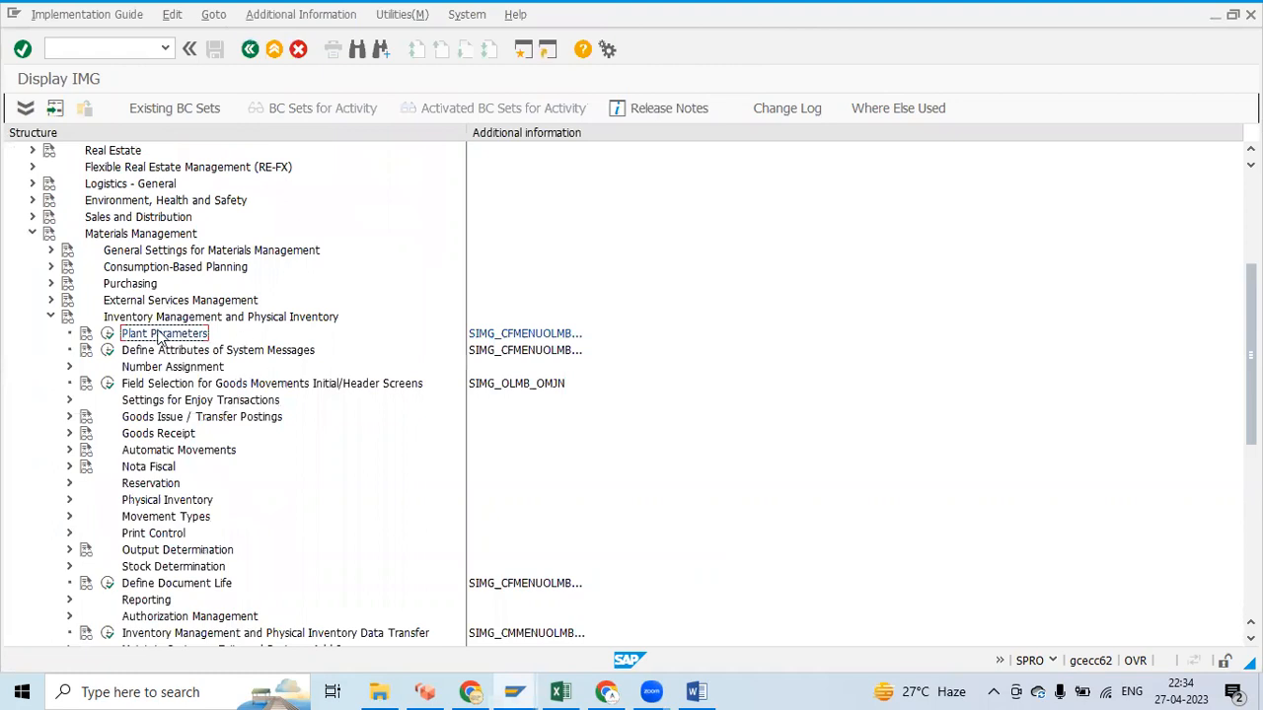
- Open the Plant Parameters activity again and view its blank new entry form for a plant's inventory settings
click(107, 334)
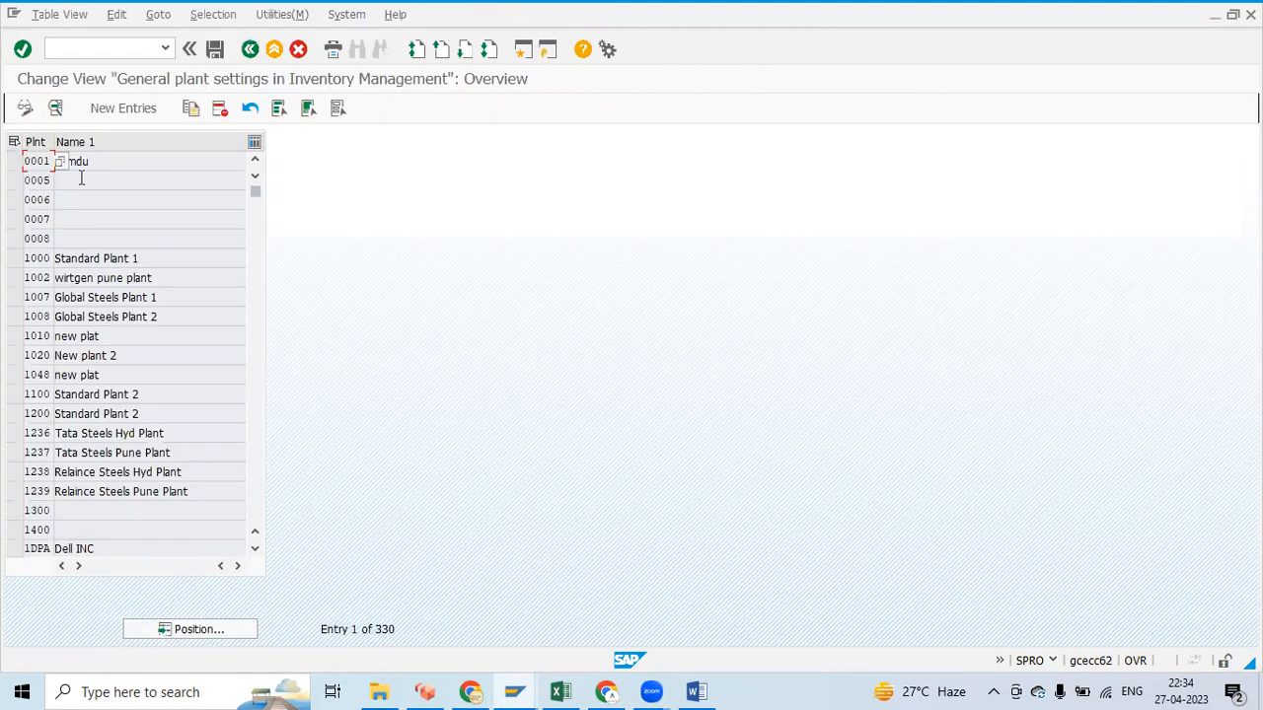
click(94, 113)
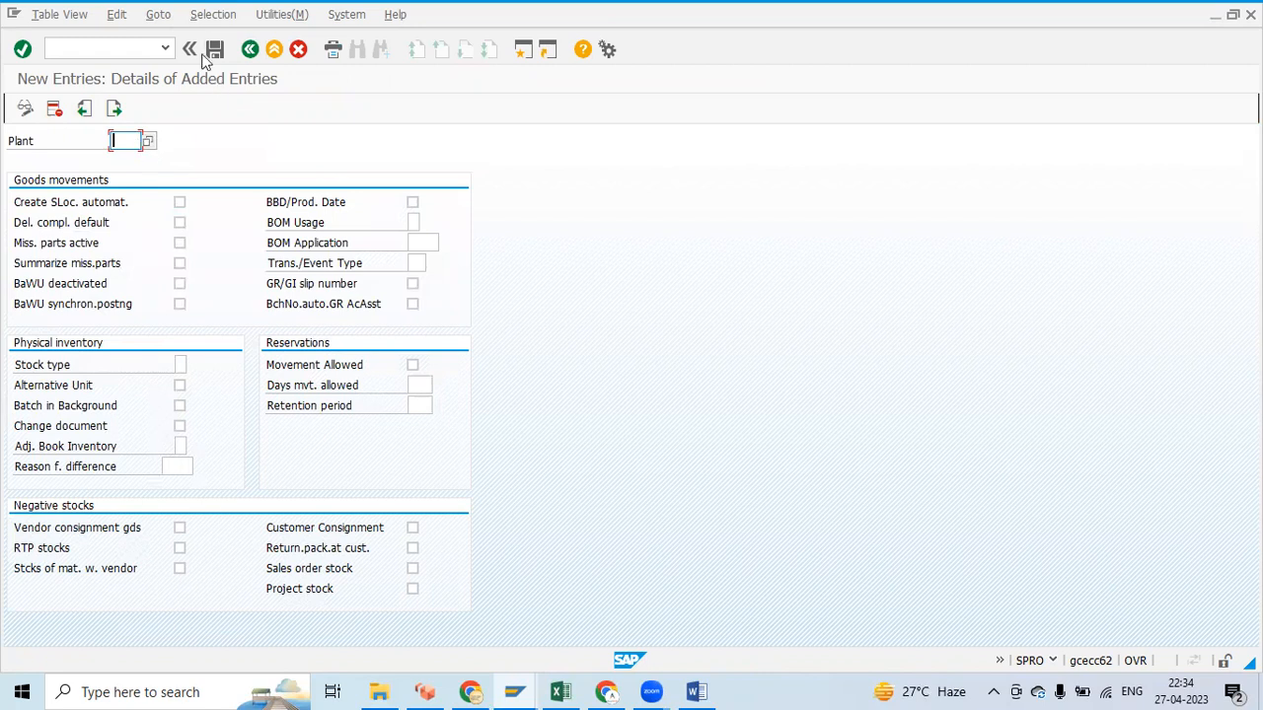
click(248, 57)
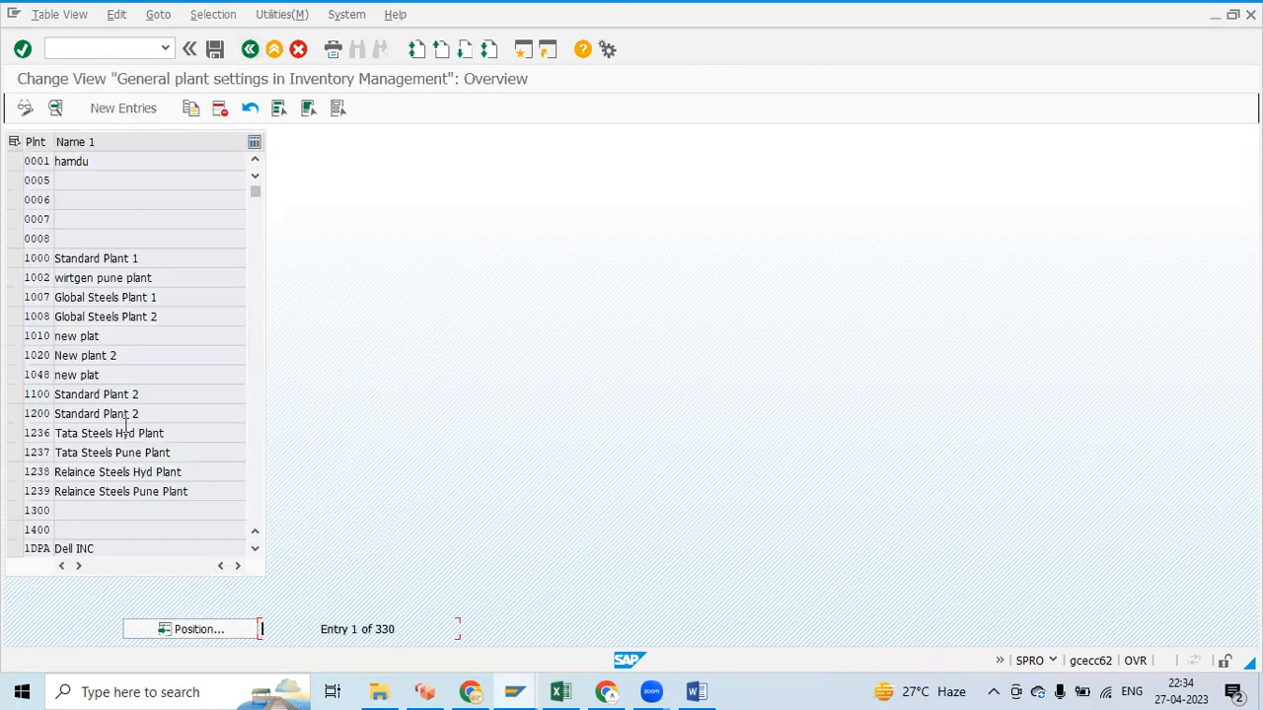
- Bring up the copy form for plant 1000, cancel it, and return to the IMG with Materials Management collapsed
scroll(52, 445, down, 4)
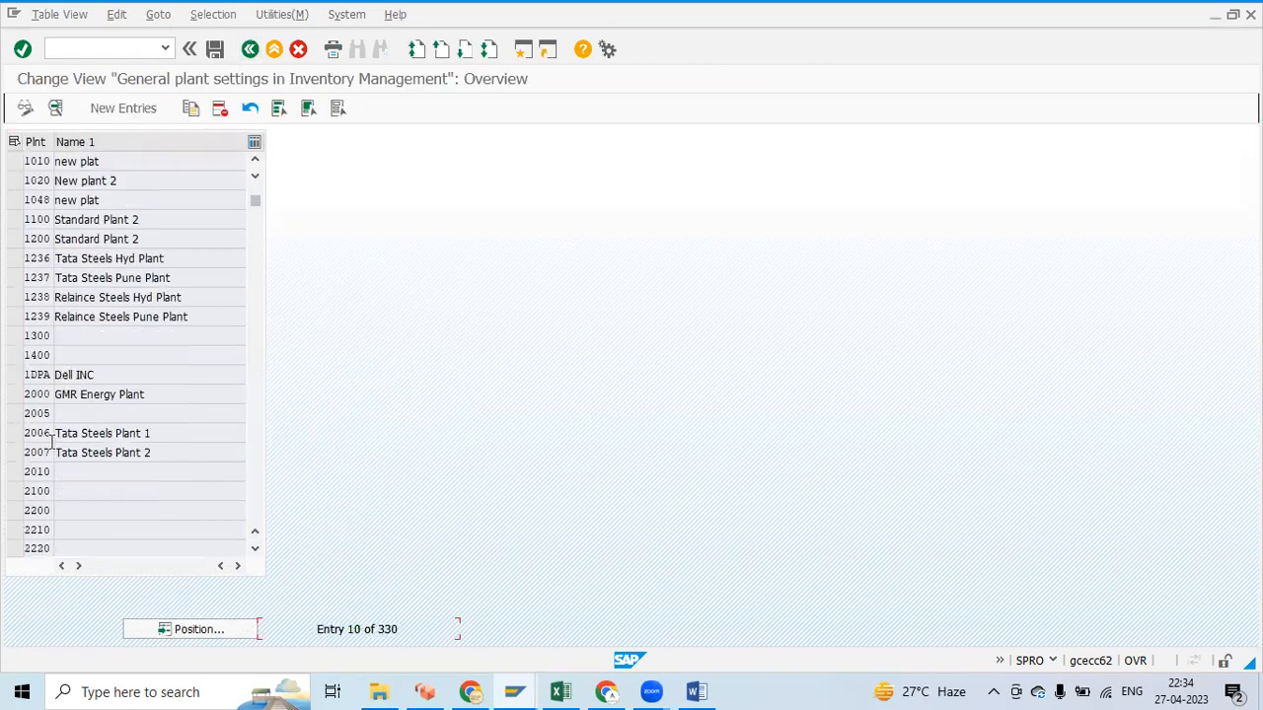
scroll(62, 453, up, 1)
scroll(62, 453, up, 3)
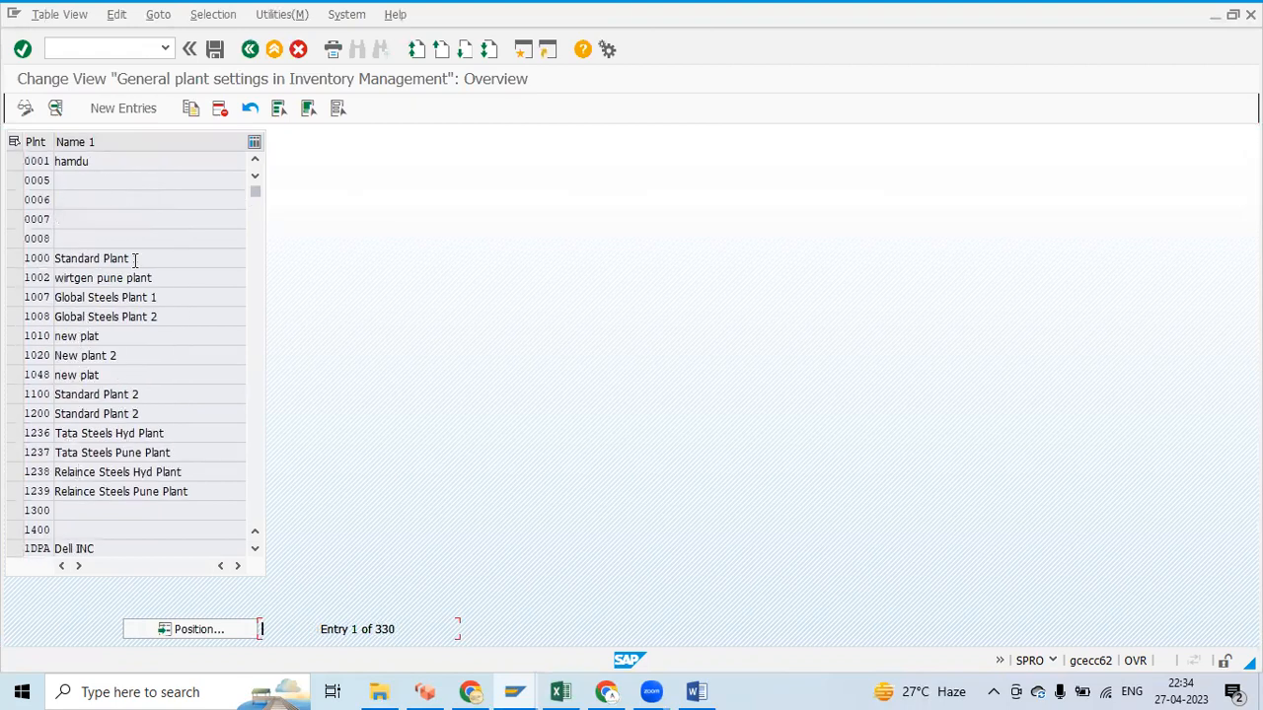
click(16, 261)
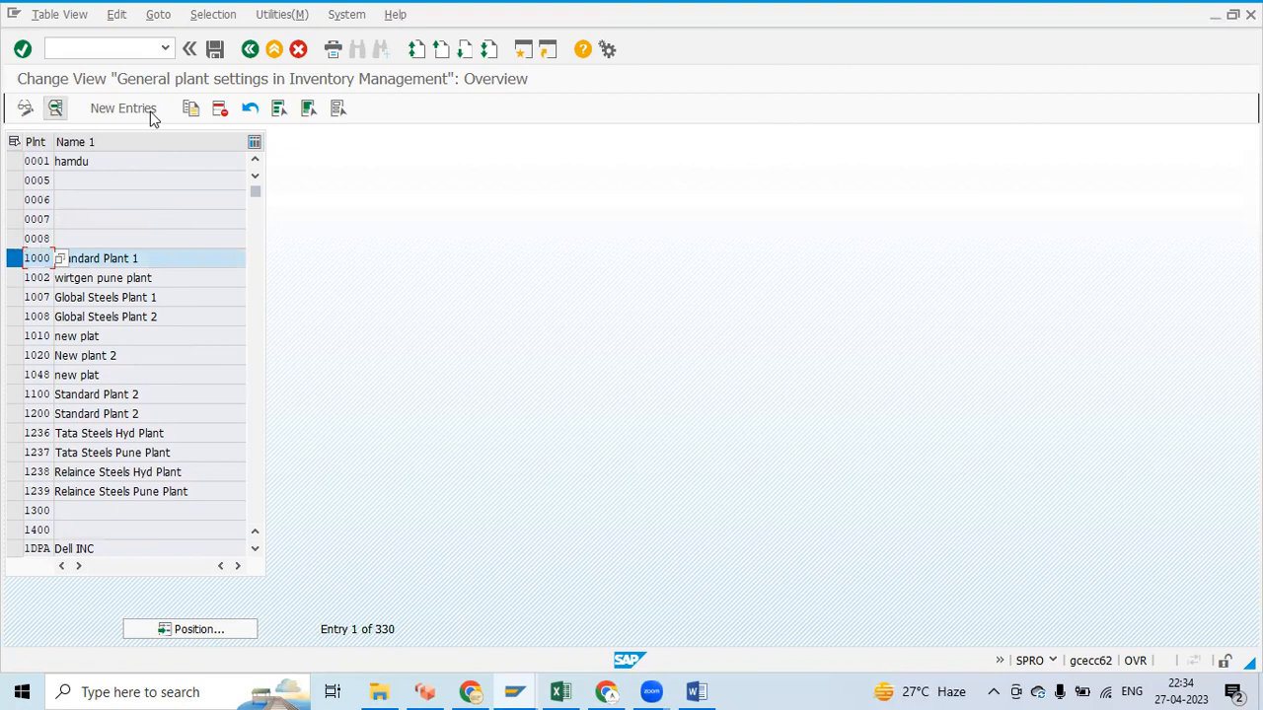
click(195, 109)
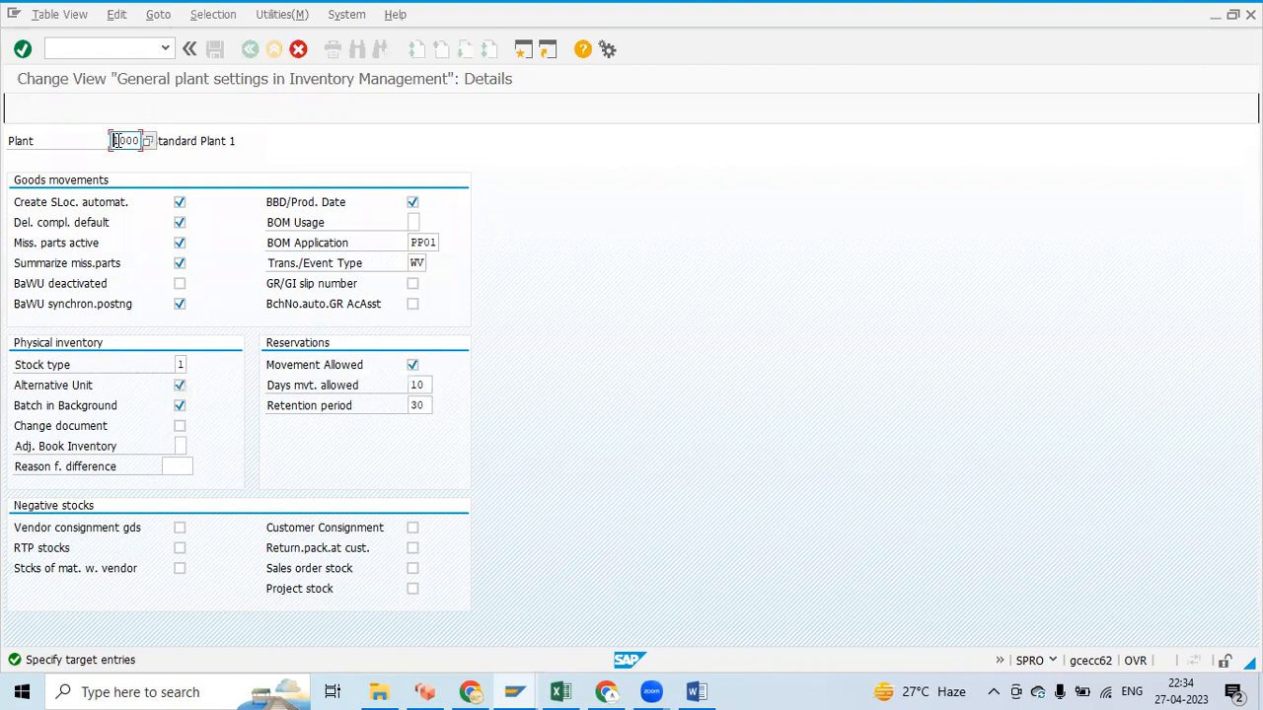
click(299, 49)
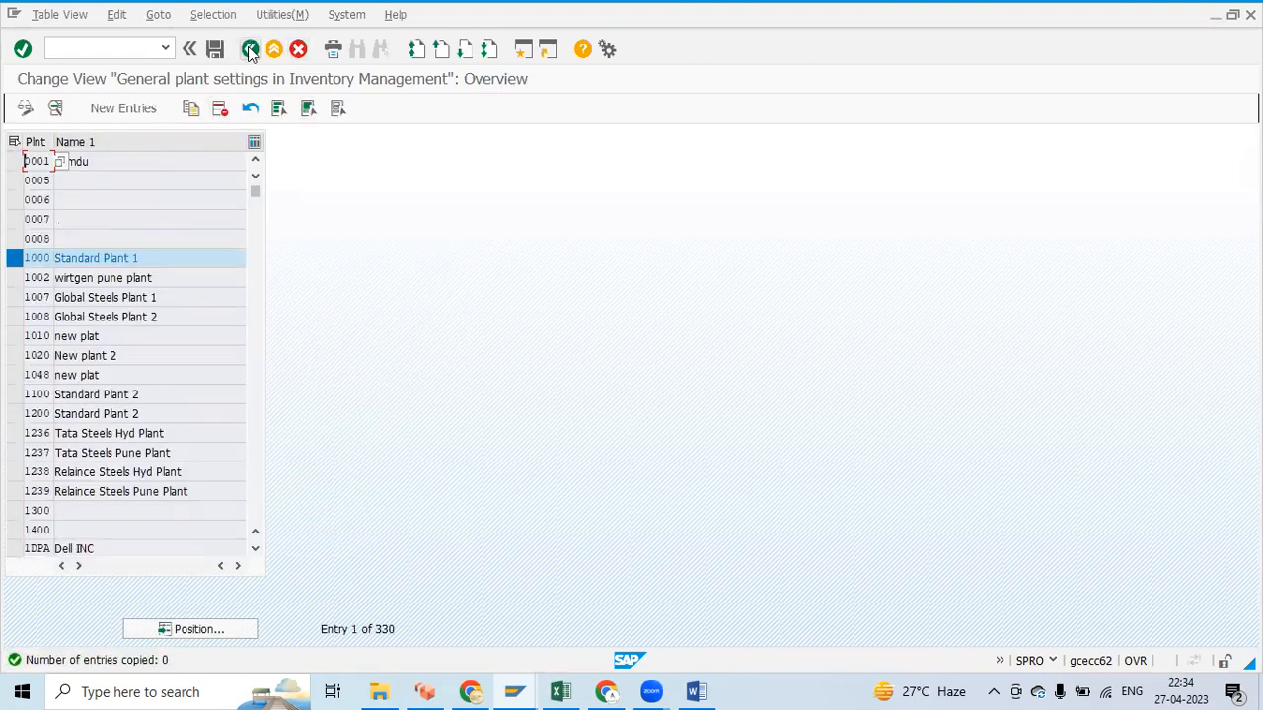
click(251, 49)
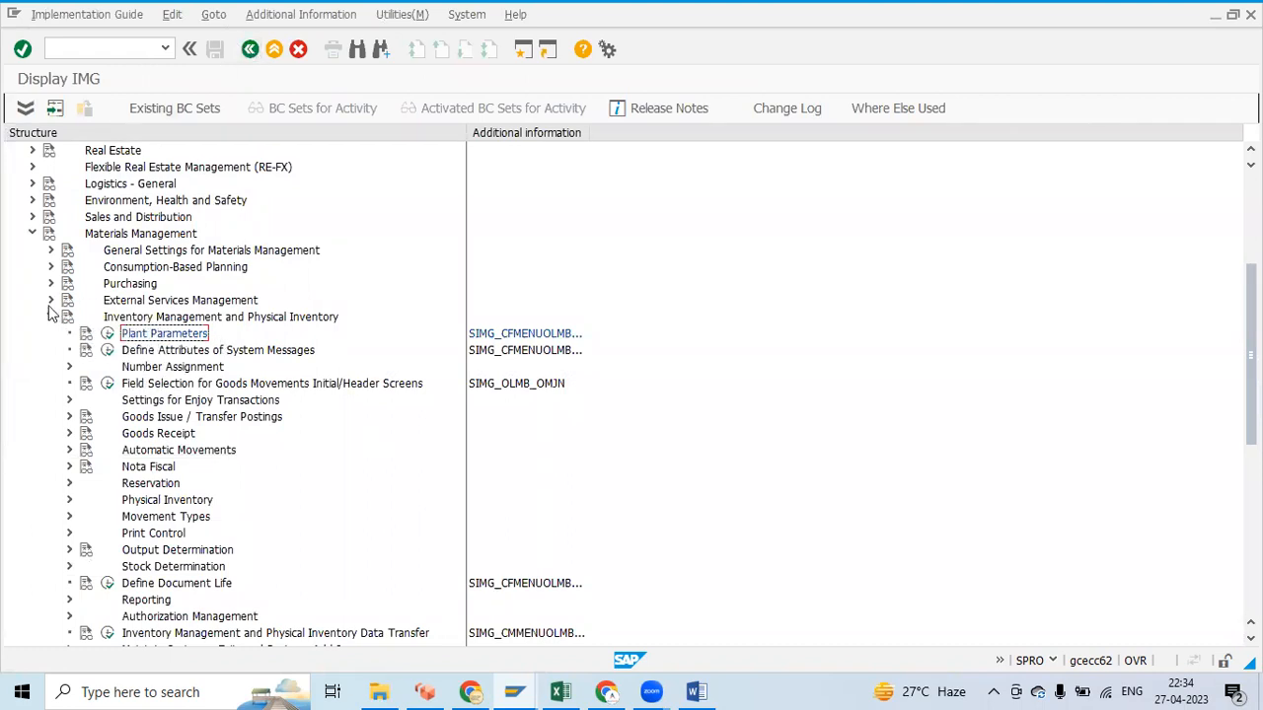
click(33, 234)
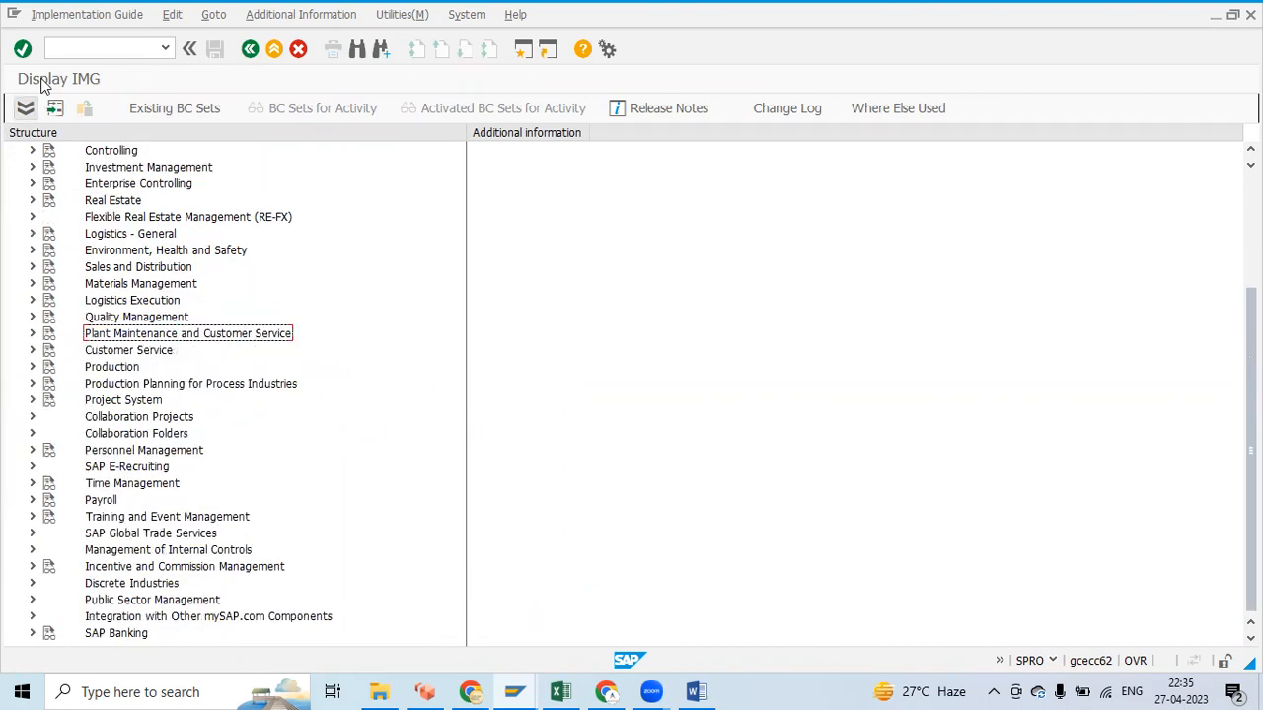
- Look up the material creation T-code in the Excel lecture notes and start transaction MM01
click(69, 47)
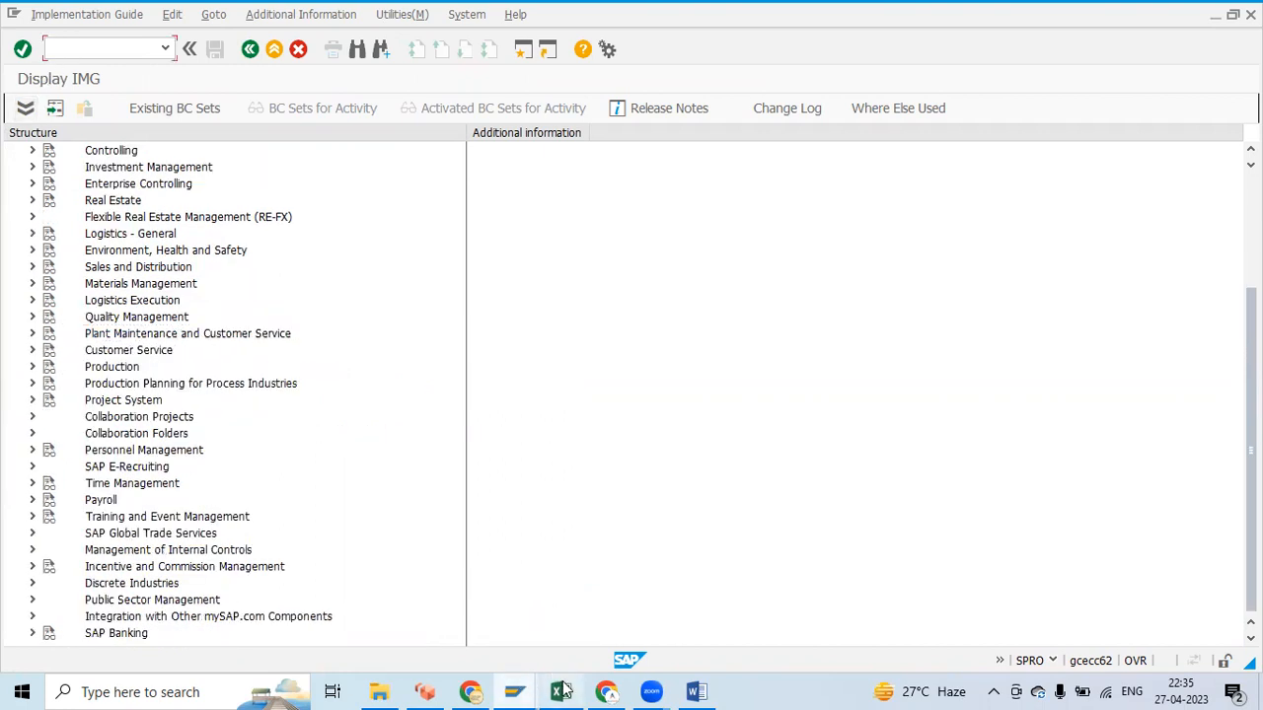
click(612, 341)
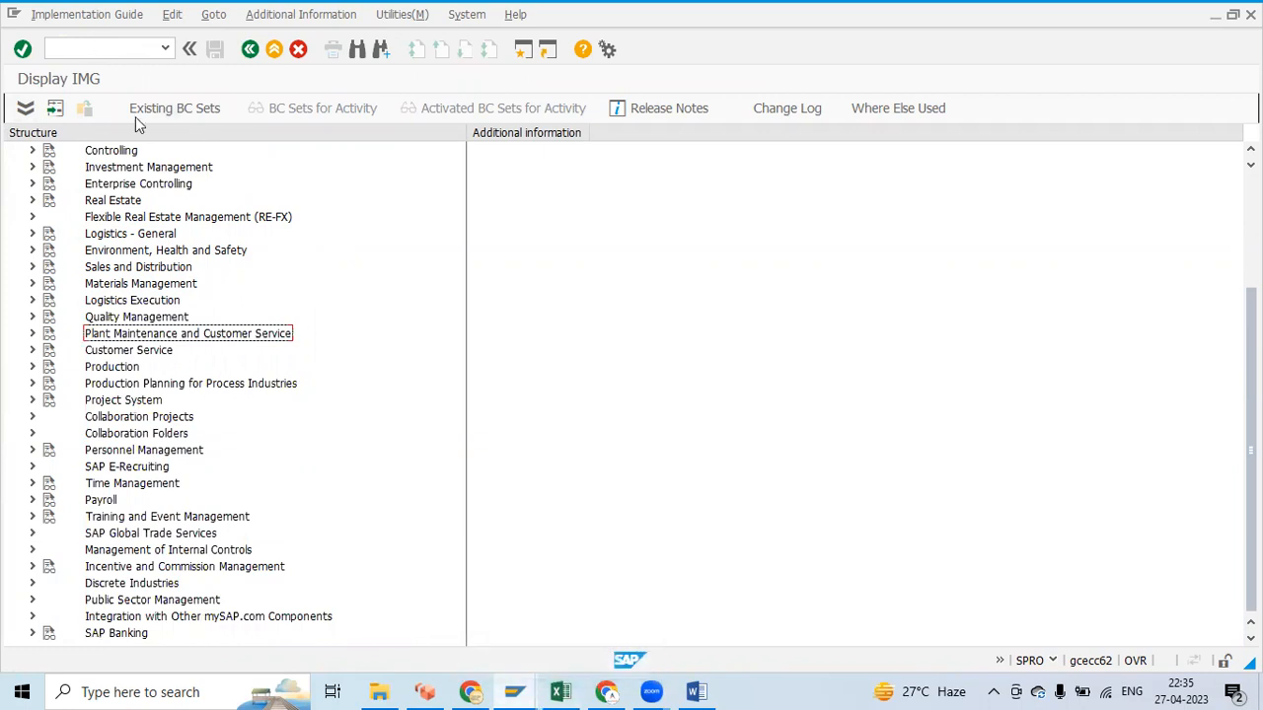
click(119, 44)
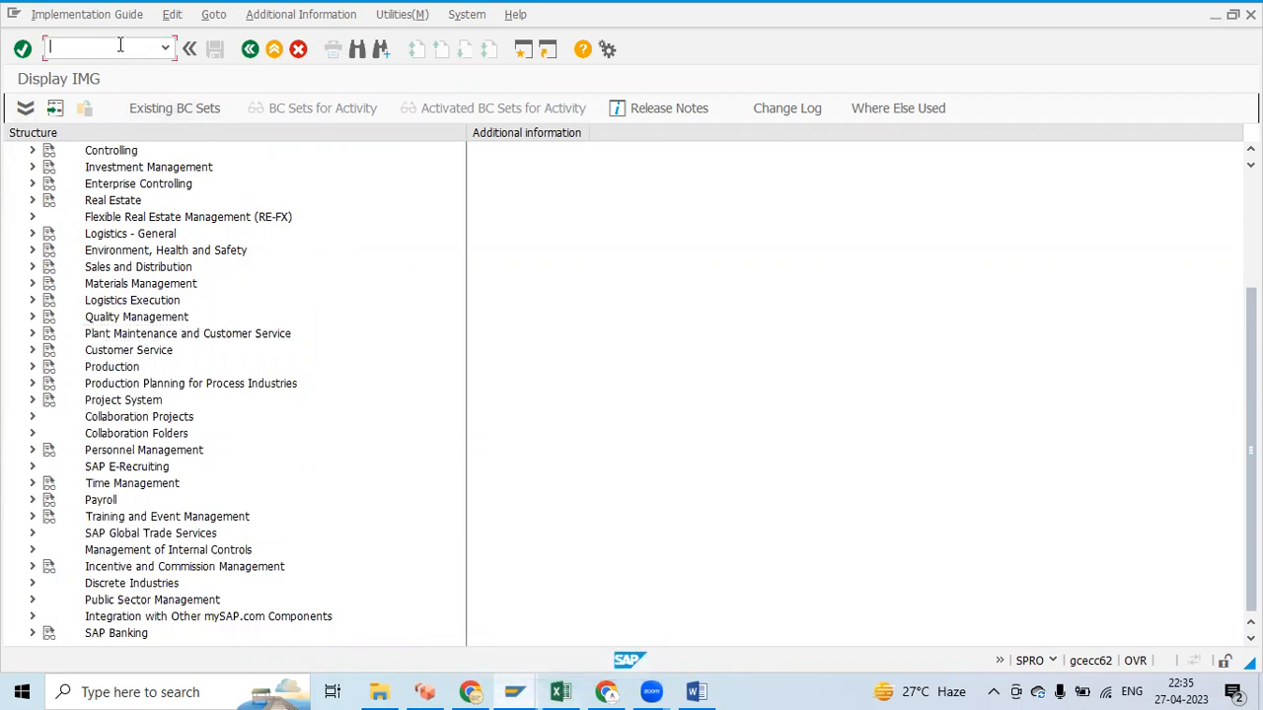
click(560, 693)
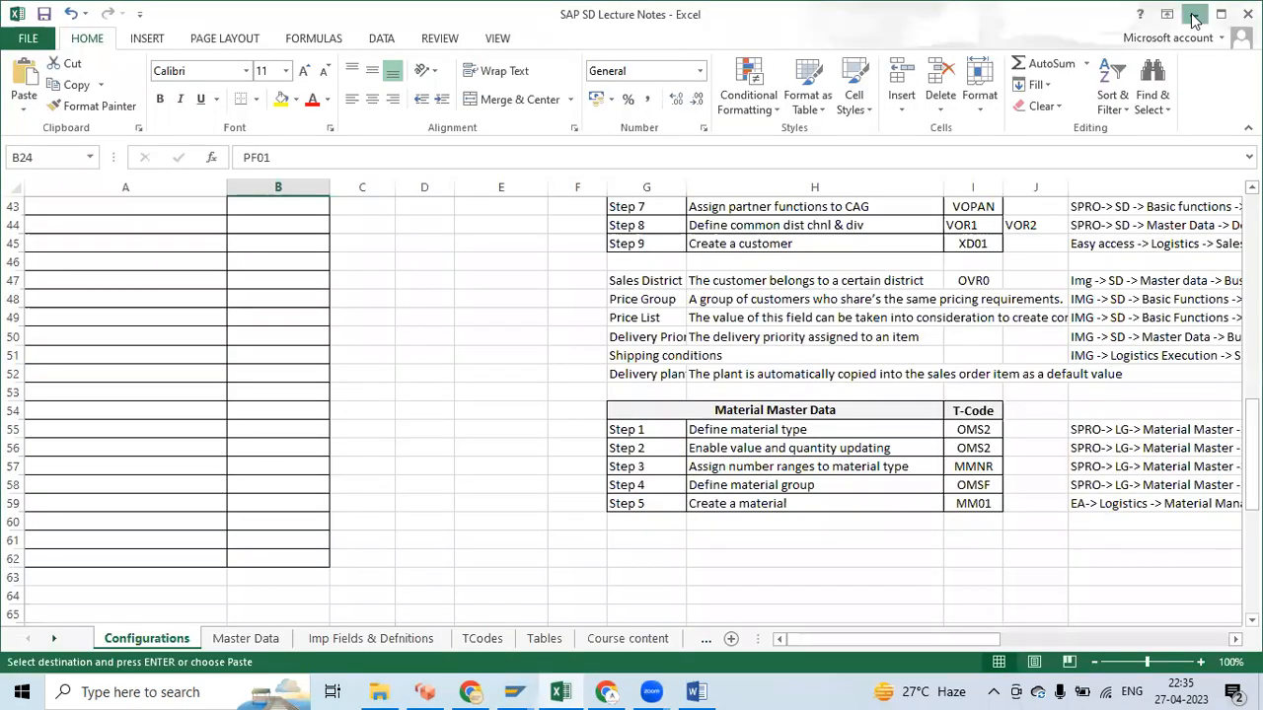
click(1194, 16)
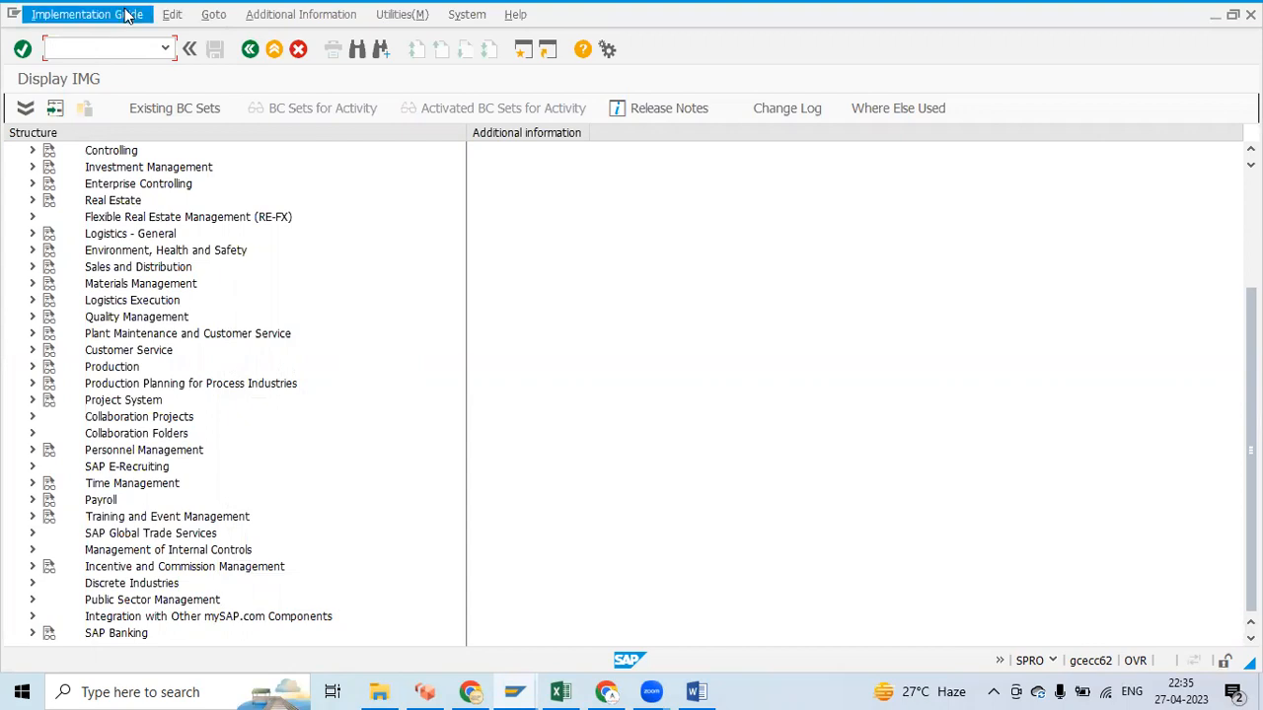
click(112, 48)
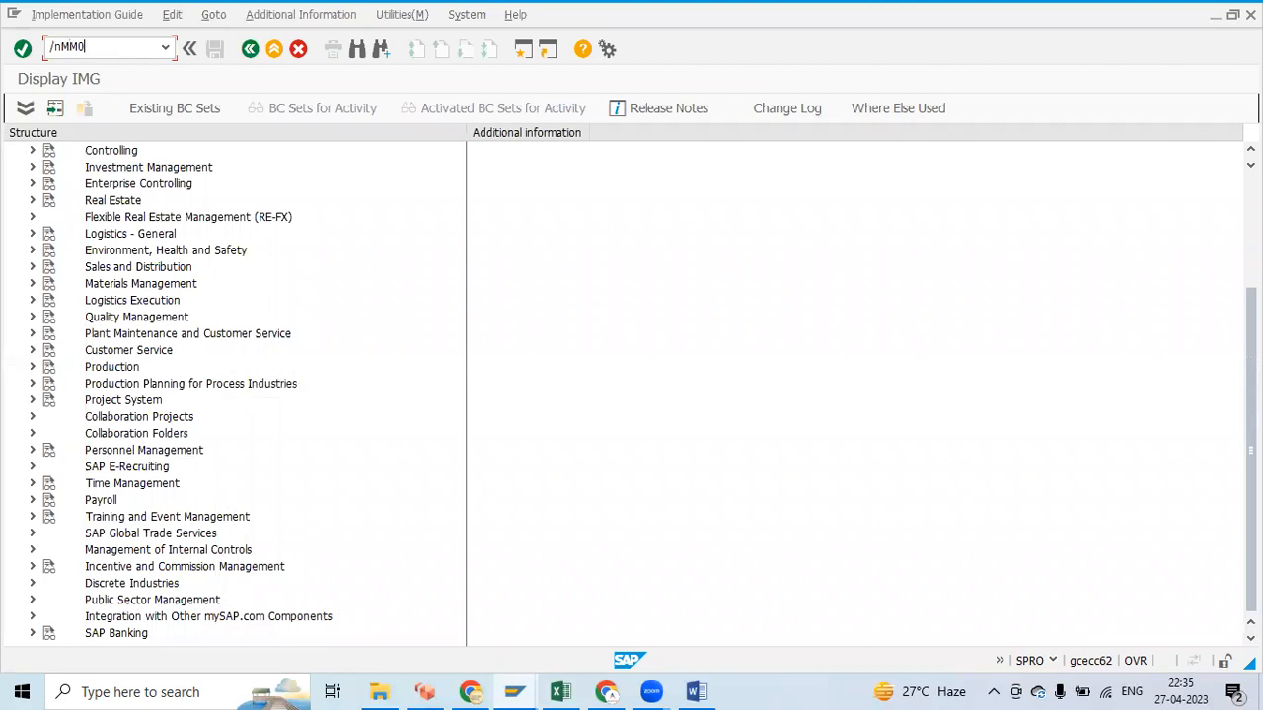
key(Return)
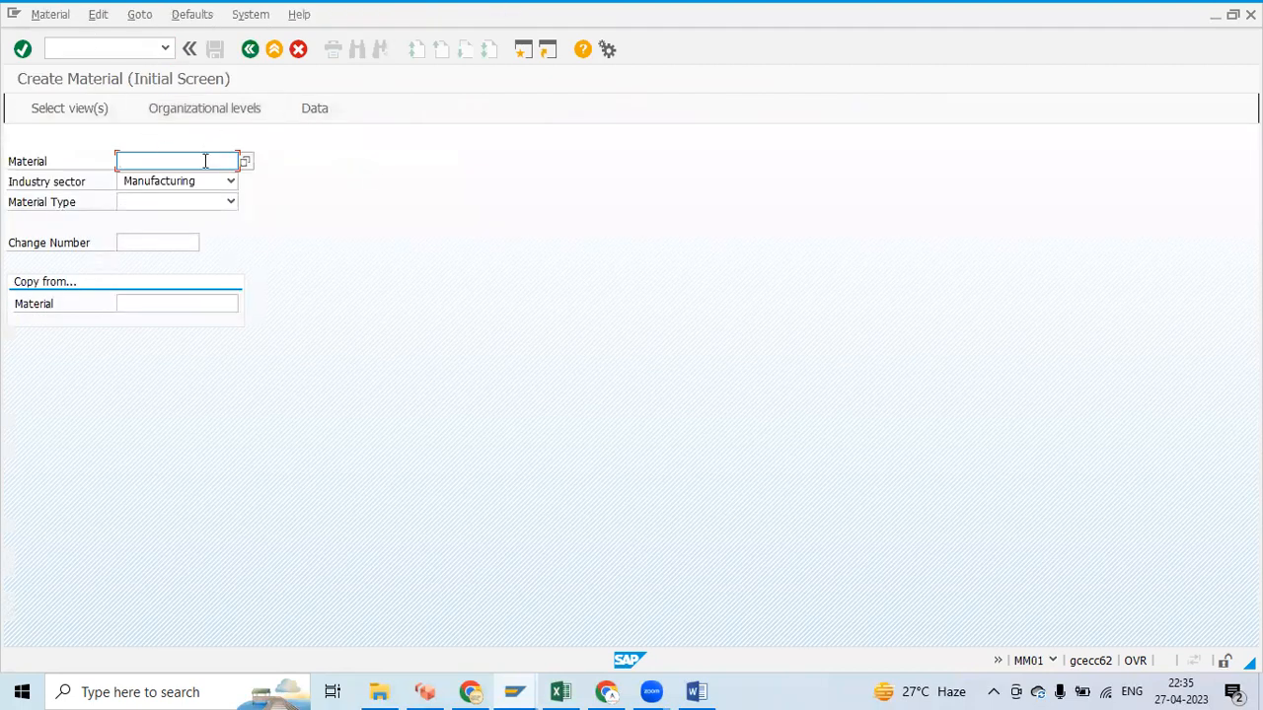
- Set the new material's industry sector to 1 Retail and its material type to PF01 Finished product PE01
click(228, 183)
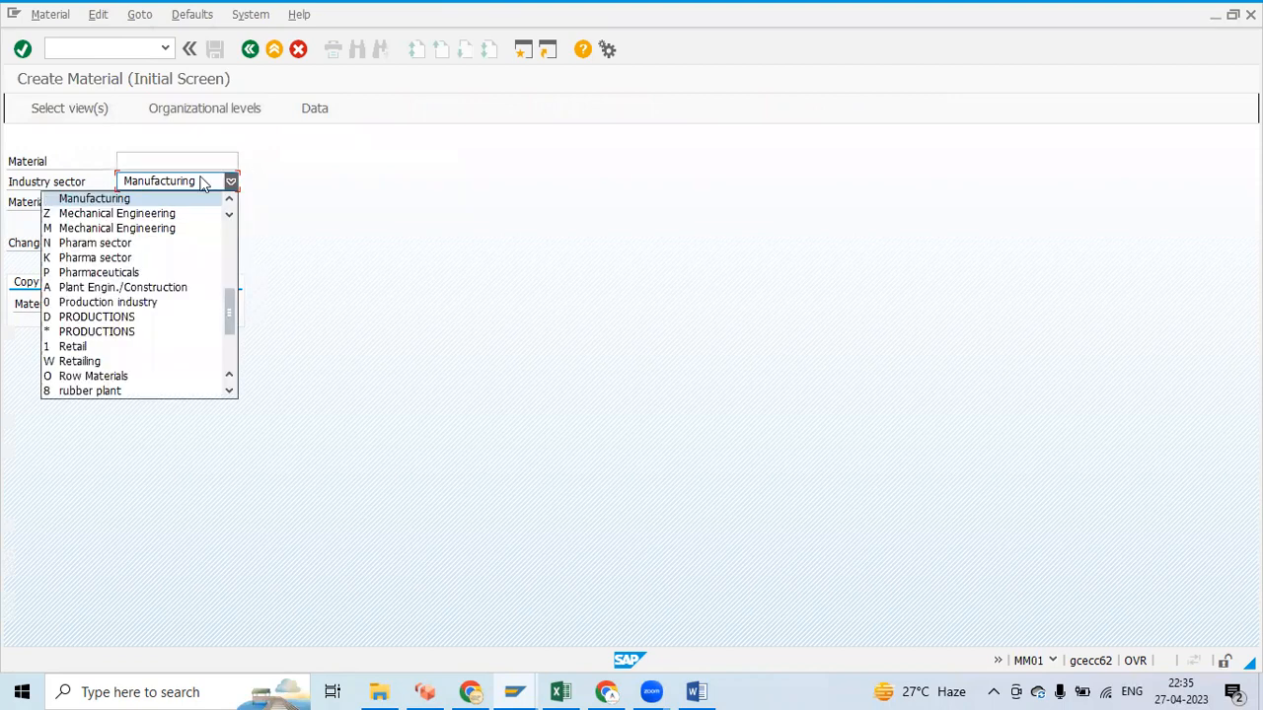
click(86, 350)
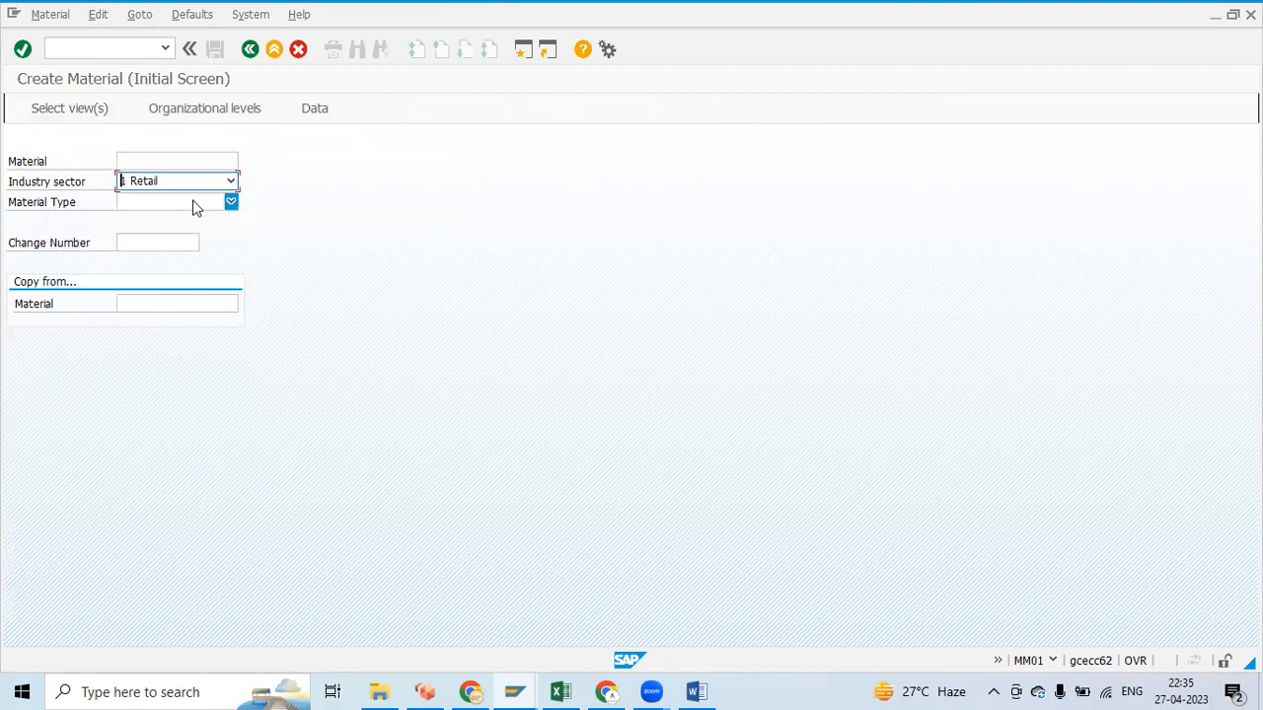
click(231, 202)
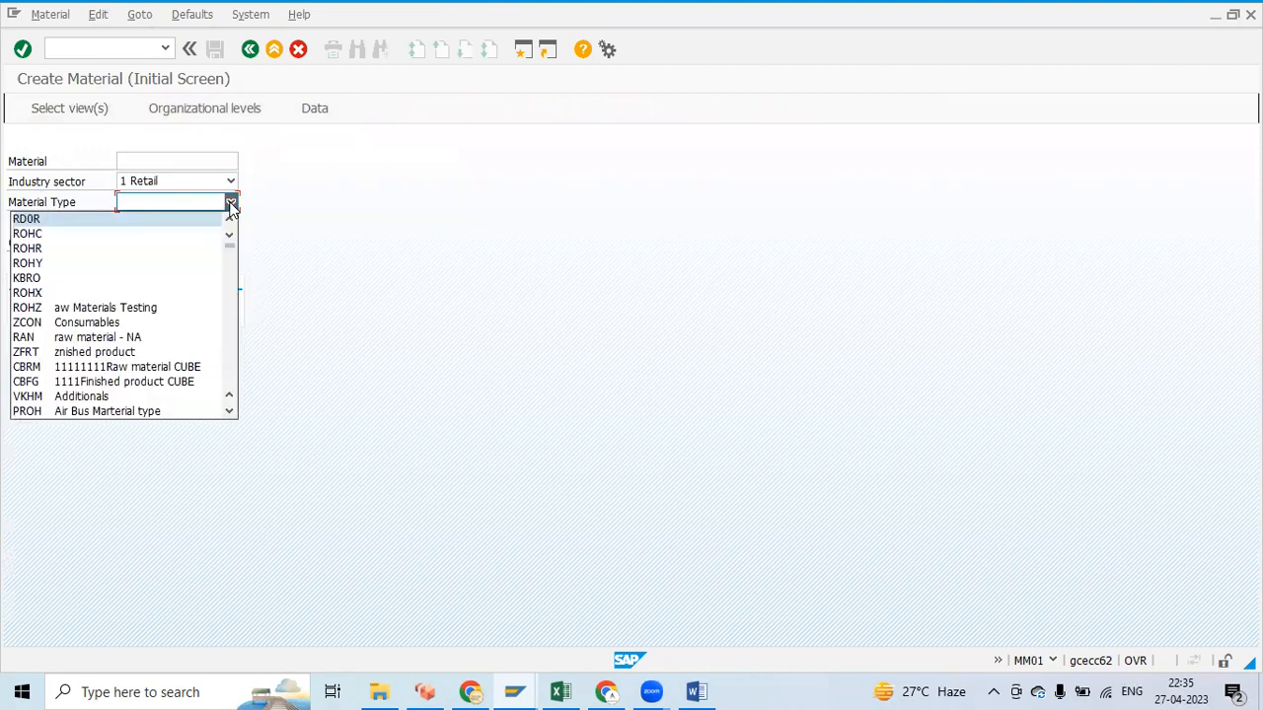
scroll(99, 306, down, 10)
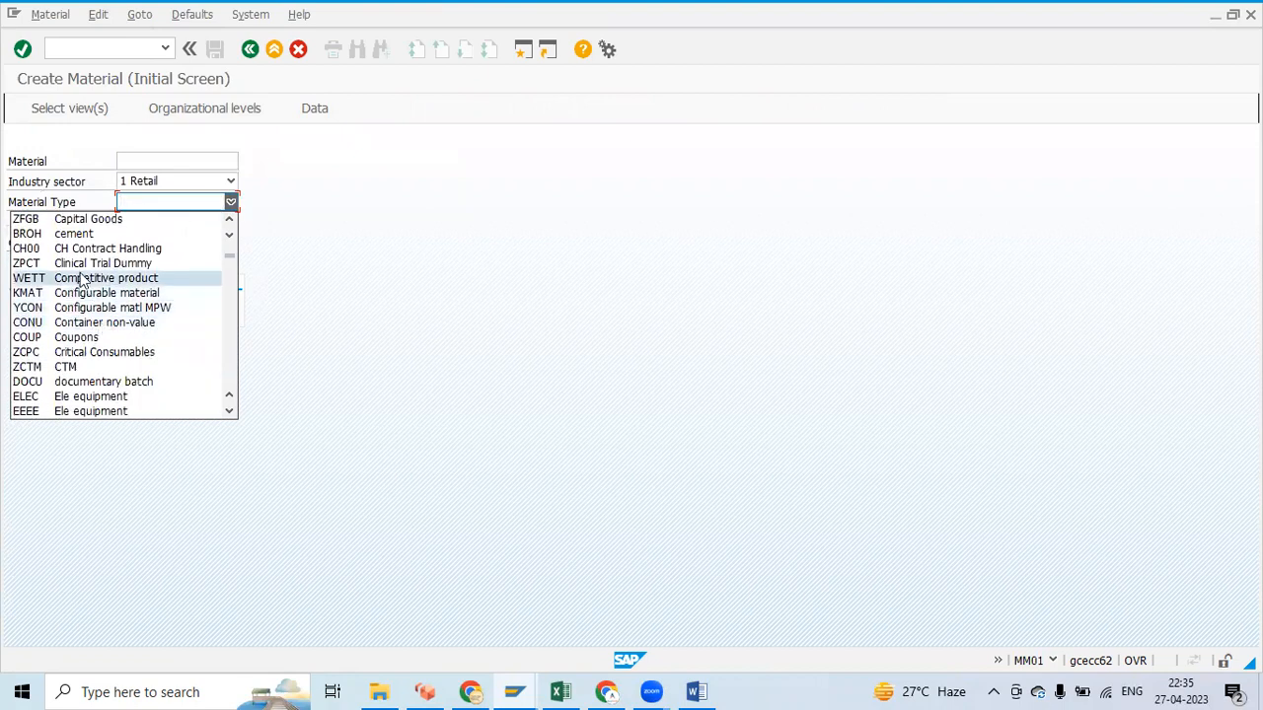
scroll(71, 275, down, 8)
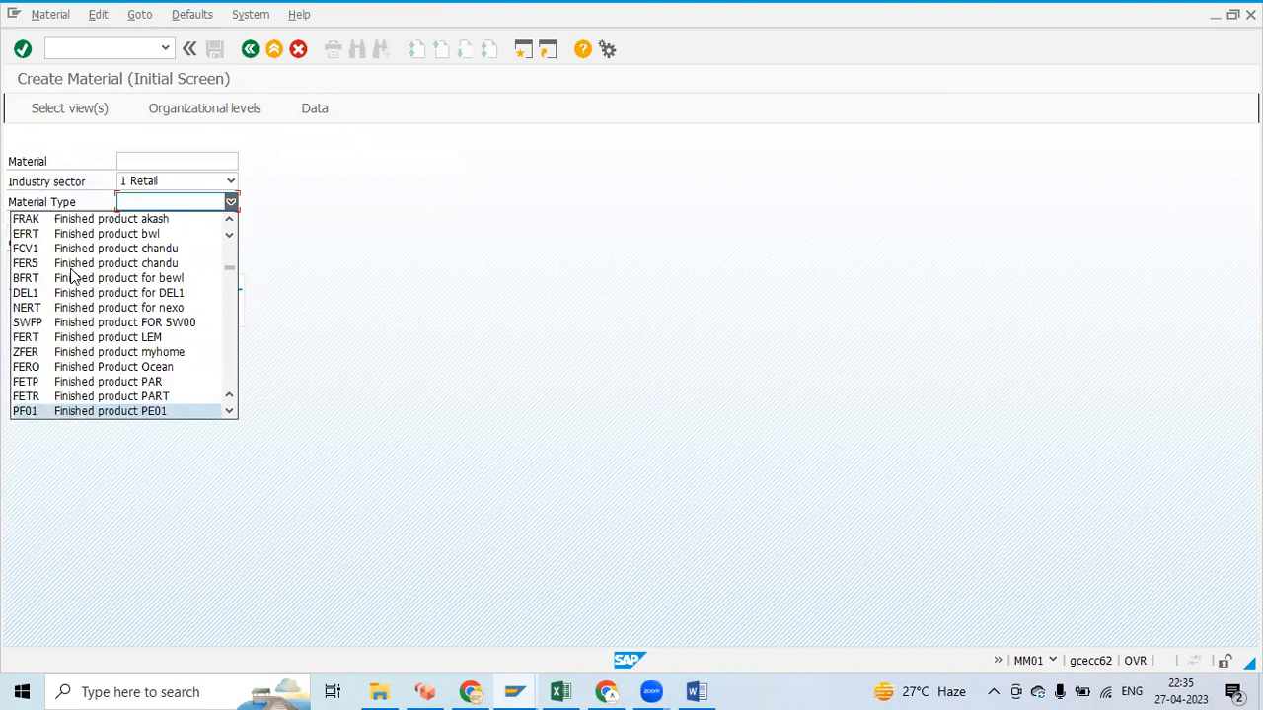
click(52, 413)
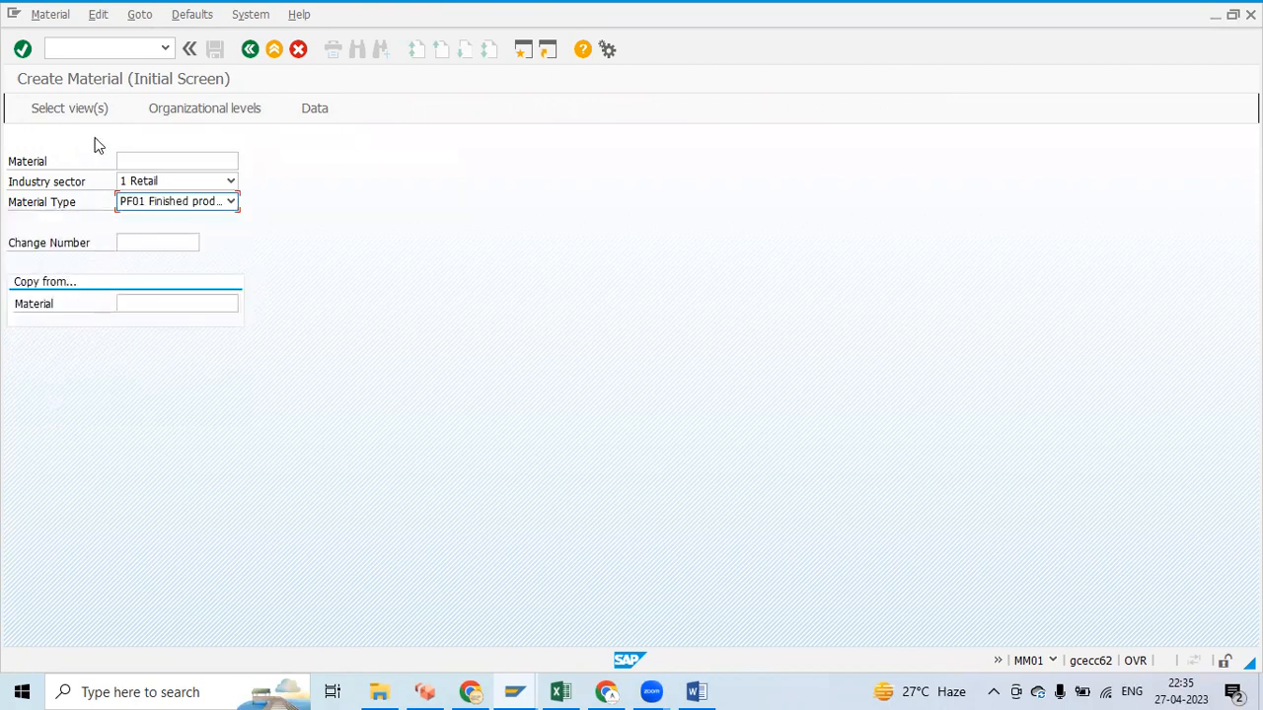
- Open the view selection for the new material and examine the available views from Basic Data 1 to Costing 2
click(77, 108)
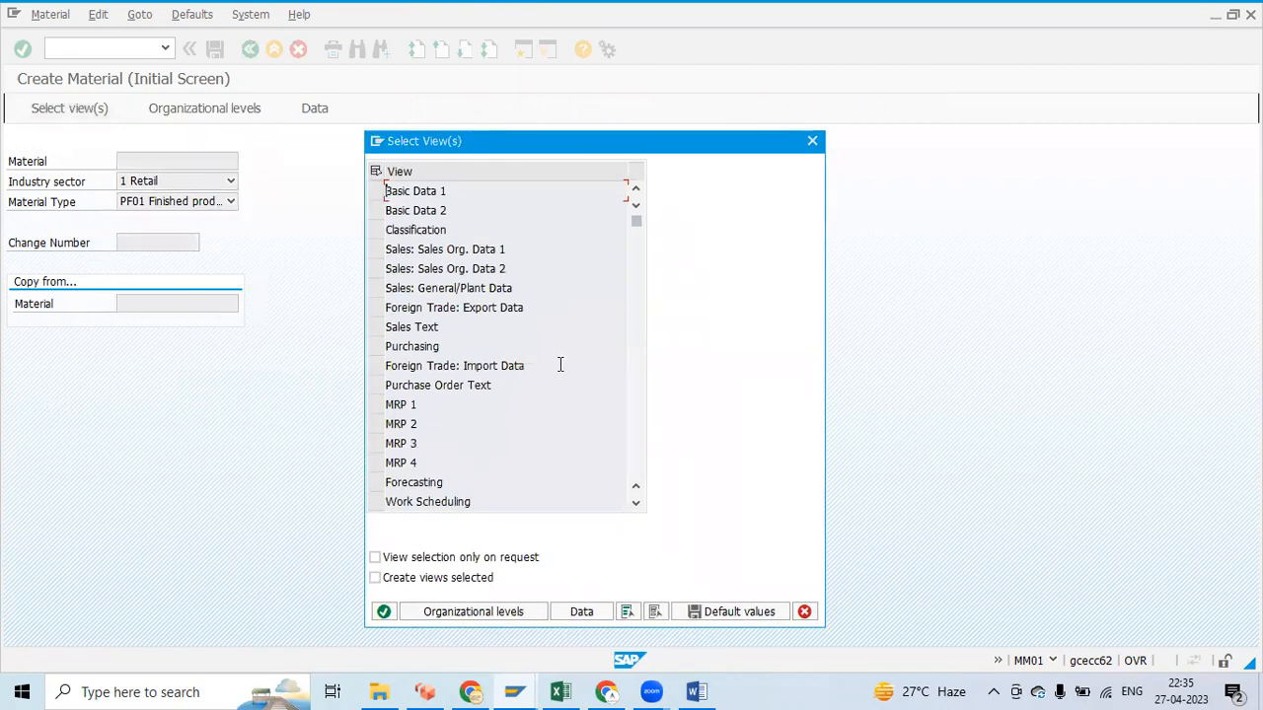
scroll(552, 375, down, 5)
scroll(544, 389, down, 3)
scroll(545, 395, up, 7)
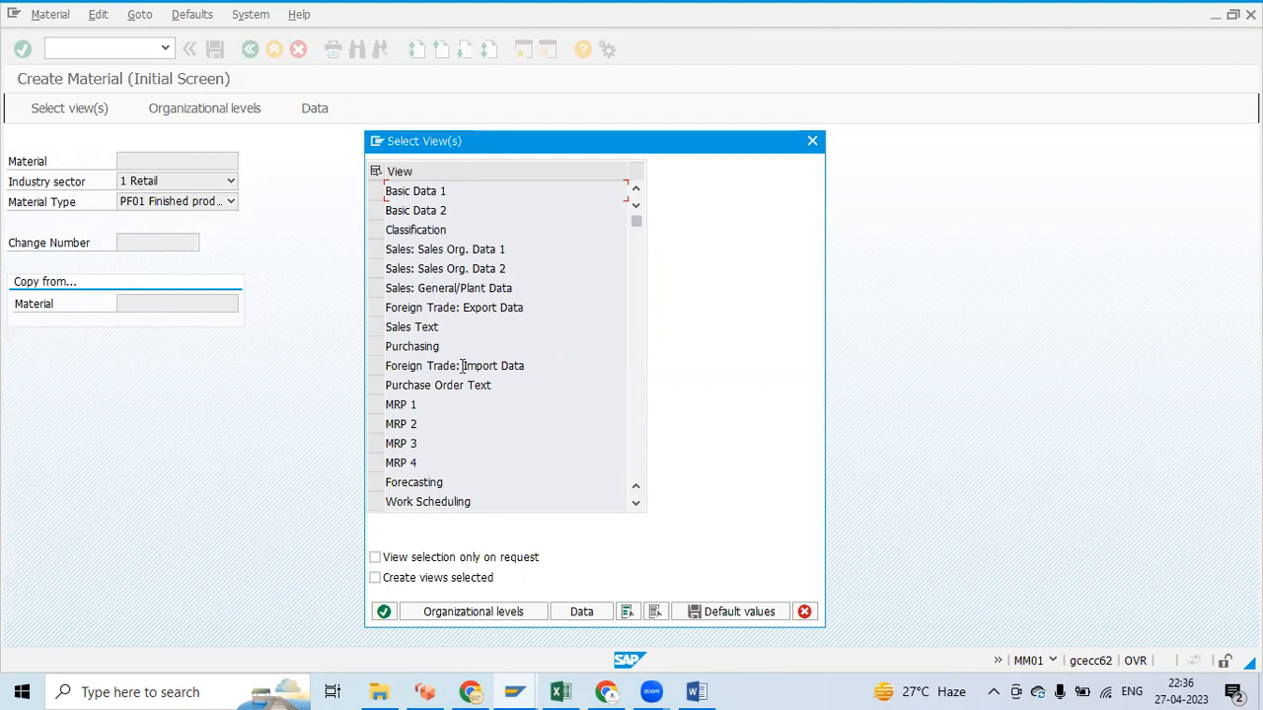
scroll(460, 370, down, 8)
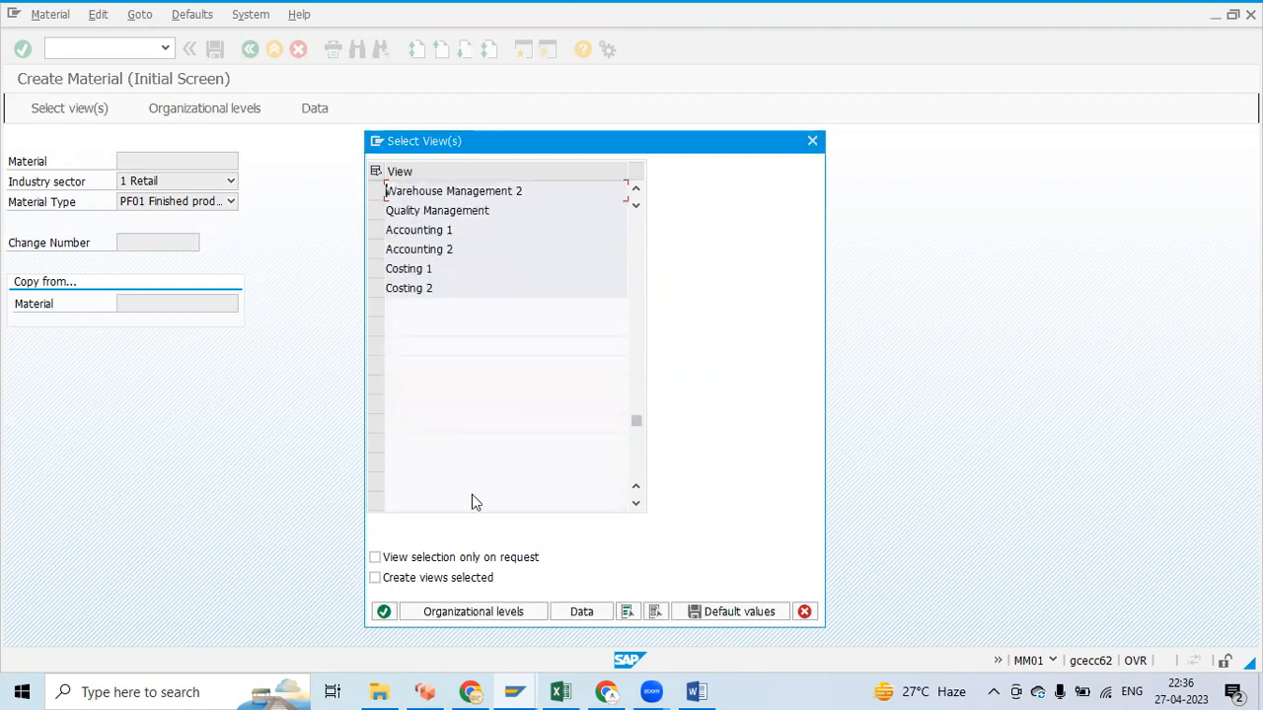
scroll(472, 494, up, 6)
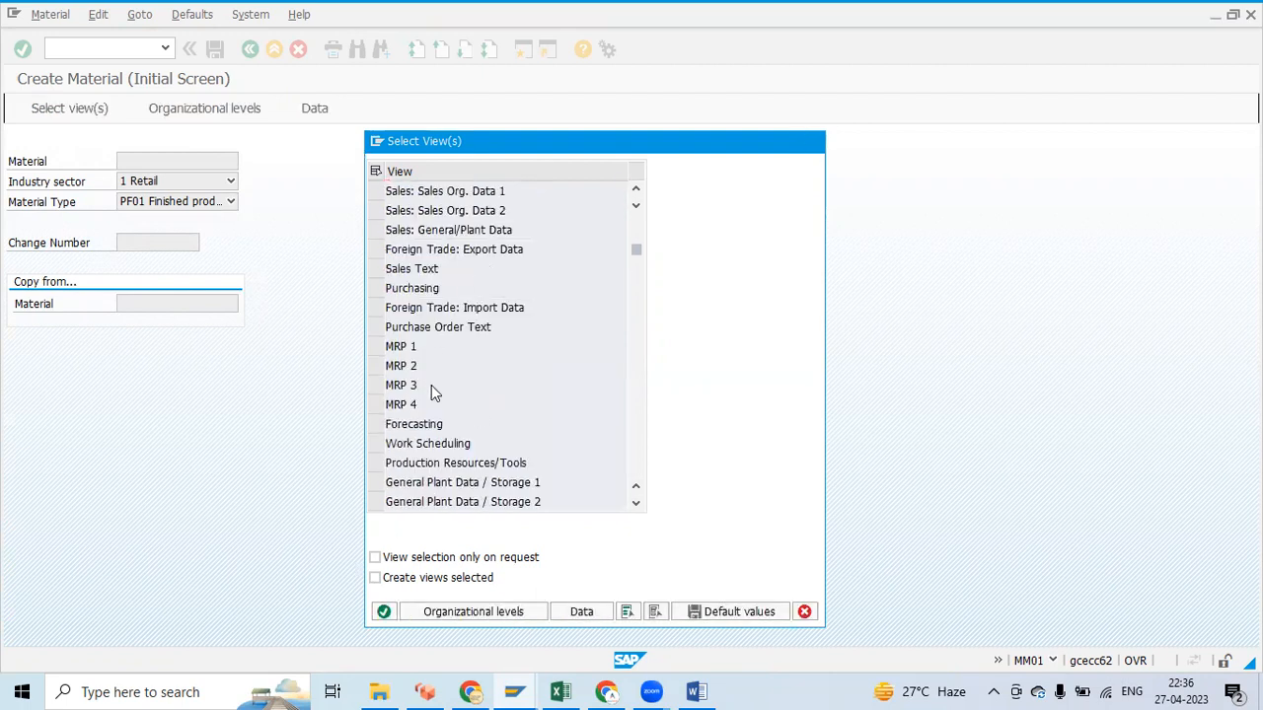
scroll(432, 385, up, 1)
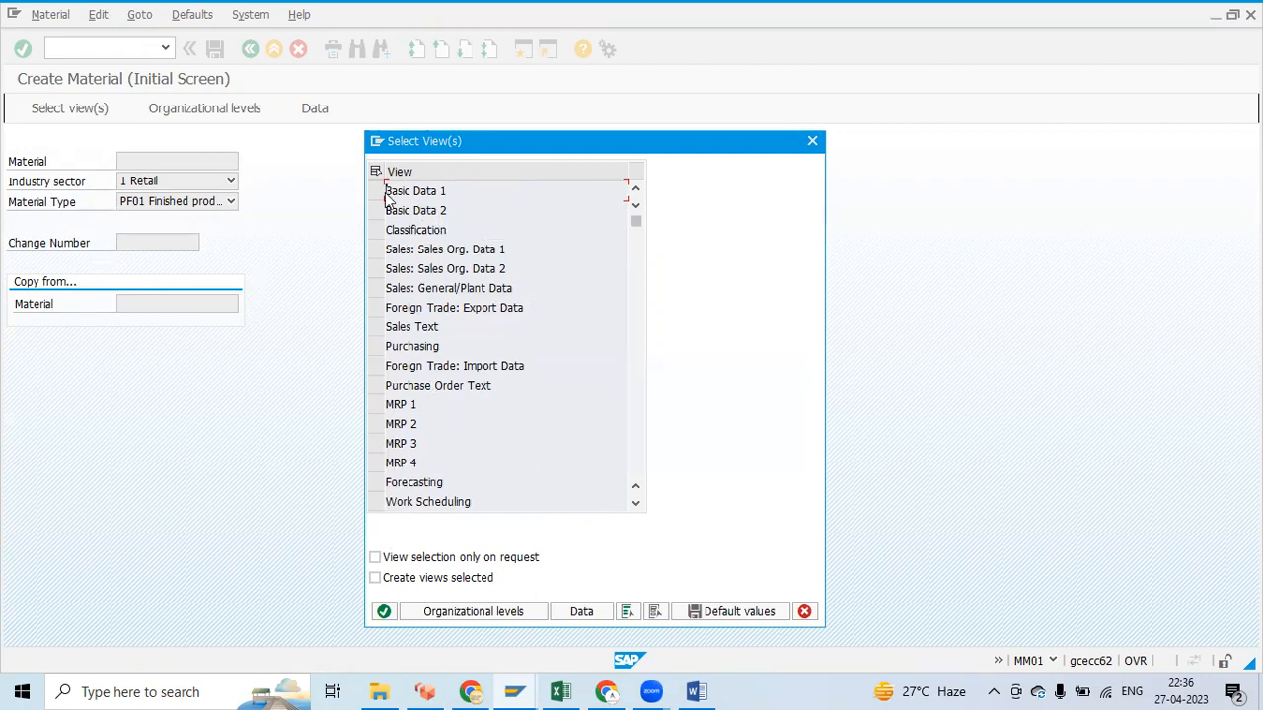
scroll(463, 463, down, 4)
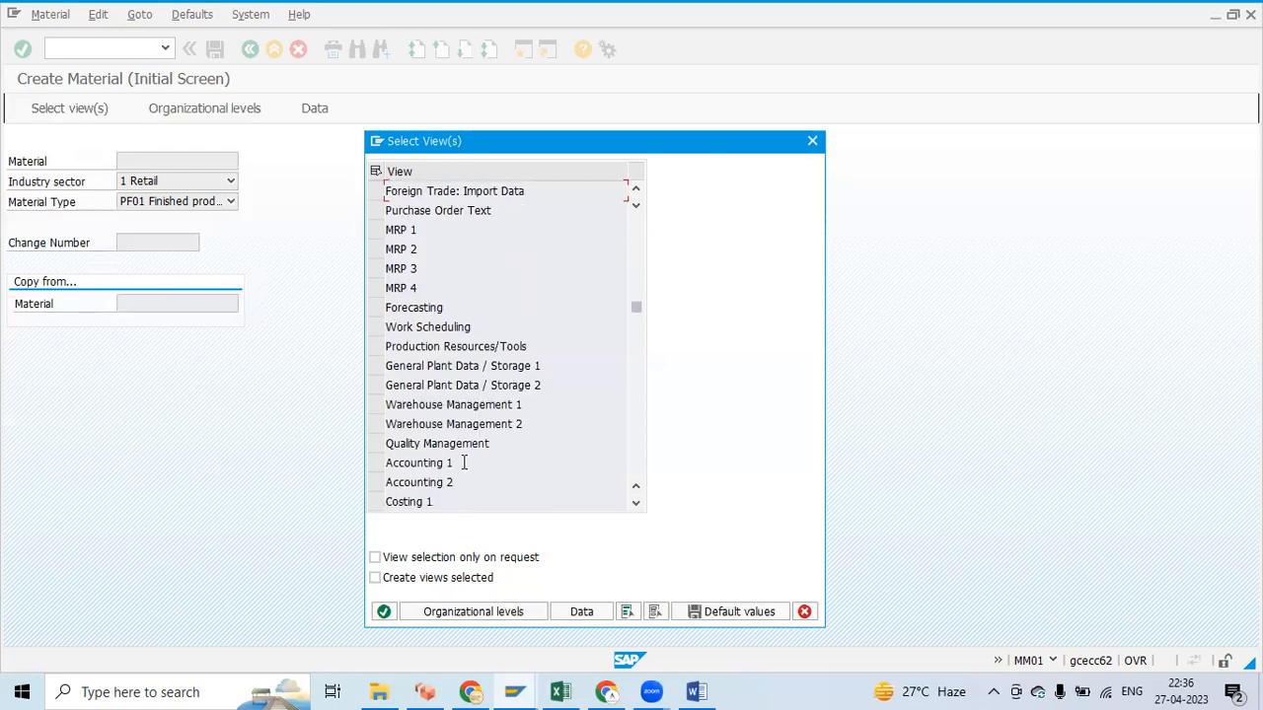
scroll(464, 472, up, 3)
scroll(463, 472, up, 1)
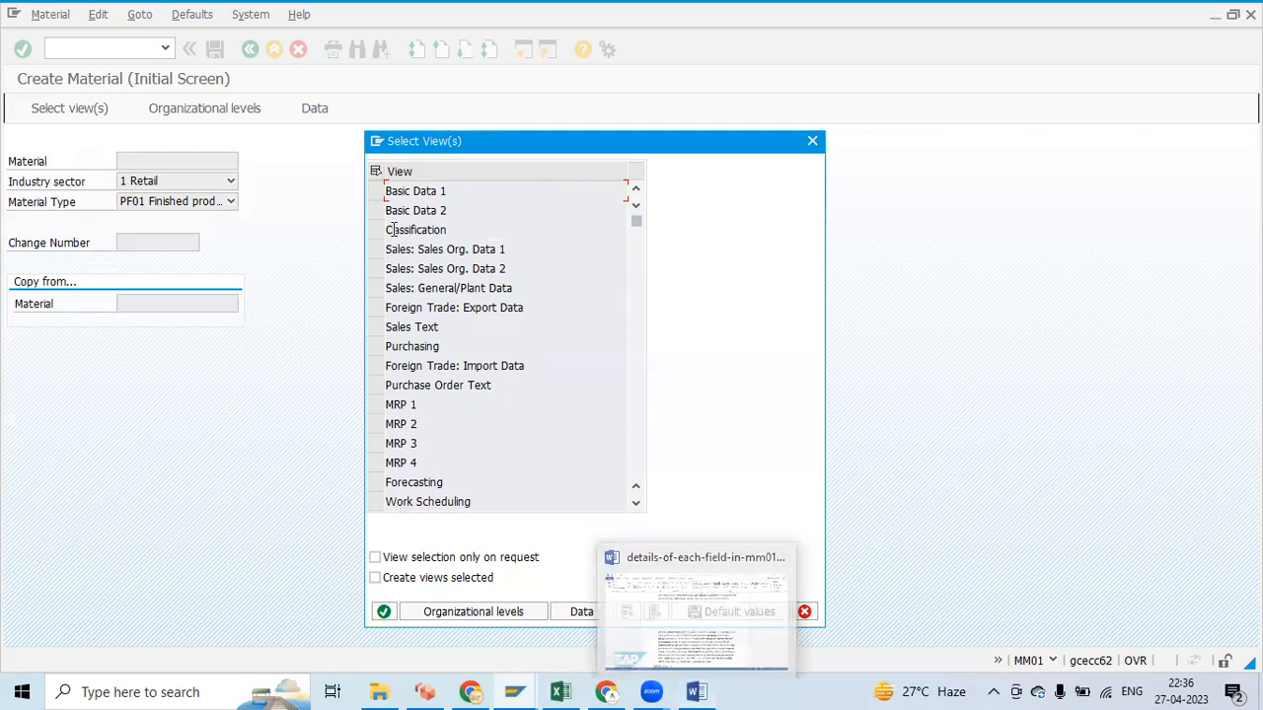
- Switch to the Word document on MM01 fields and examine its view list, Basic Views and Classification View sections
click(698, 692)
scroll(540, 381, up, 15)
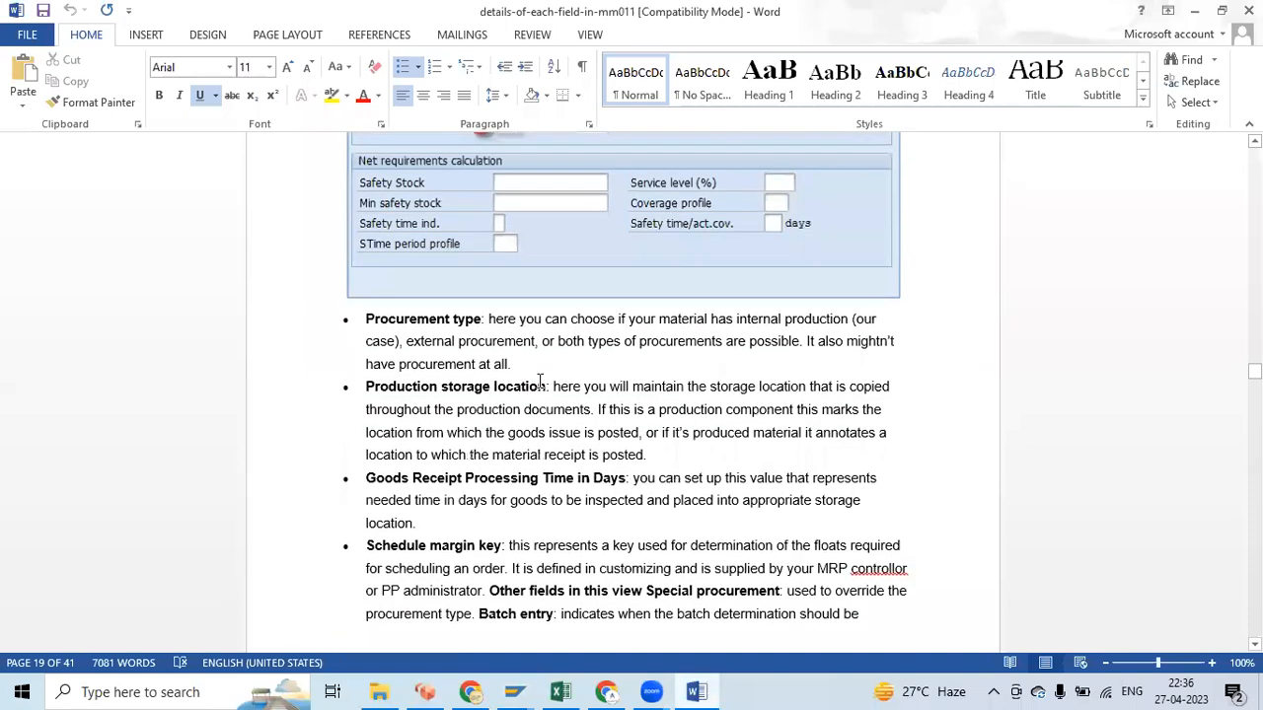
scroll(622, 395, up, 20)
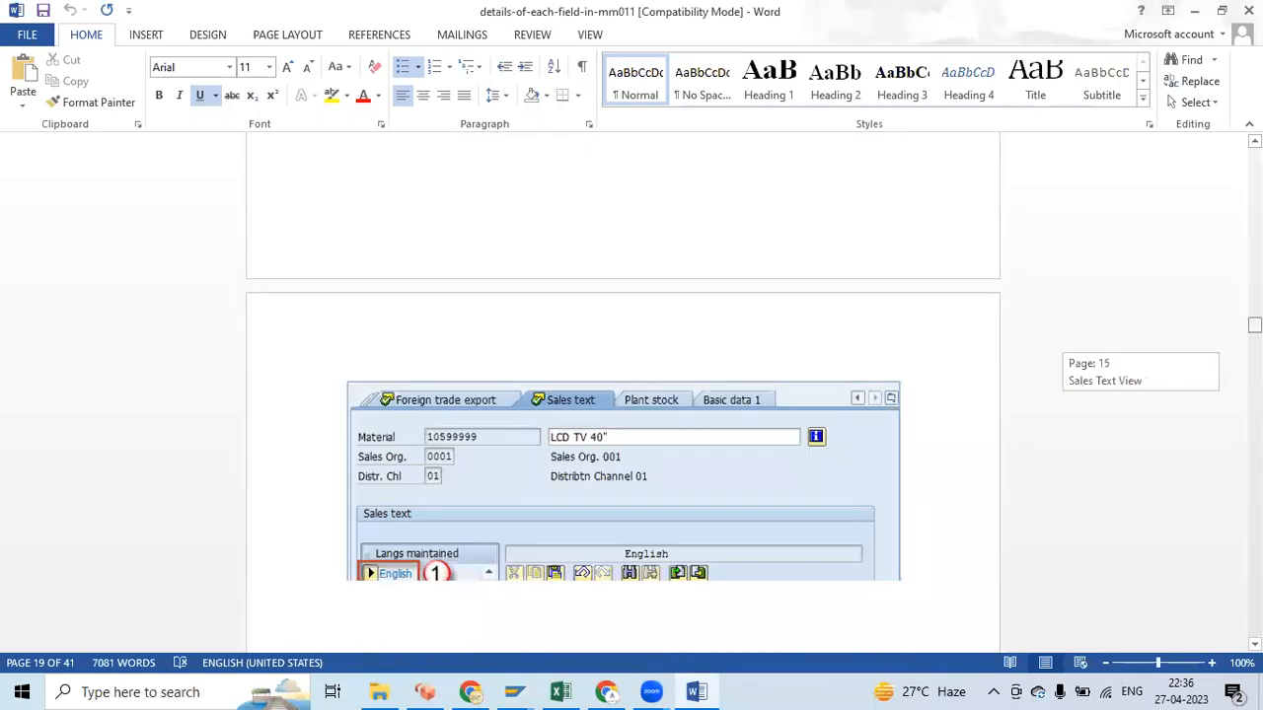
scroll(592, 366, down, 5)
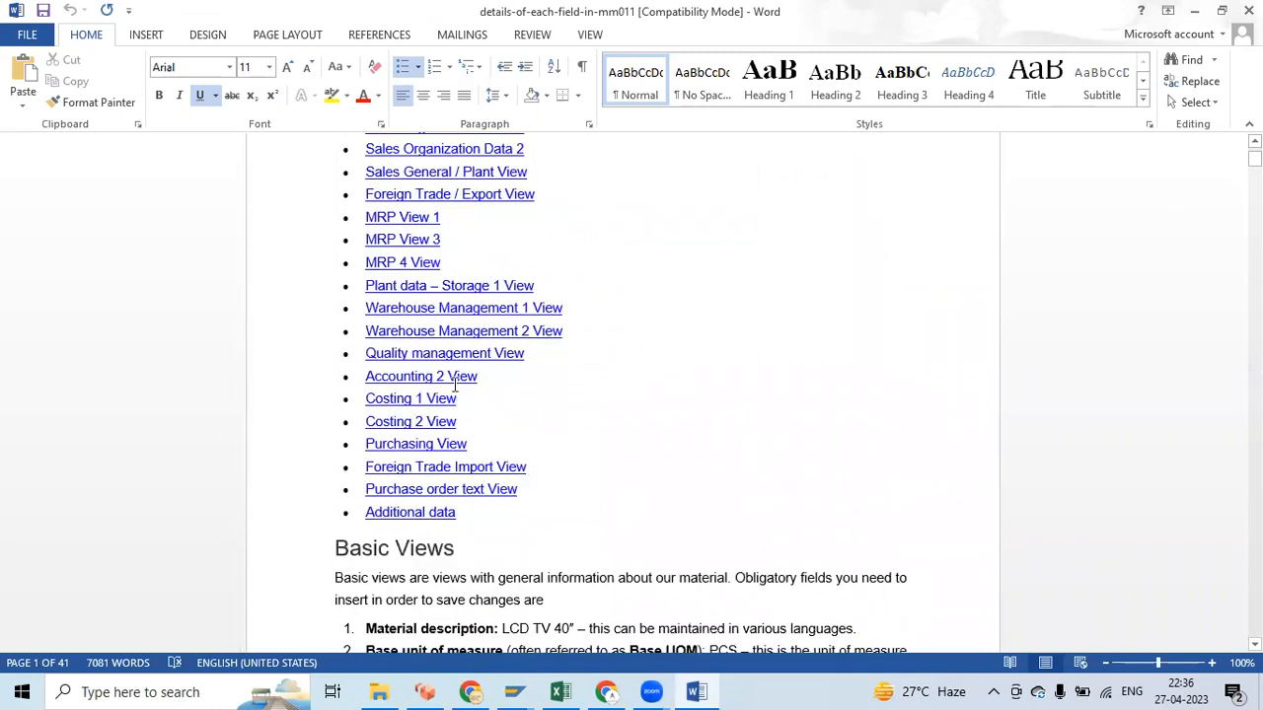
scroll(681, 414, down, 4)
scroll(605, 536, down, 3)
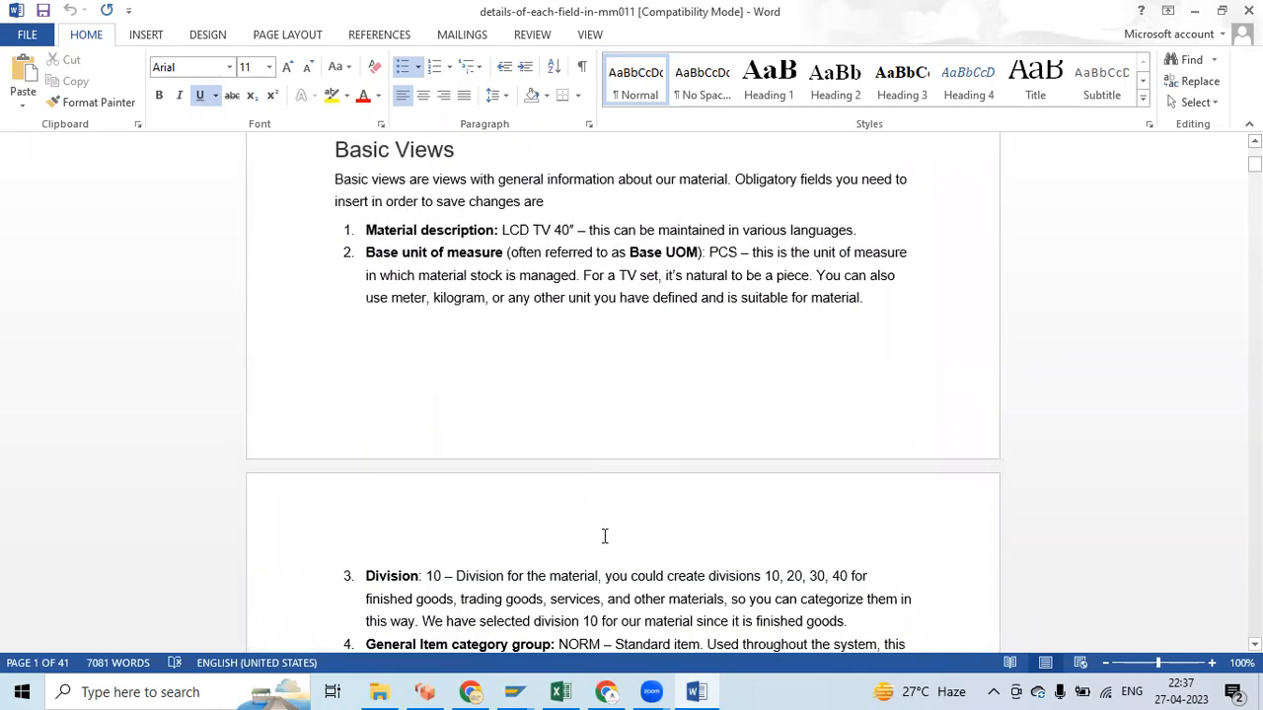
scroll(527, 404, down, 15)
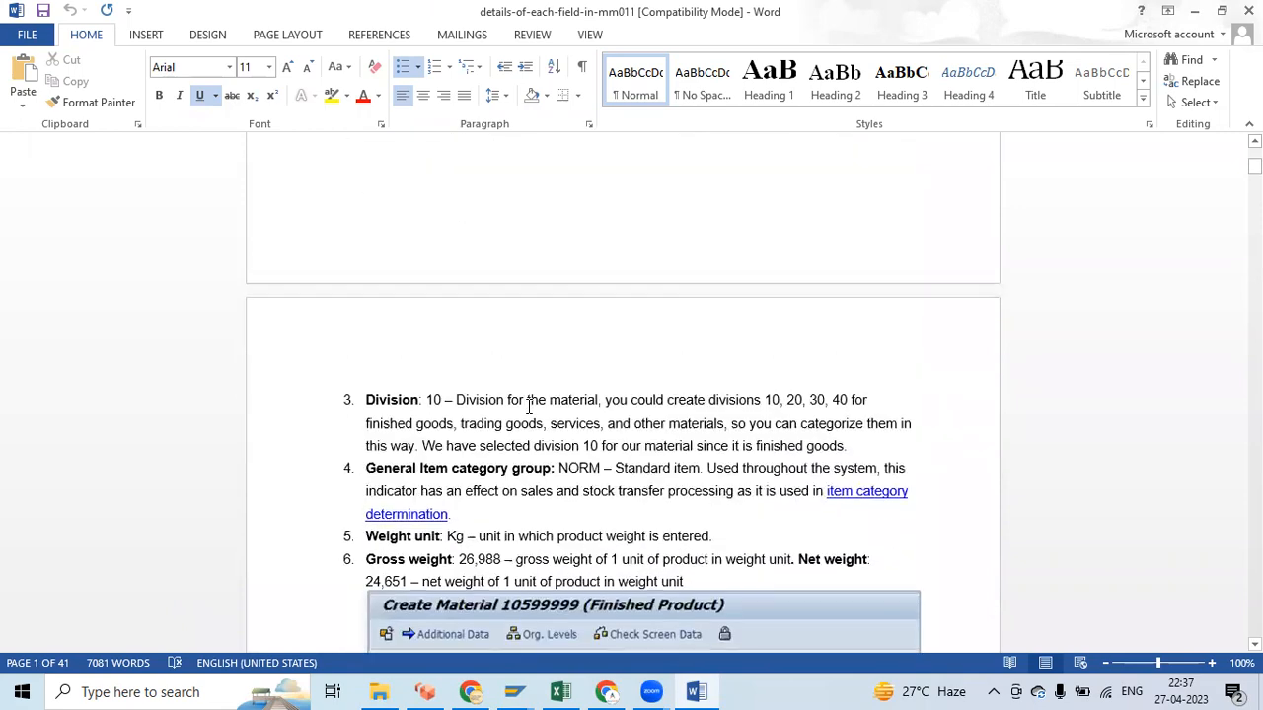
scroll(527, 409, down, 20)
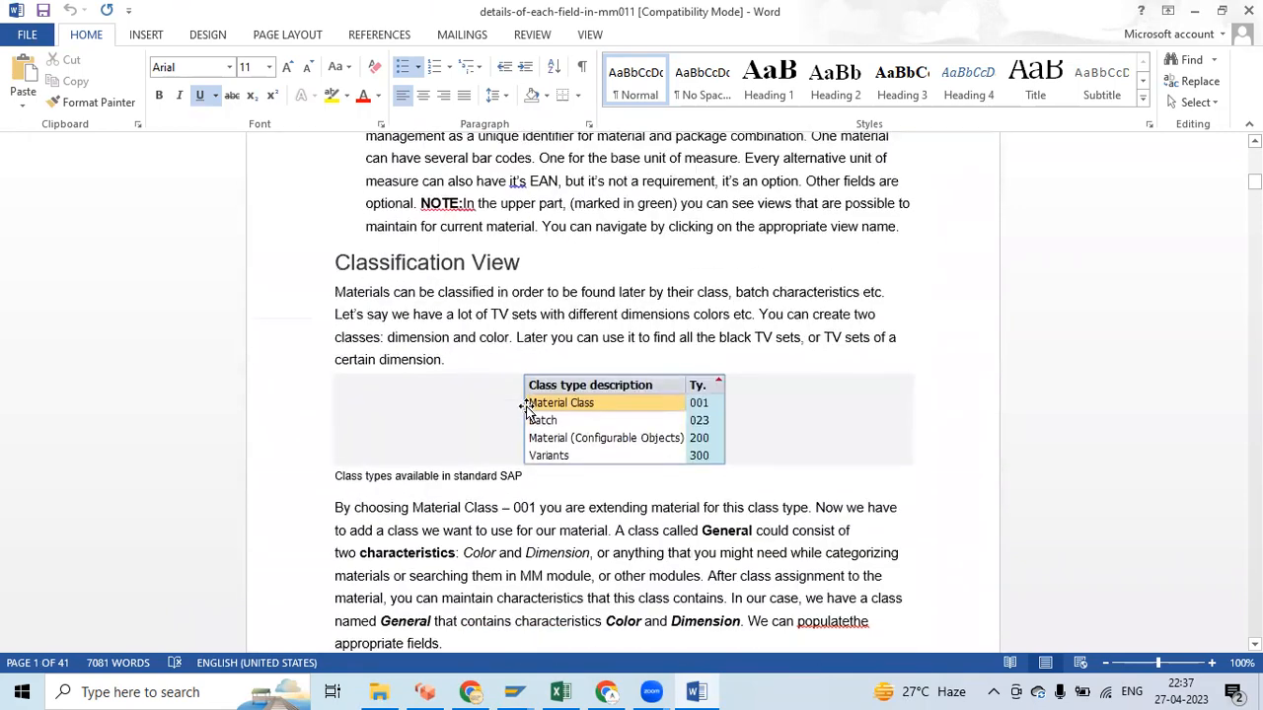
scroll(523, 422, down, 3)
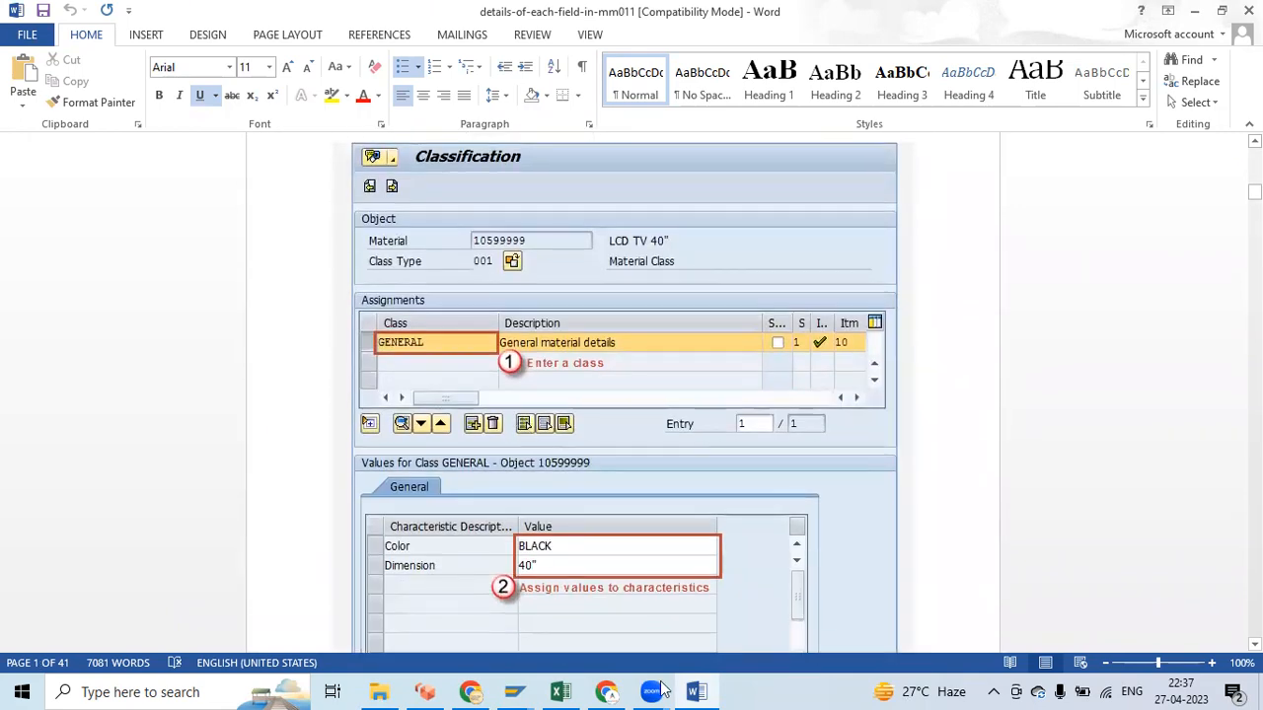
- Return to SAP and select the views Basic Data 1 and 2, Sales Org. Data 1 and 2, Sales: General/Plant Data and MRP 1
mouse_move(515, 690)
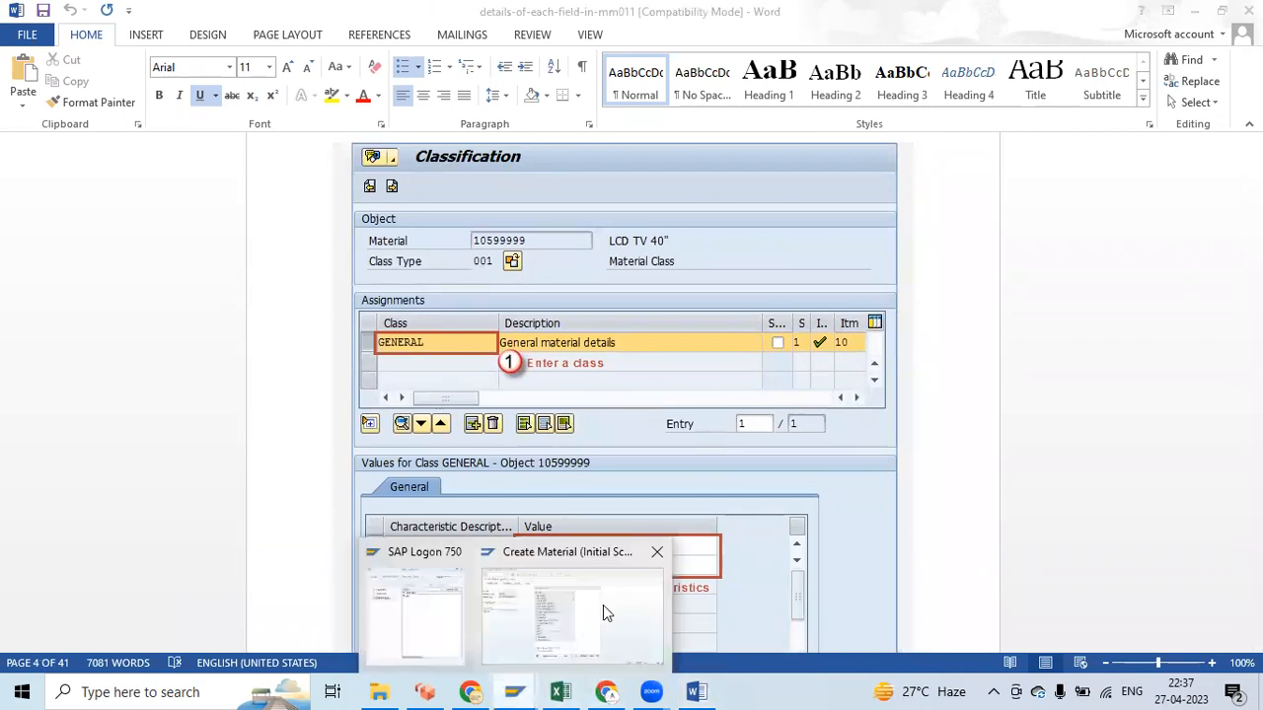
click(603, 604)
click(375, 198)
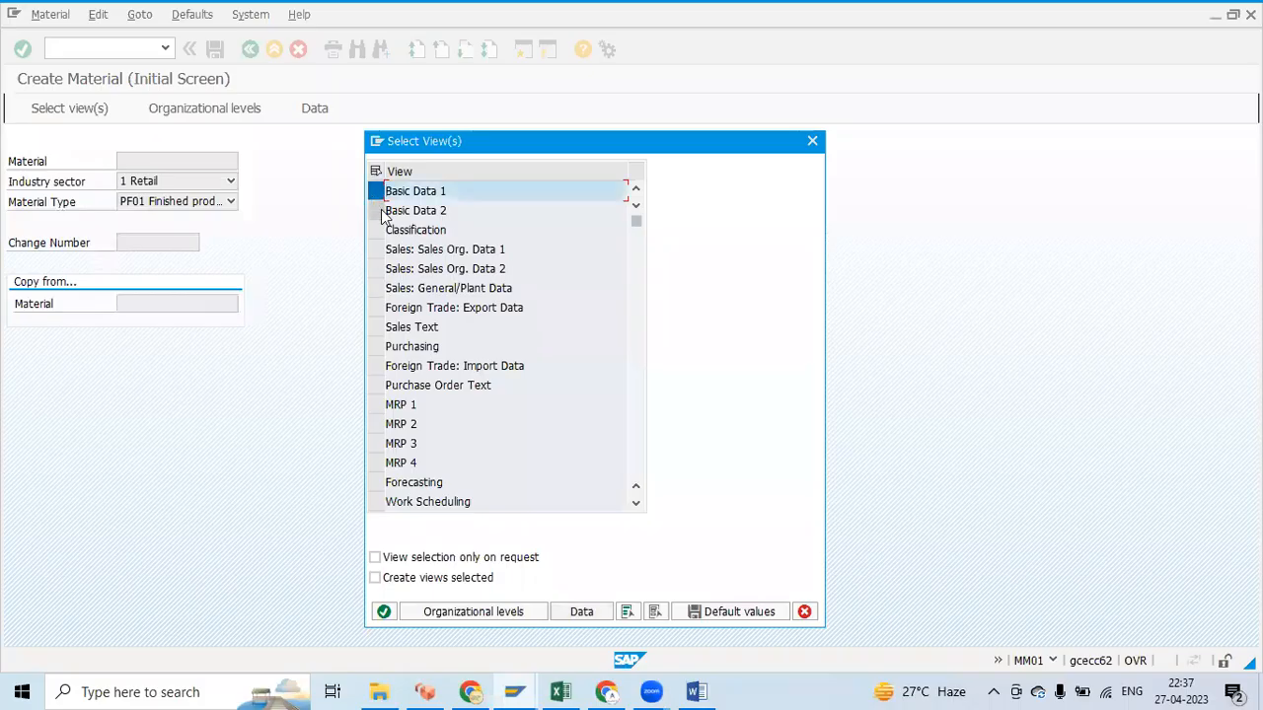
click(378, 211)
click(375, 250)
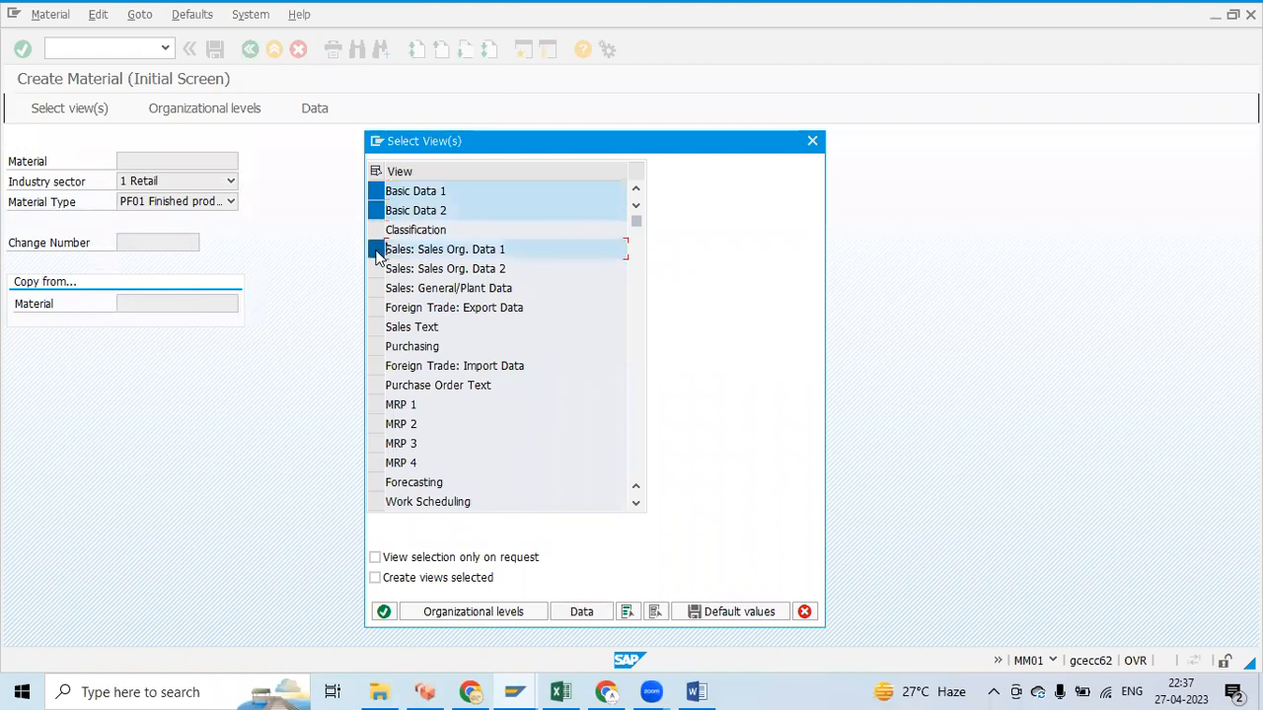
click(377, 270)
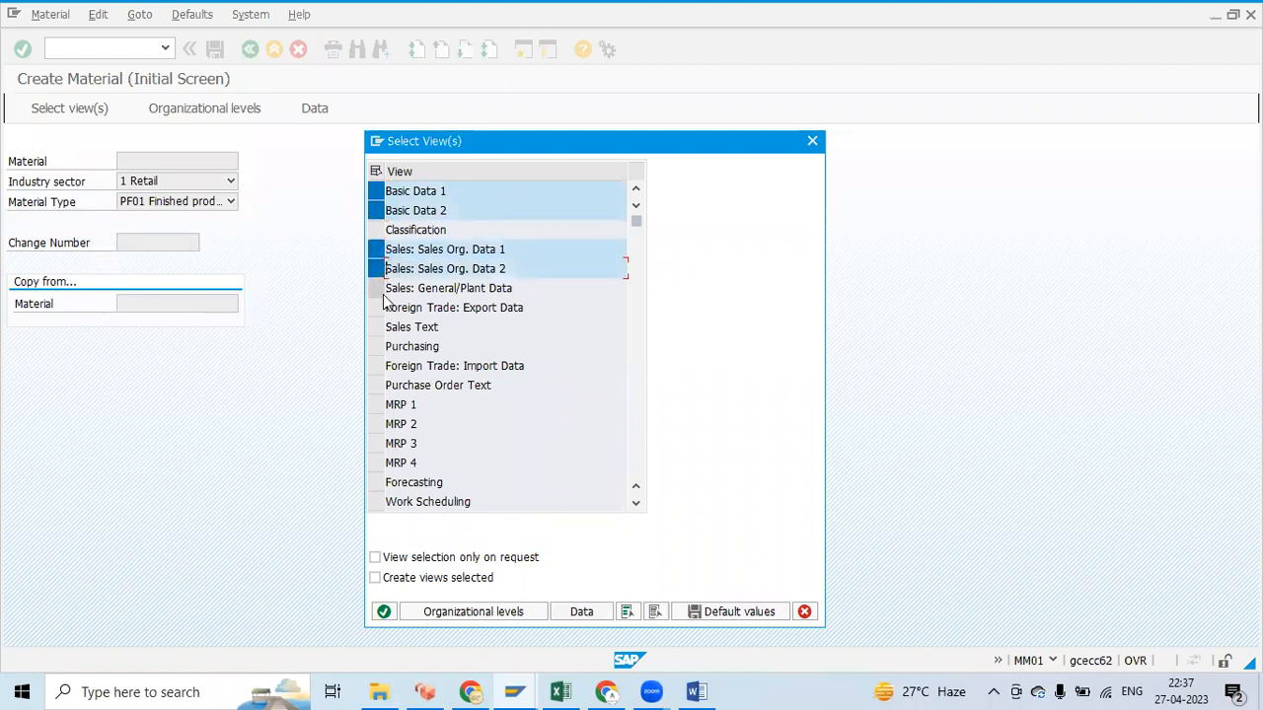
click(377, 289)
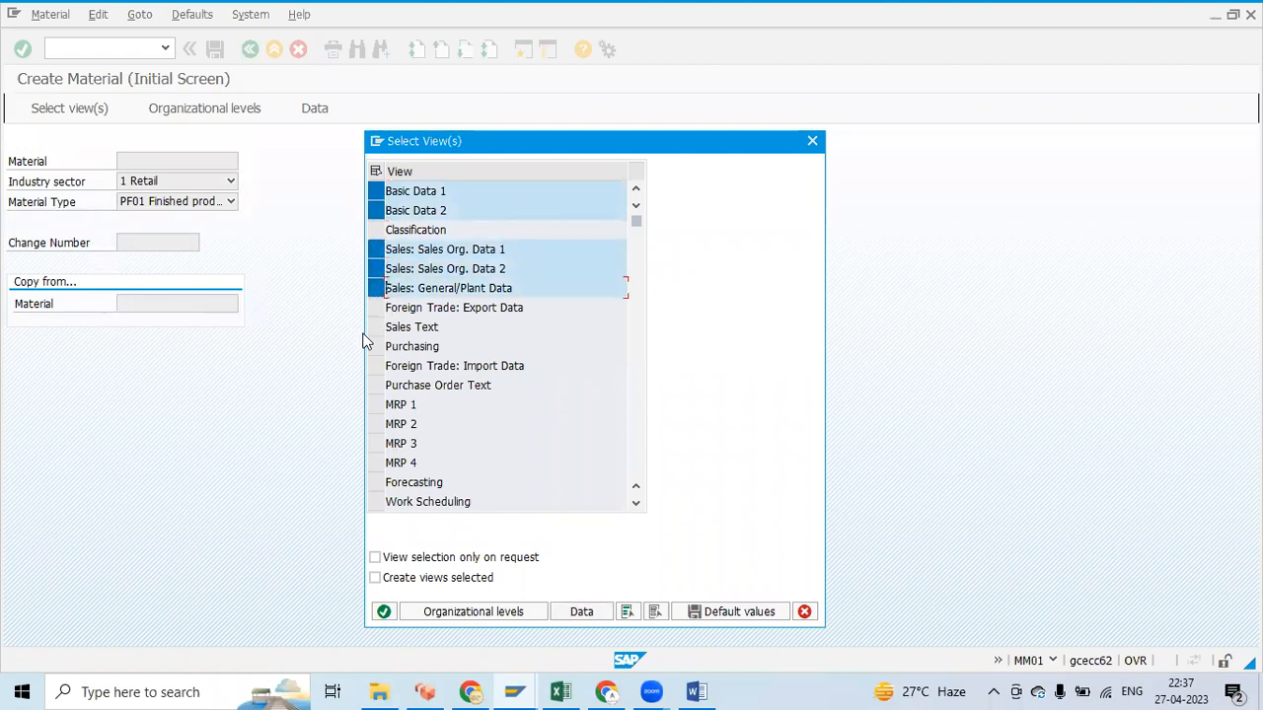
click(376, 405)
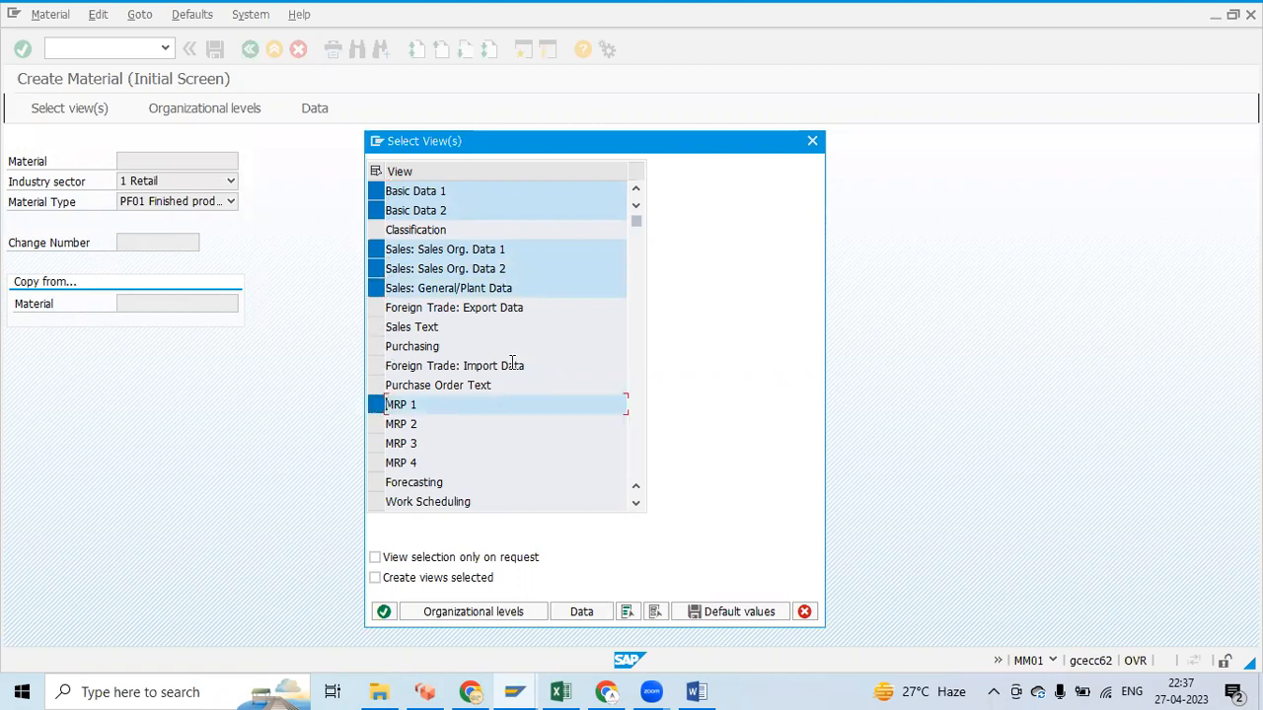
scroll(379, 446, down, 1)
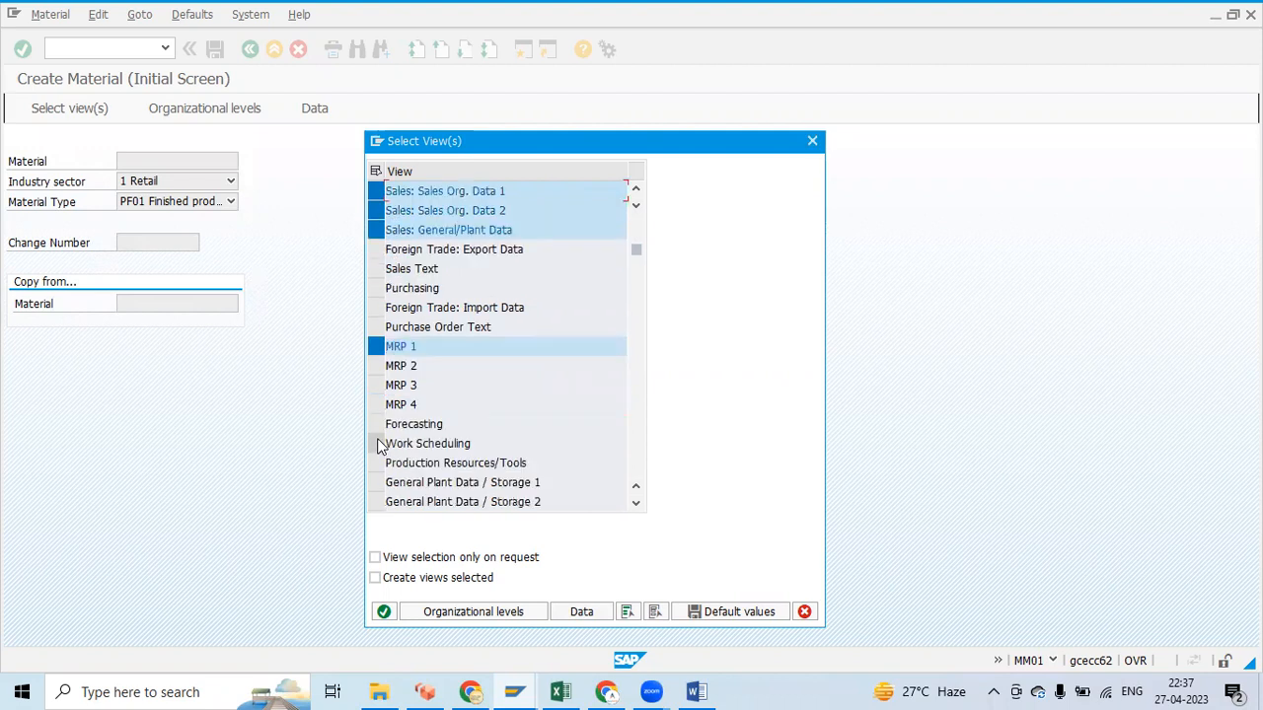
click(381, 366)
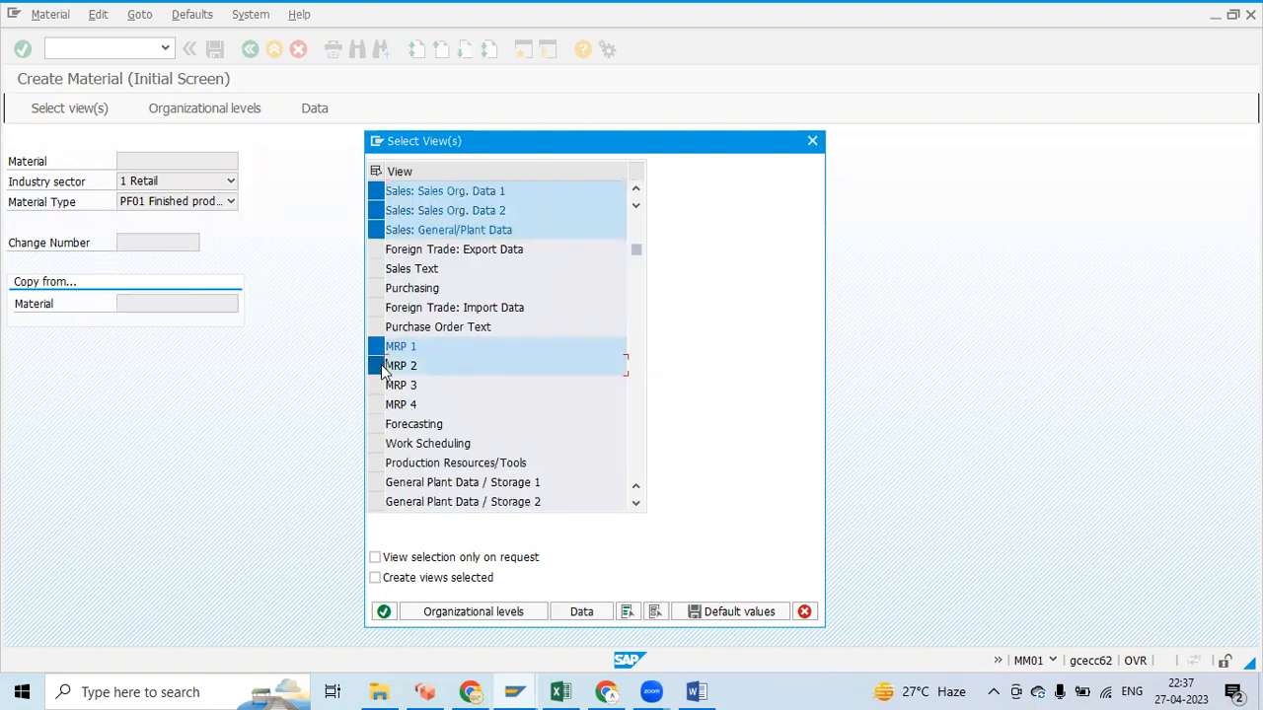
scroll(375, 250, down, 2)
click(376, 247)
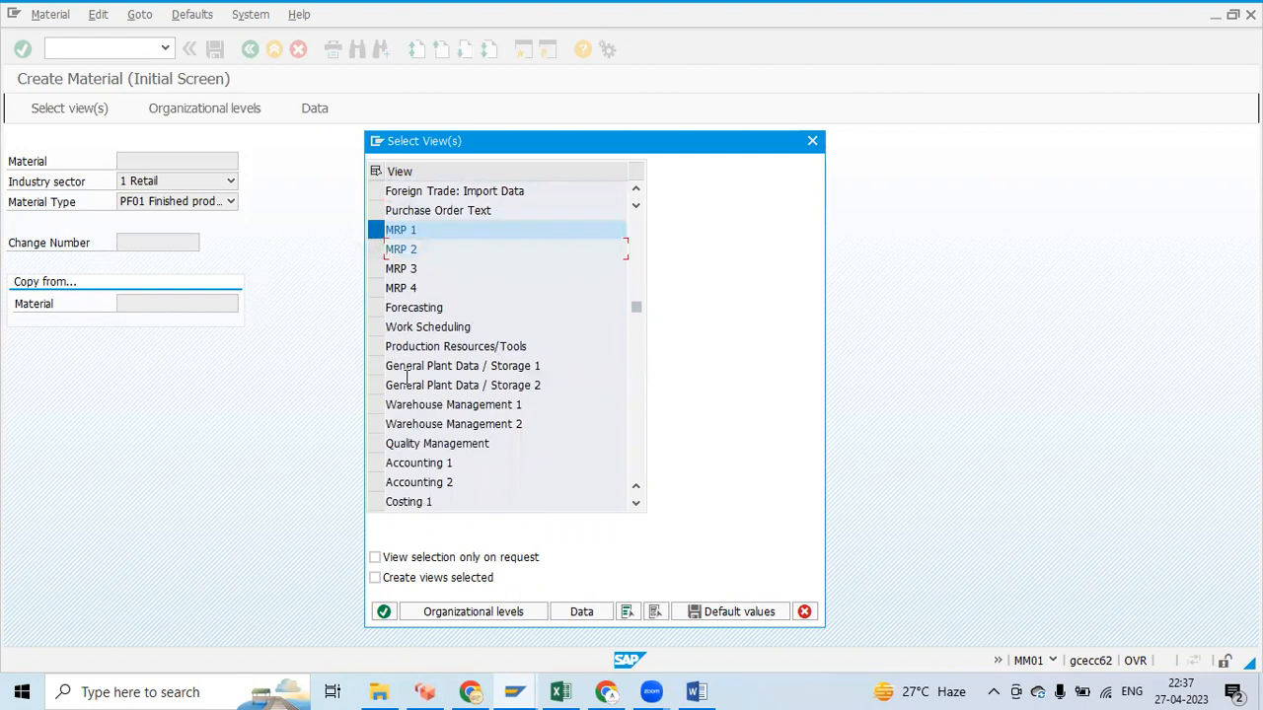
- Add the General Plant Data / Storage 1 and Accounting 1 views to the material's view selection
scroll(484, 481, up, 3)
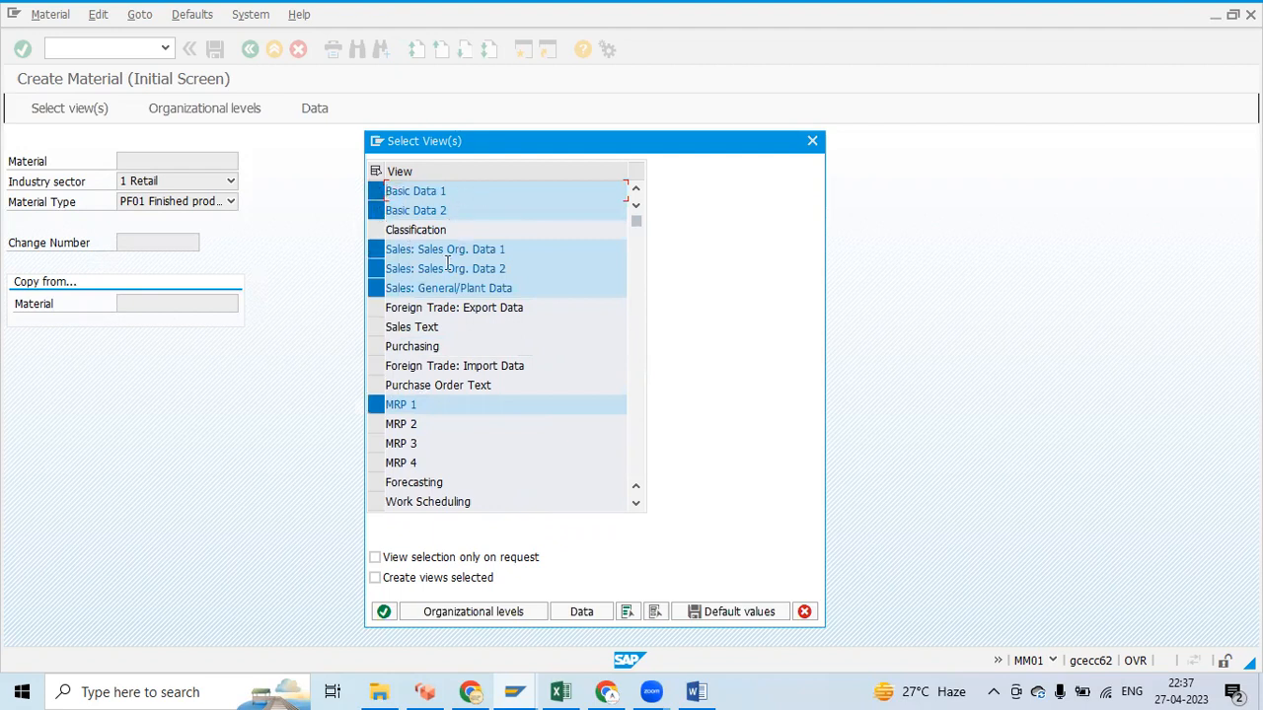
scroll(386, 385, down, 2)
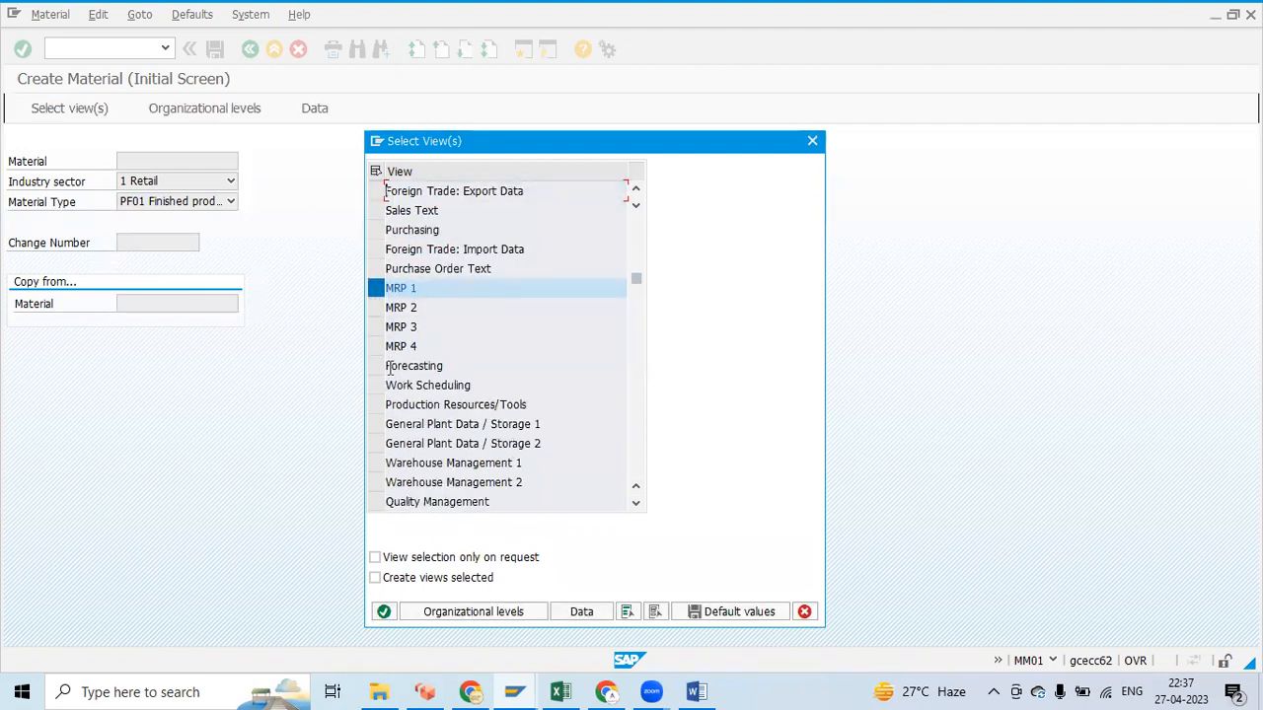
scroll(380, 296, down, 1)
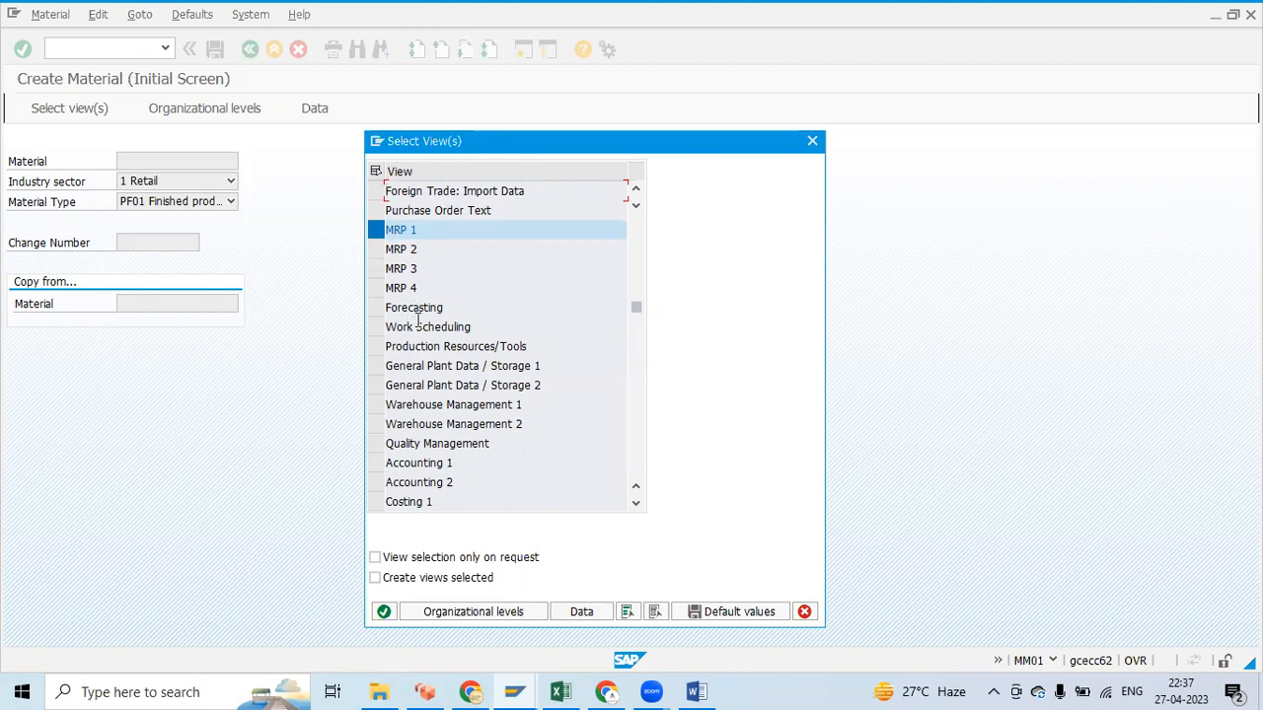
scroll(389, 390, down, 1)
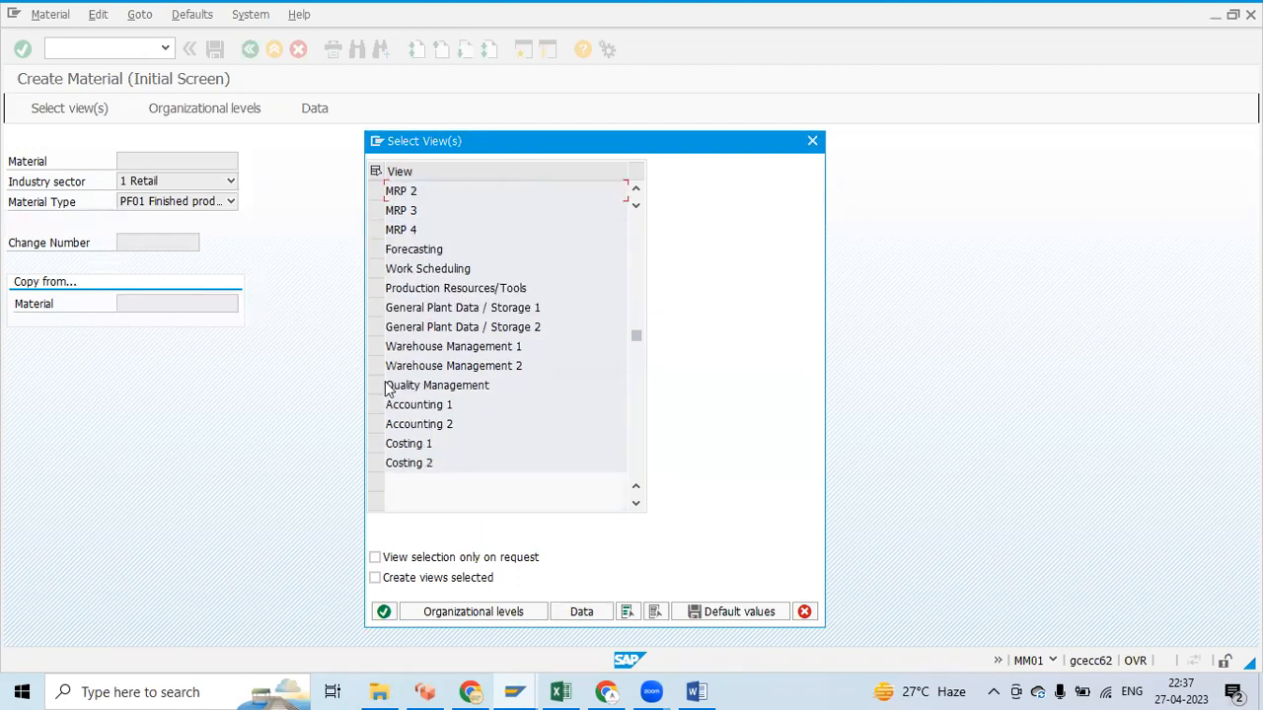
click(377, 308)
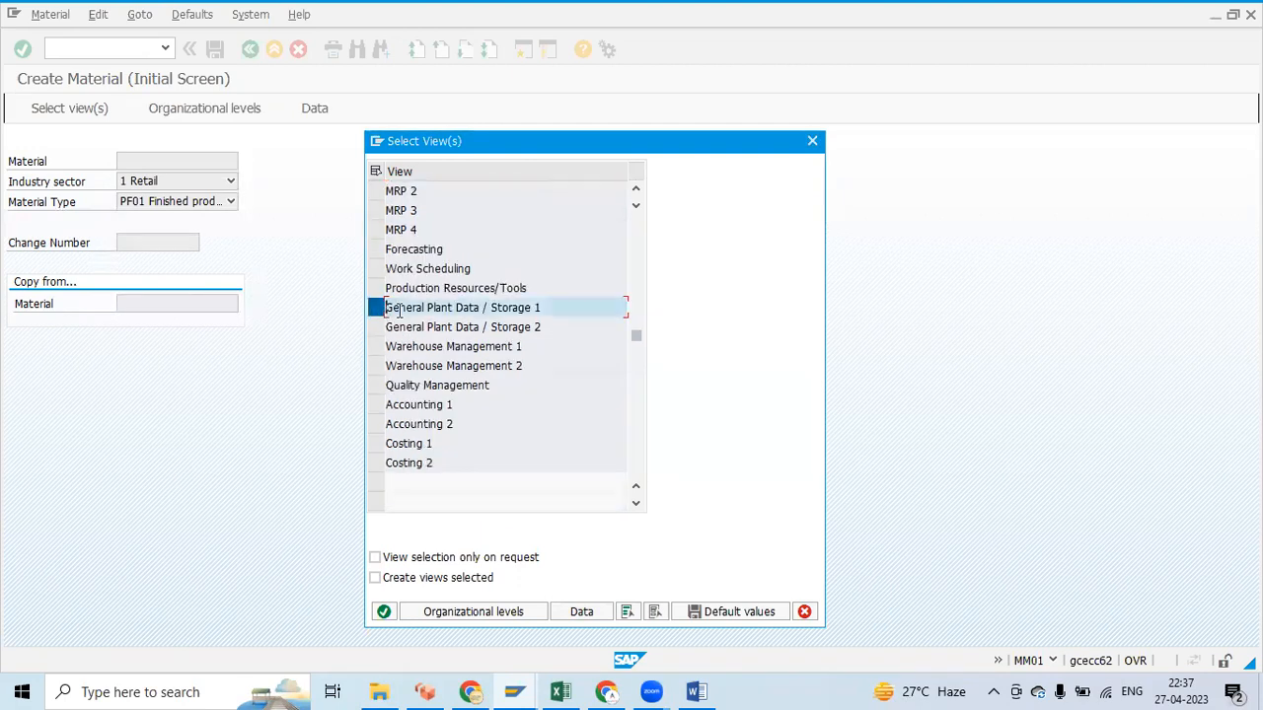
click(379, 405)
scroll(410, 408, down, 1)
scroll(410, 405, down, 1)
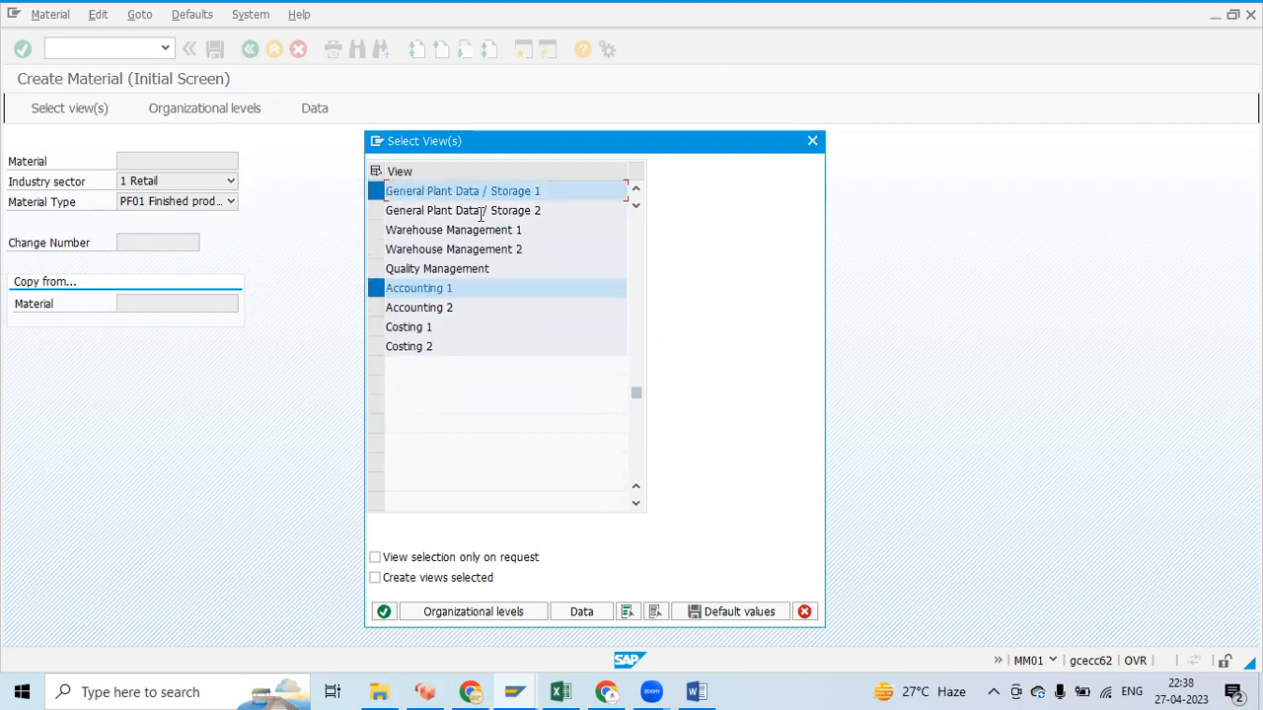
scroll(491, 408, up, 2)
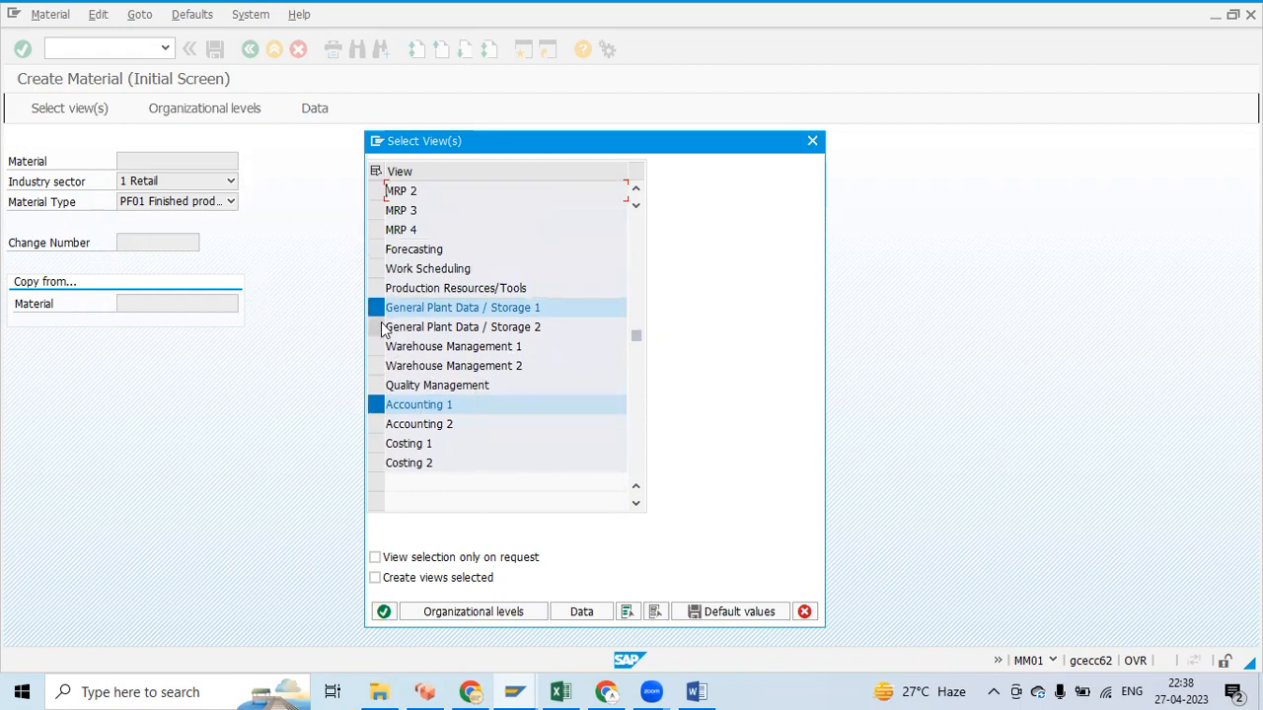
- Open the organizational levels and set the plant to P600 and the storage location to P601
click(465, 612)
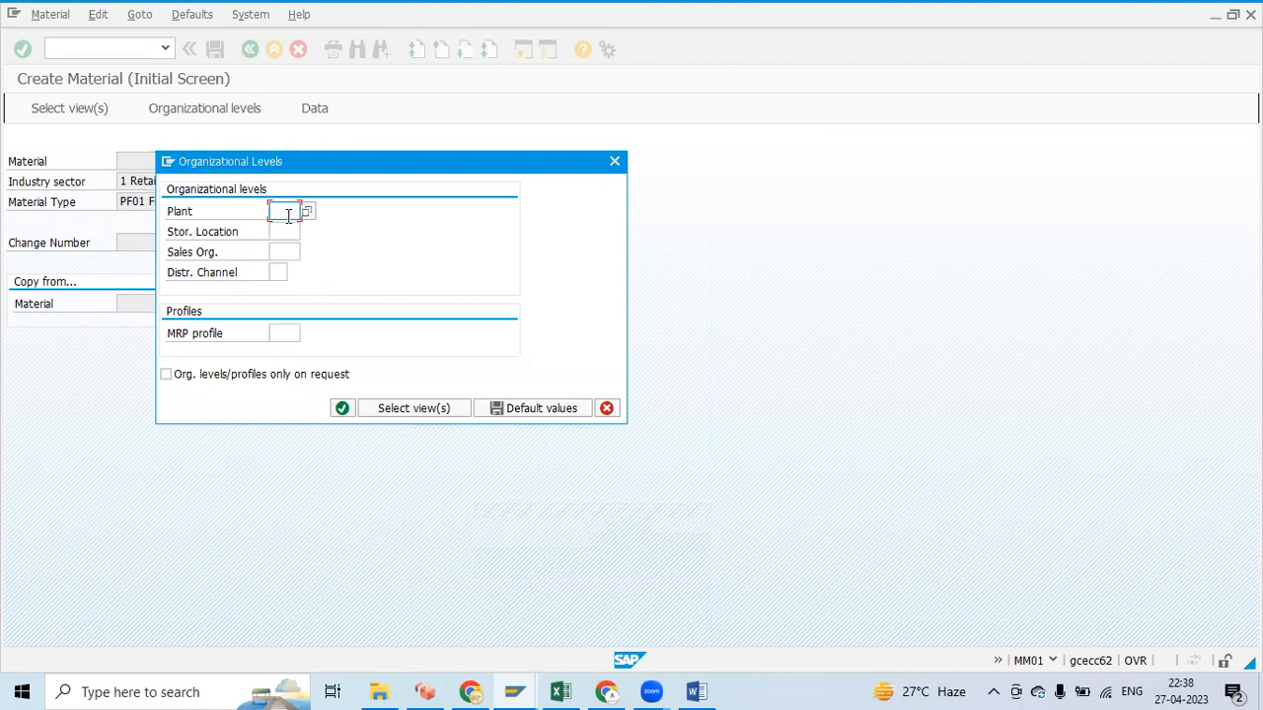
key(BackSpace)
click(285, 228)
click(288, 231)
key(BackSpace)
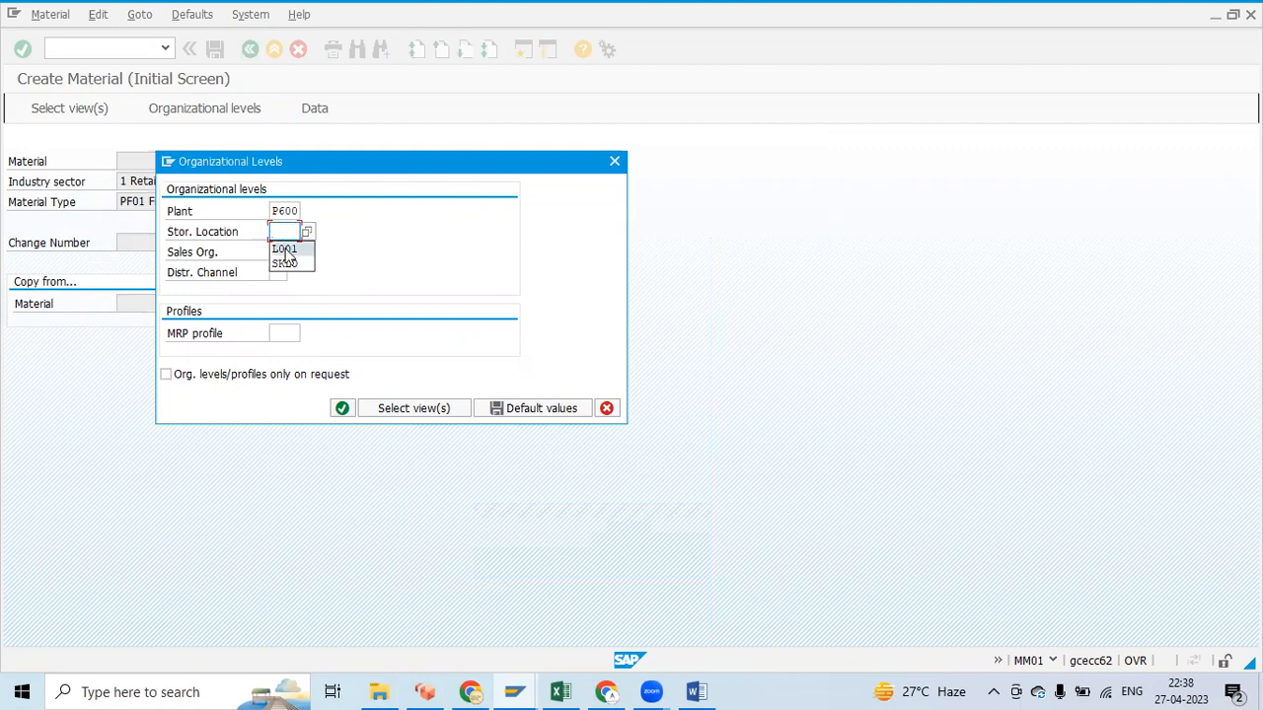
text(P)
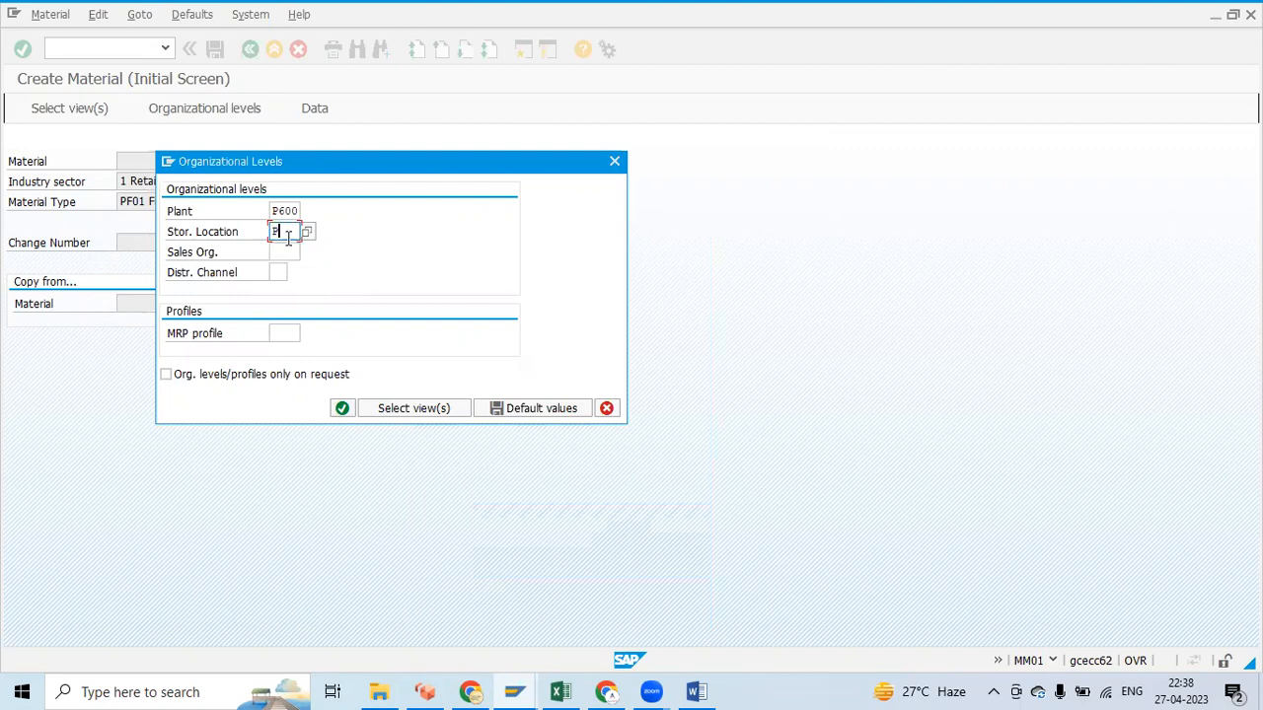
text(601)
- Set the sales organization to P100 and the distribution channel to P7, and continue to the material's Basic data 1 view
click(279, 252)
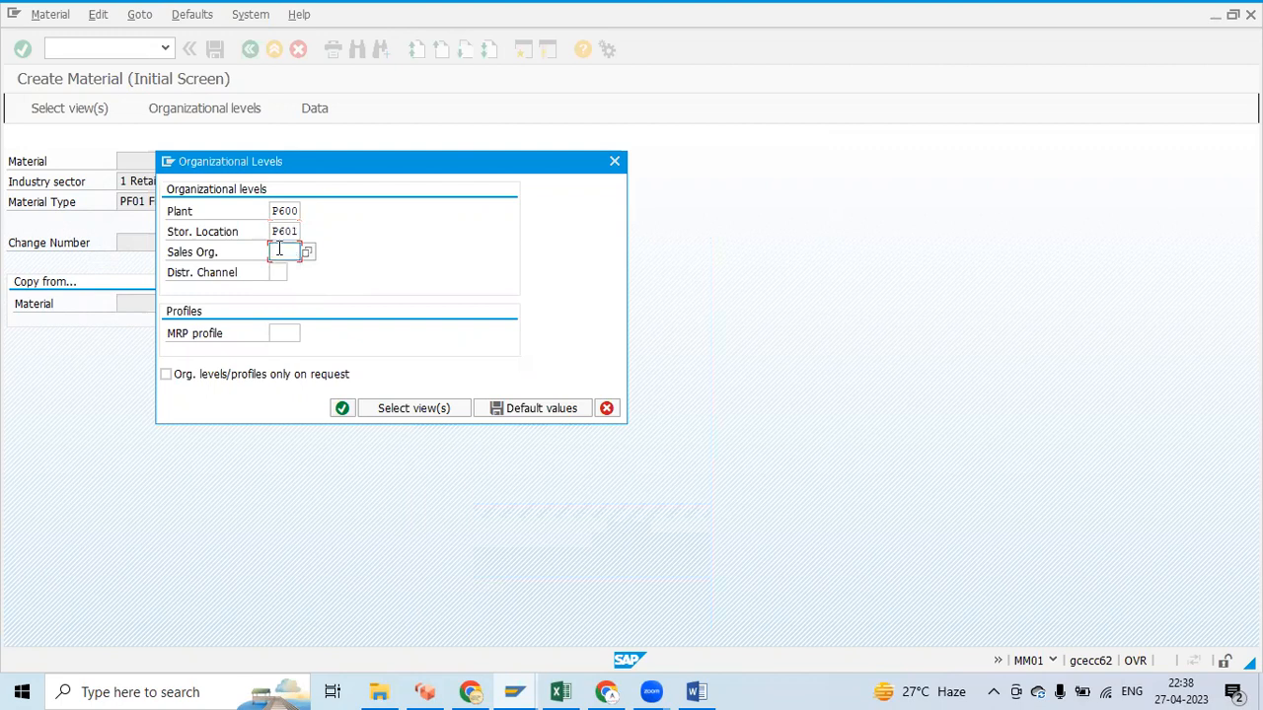
key(BackSpace)
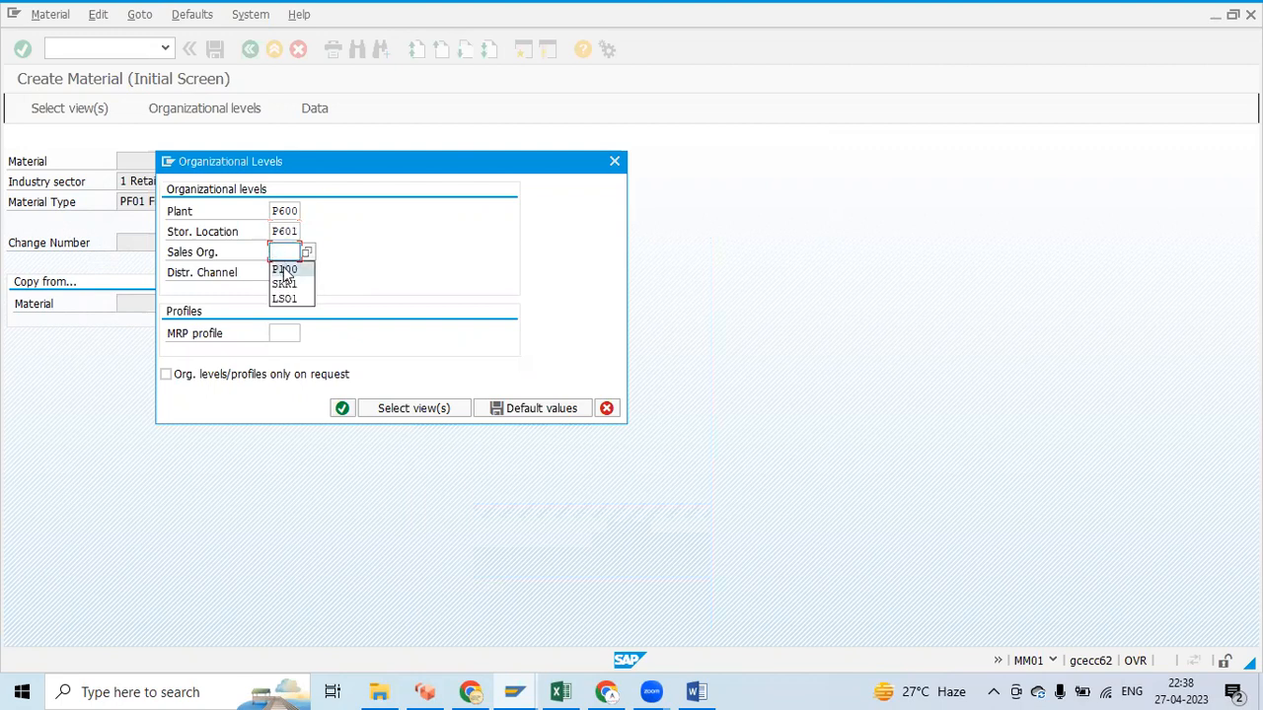
click(283, 270)
click(282, 273)
key(BackSpace)
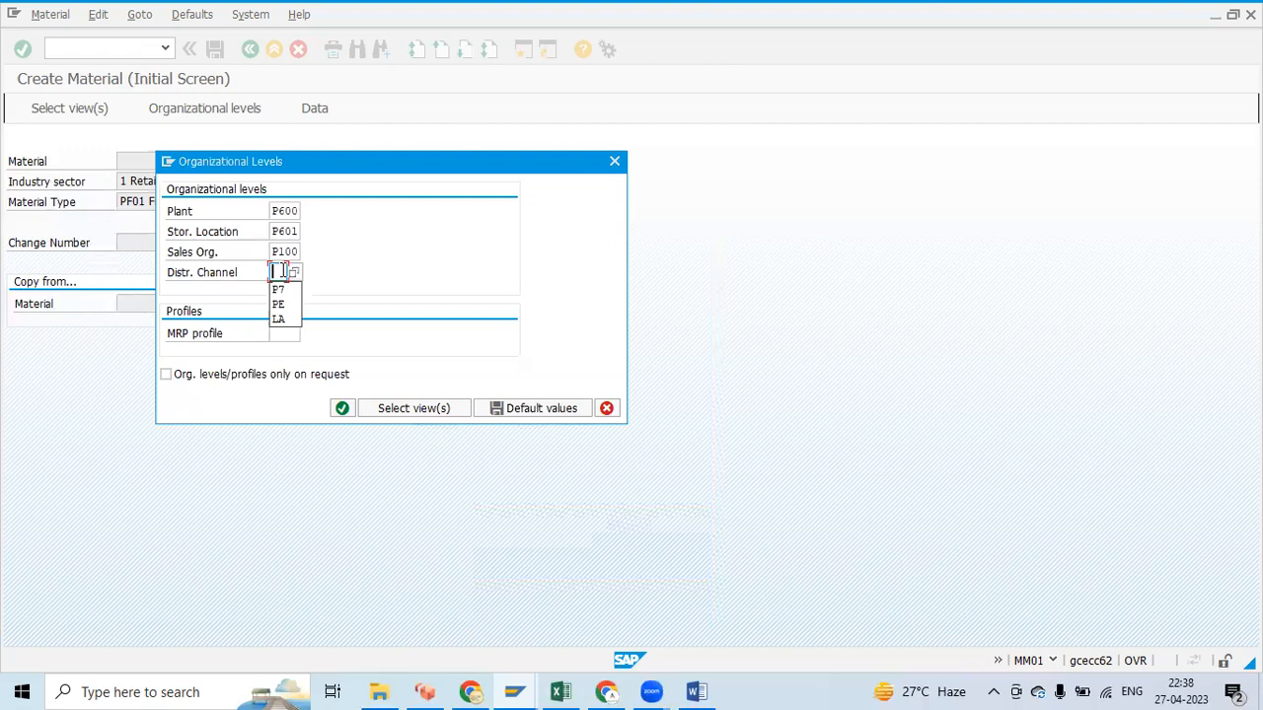
click(282, 291)
click(288, 276)
key(BackSpace)
key(BackSpace)
text(P)
click(279, 290)
click(341, 409)
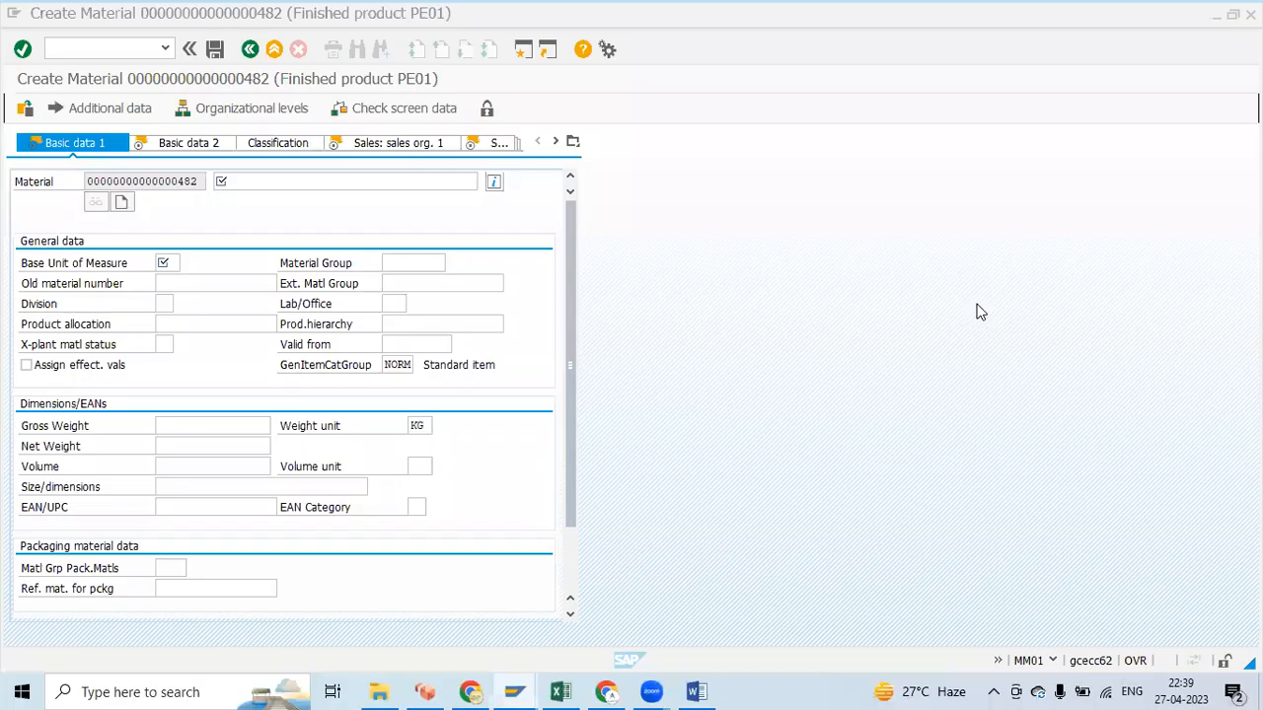
- Enter PE-002 as the material description and set the base unit of measure to EA
click(274, 181)
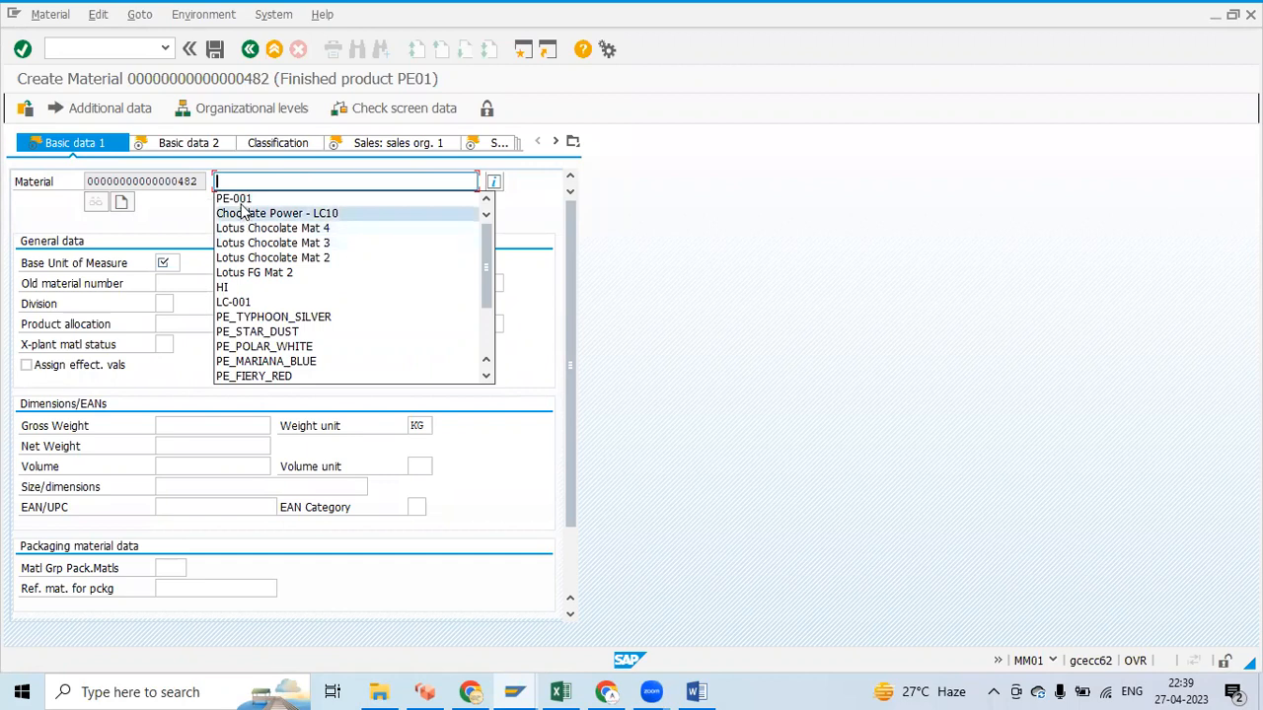
click(247, 198)
key(BackSpace)
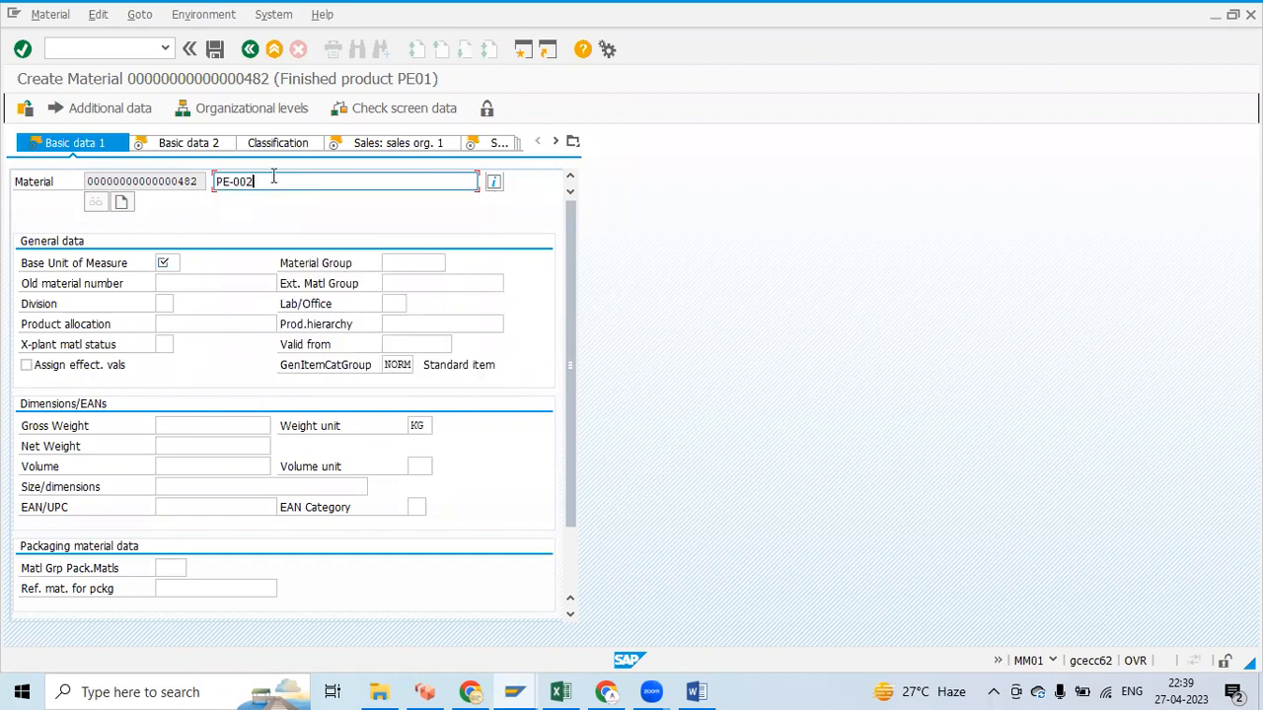
text(2)
click(173, 263)
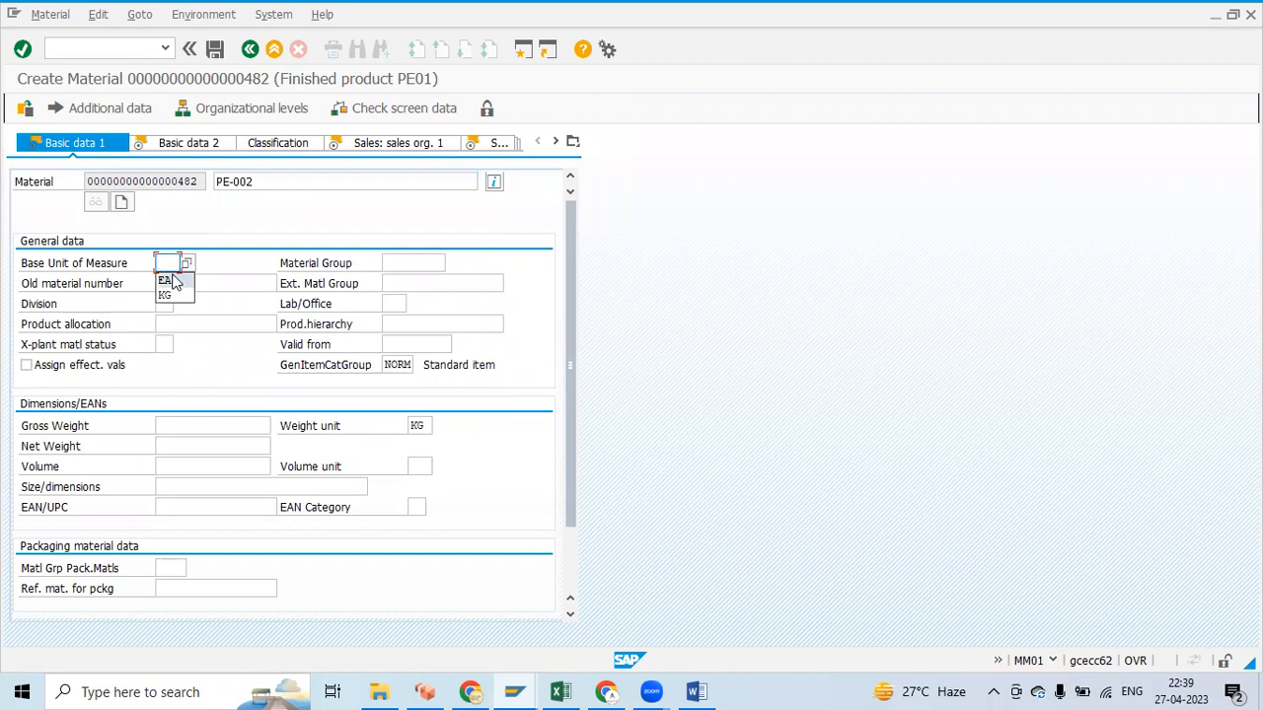
click(165, 280)
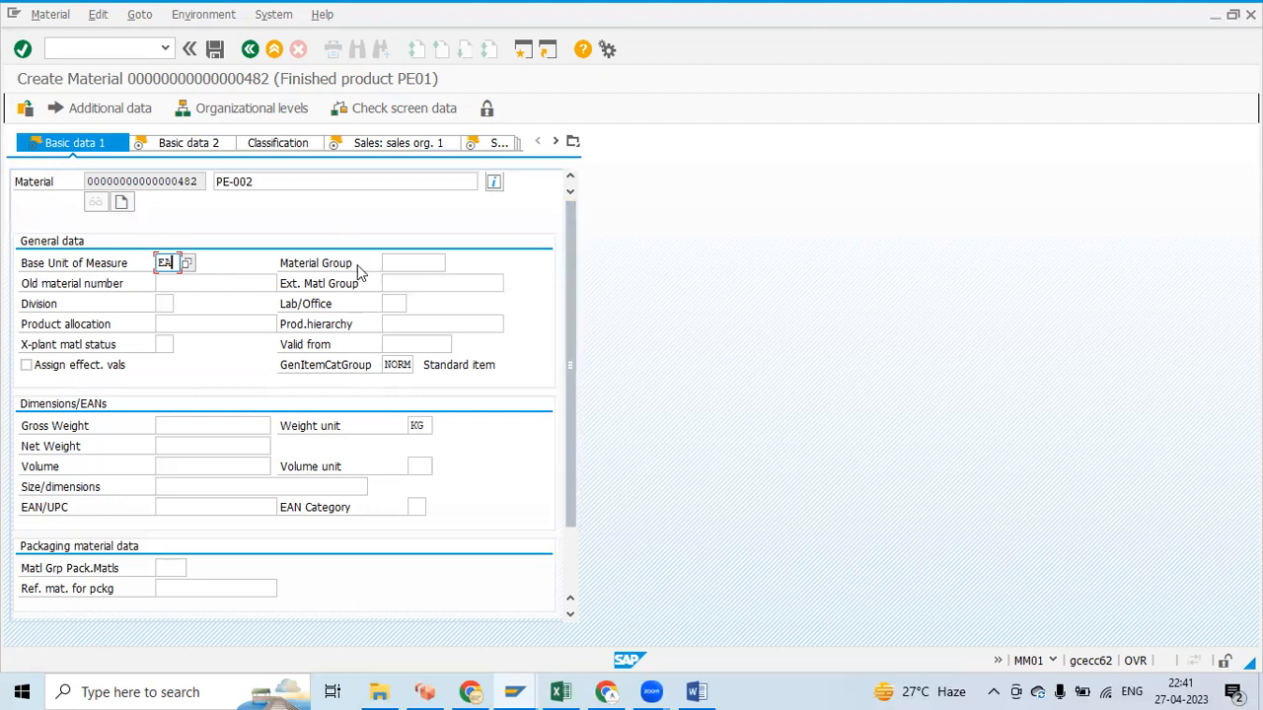
- Set the material group to PMG01 and the division to PD in the general data
click(400, 264)
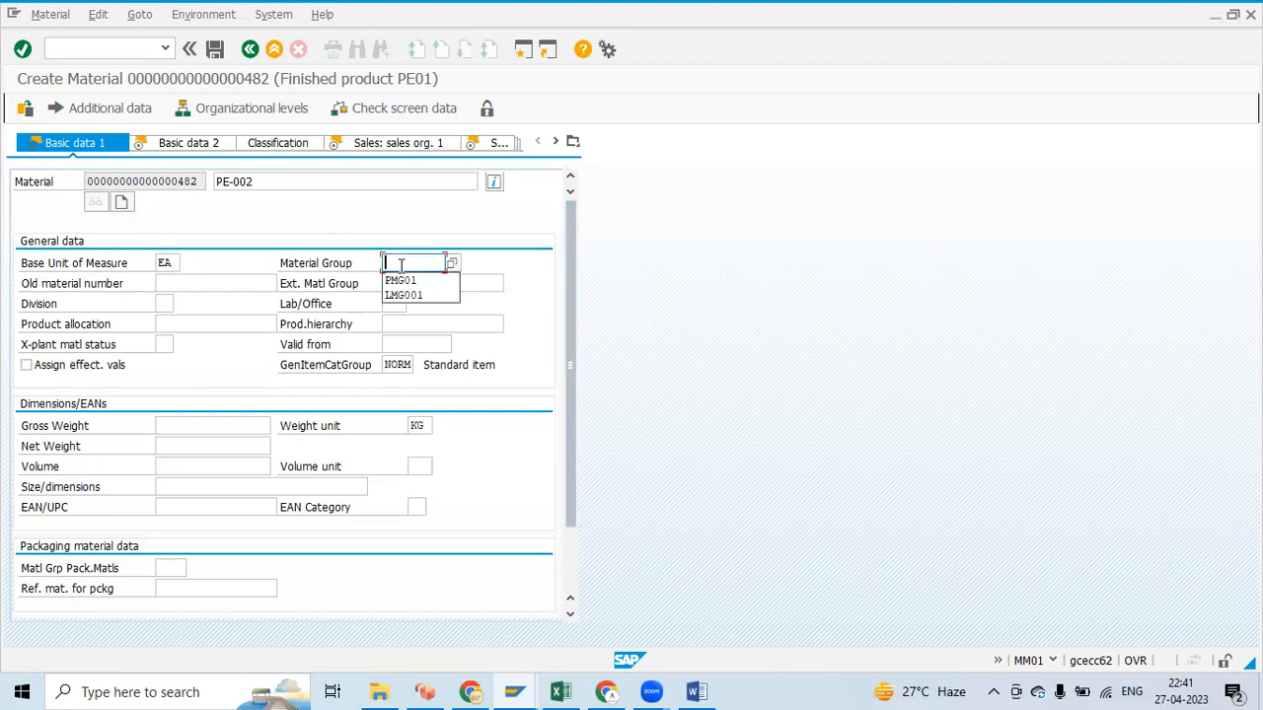
click(399, 280)
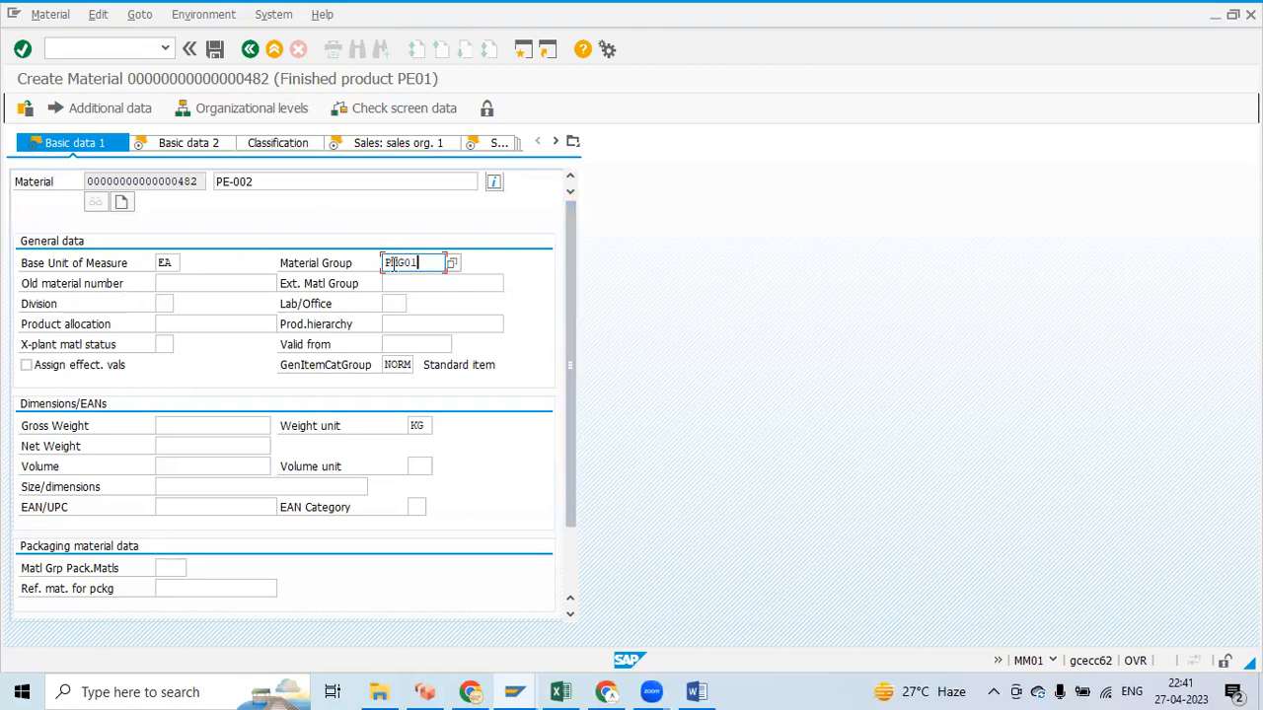
click(168, 304)
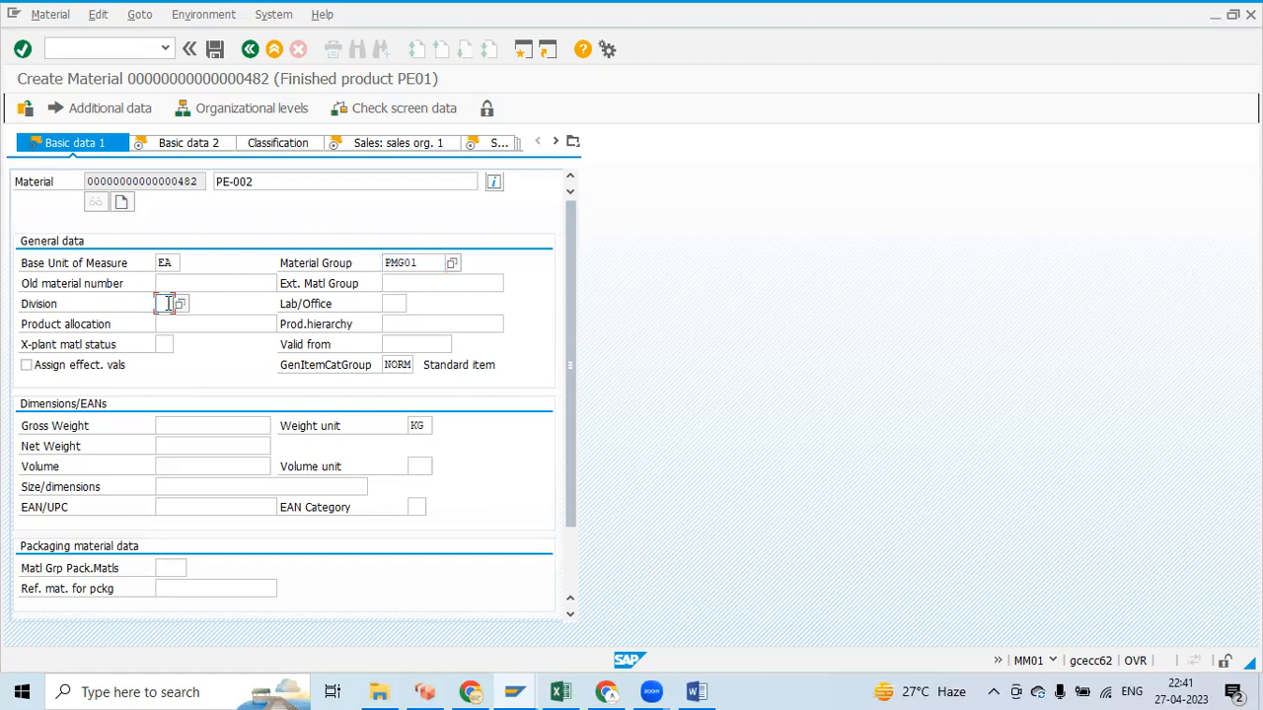
click(164, 321)
click(399, 323)
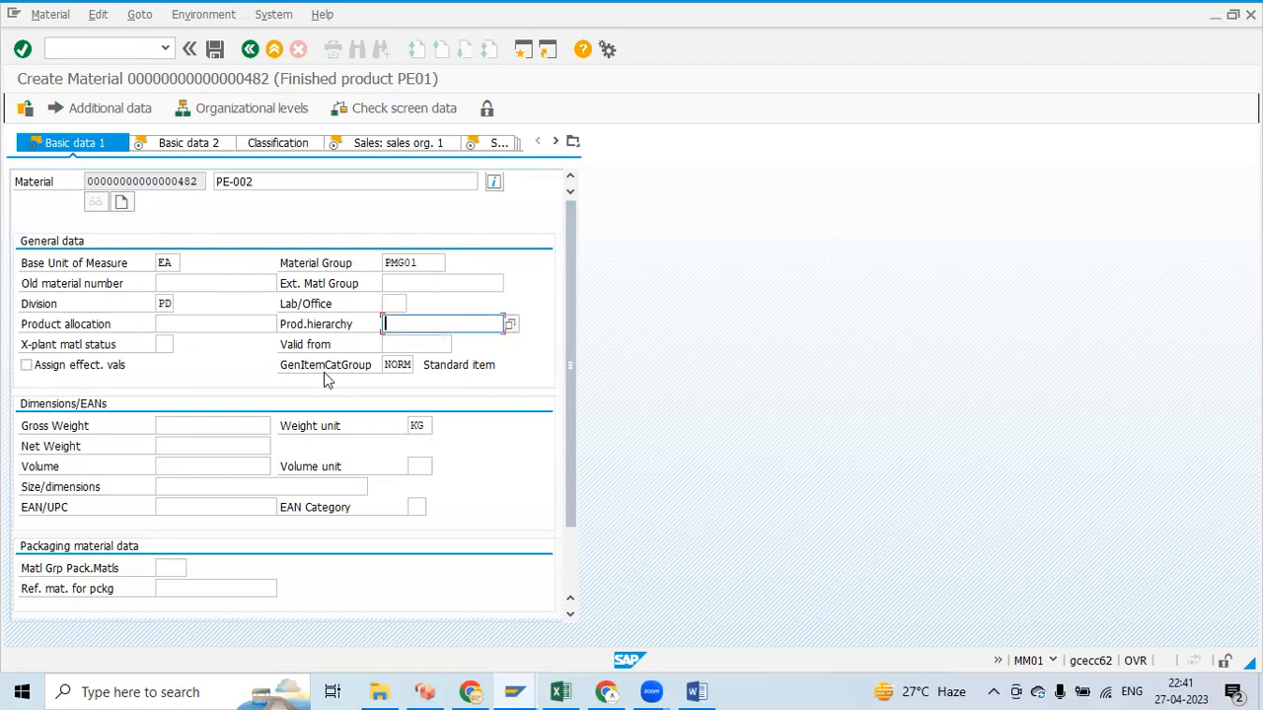
- Enter a gross weight of 12 and a net weight of 10 for the material in Basic data 1
click(207, 425)
text(12)
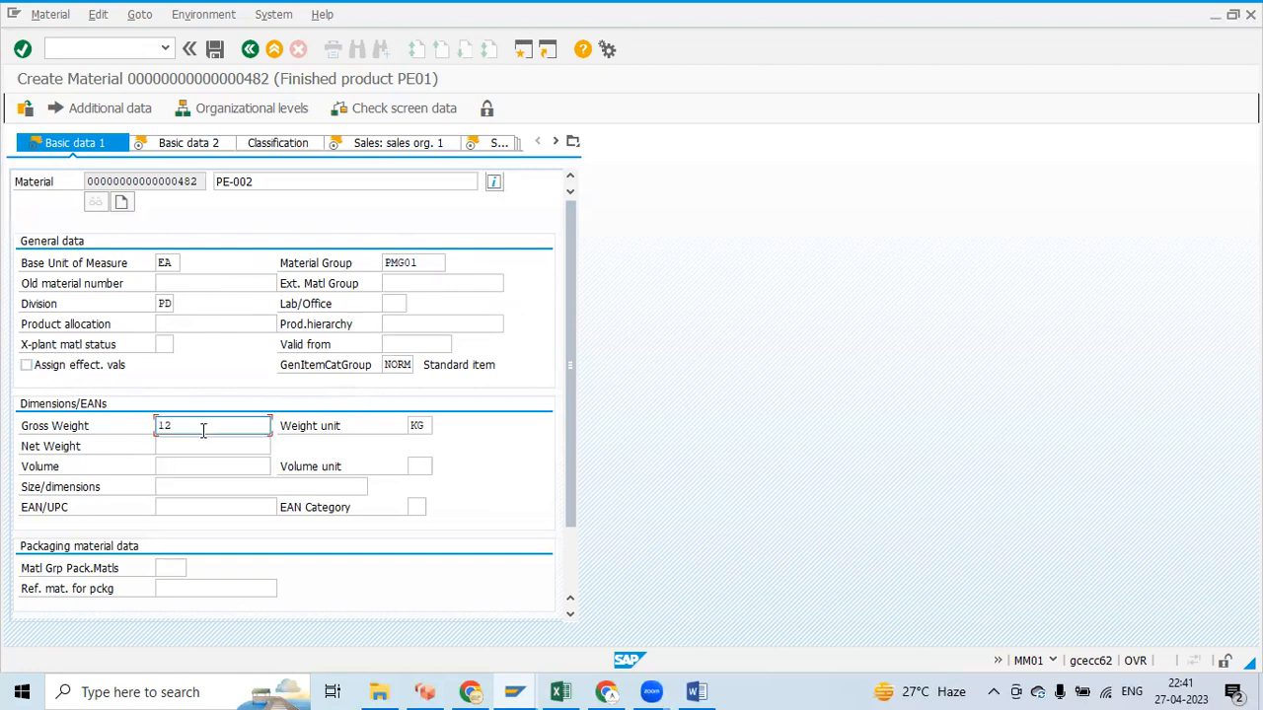
click(197, 446)
text(10)
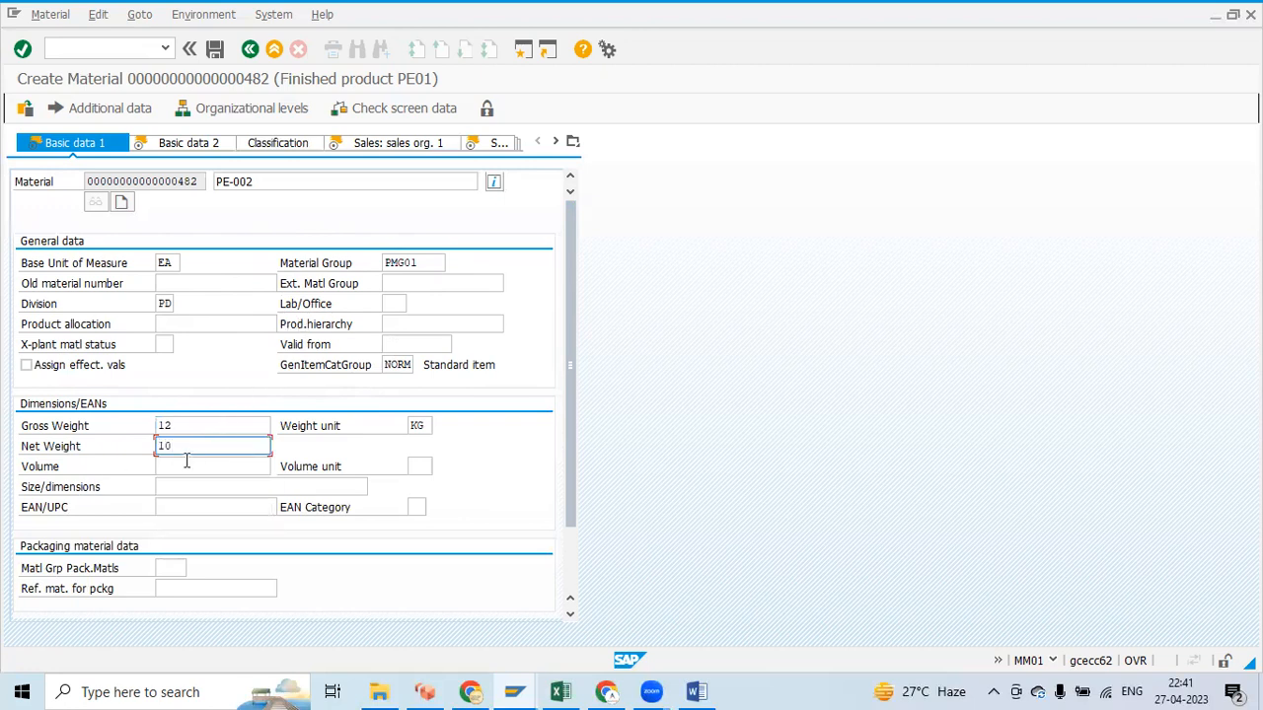
scroll(144, 525, down, 2)
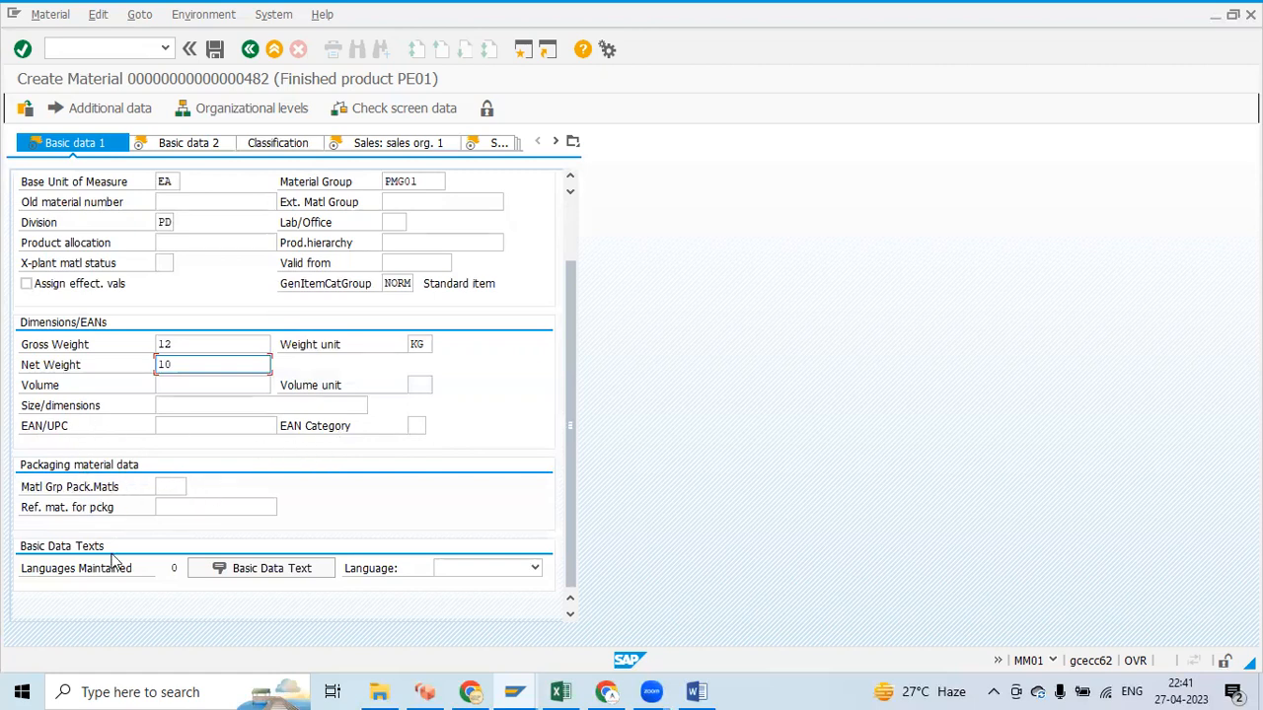
click(169, 486)
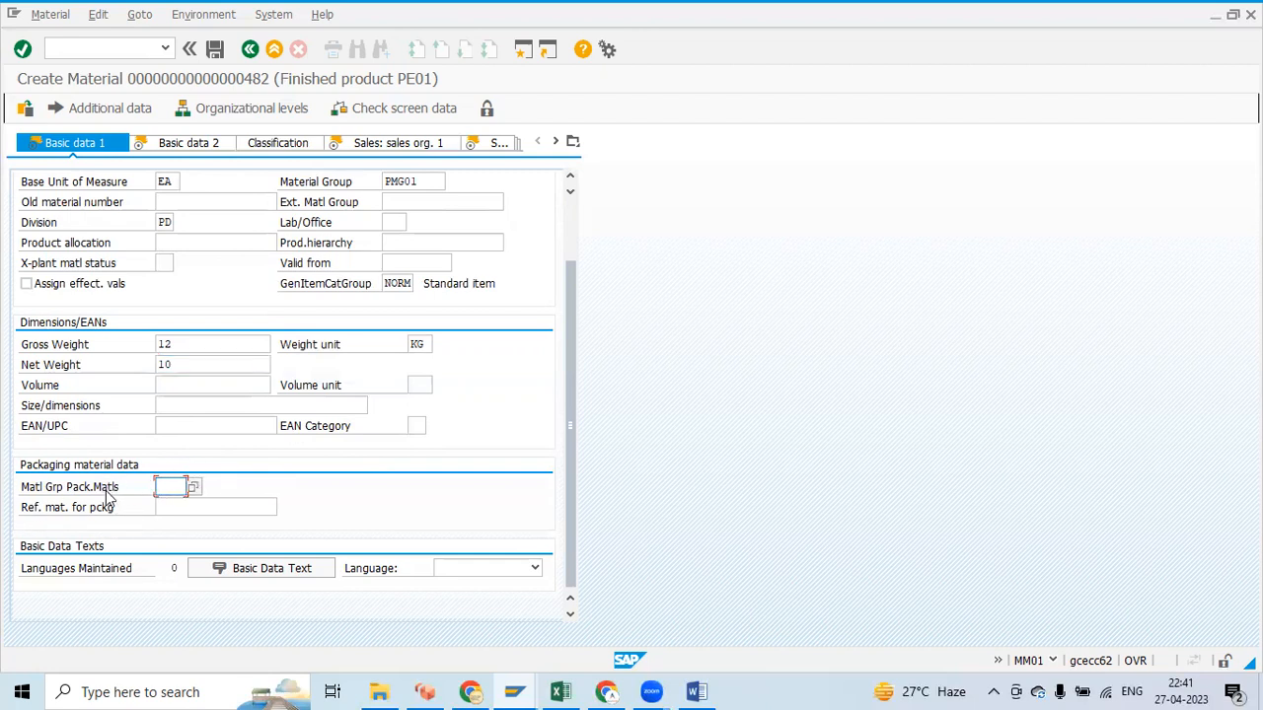
scroll(420, 497, up, 3)
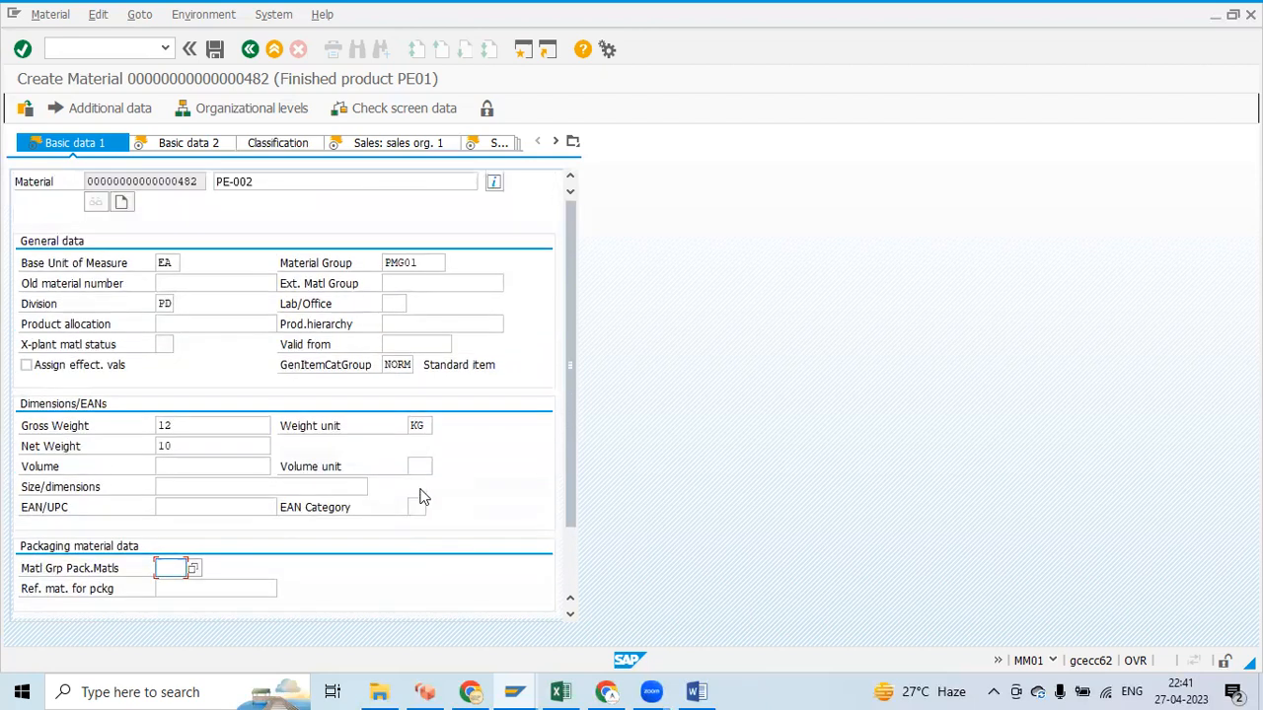
- Open the Basic data 2 view and look through its environment, design drawing and configuration fields
click(177, 146)
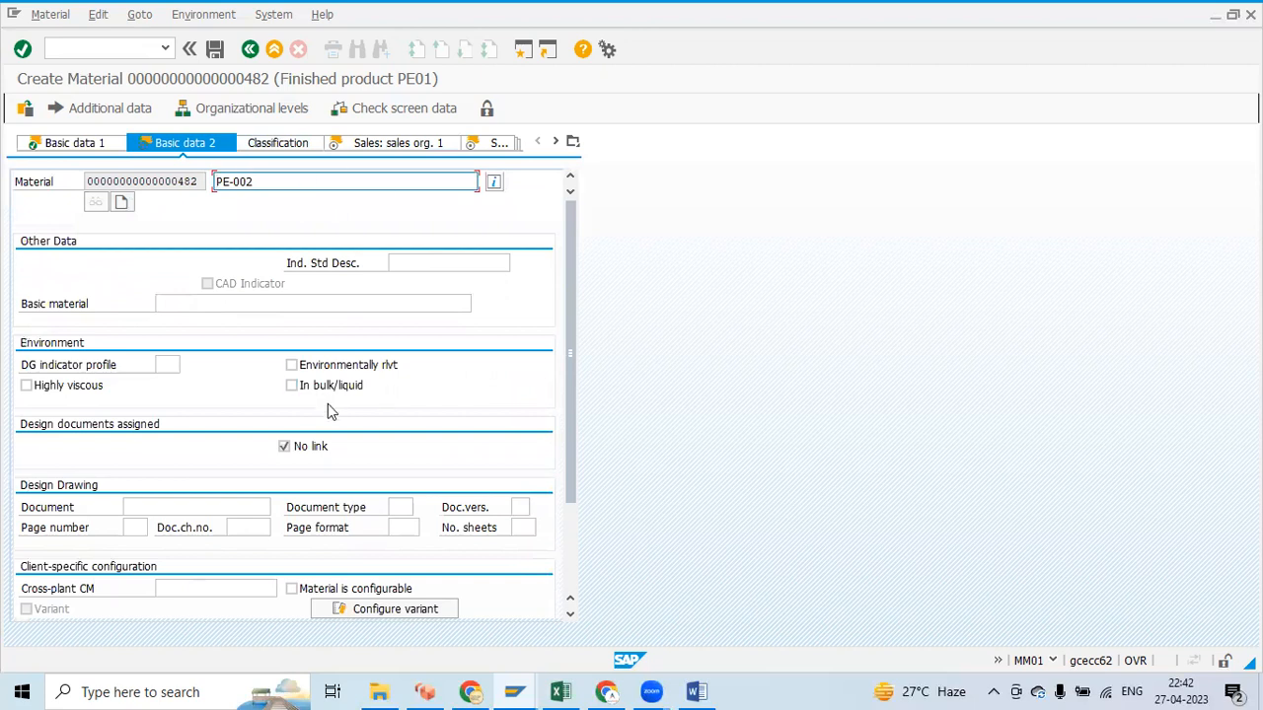
scroll(321, 406, down, 3)
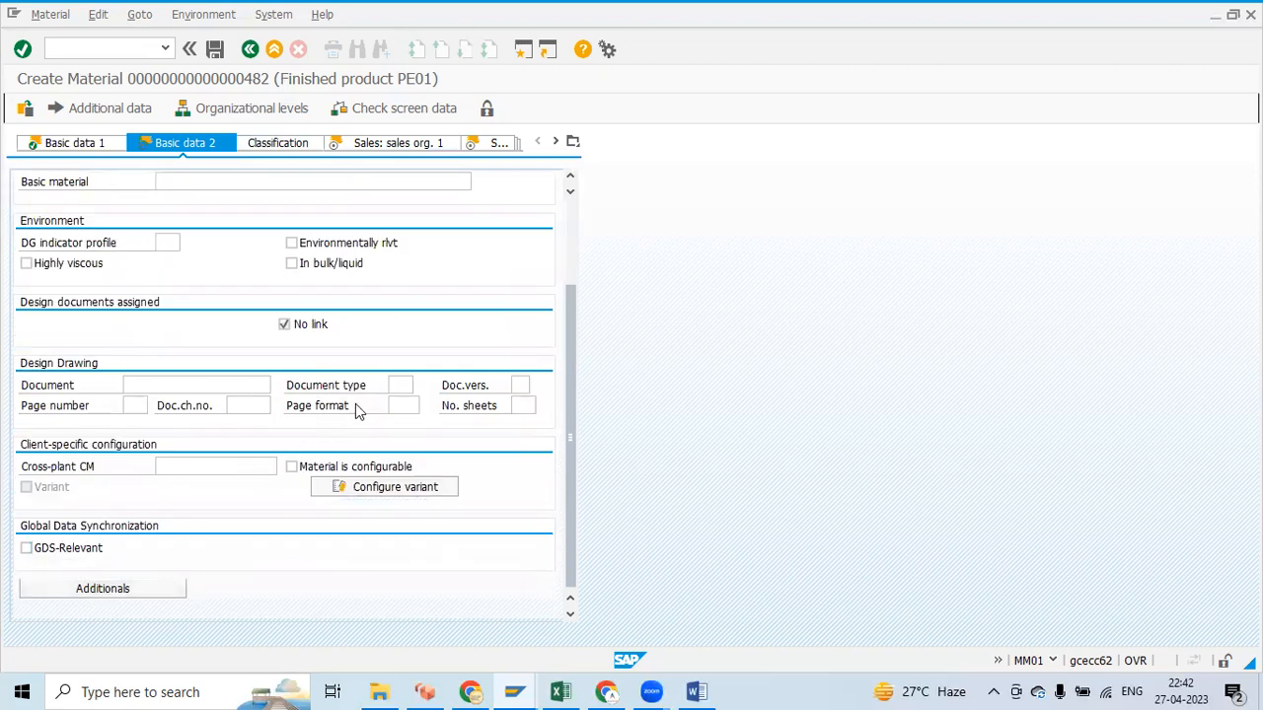
scroll(395, 374, up, 3)
scroll(311, 517, down, 3)
scroll(470, 469, up, 2)
scroll(357, 553, down, 1)
scroll(331, 520, up, 1)
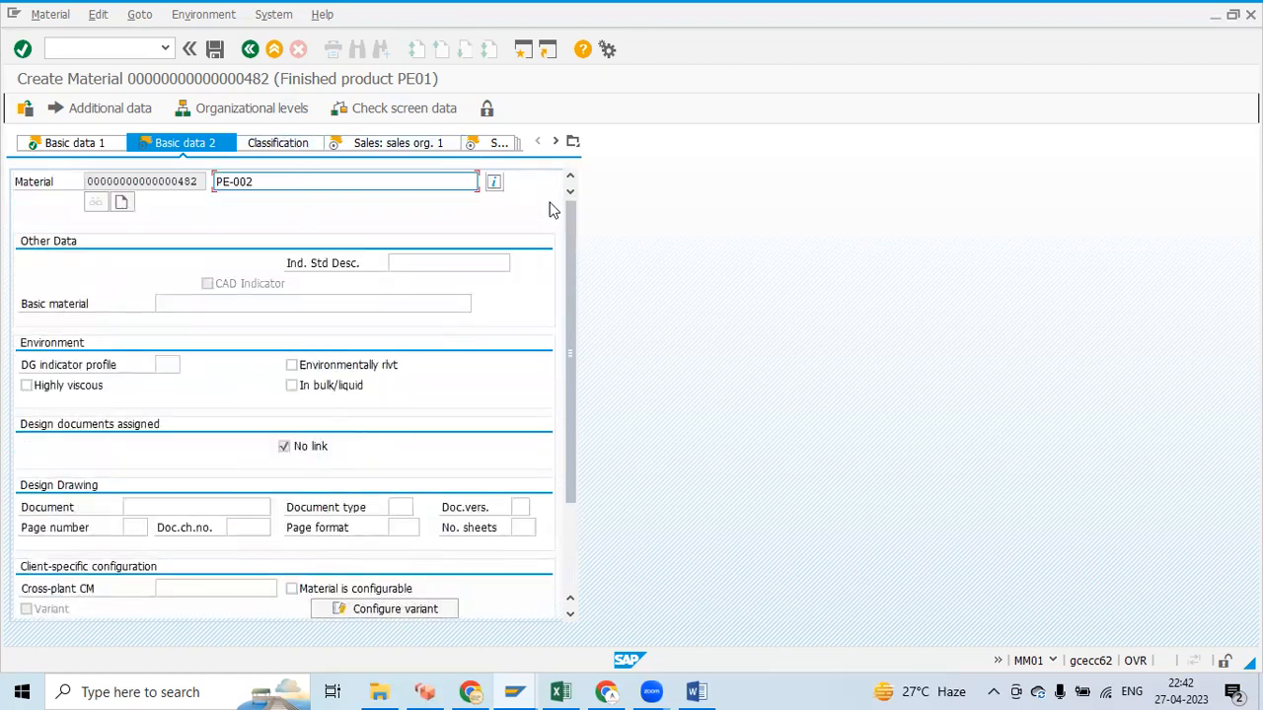
- In the Sales: sales org. 1 view, set the sales unit to PC and the delivering plant to P600
click(429, 146)
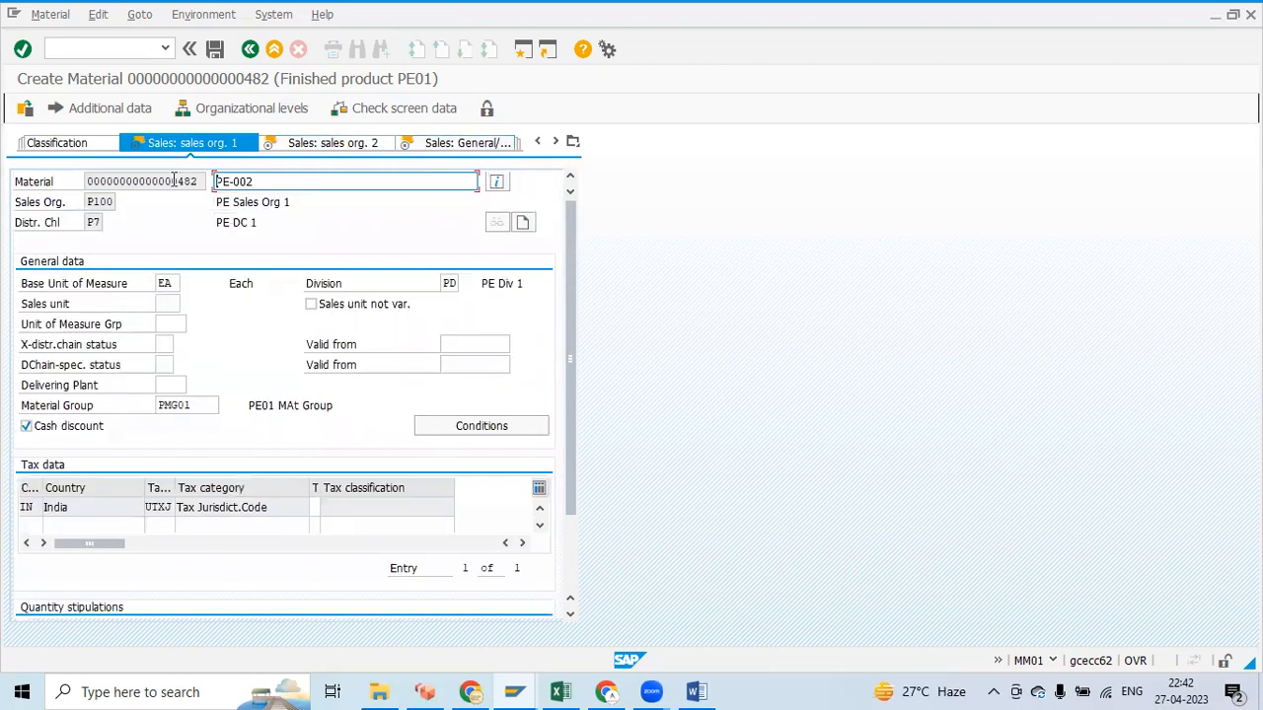
click(168, 303)
click(168, 303)
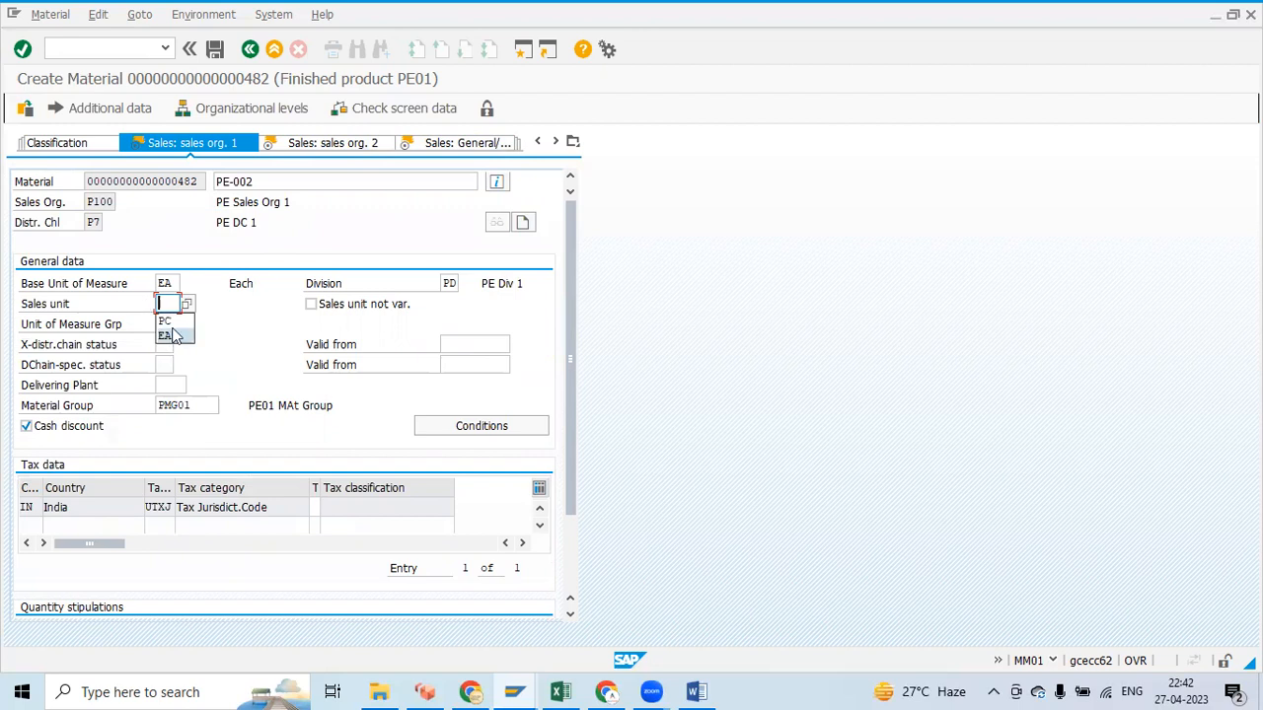
click(168, 322)
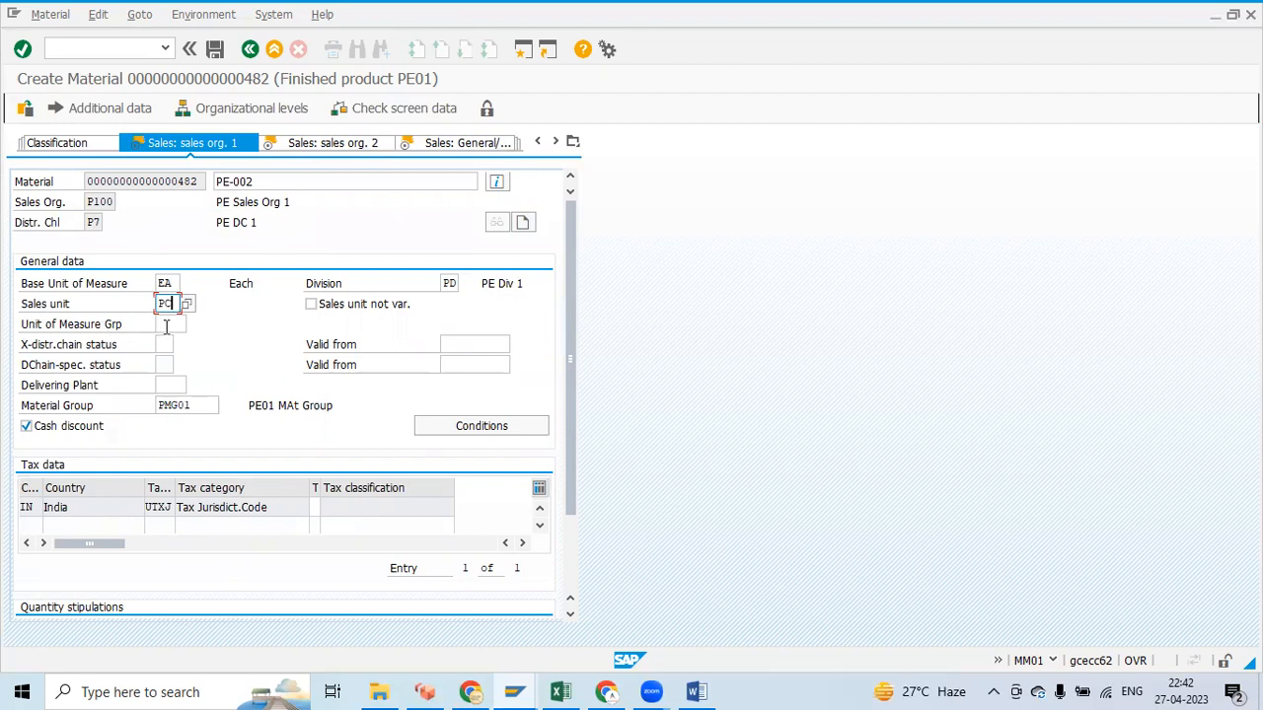
click(167, 384)
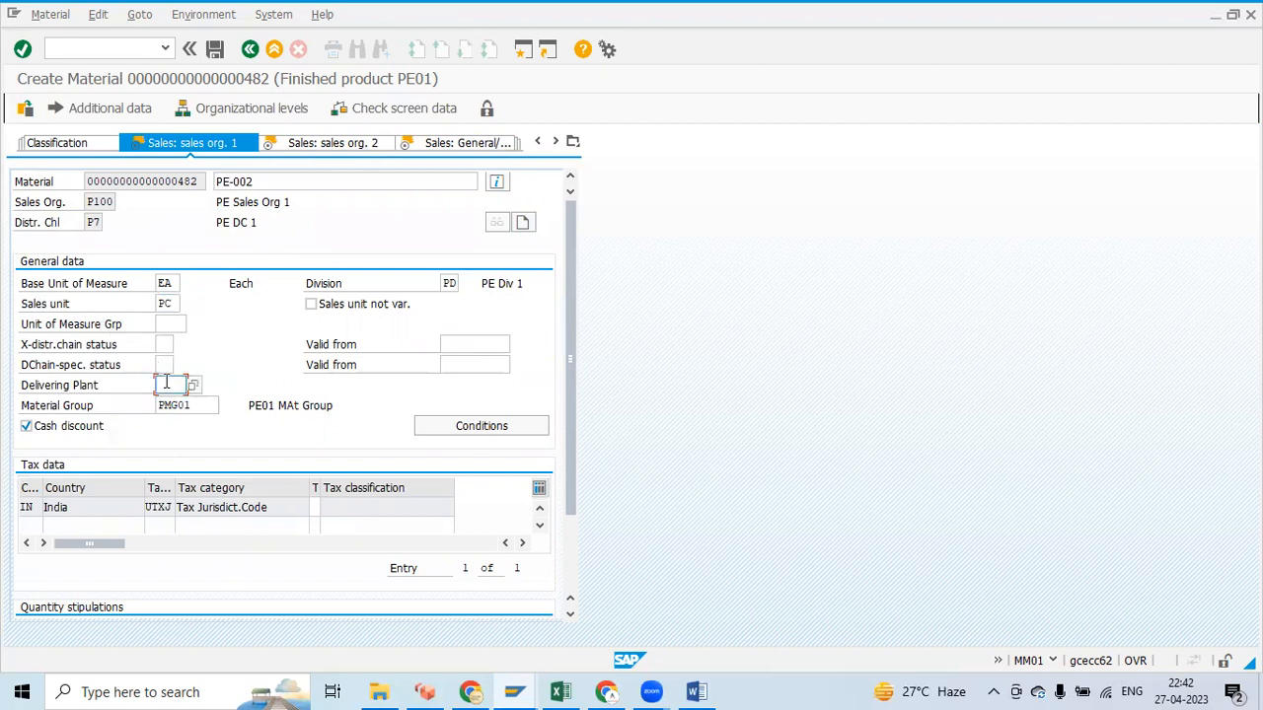
click(166, 383)
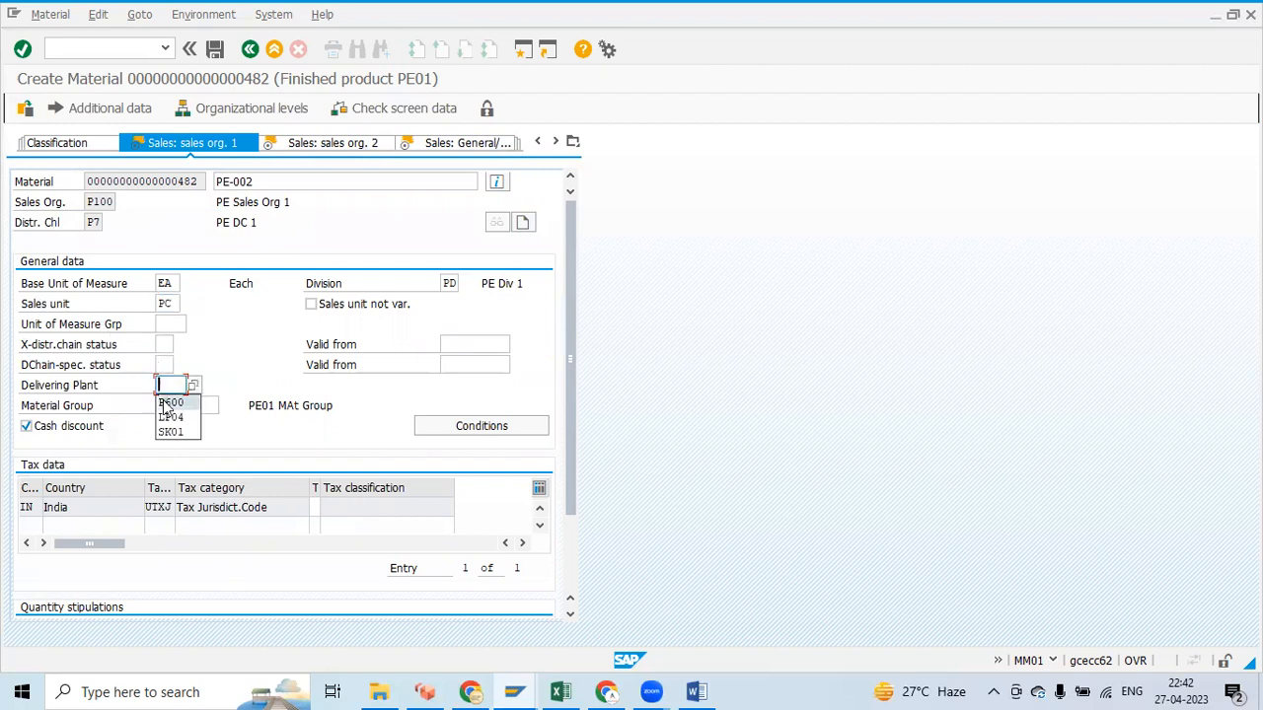
click(196, 403)
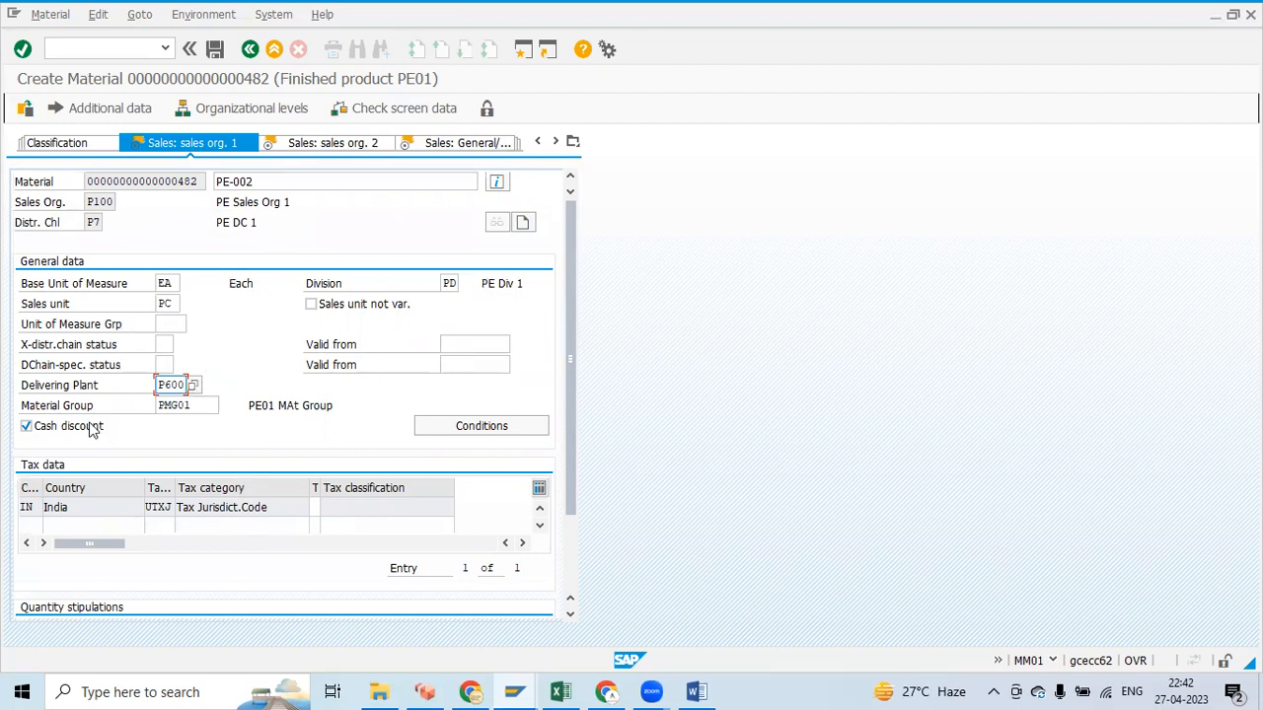
- Clear the cash discount option and set India's tax classification to 0 (Tax exempt)
scroll(441, 441, down, 3)
click(25, 364)
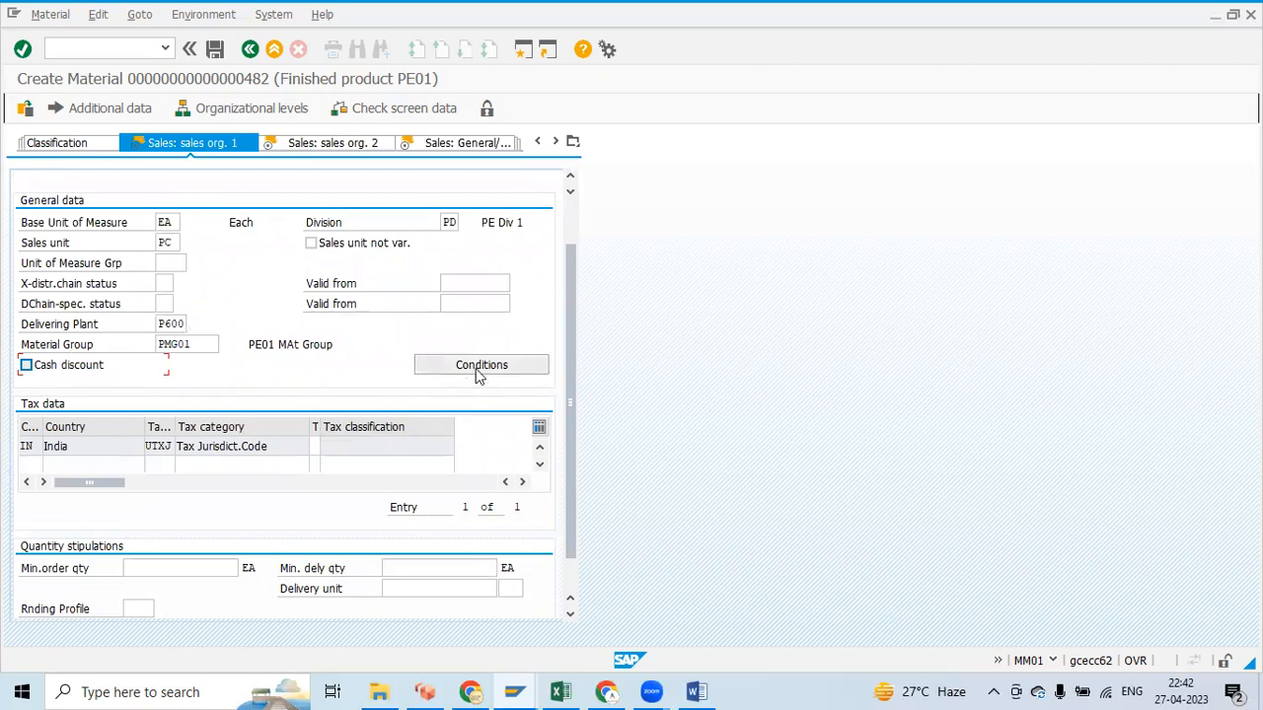
click(314, 446)
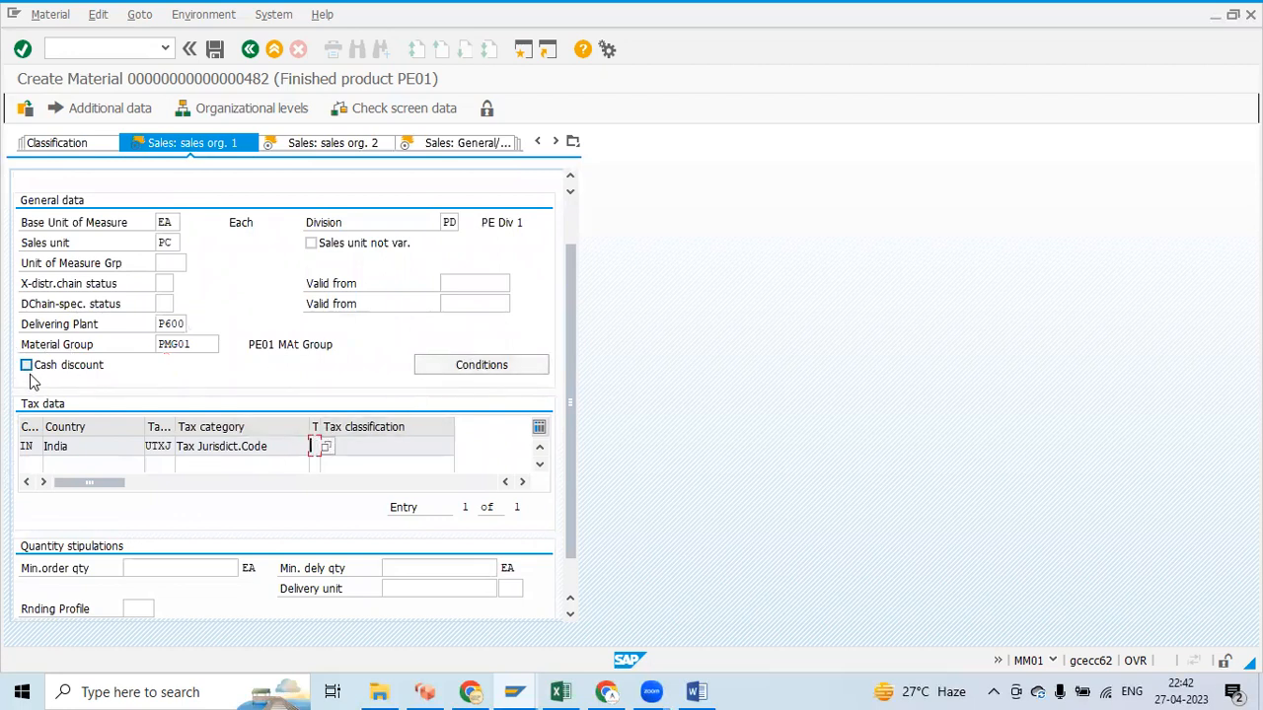
click(327, 448)
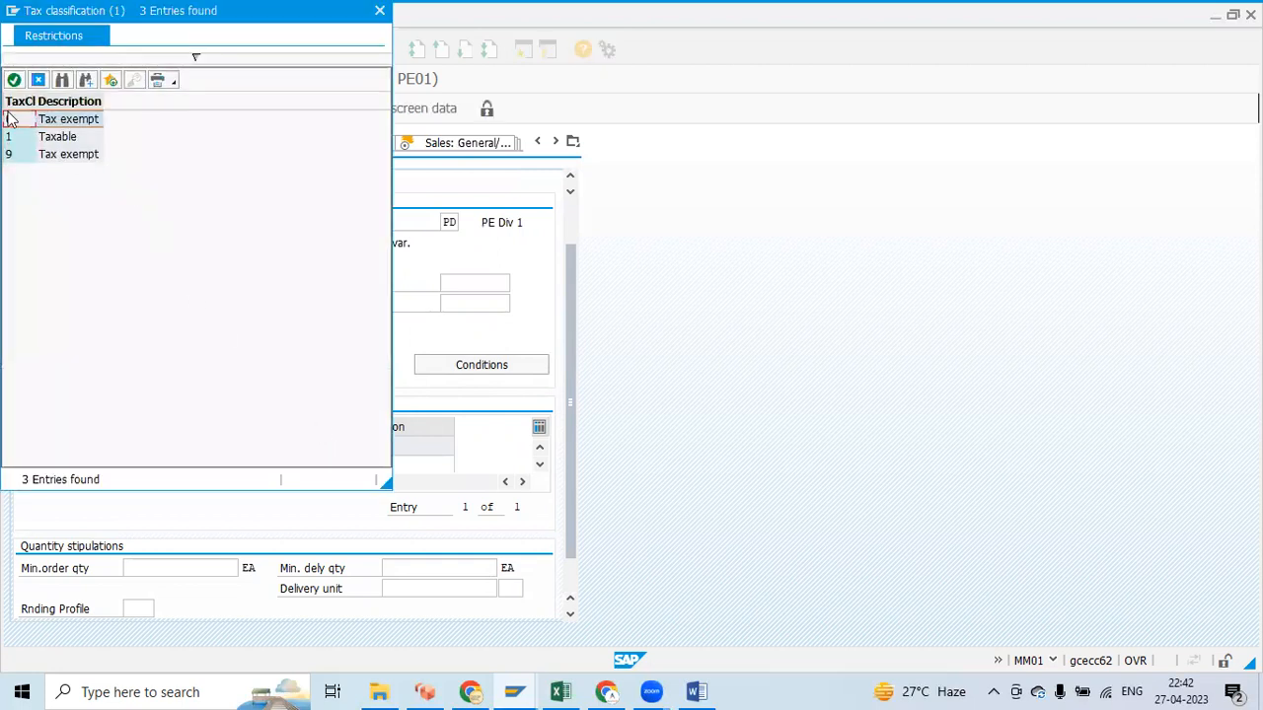
double_click(10, 118)
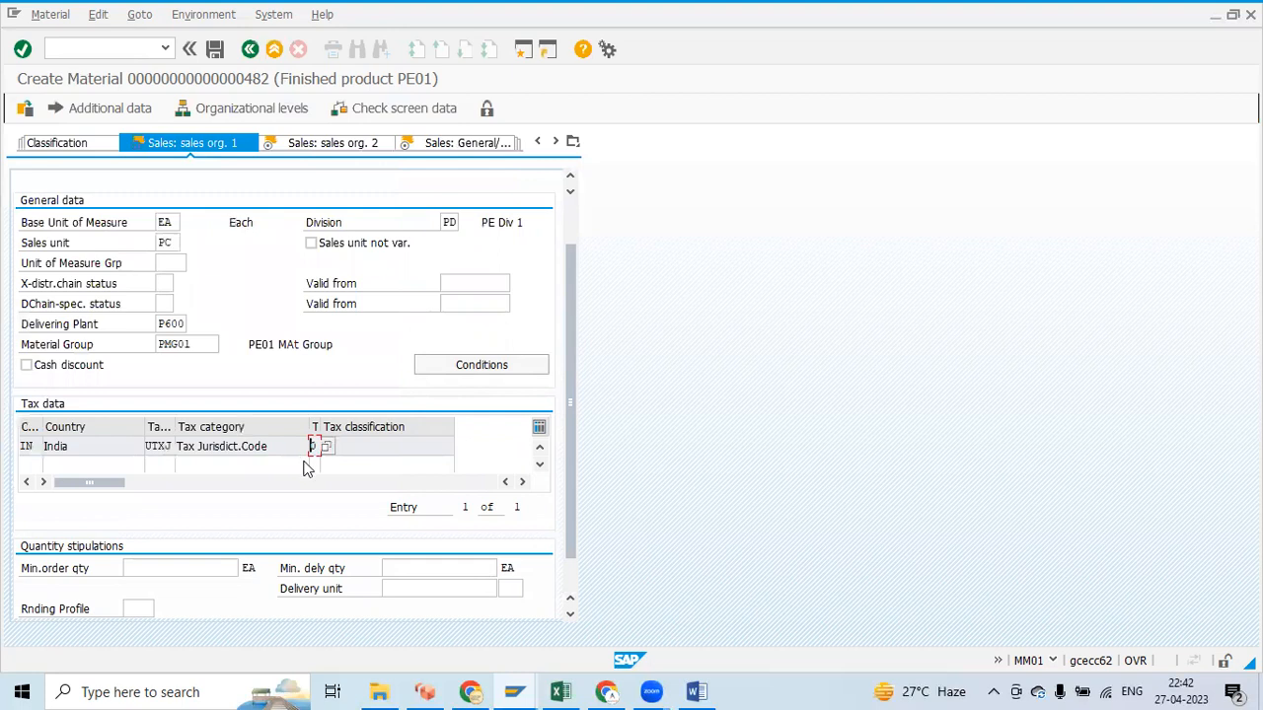
scroll(431, 507, down, 2)
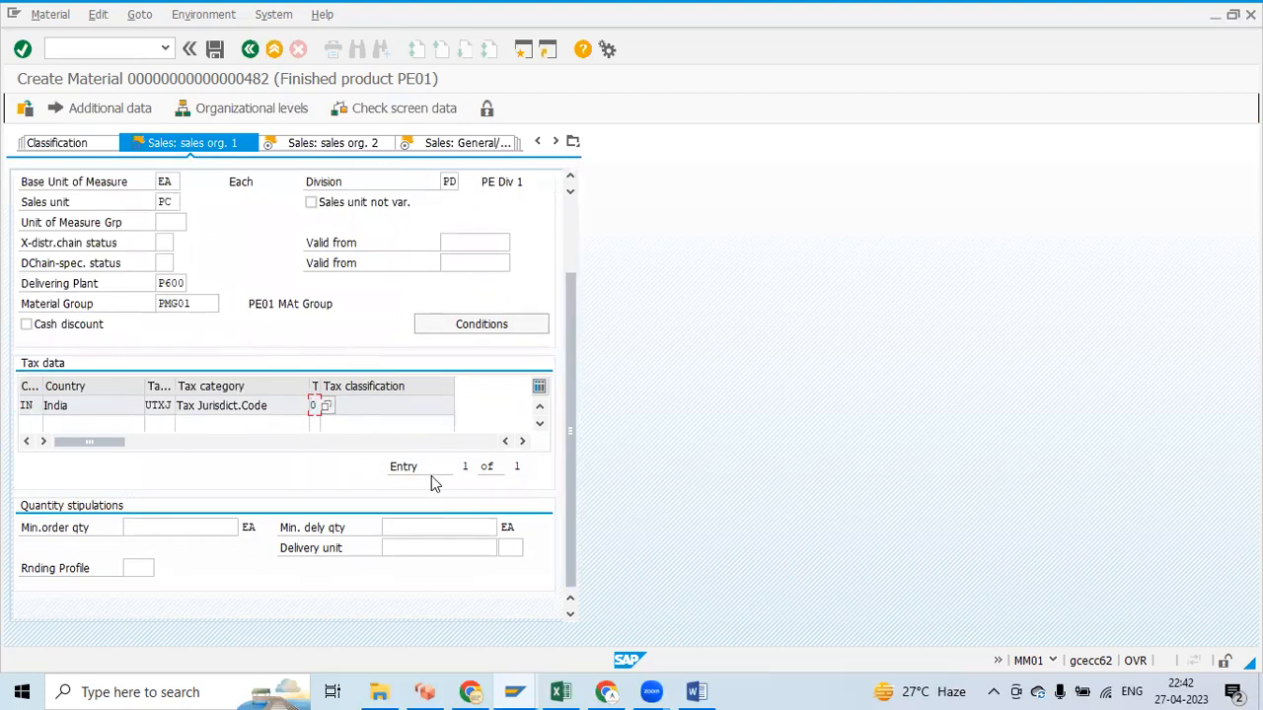
scroll(469, 520, up, 5)
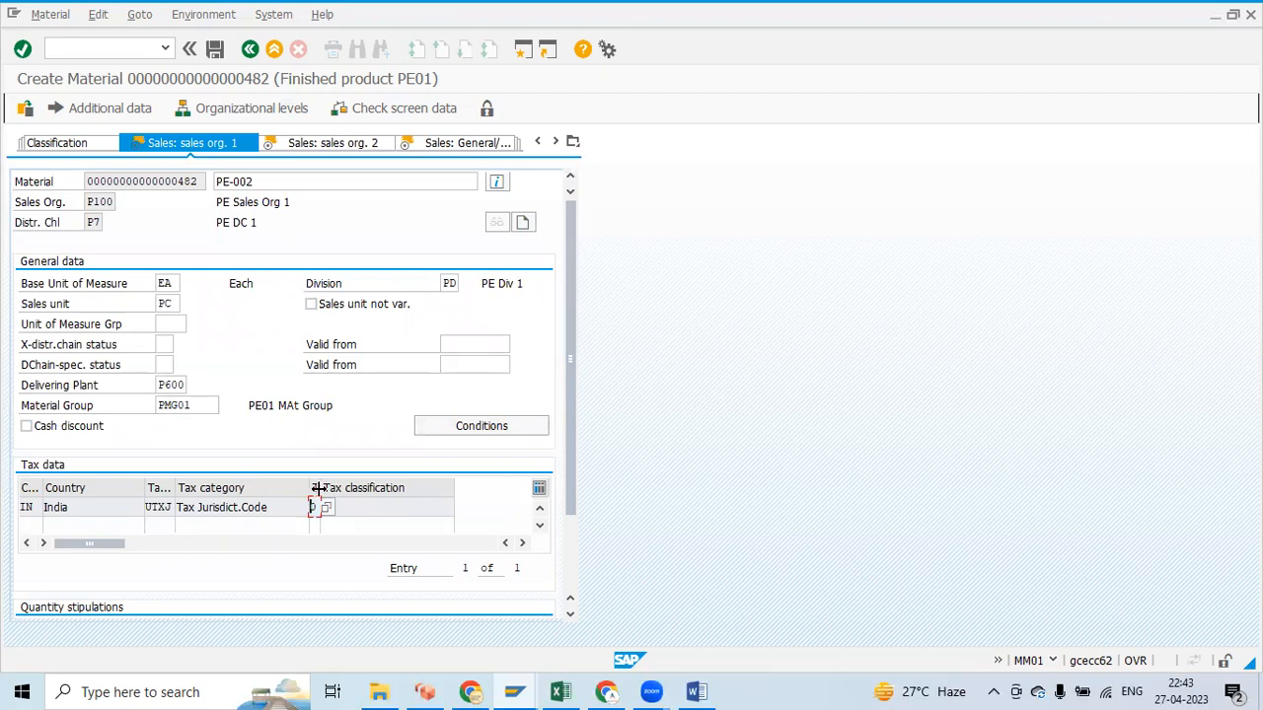
scroll(318, 487, down, 3)
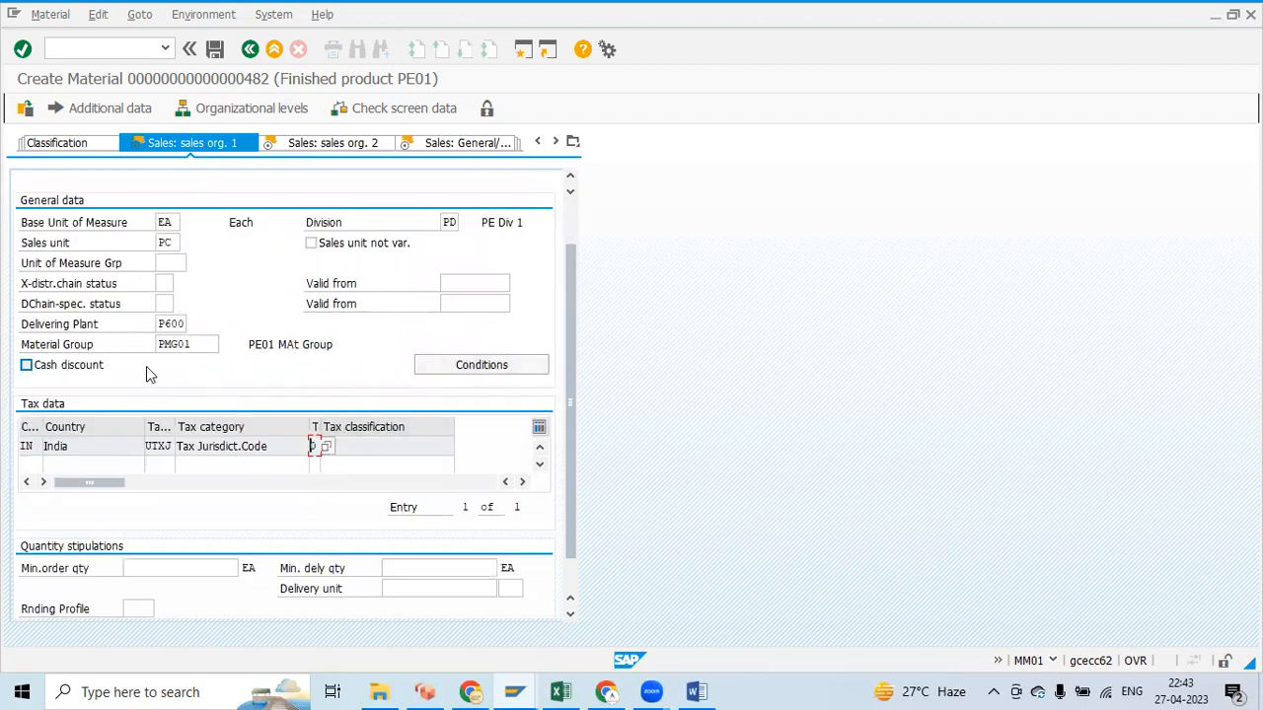
scroll(146, 374, up, 3)
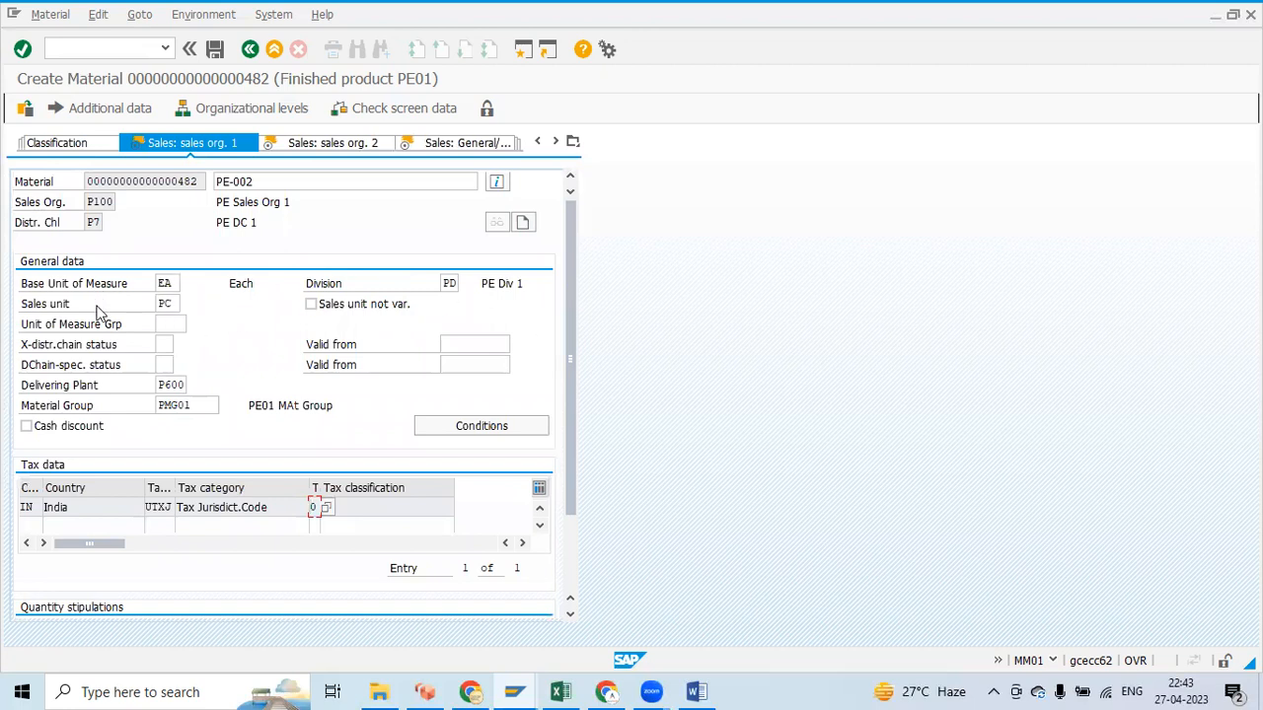
- Leave the sales org. 1 view and define the unit conversion as 1 PC equals 1 EA
click(328, 143)
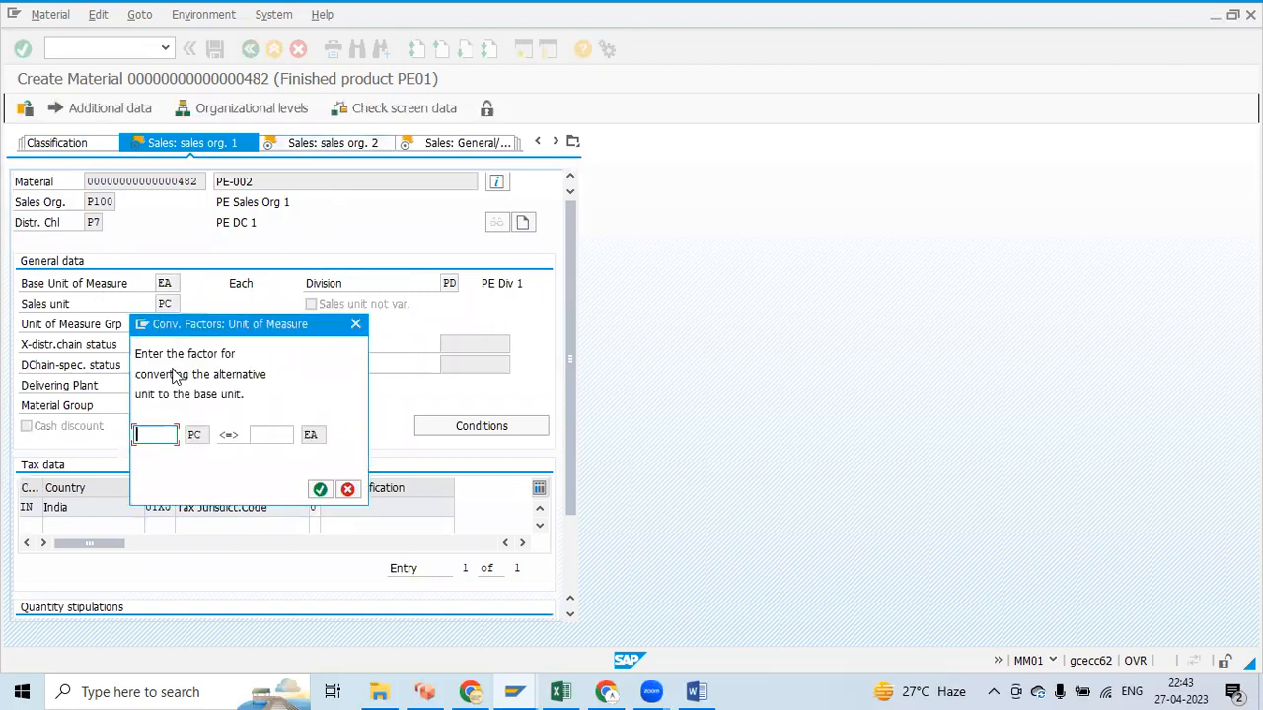
text(1)
click(282, 438)
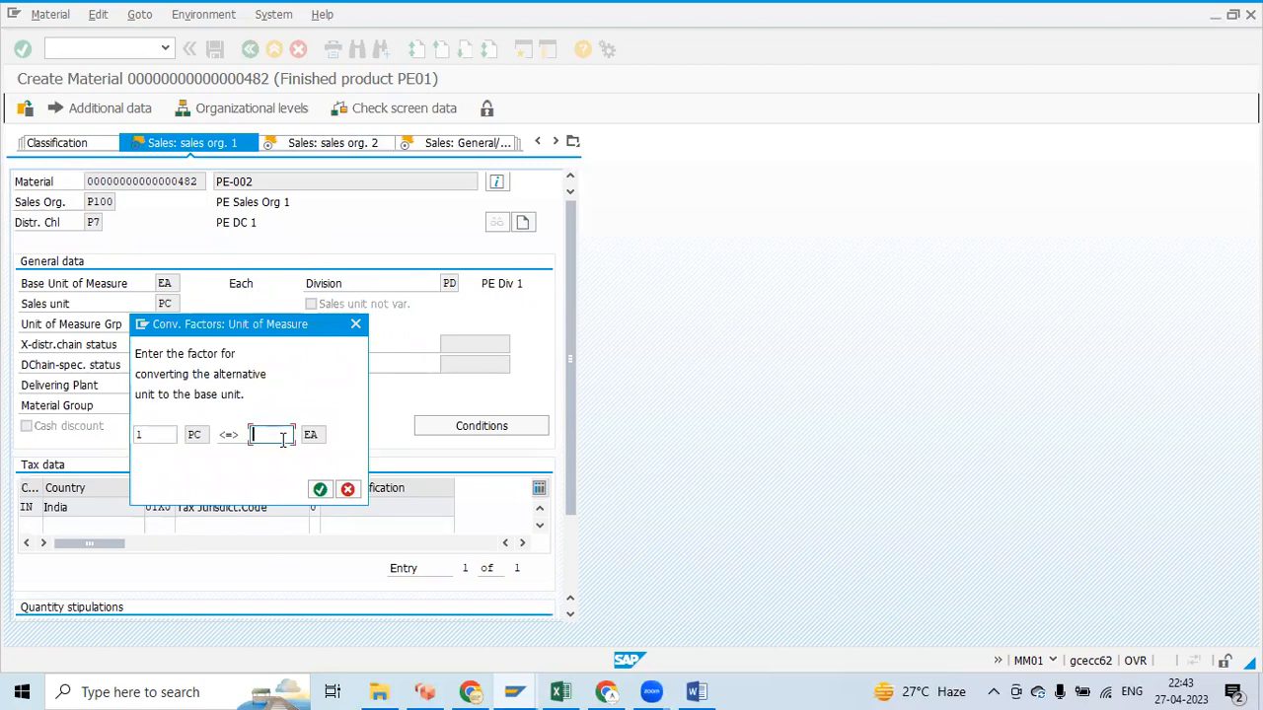
text(1)
click(319, 489)
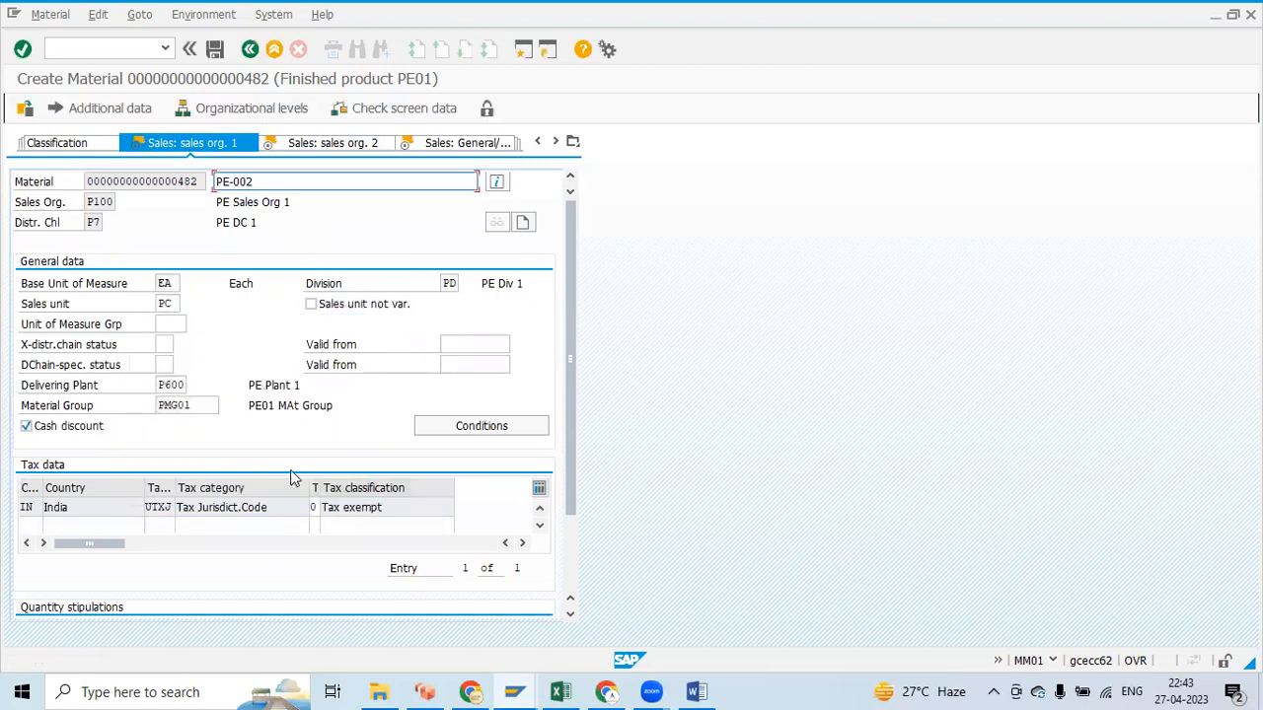
- In the Sales: sales org. 2 view, set the material pricing group to 01 and the account assignment group to 03 (Finished goods)
click(294, 148)
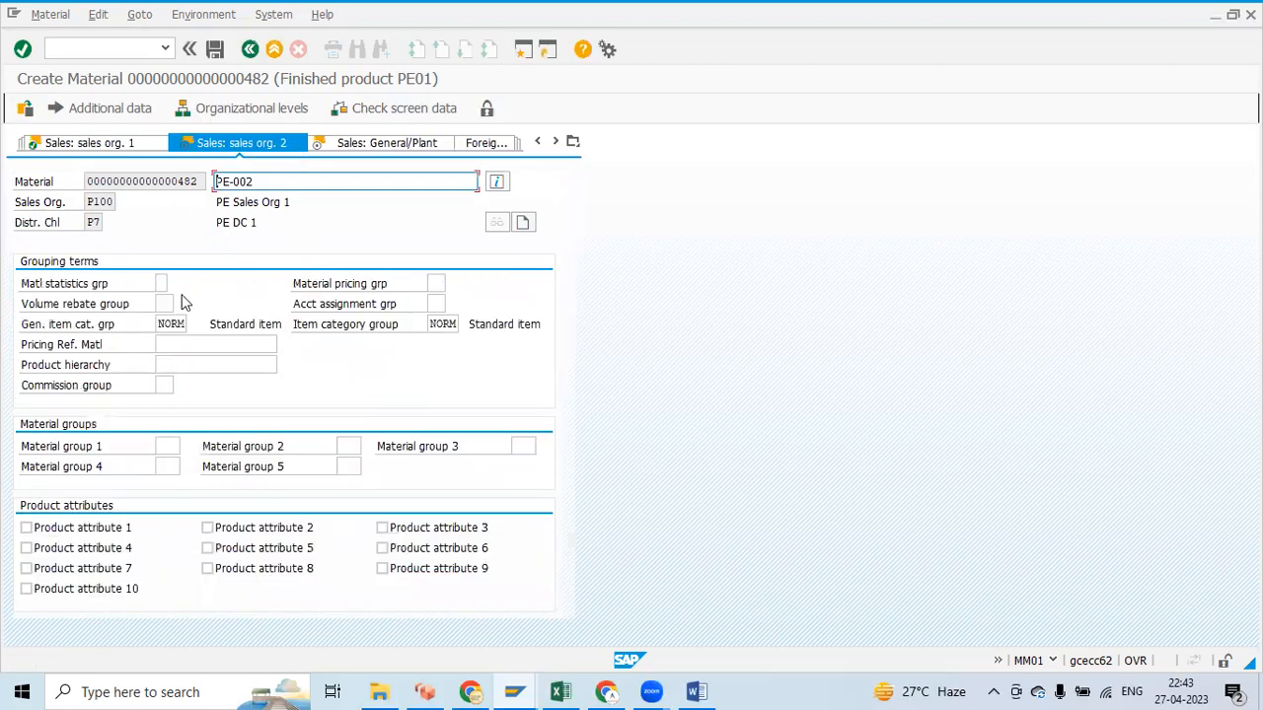
click(434, 286)
click(451, 285)
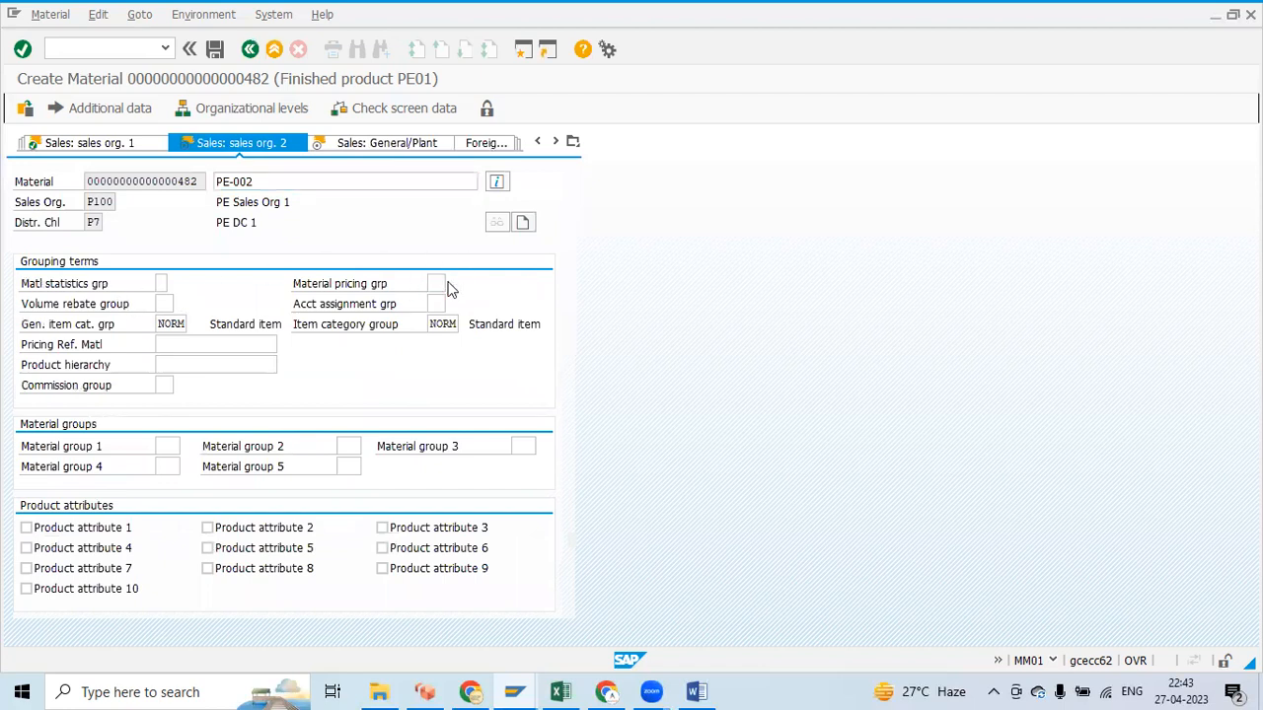
double_click(440, 300)
click(441, 305)
click(451, 303)
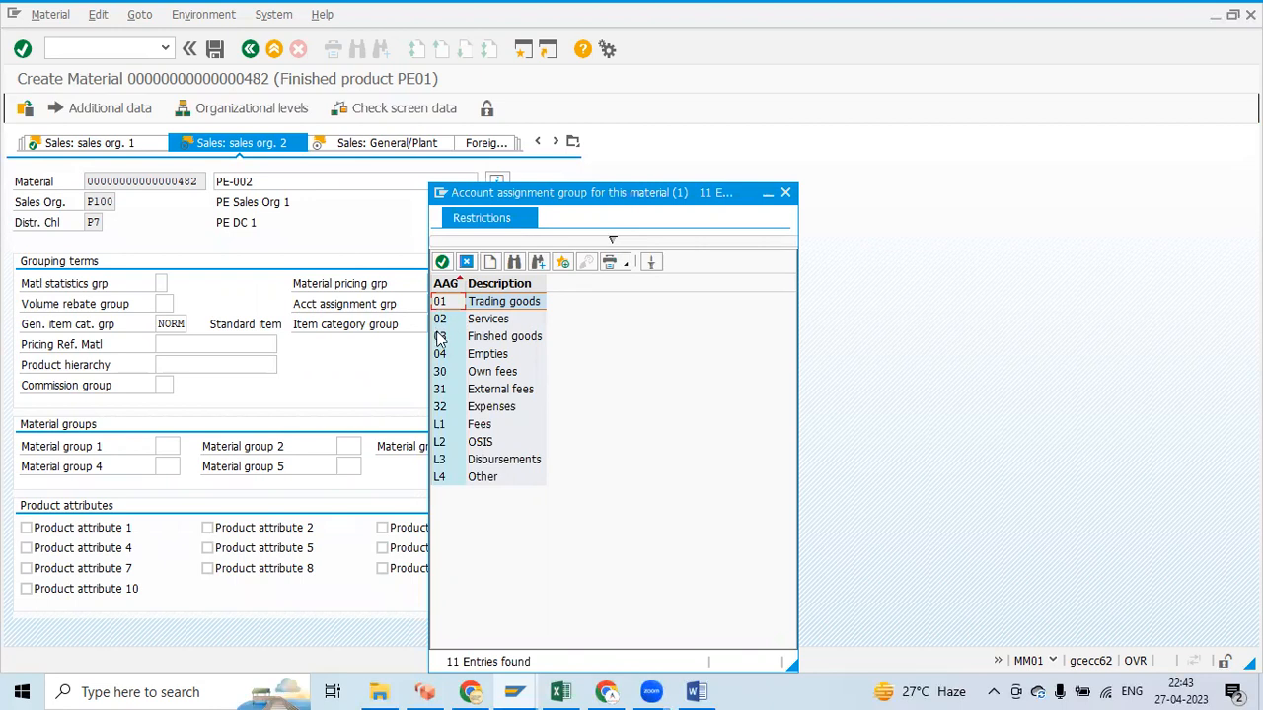
click(441, 339)
double_click(441, 338)
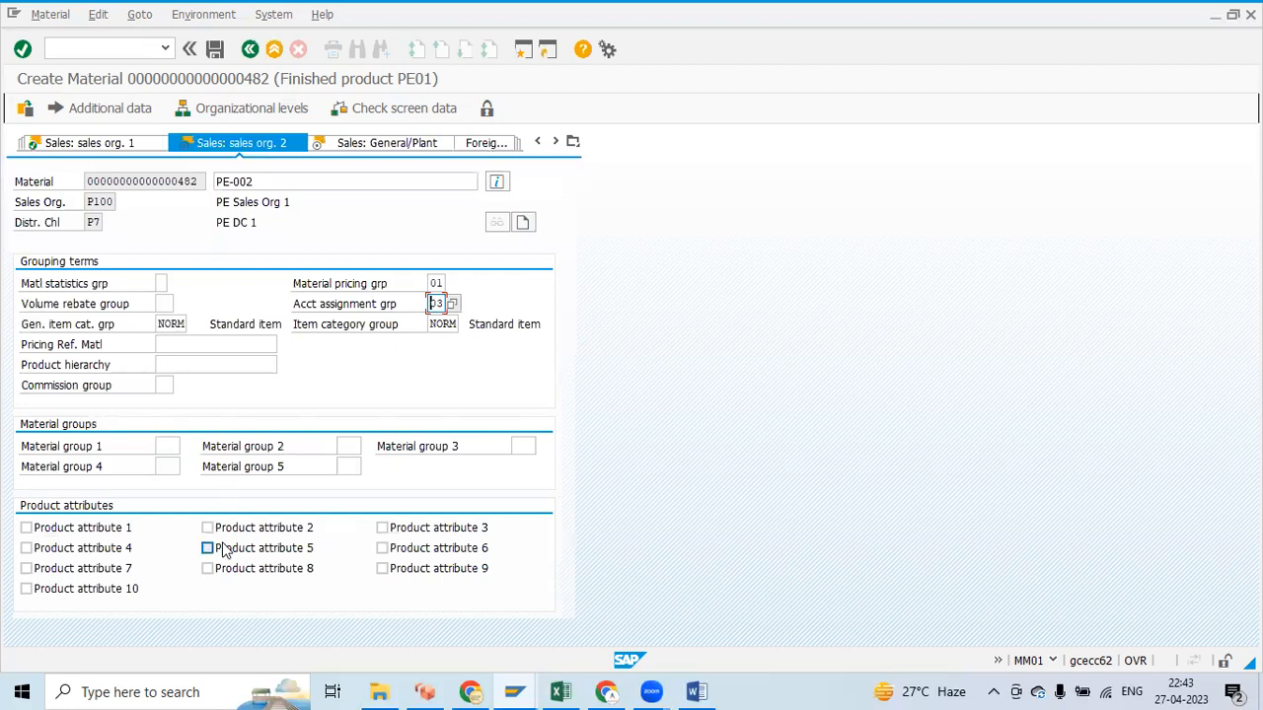
- In the Sales: General/Plant view, set the availability check to KP (No check)
click(409, 148)
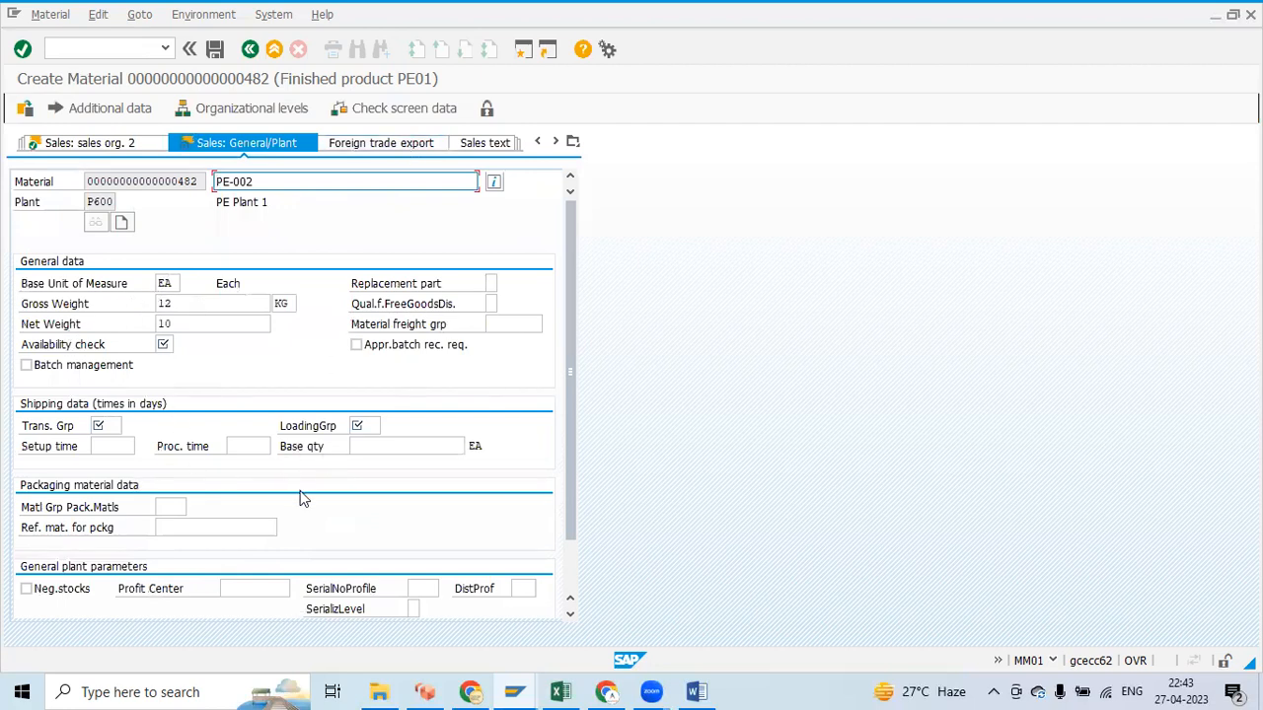
click(168, 344)
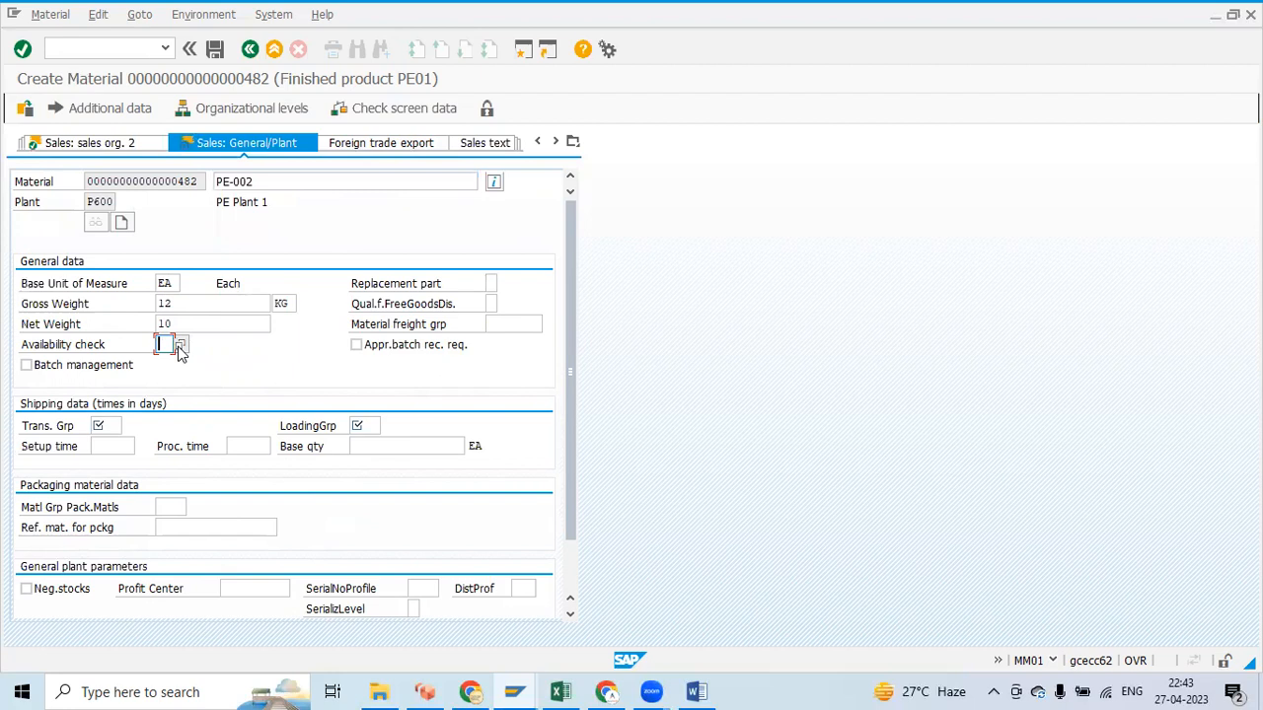
click(181, 344)
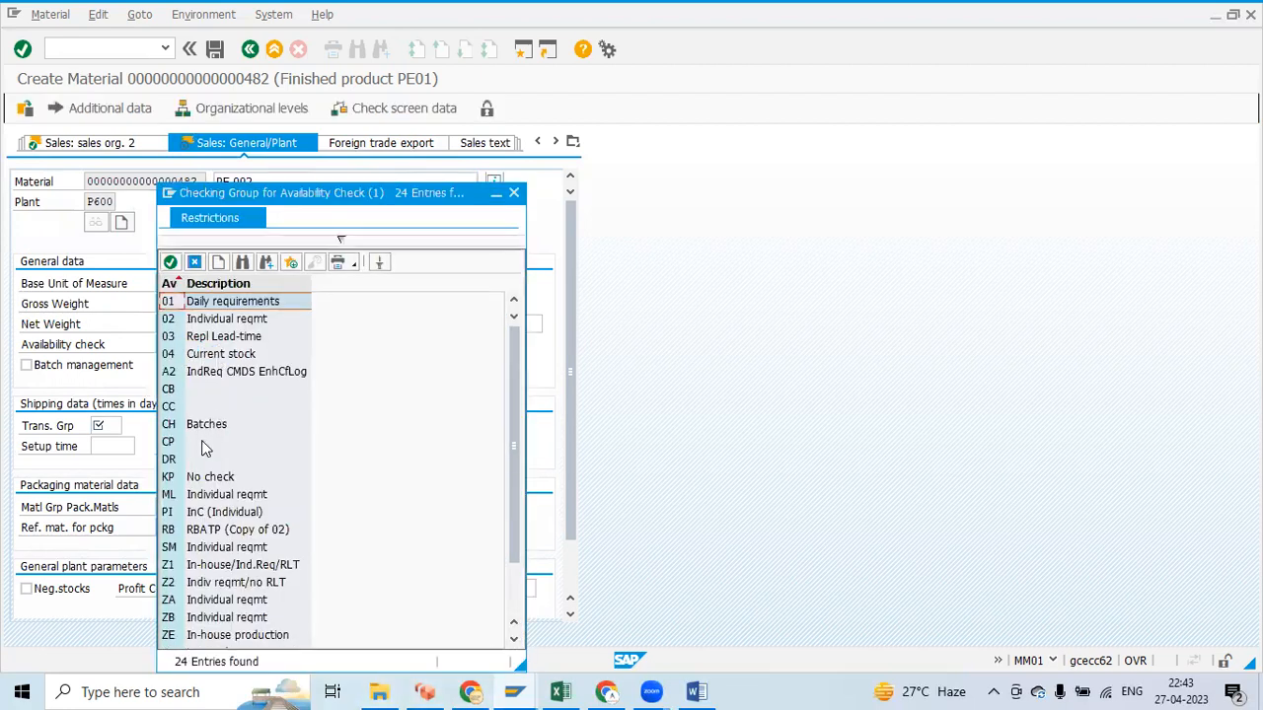
scroll(217, 602, down, 1)
scroll(217, 607, up, 1)
double_click(170, 480)
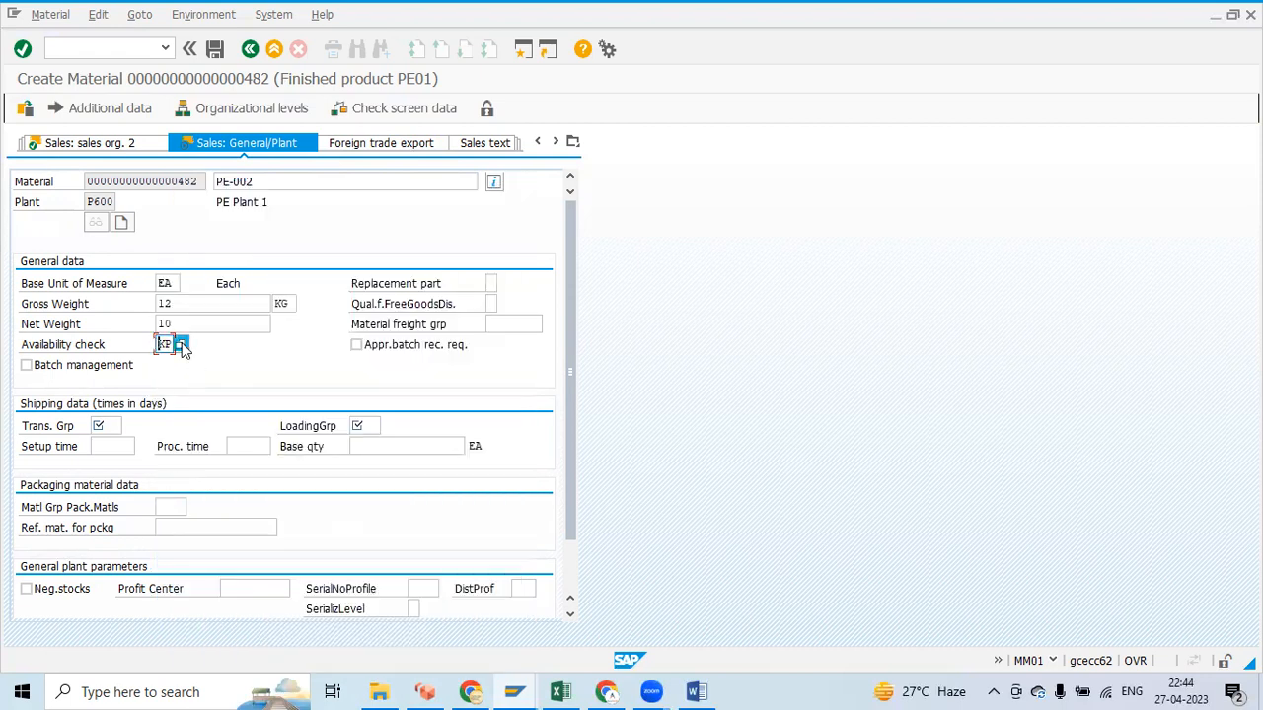
click(177, 343)
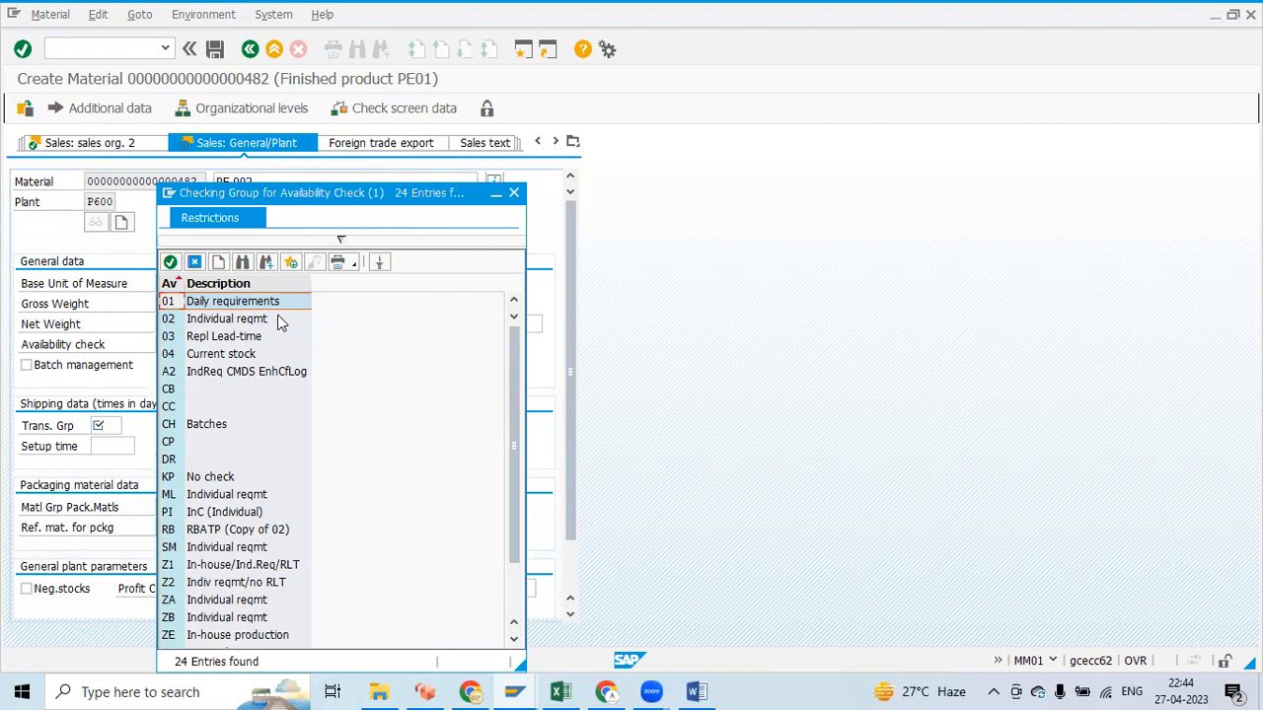
double_click(167, 479)
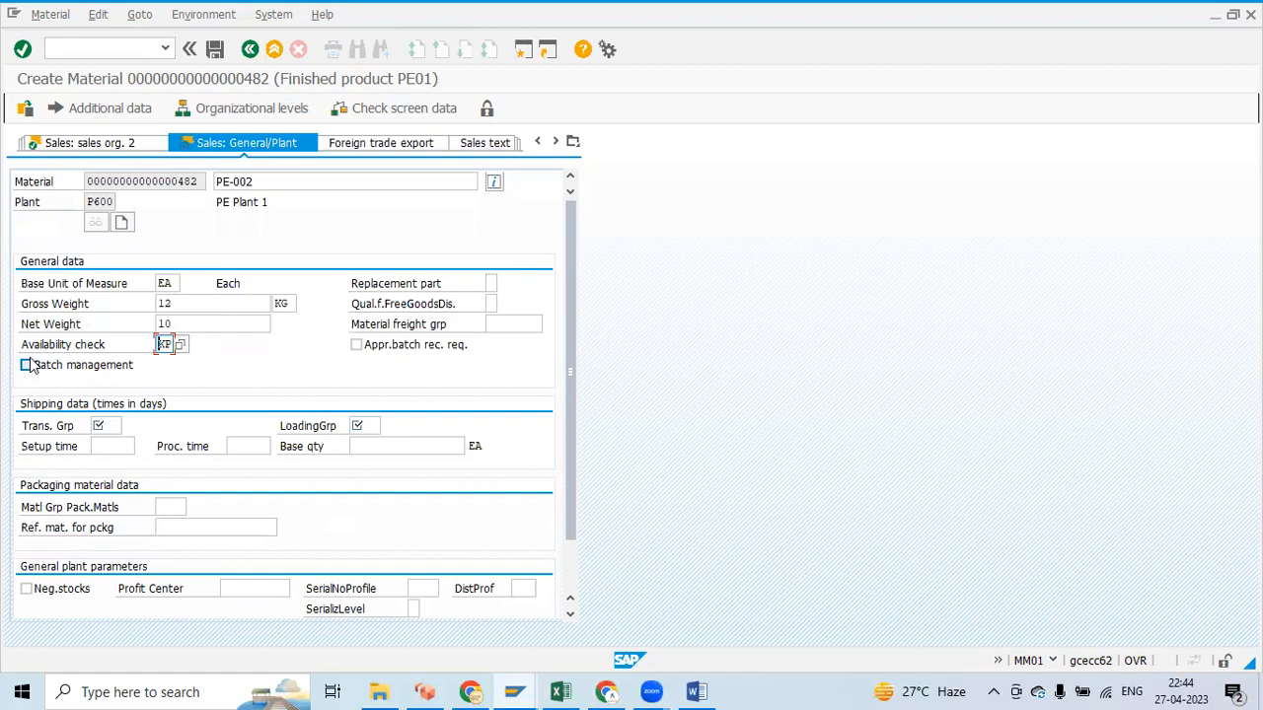
- Set the transportation group to 0003 (Container) and the loading group to 0001 (Crane) in the shipping data
click(116, 426)
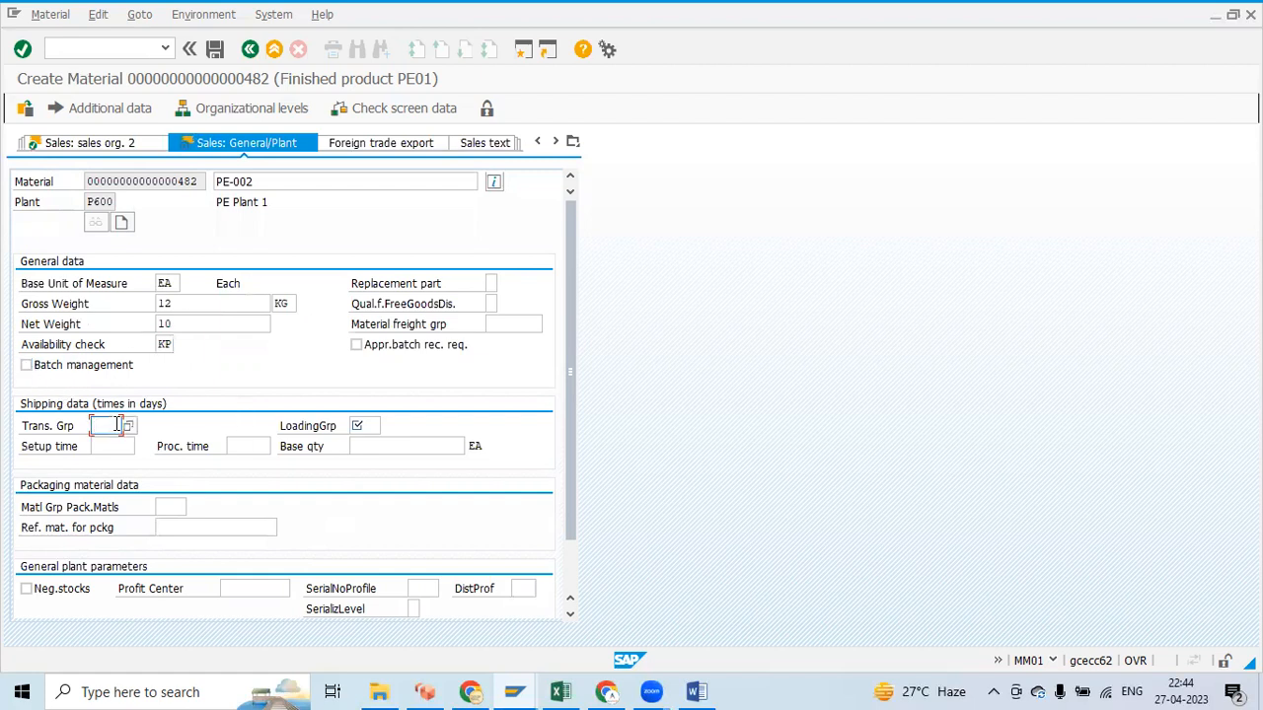
click(116, 425)
click(129, 425)
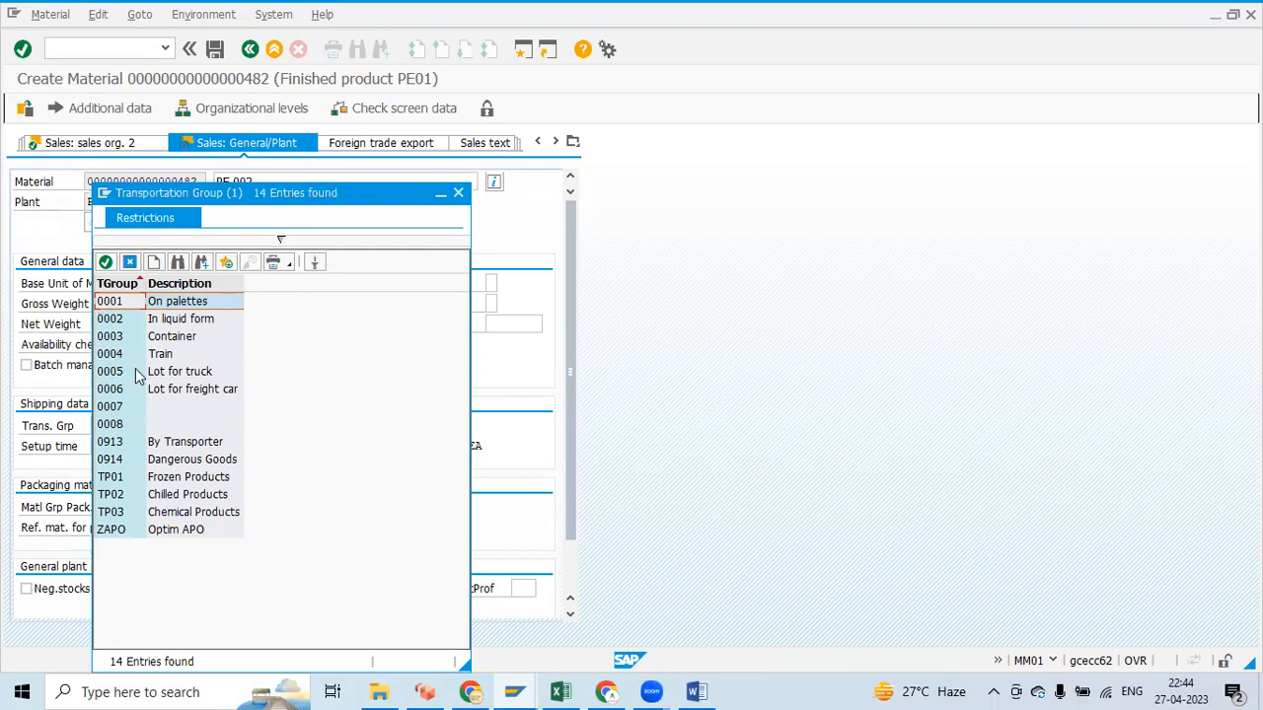
double_click(116, 340)
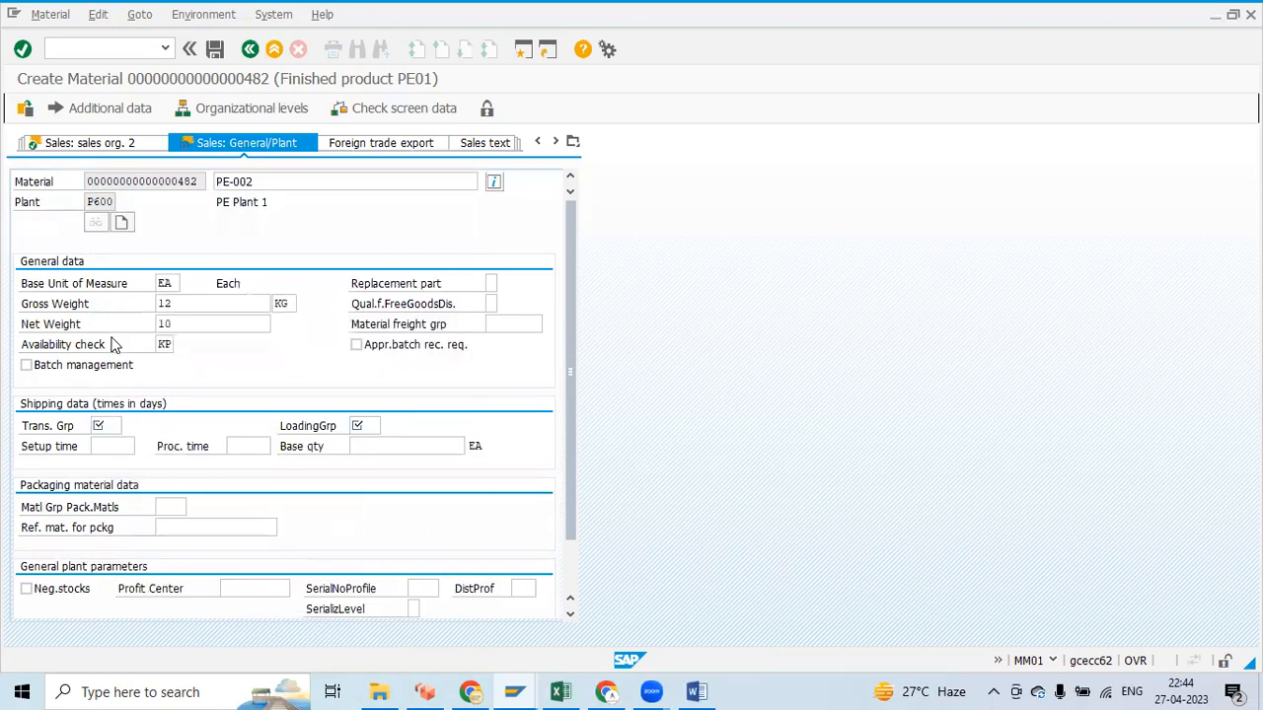
click(379, 426)
click(390, 427)
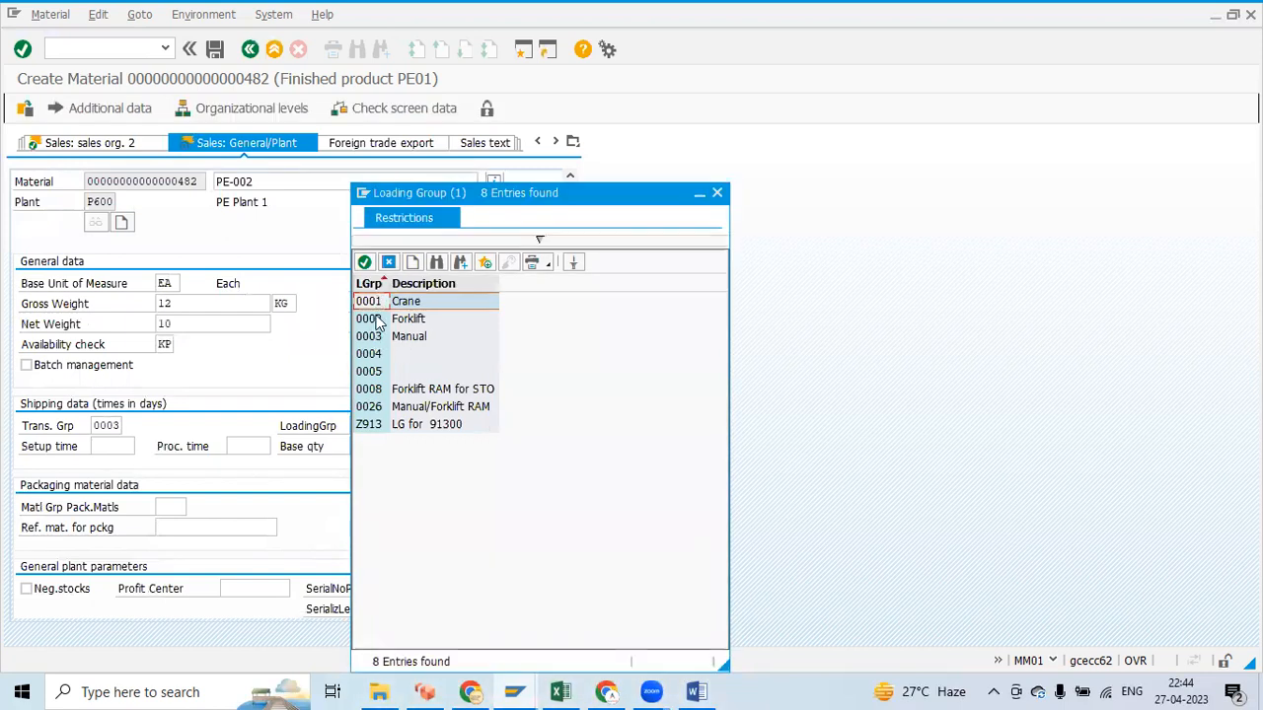
double_click(373, 302)
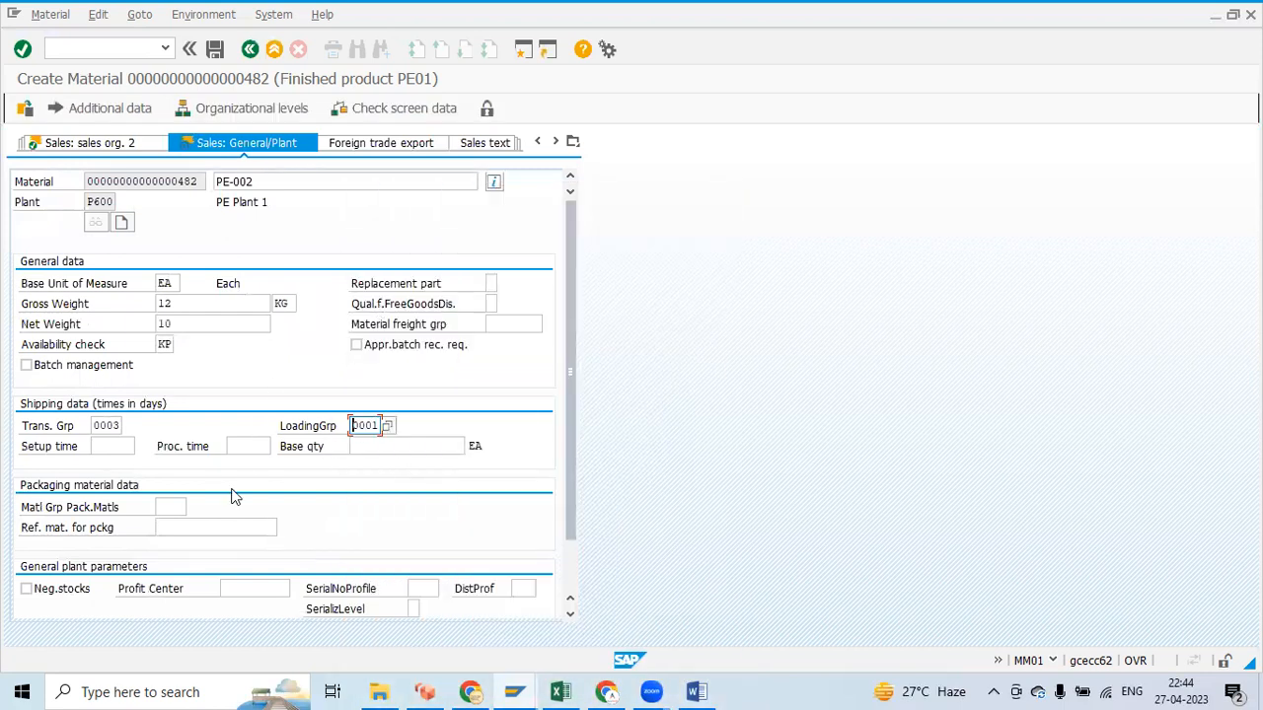
scroll(234, 496, down, 1)
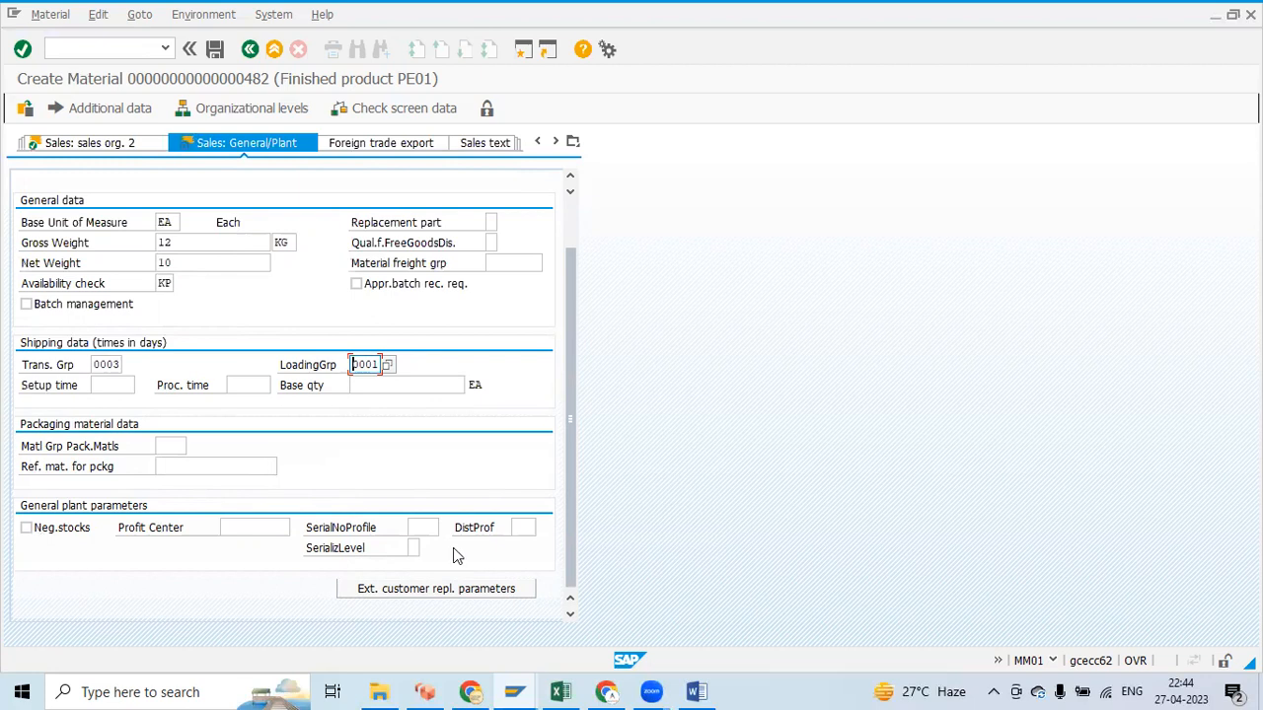
click(255, 528)
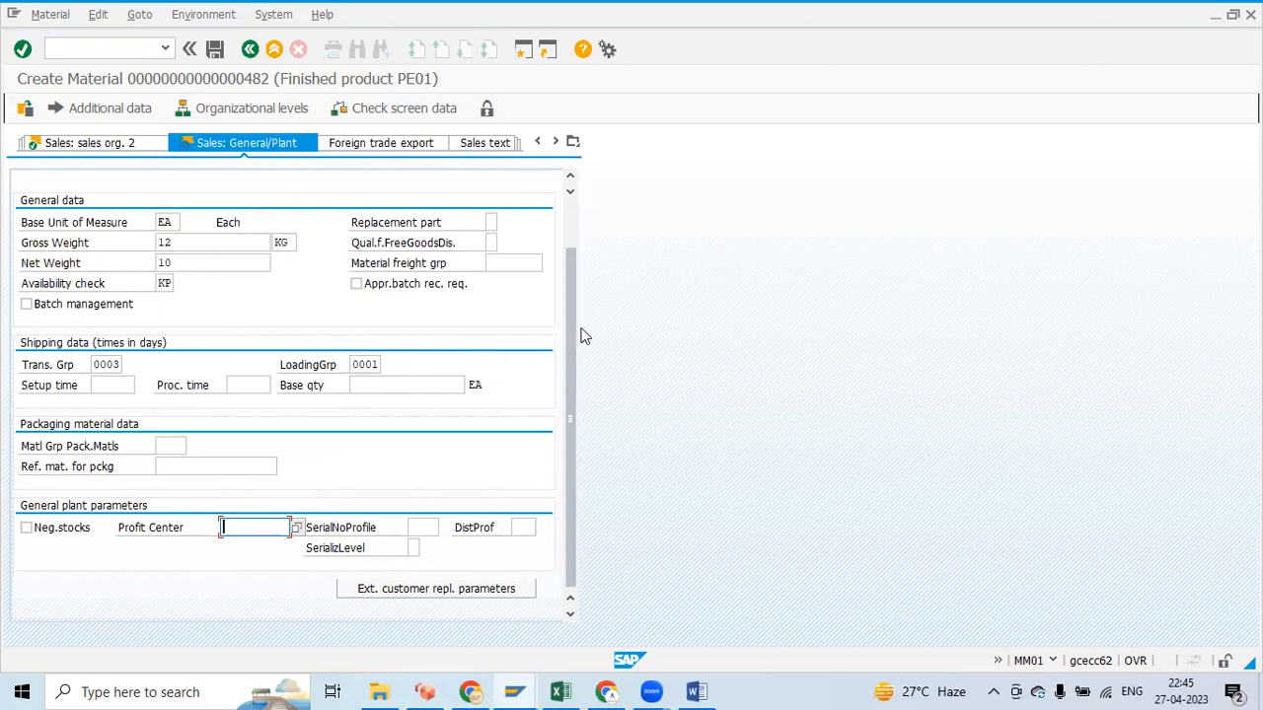
scroll(446, 393, up, 2)
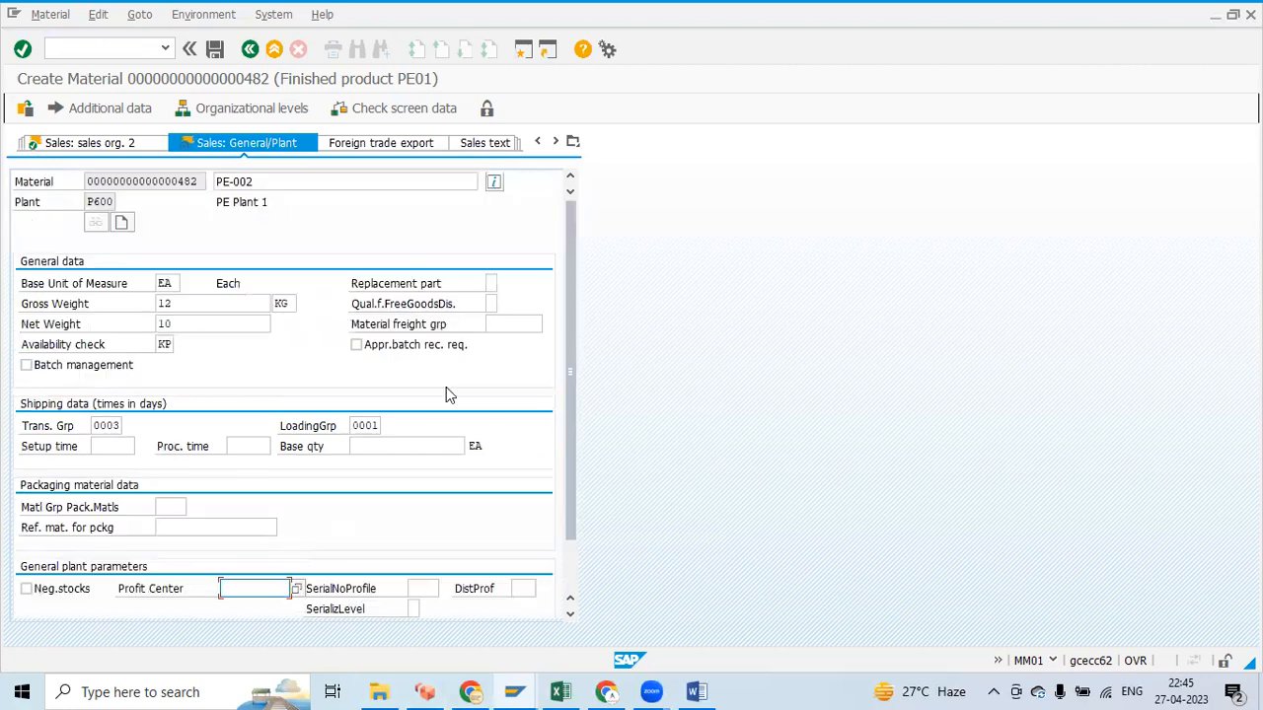
scroll(442, 407, down, 2)
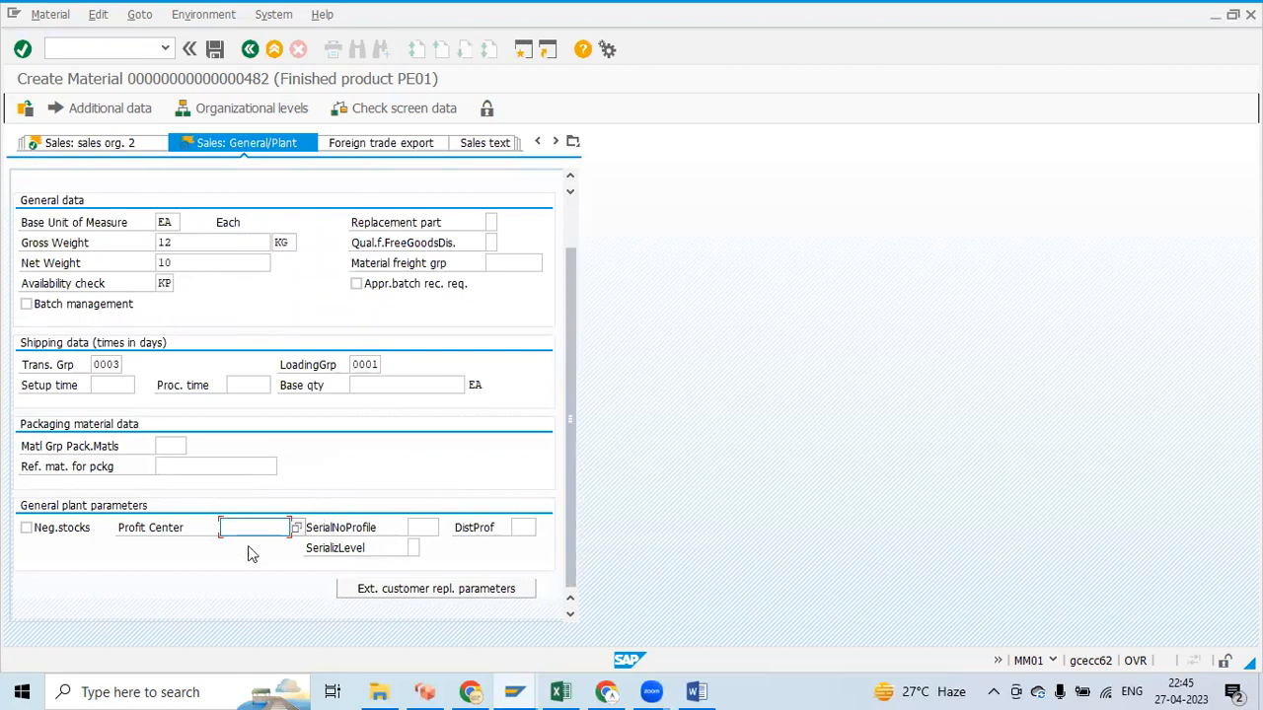
drag(569, 423, 597, 280)
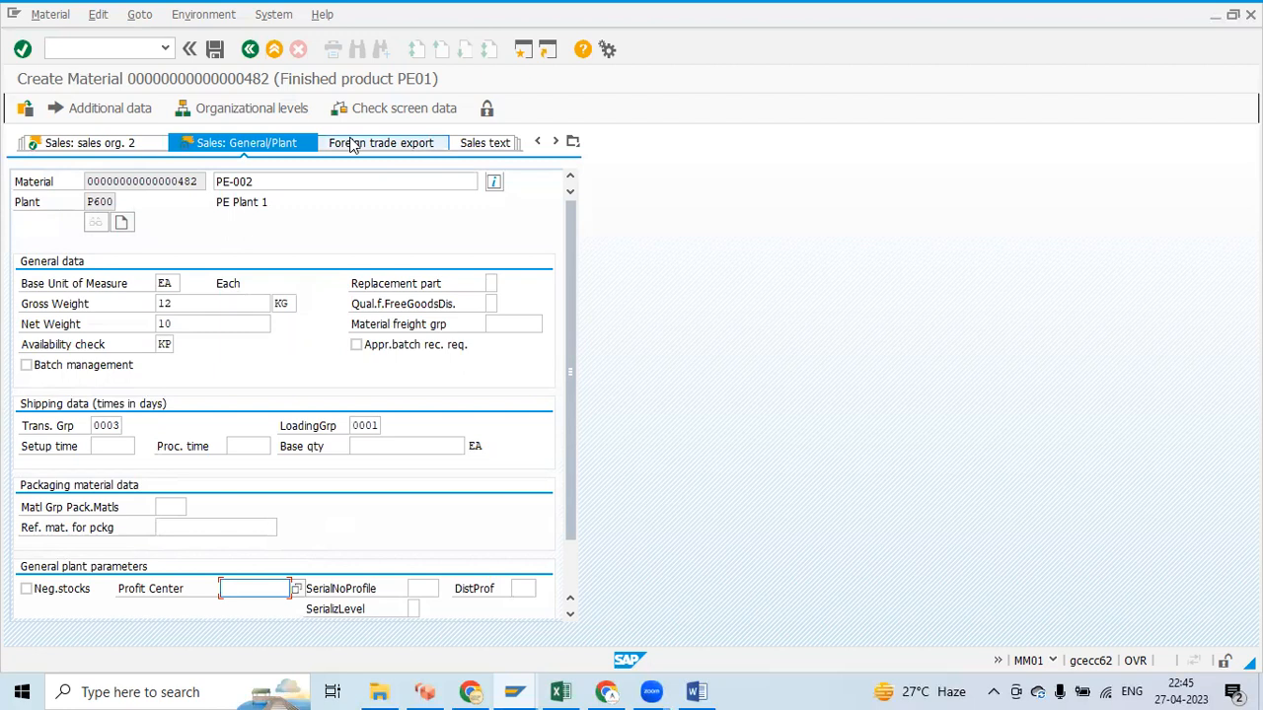
- Skip the foreign trade and purchasing views, open the MRP 1 view and look through its fields
click(555, 142)
click(556, 142)
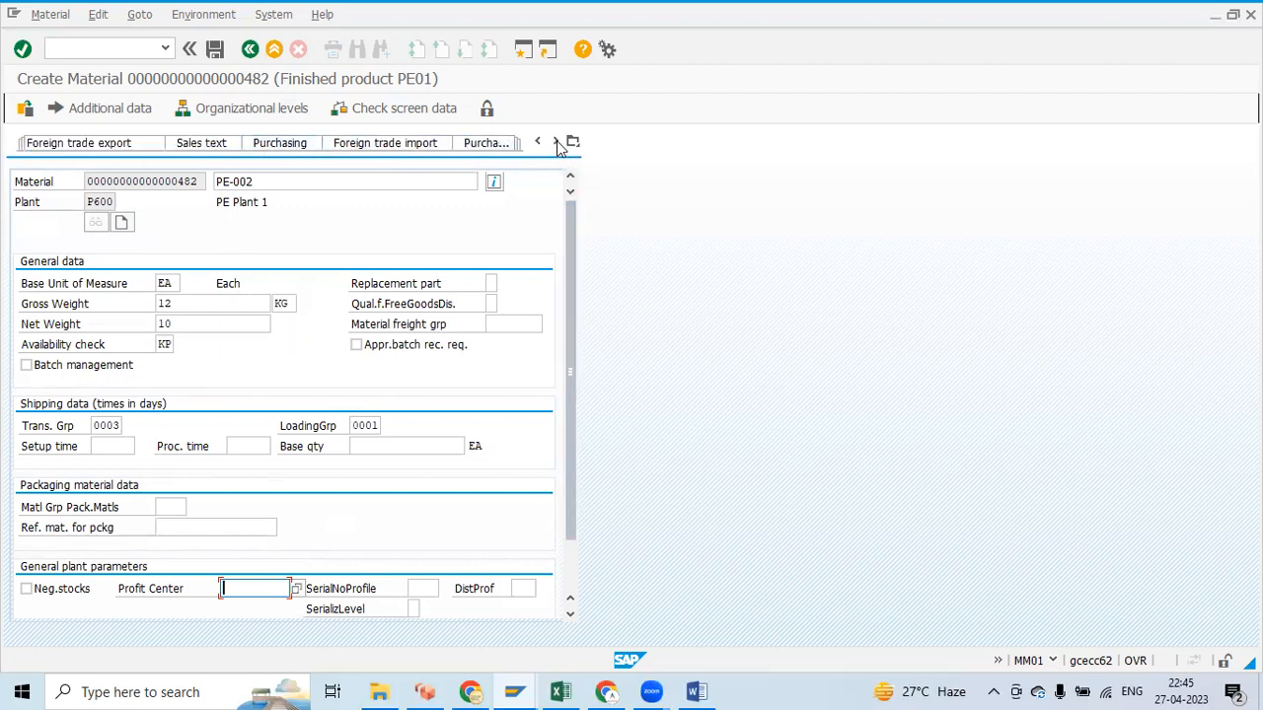
click(556, 142)
click(556, 142)
click(556, 142)
click(555, 142)
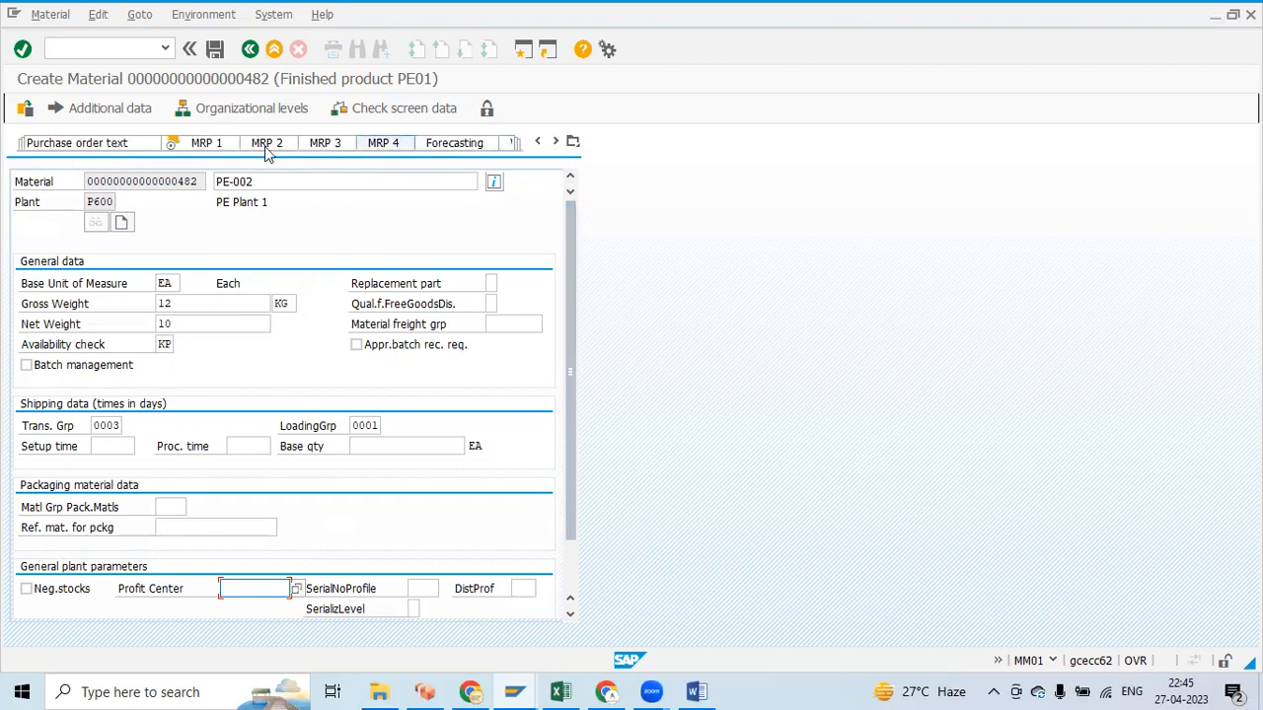
click(208, 144)
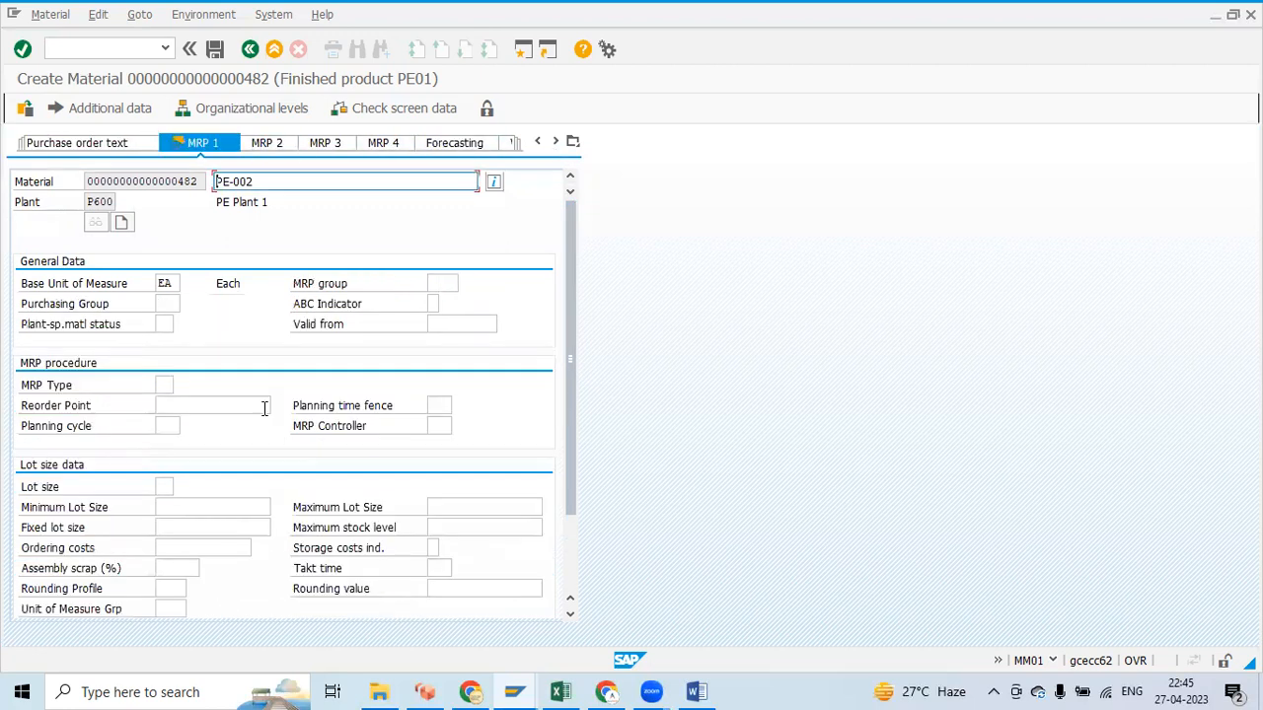
scroll(210, 400, down, 5)
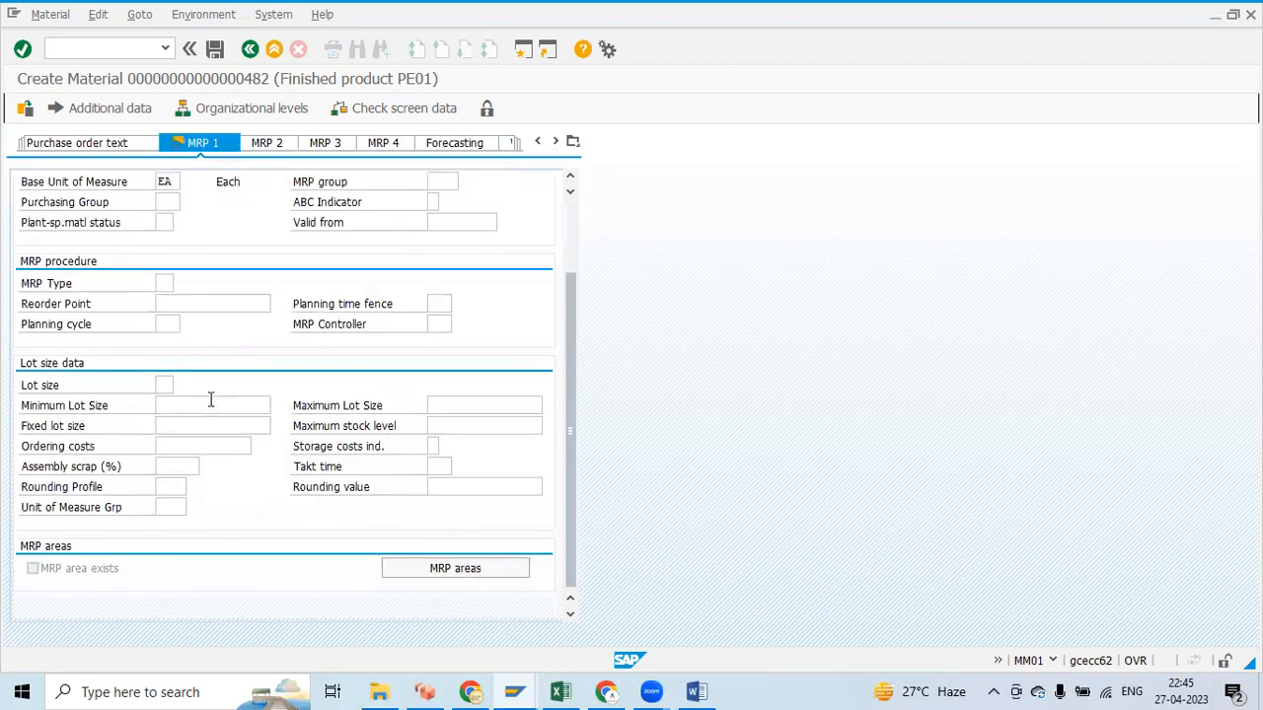
scroll(210, 482, up, 5)
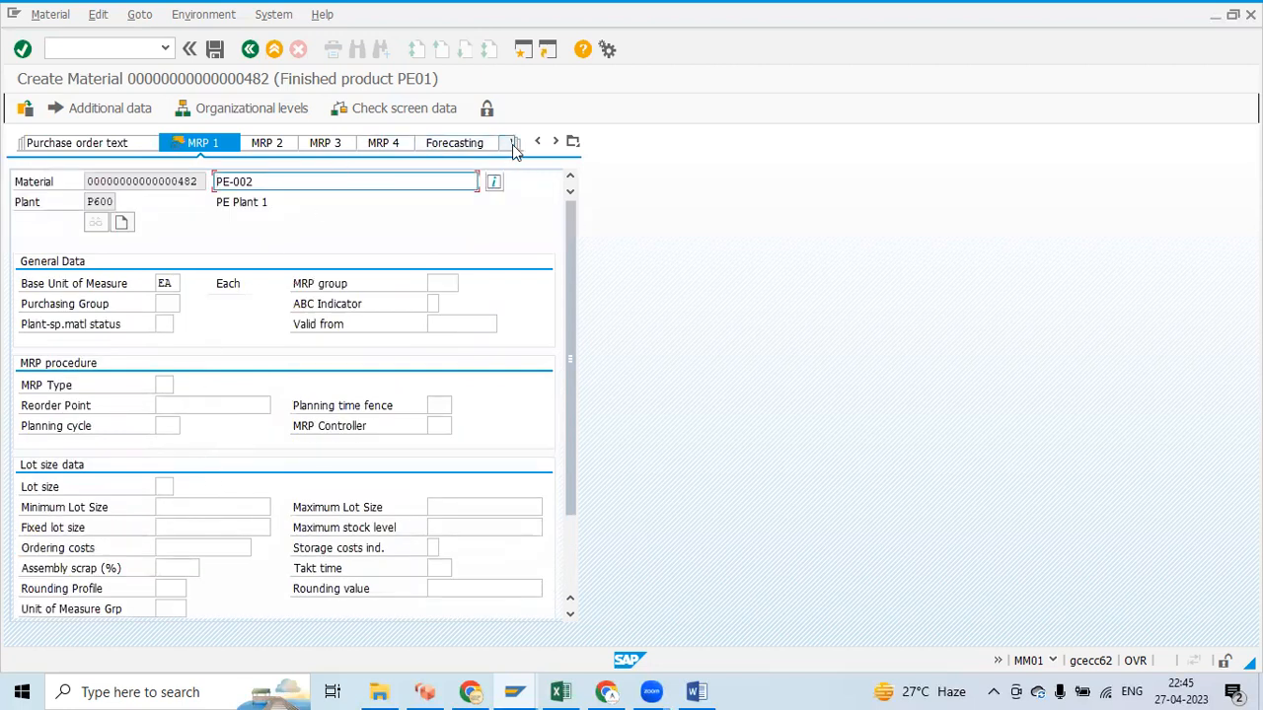
- Try to move on from MRP 1 to the Plant data / stor. 1 view without filling in MRP data
click(555, 141)
click(556, 141)
click(555, 141)
click(556, 141)
click(556, 142)
click(555, 141)
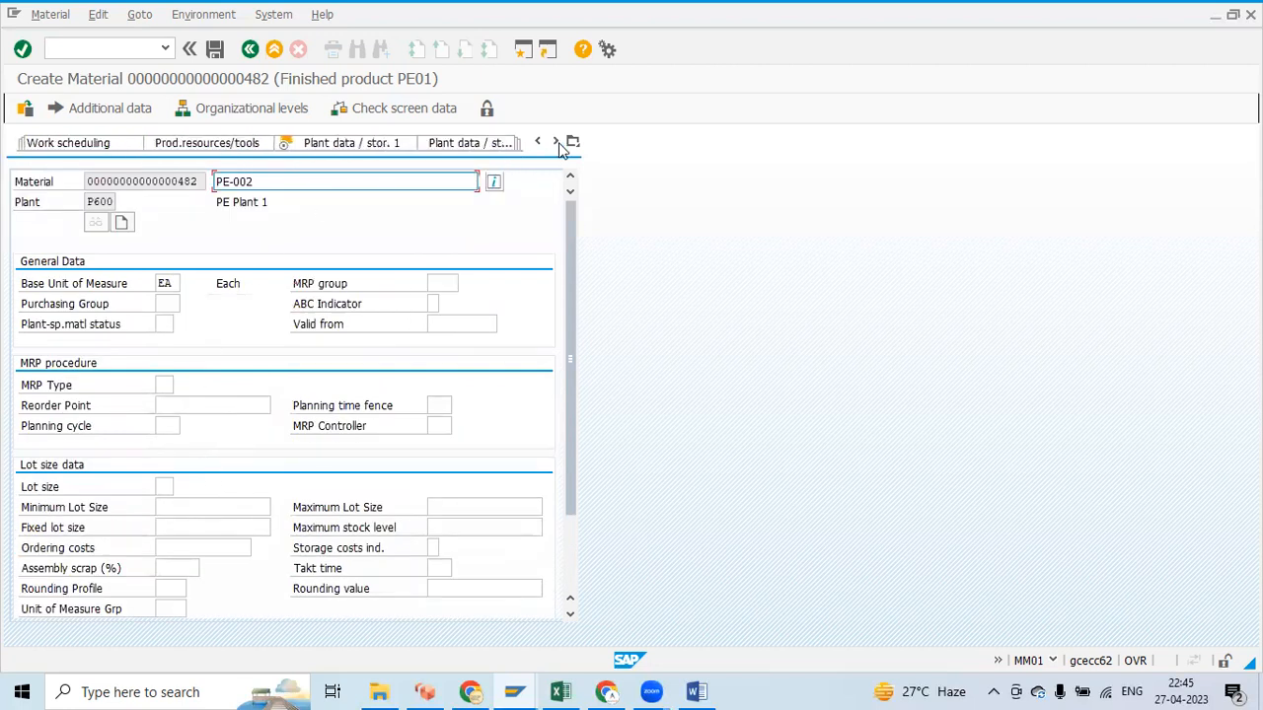
click(354, 144)
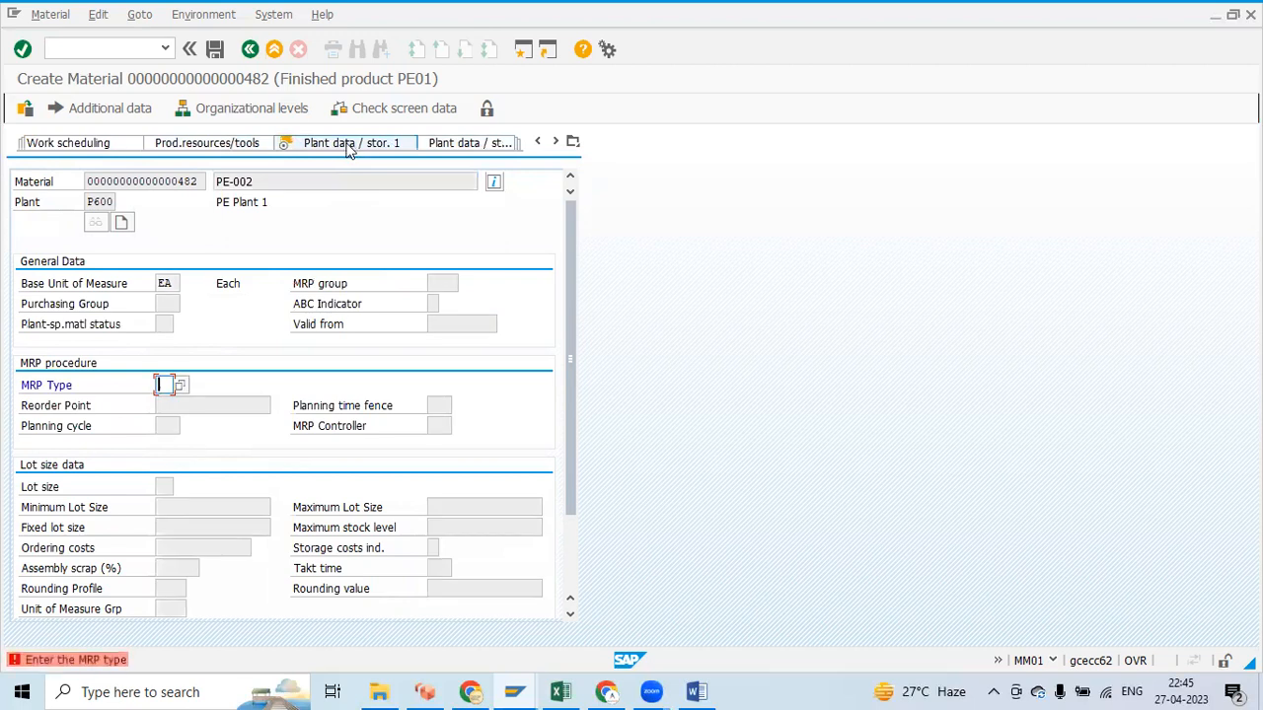
- Set the MRP type to ND (No planning) and continue to the Plant data / stor. 1 view
scroll(167, 394, down, 5)
scroll(158, 355, up, 5)
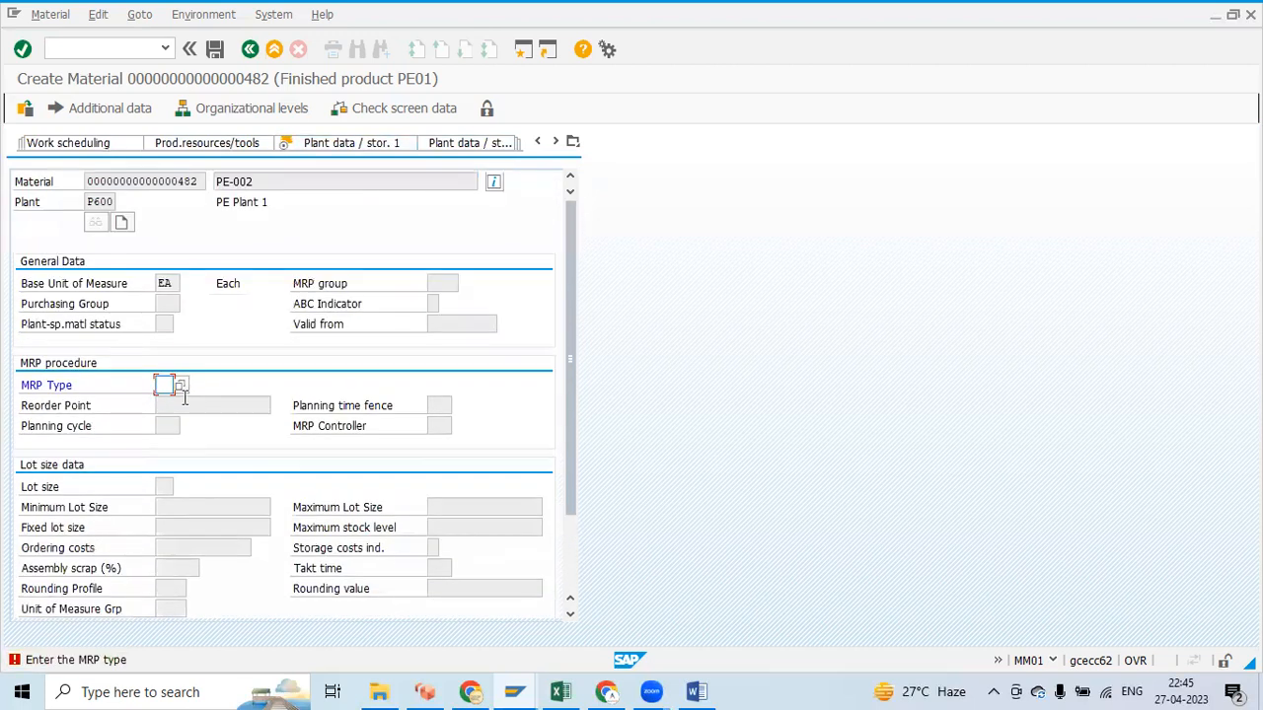
click(180, 385)
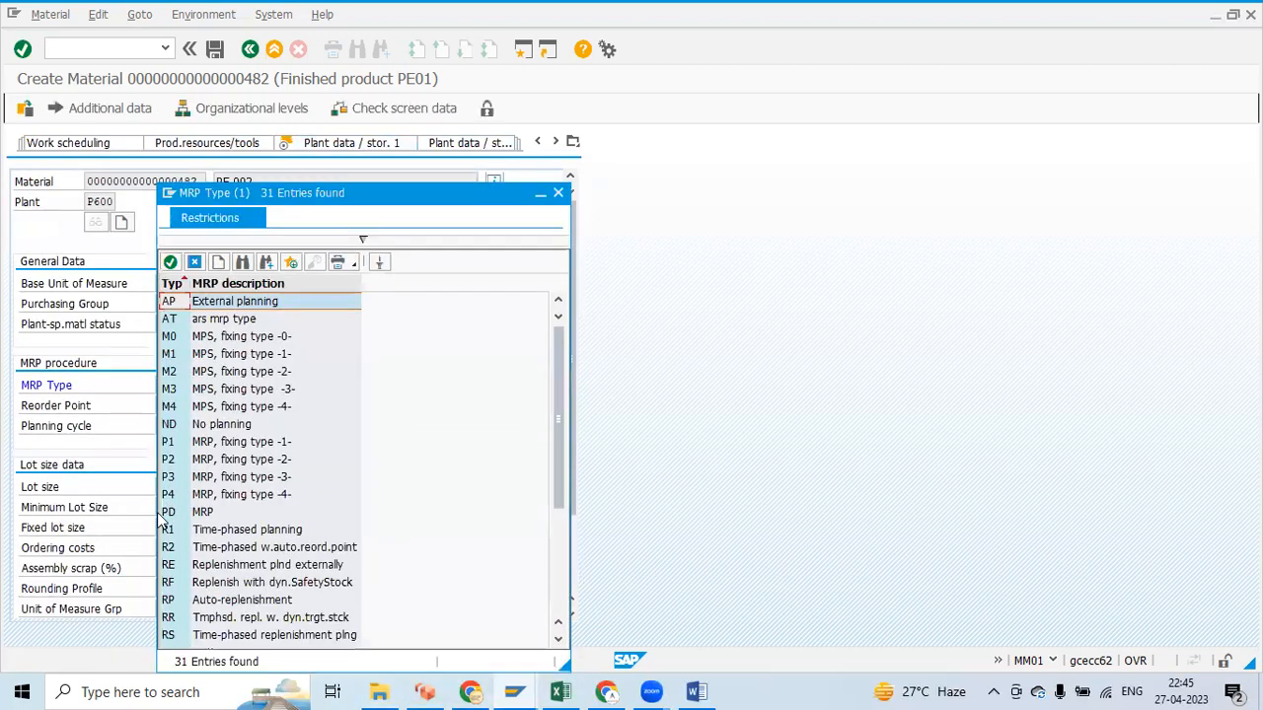
click(174, 426)
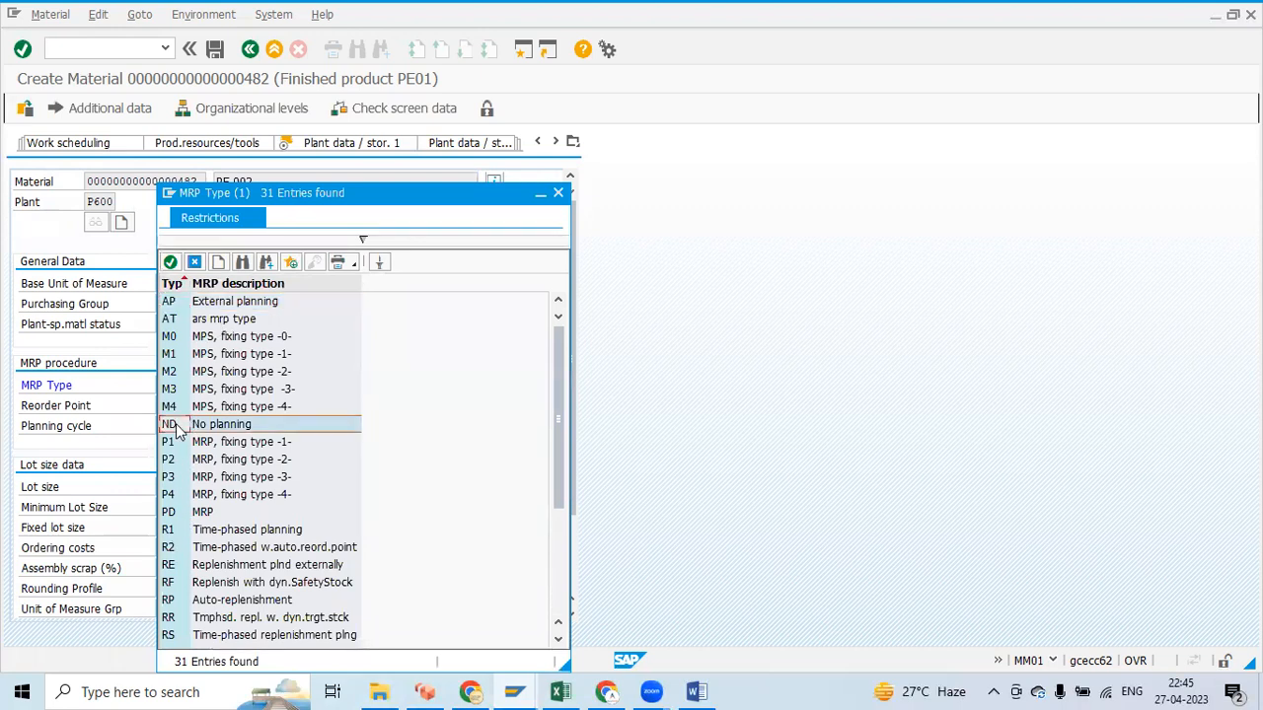
double_click(175, 424)
click(335, 143)
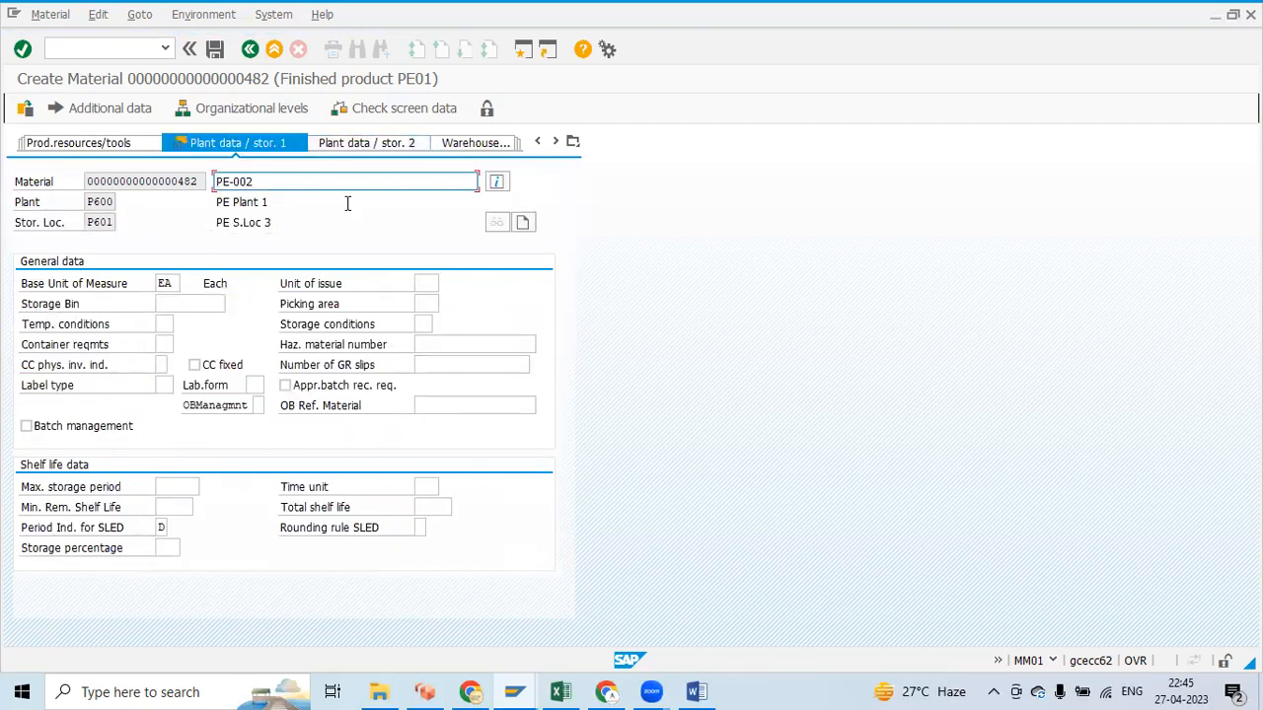
- Leave the plant storage data as it is and open the Accounting 1 view
click(556, 141)
click(555, 141)
click(555, 141)
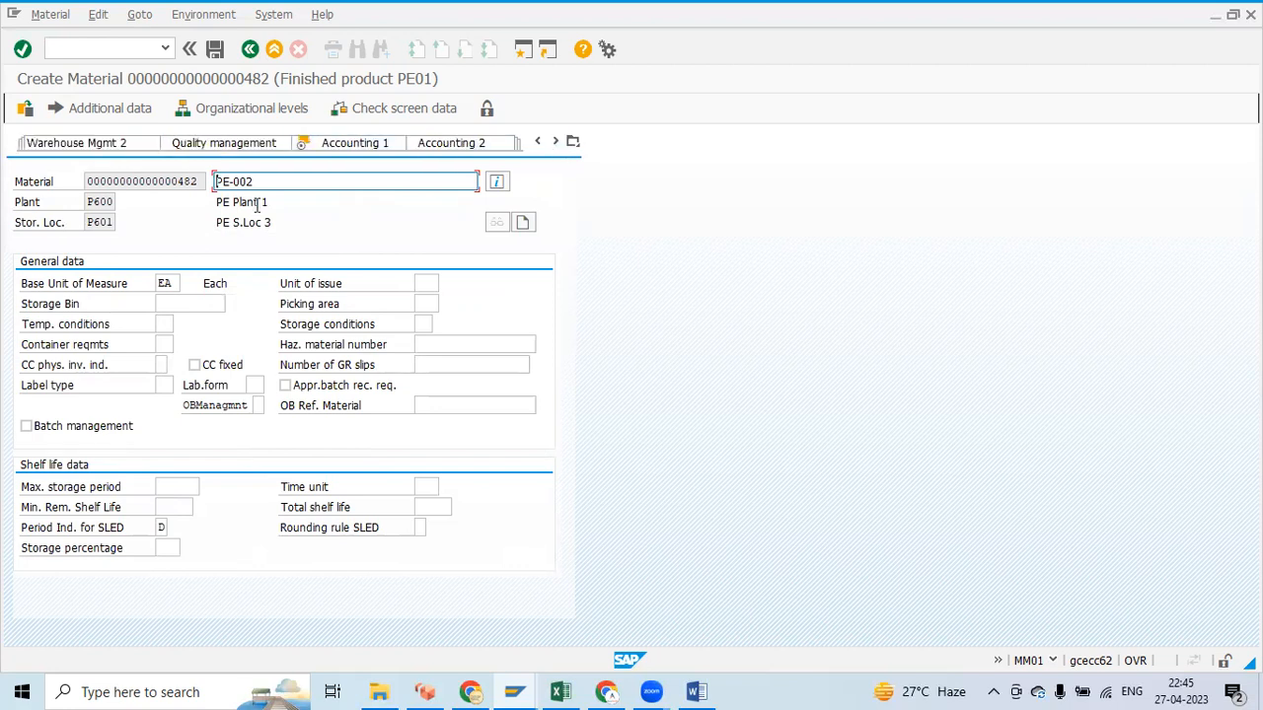
click(556, 143)
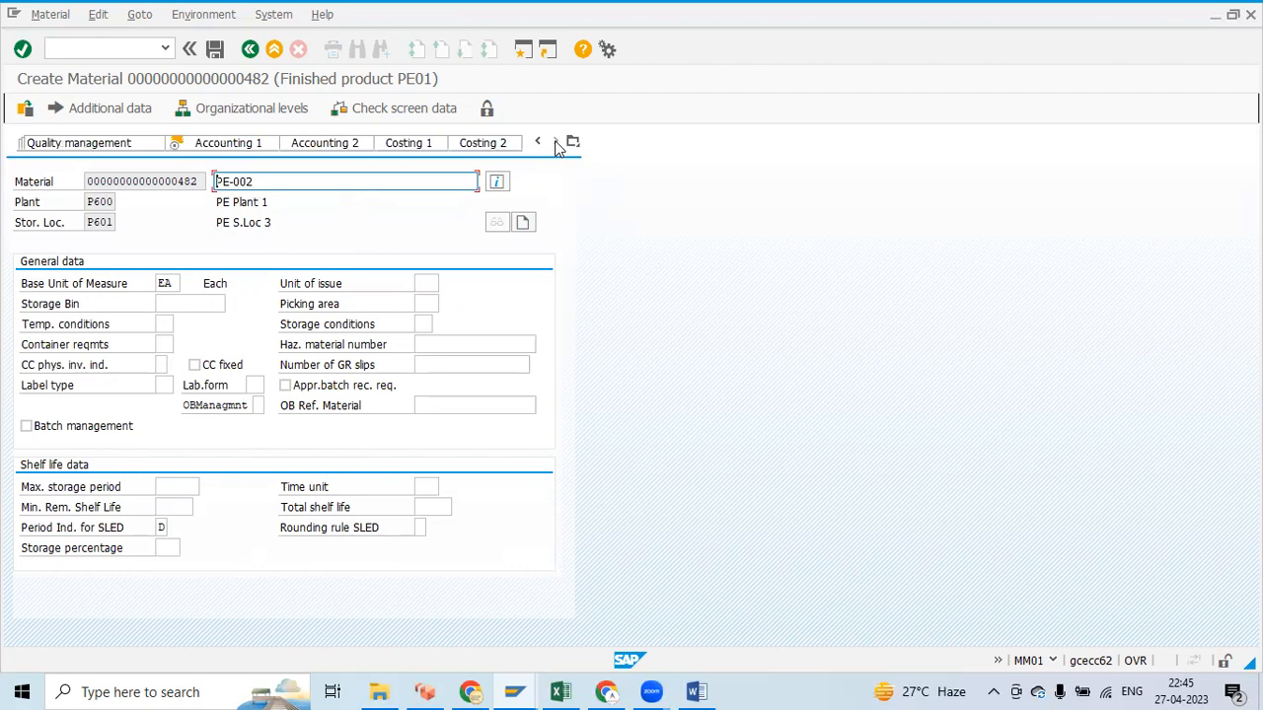
click(240, 146)
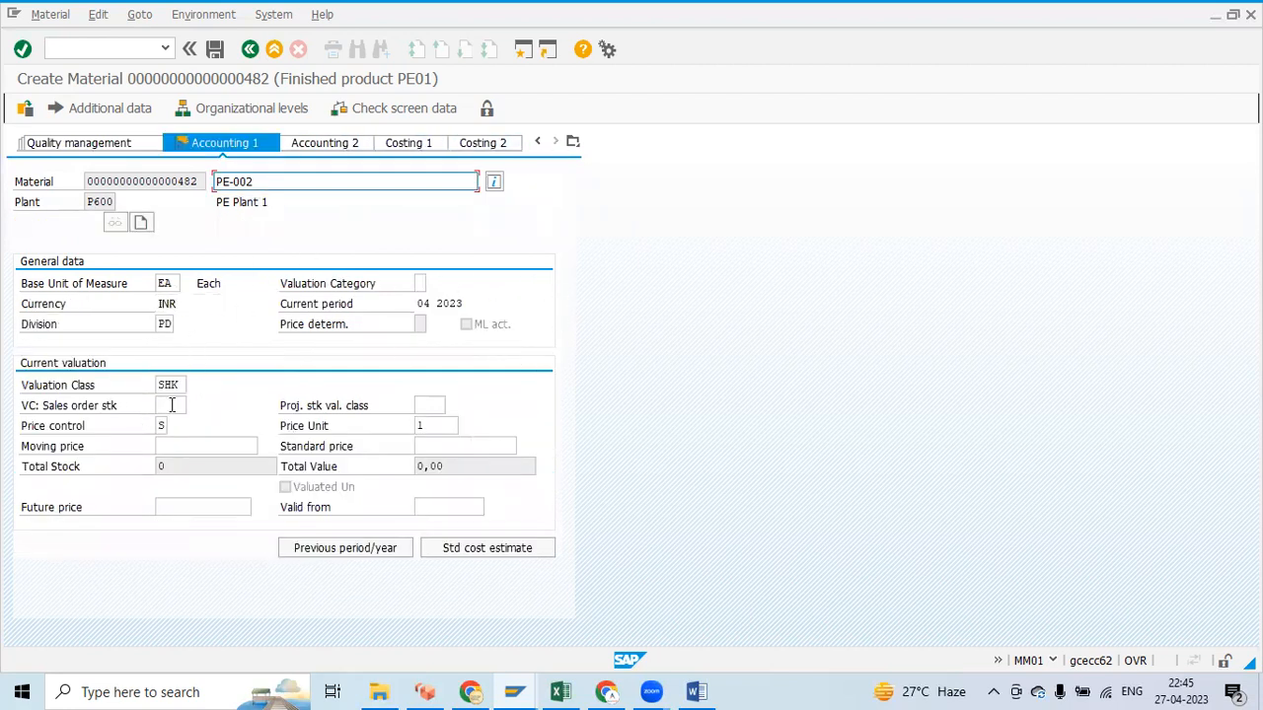
- Choose SHK (value for sh12) as the valuation class from its possible entries
click(44, 387)
click(182, 385)
key(F4)
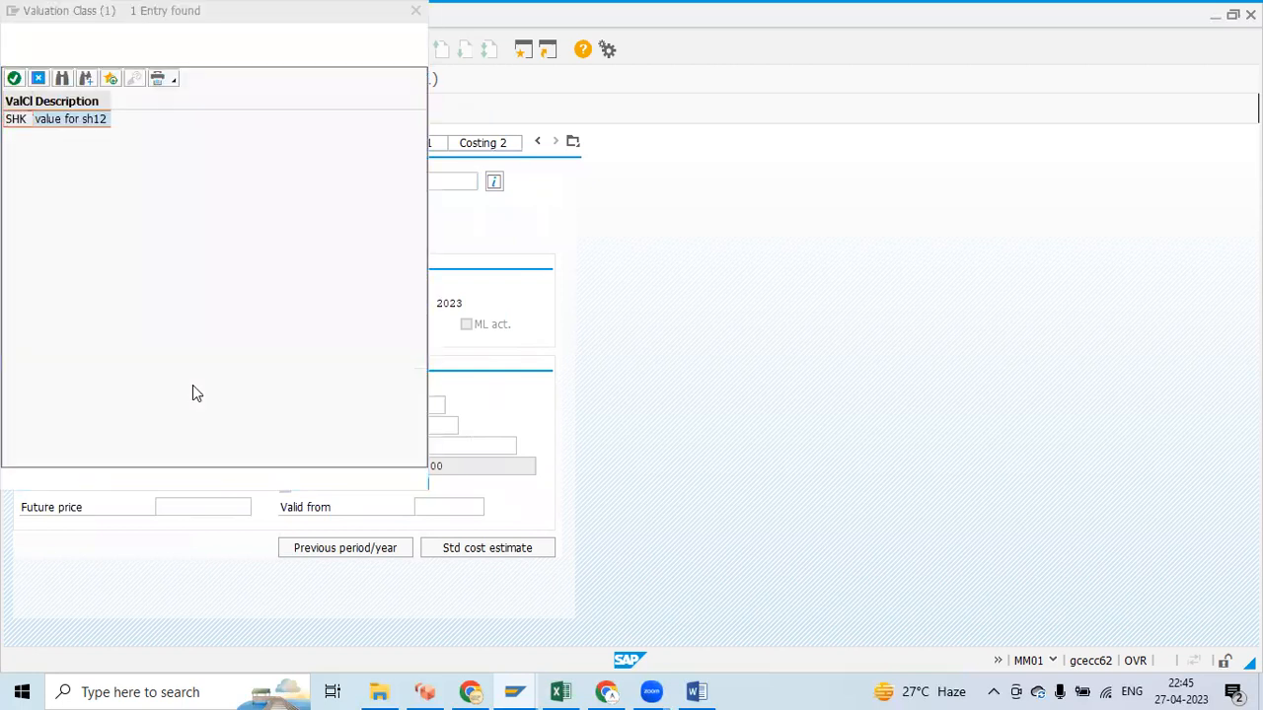
drag(152, 14, 524, 84)
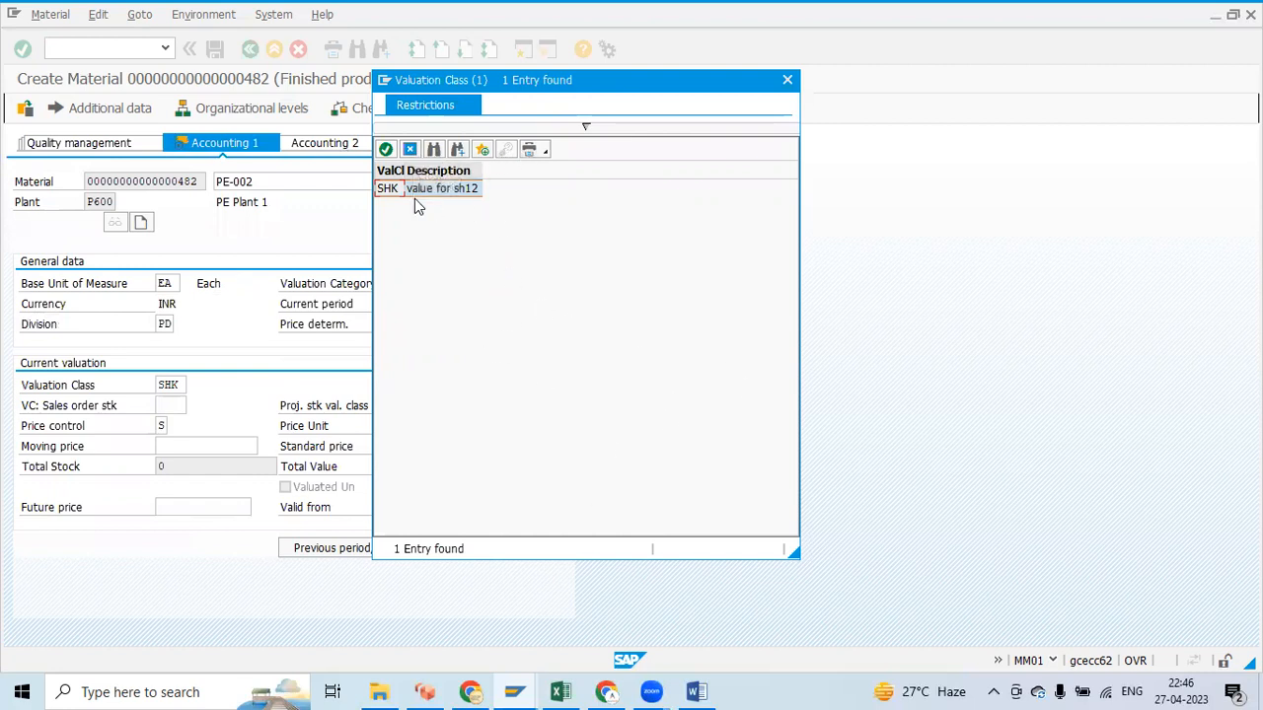
double_click(385, 188)
click(193, 385)
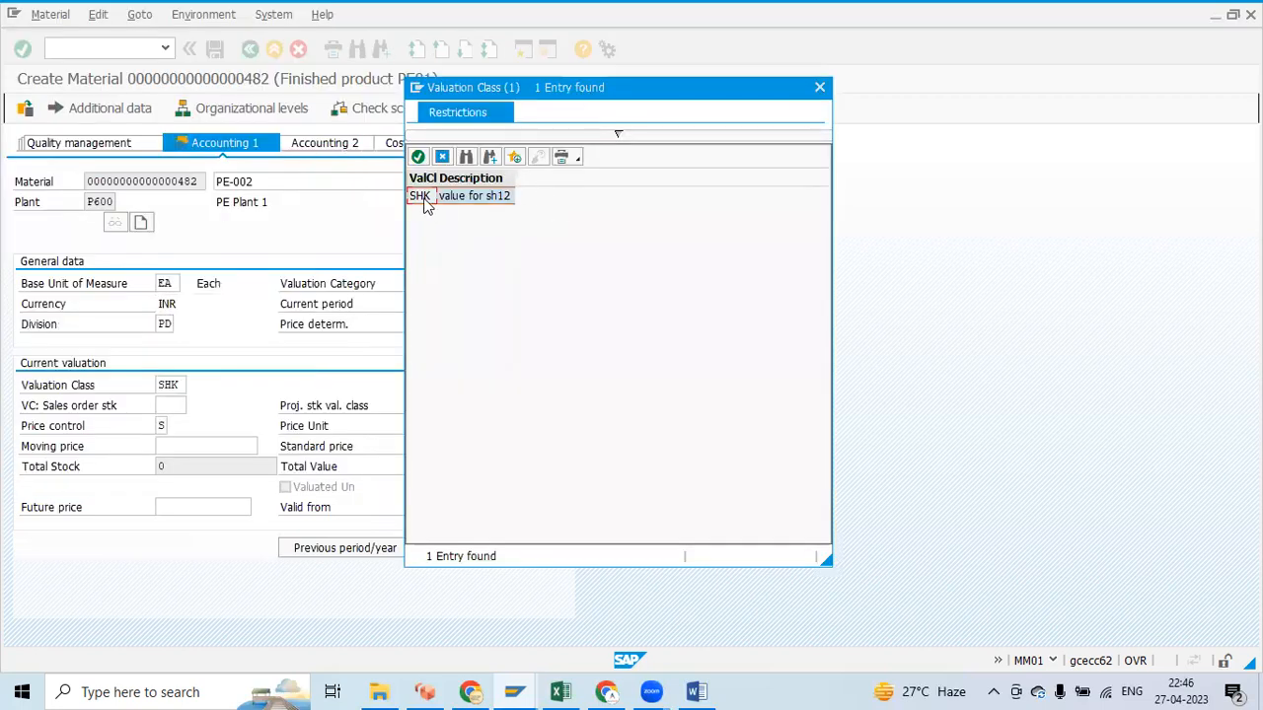
double_click(423, 197)
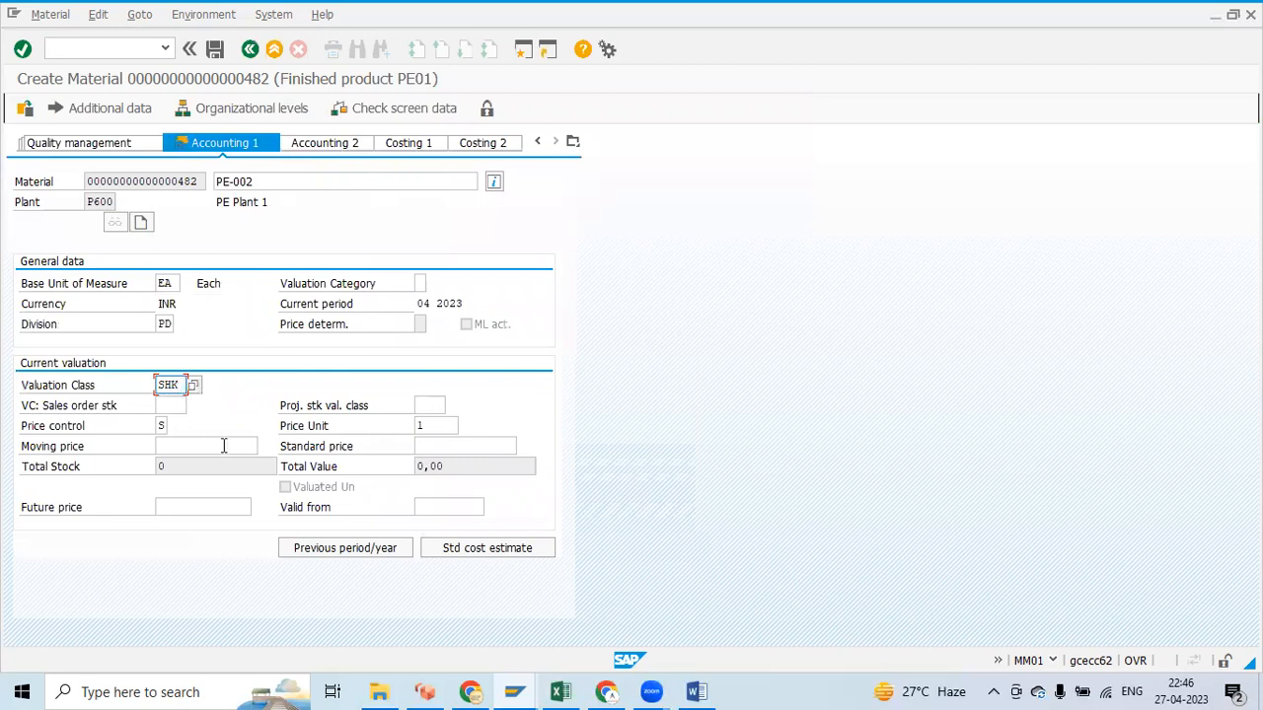
- Examine the possible entries for the price control indicator and close the list without choosing one
click(162, 426)
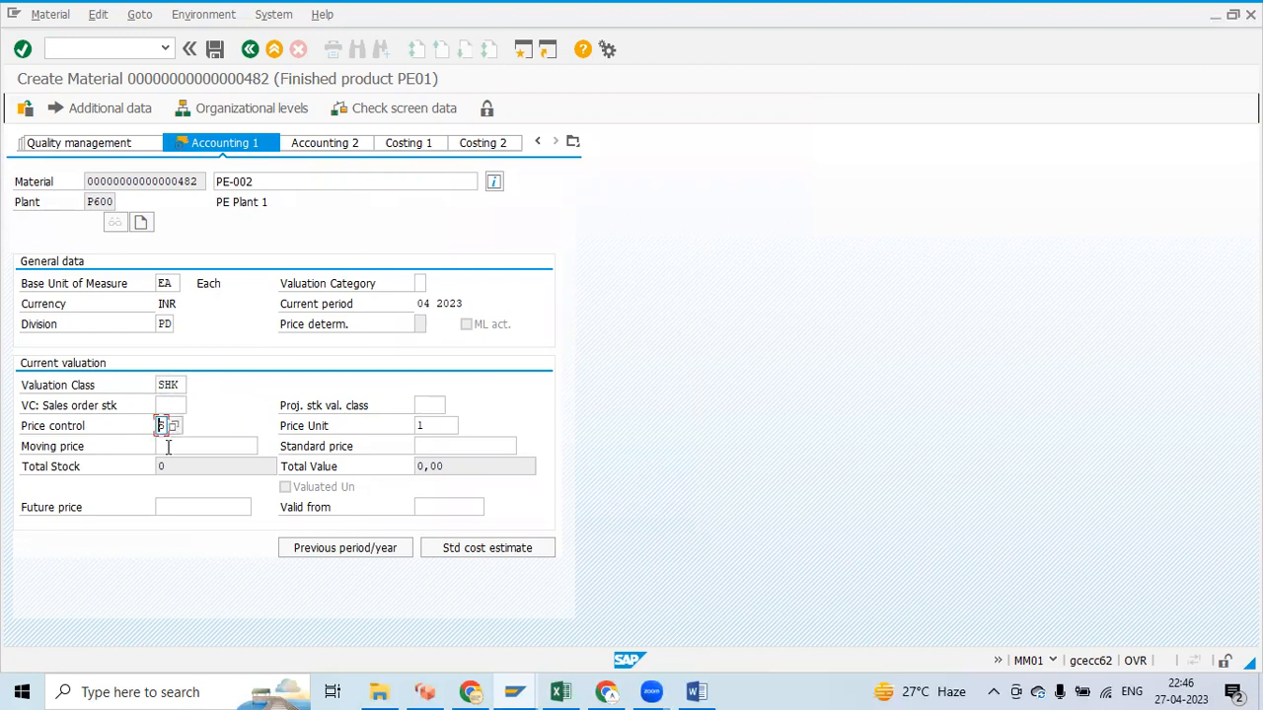
click(168, 447)
click(164, 426)
click(174, 425)
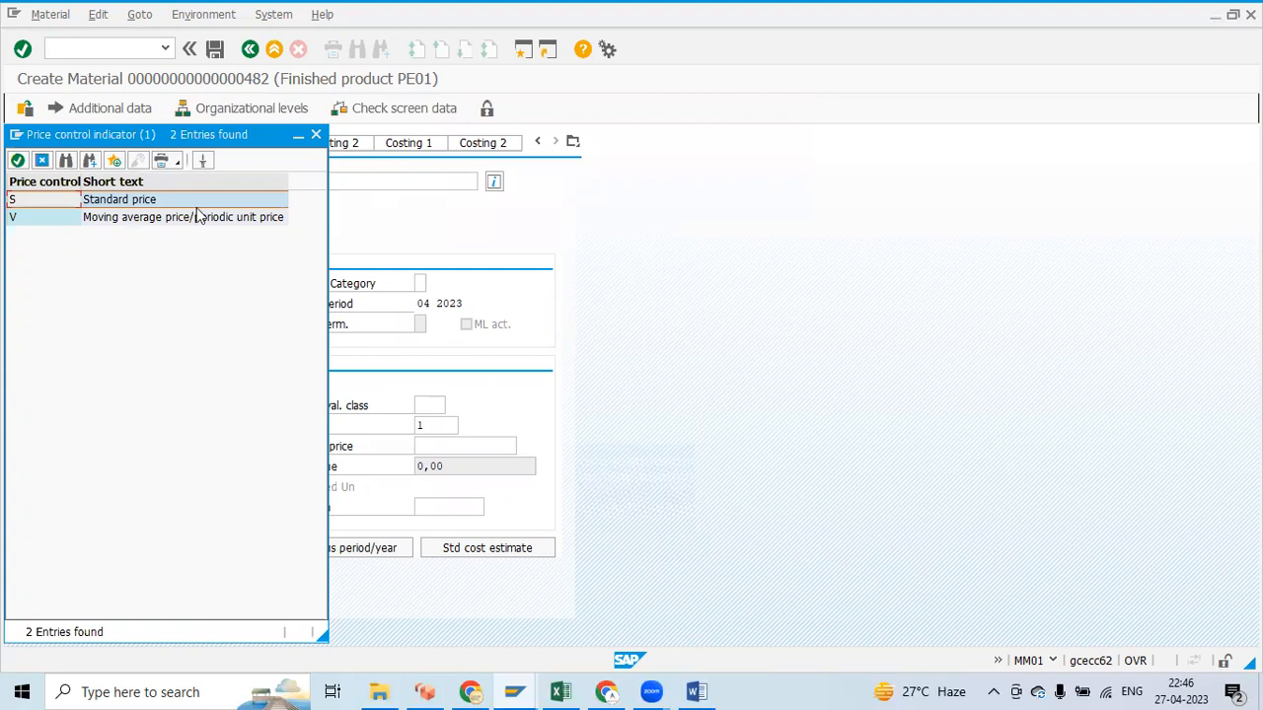
click(136, 202)
click(116, 219)
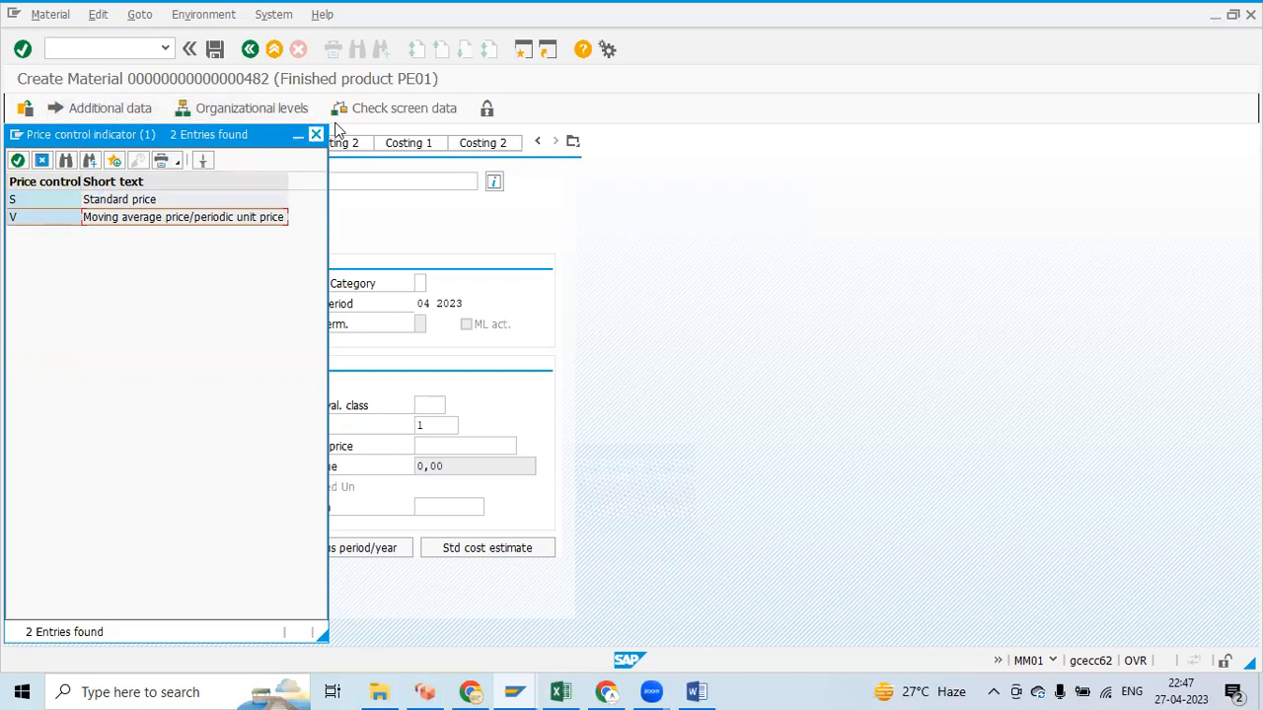
drag(243, 135, 304, 135)
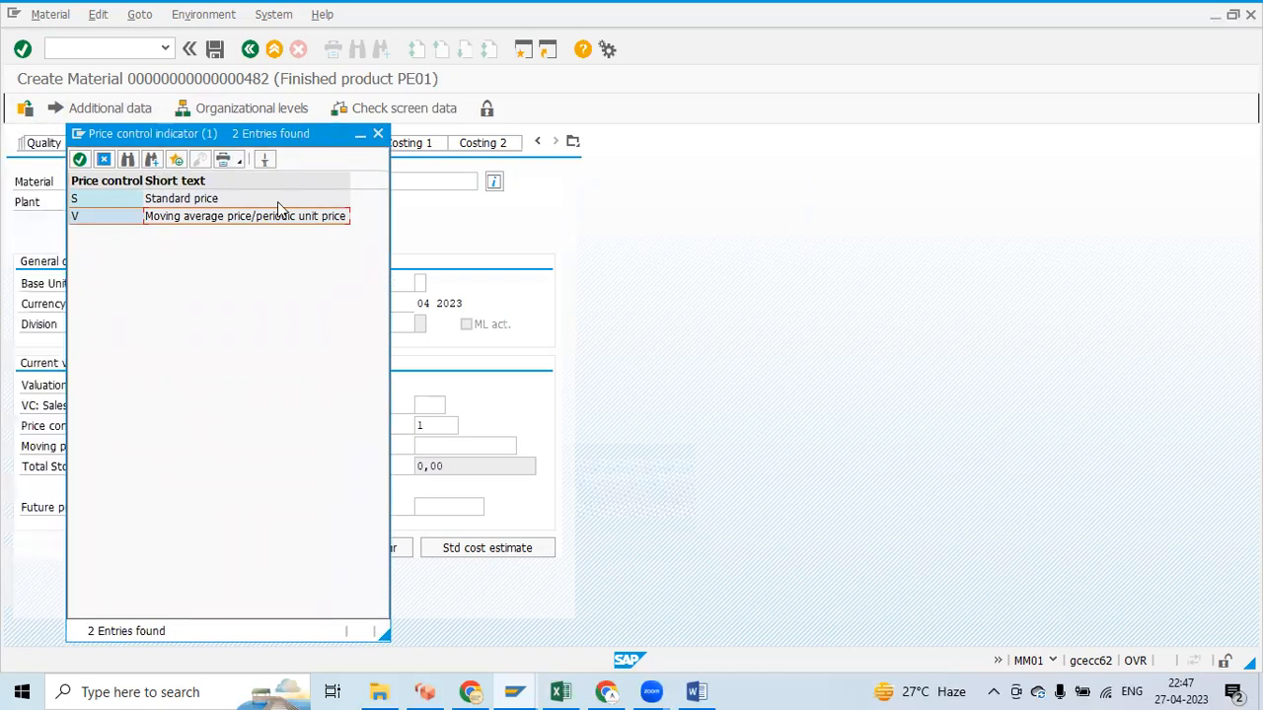
click(378, 136)
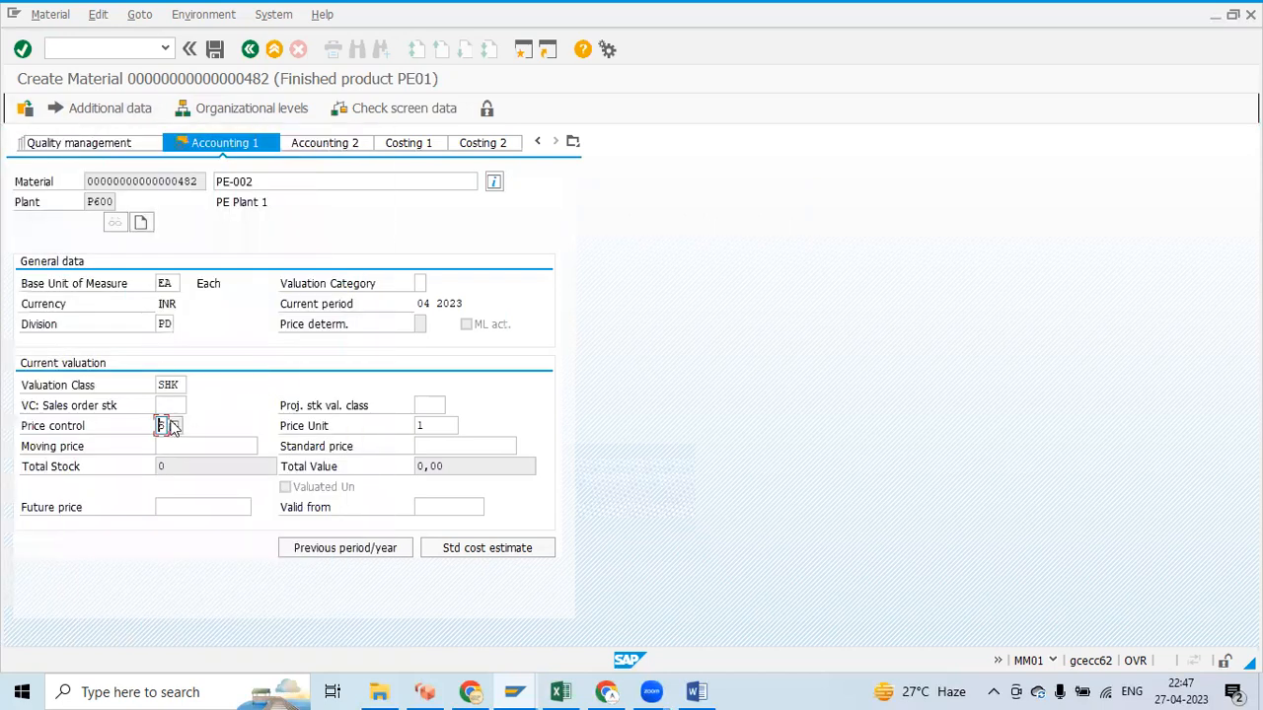
- Set price control to S (Standard price) with a standard price of 100, and save the new material
click(442, 445)
click(160, 426)
click(175, 427)
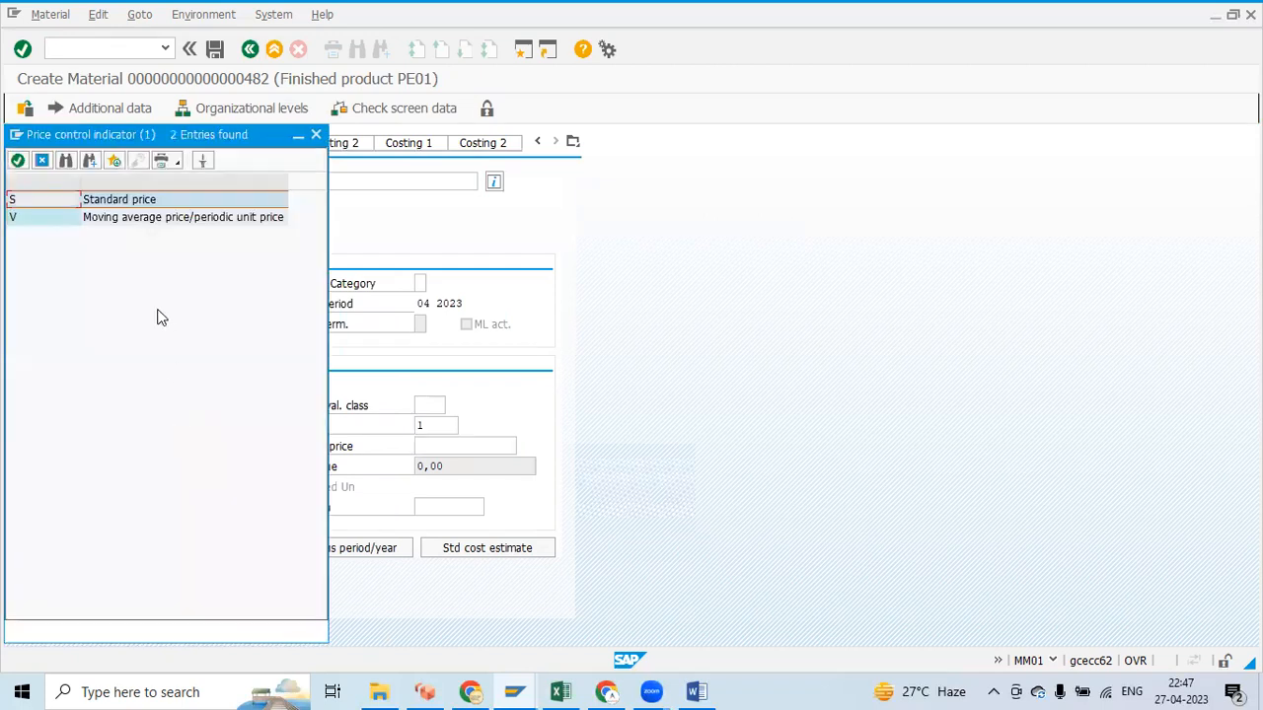
double_click(30, 205)
click(210, 446)
click(471, 440)
text(100)
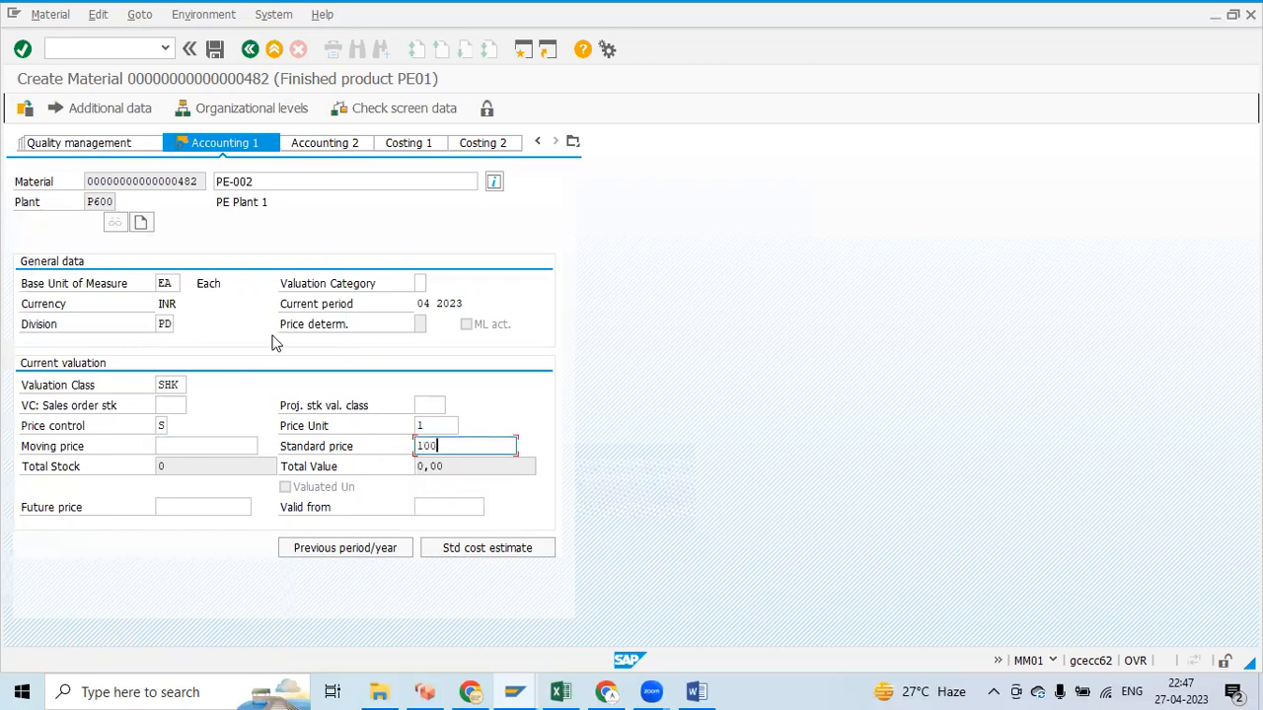
click(337, 144)
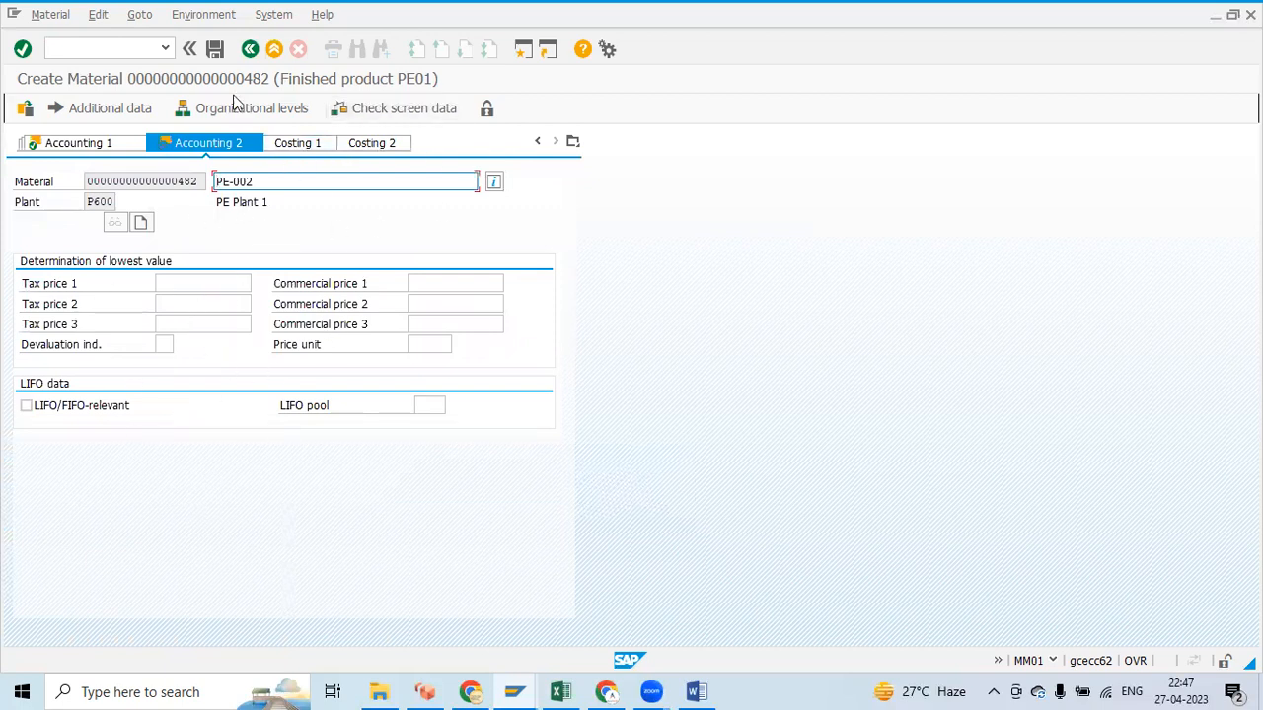
click(216, 51)
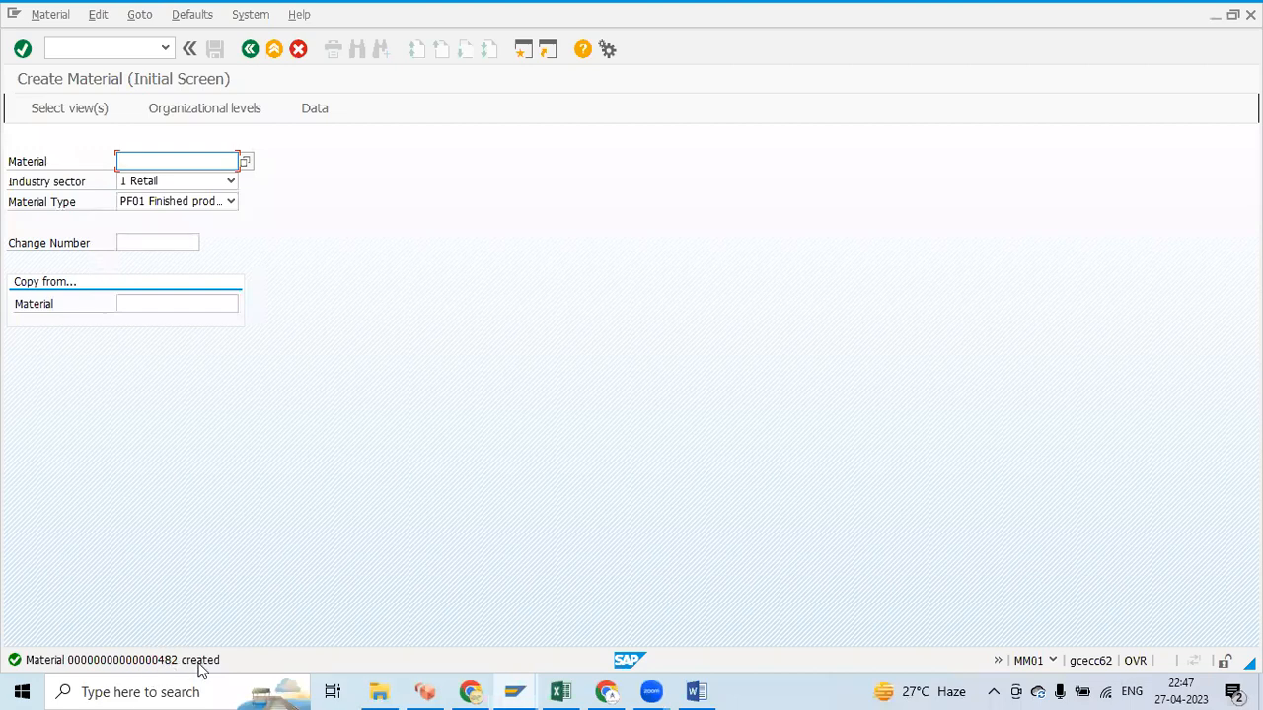
- Switch to the Excel lecture notes and copy the material number in C2 of the Master Data sheet into C3
click(562, 688)
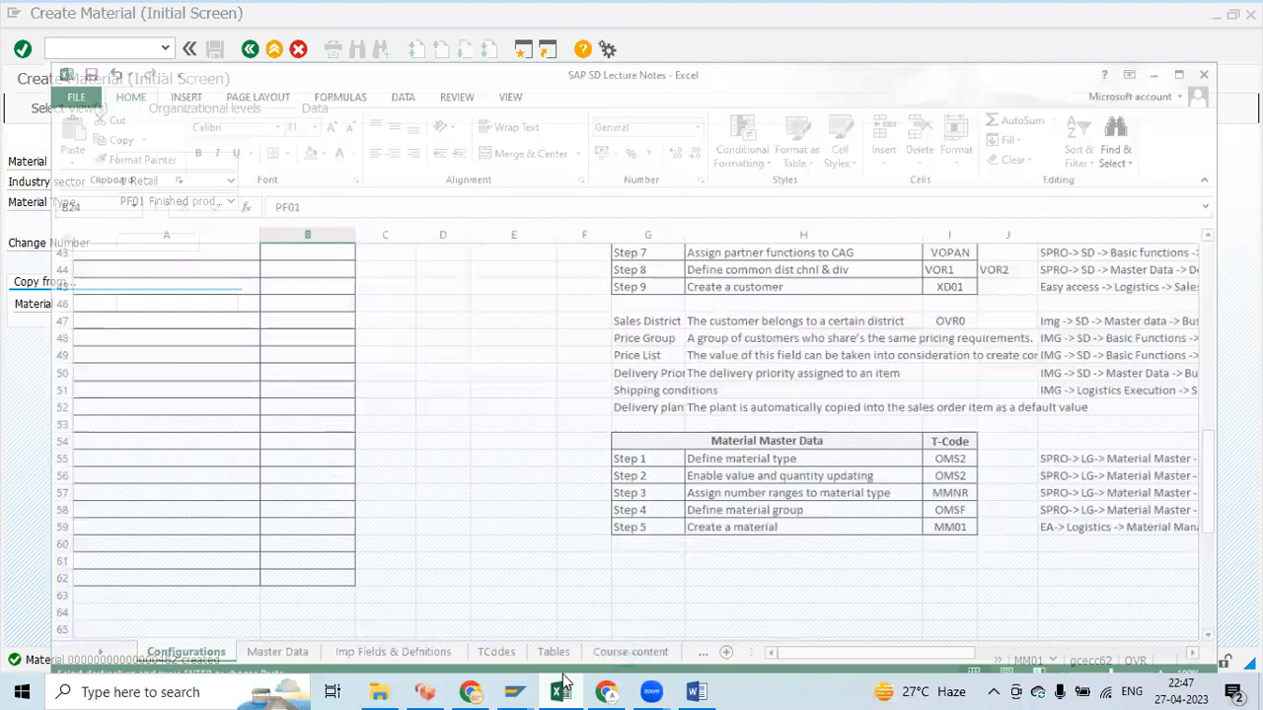
click(718, 521)
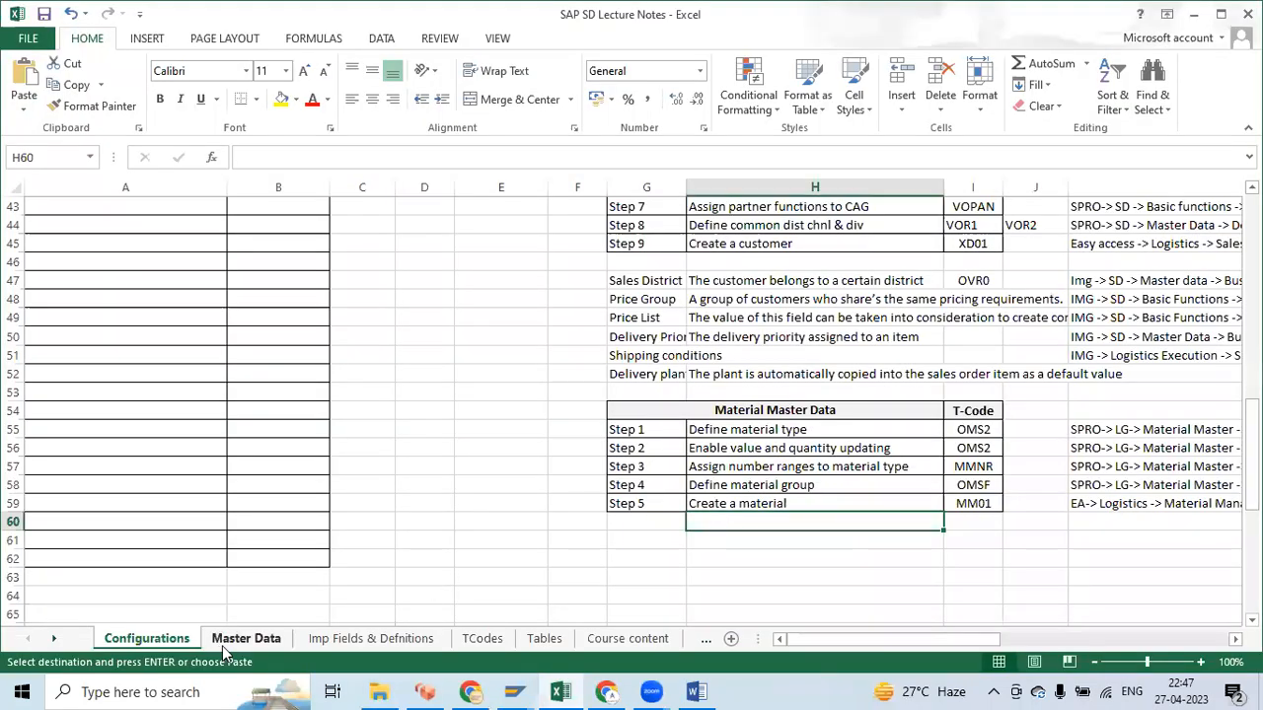
click(224, 643)
click(259, 255)
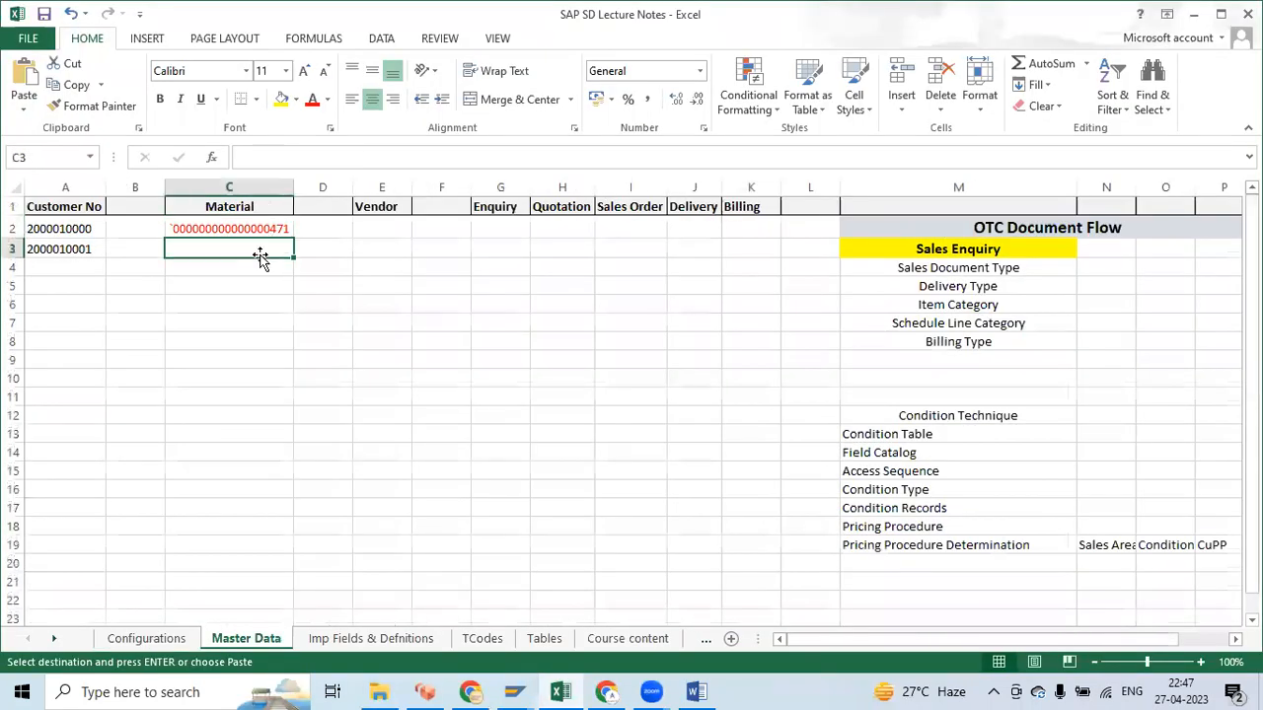
click(259, 228)
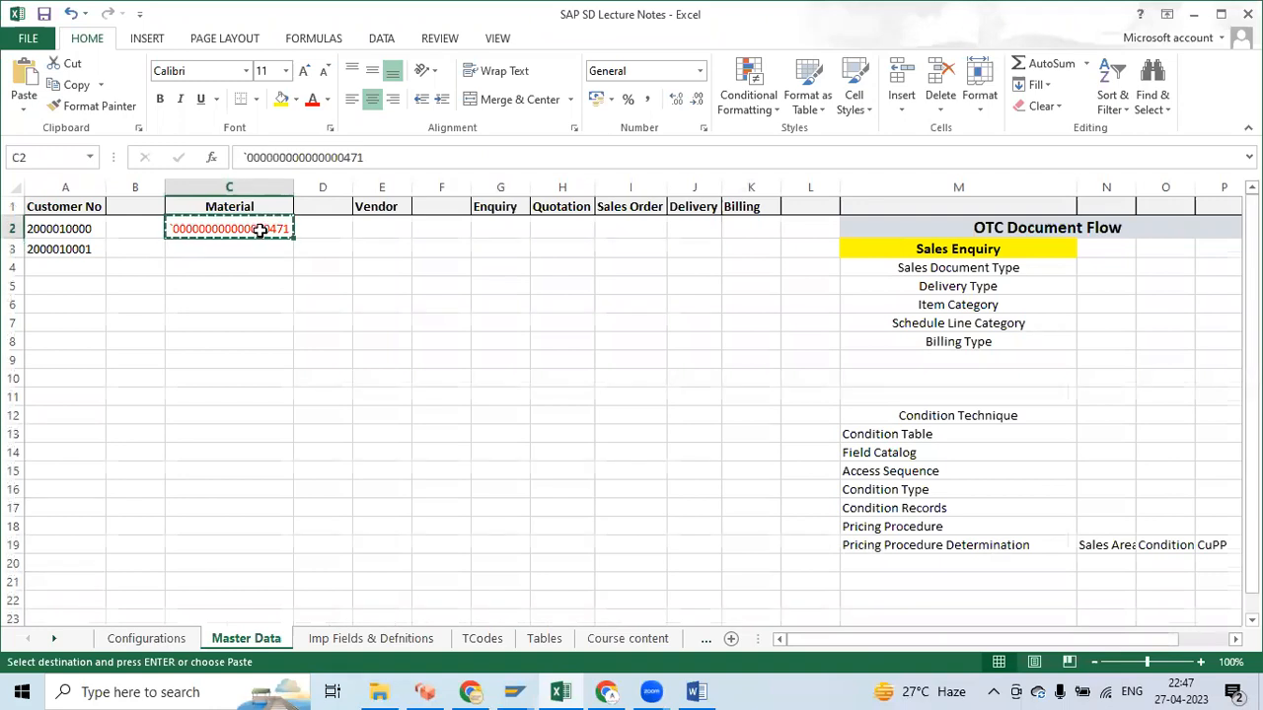
click(257, 254)
key(ctrl+v)
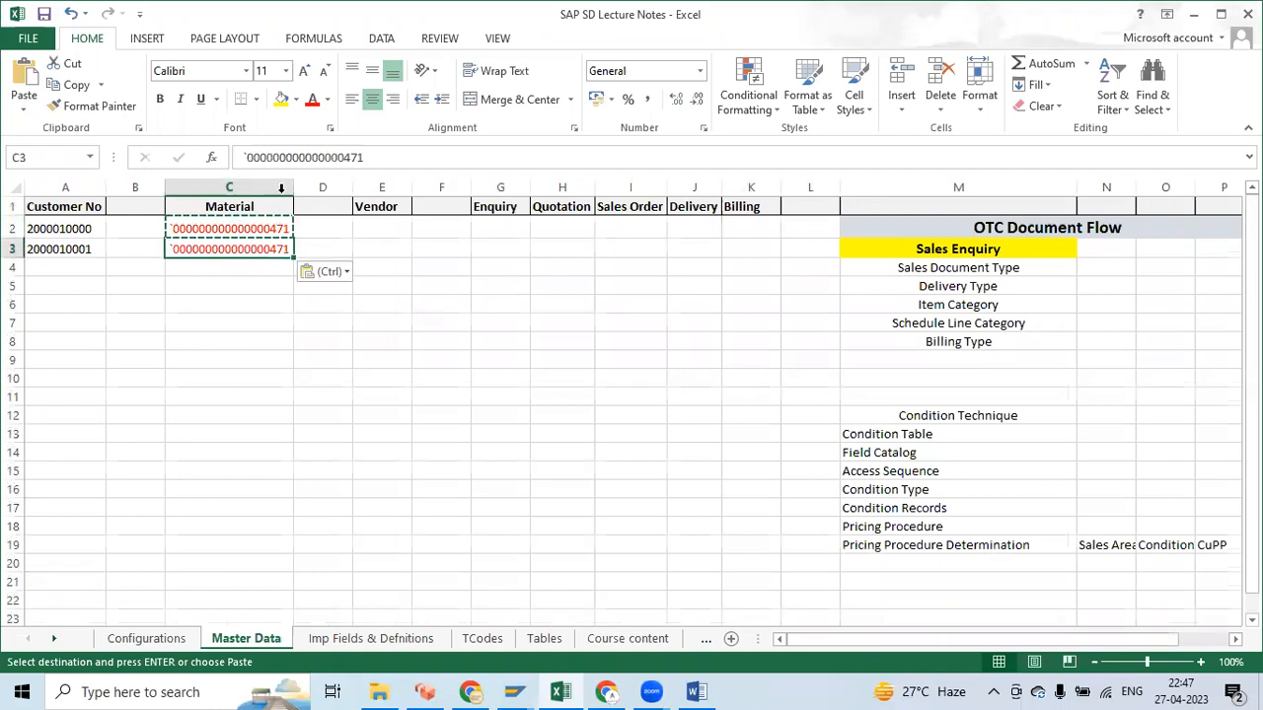
- Change the material number in C3 so it ends in 482, and compare it with the number of the material created in SAP
click(373, 163)
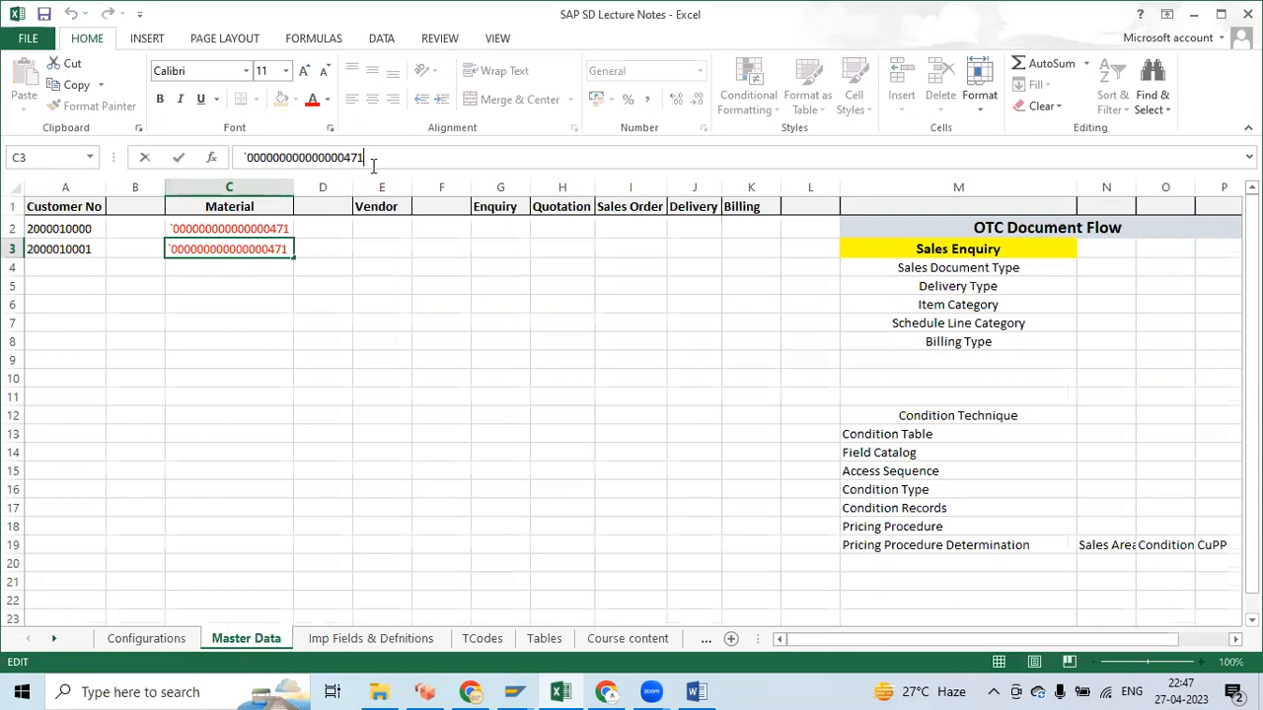
key(BackSpace)
key(BackSpace)
text(82)
key(alt+Tab)
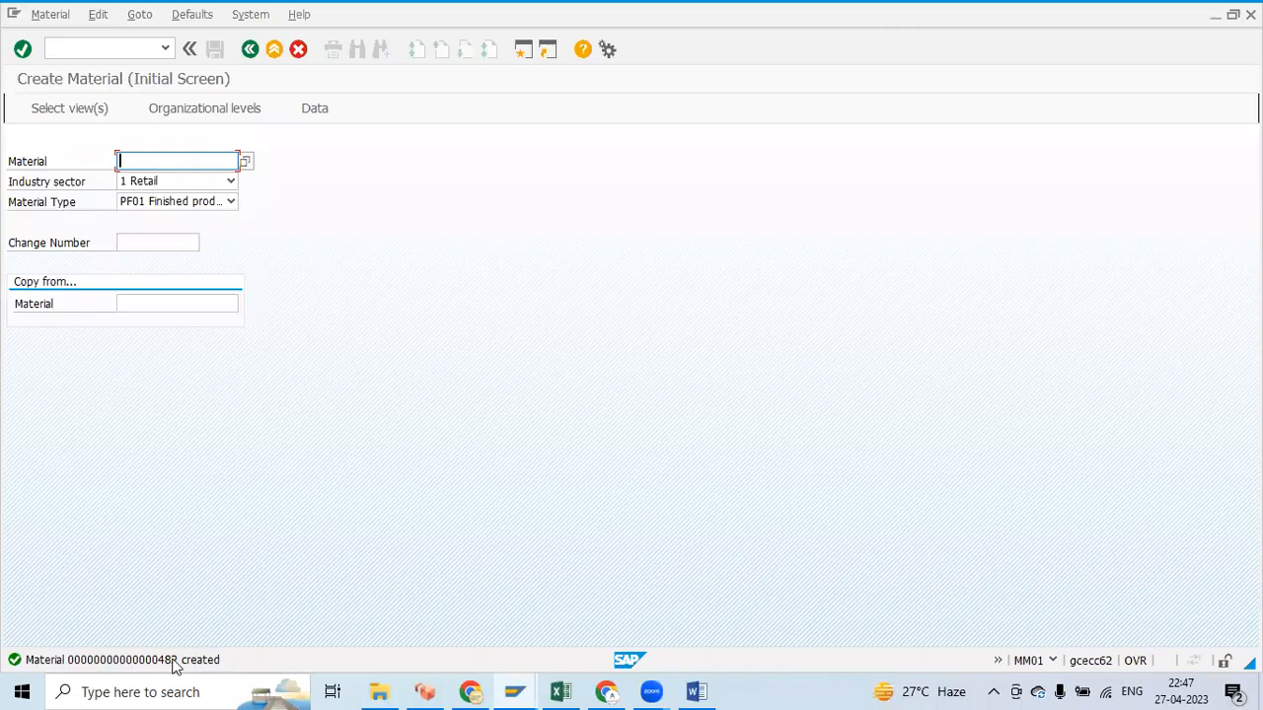
key(alt+Tab)
click(318, 338)
click(278, 236)
click(278, 246)
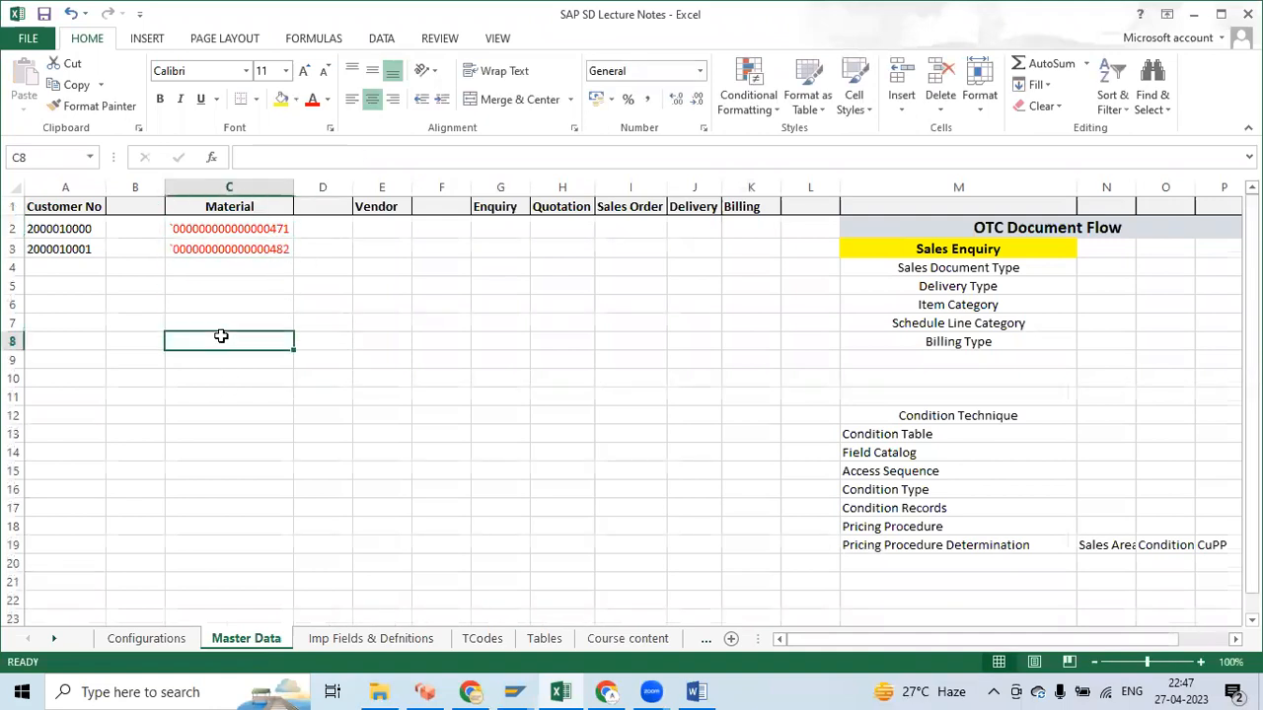
key(alt+Tab)
key(alt+Tab)
click(261, 229)
click(248, 249)
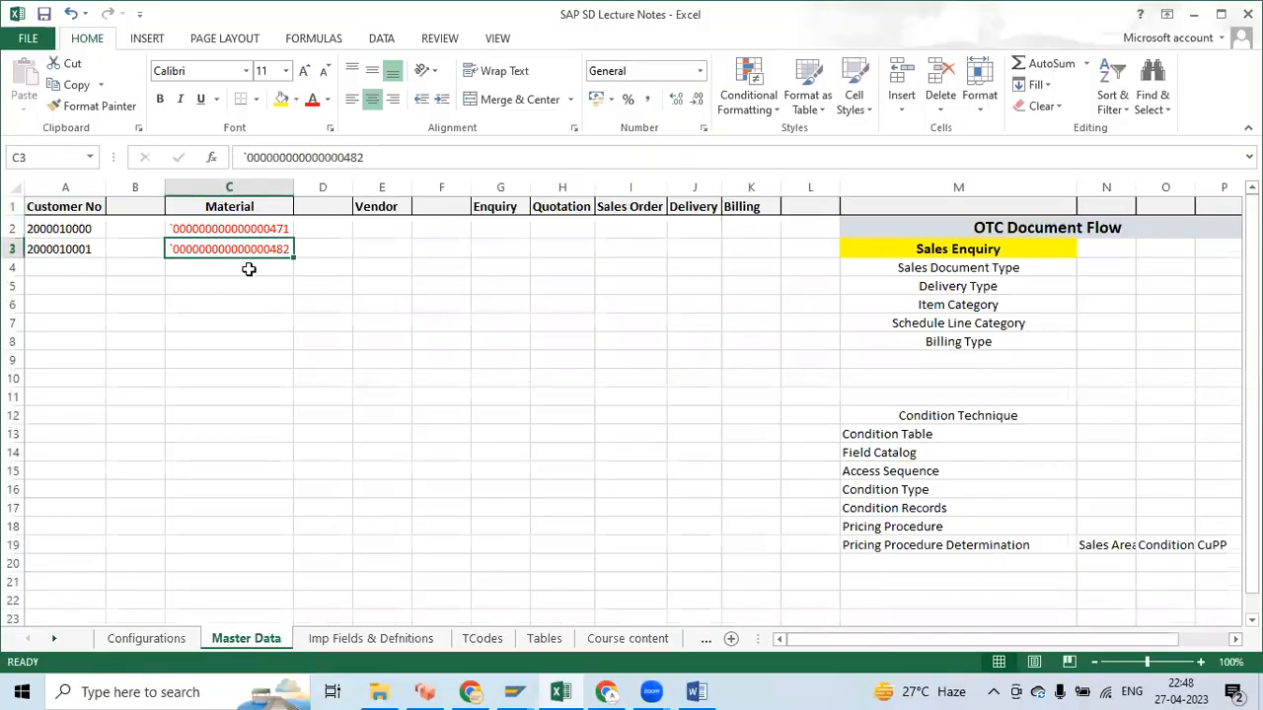
- Switch to SAP and run the stock overview (MMBE) for material 482 in plant P600 and storage location P601
key(alt+Tab)
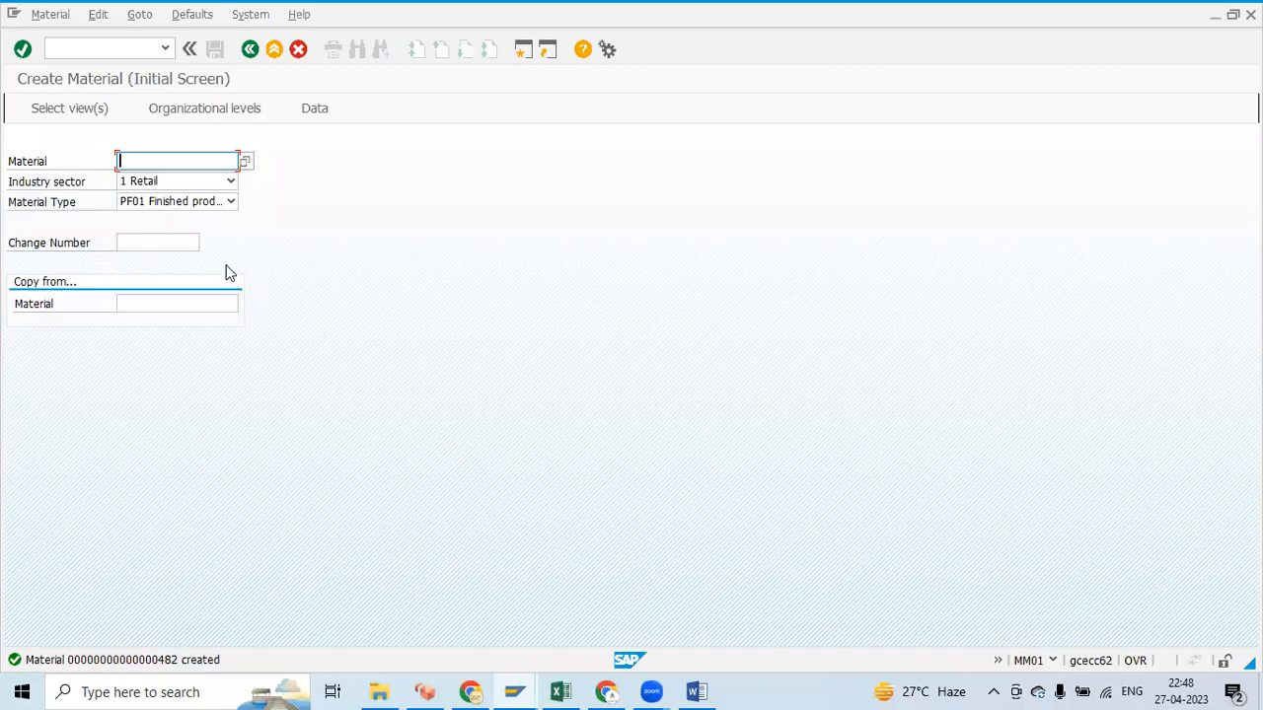
click(88, 47)
text(/nM)
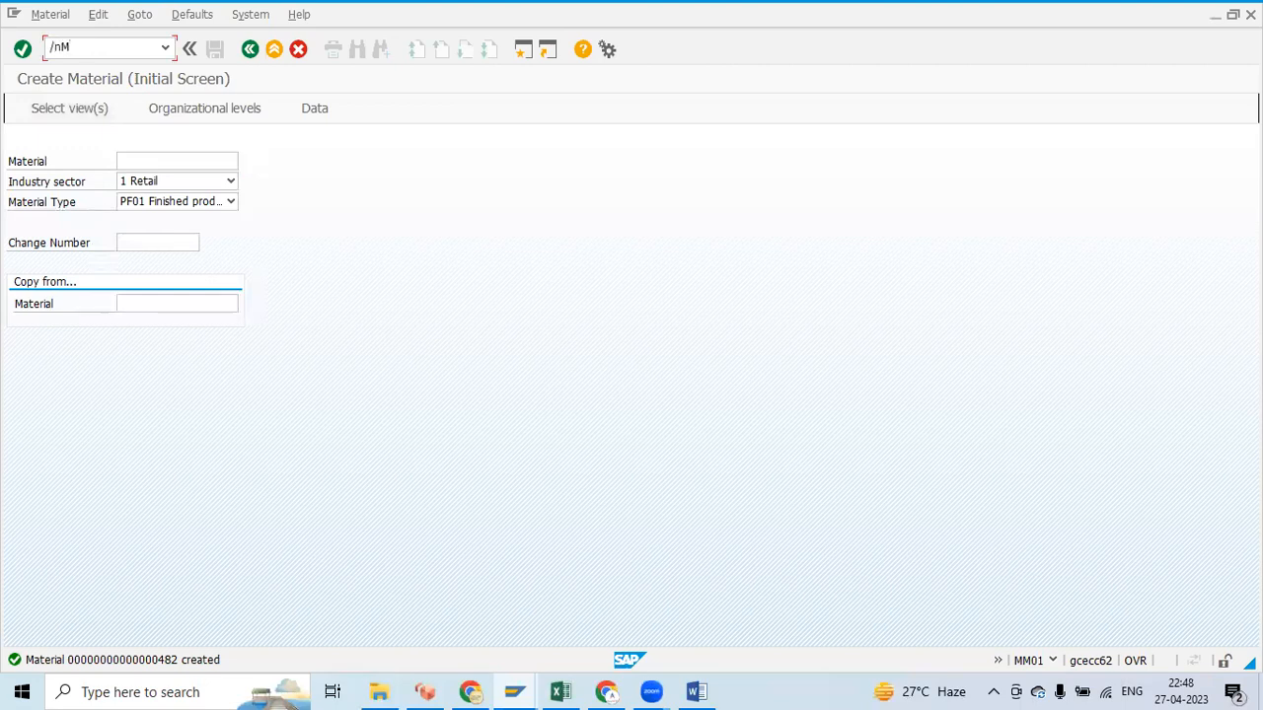
key(BackSpace)
key(BackSpace)
text(nMMBE)
key(Return)
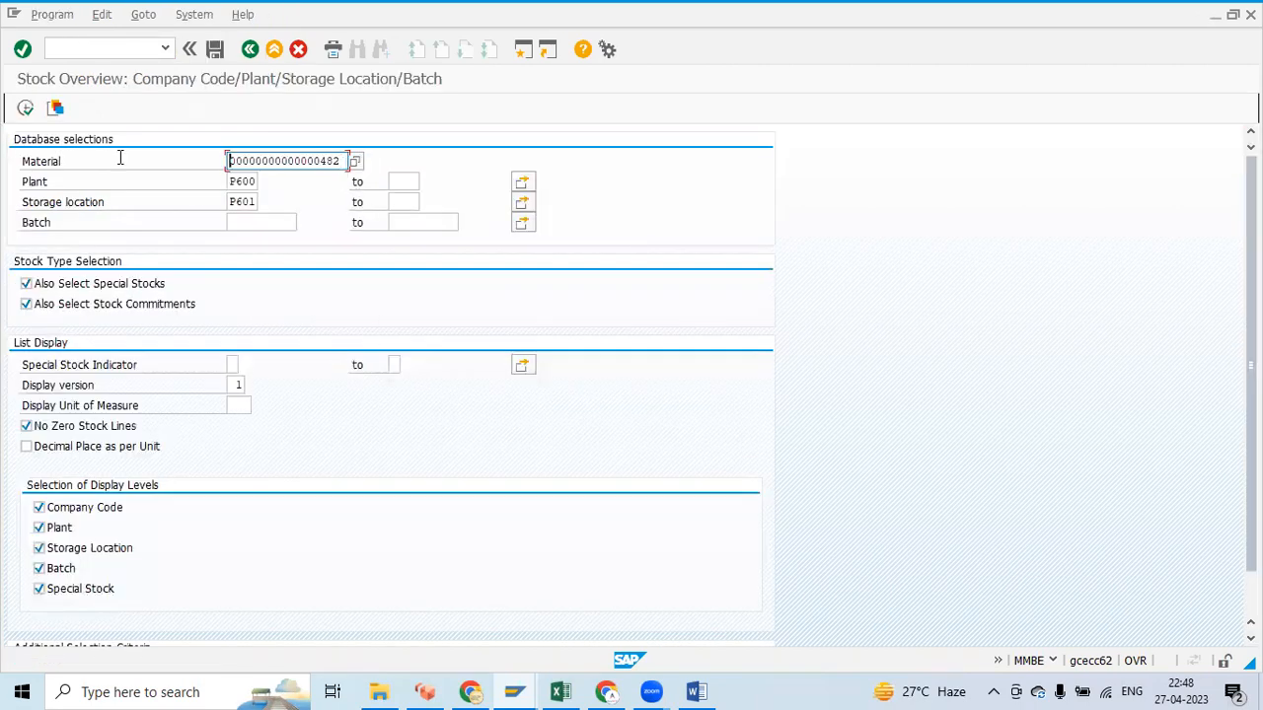
click(26, 109)
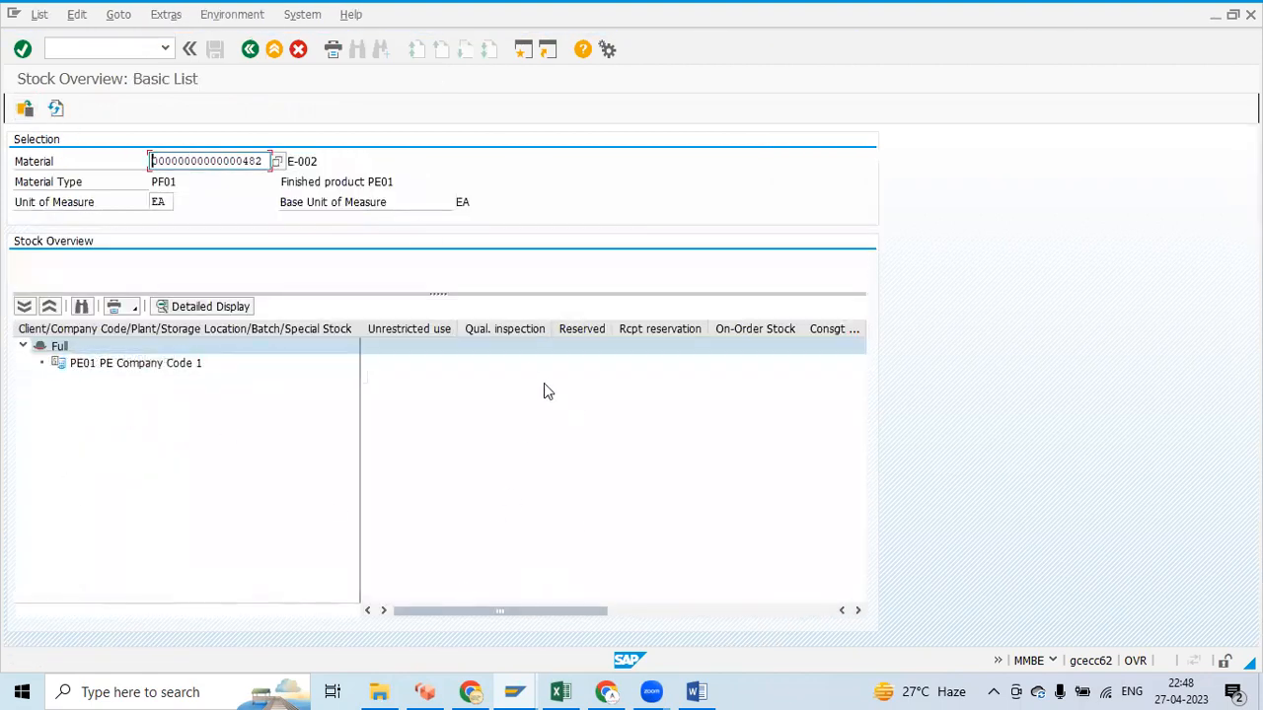
- Leave the stock overview and return to the SAP Easy Access screen with /n
click(253, 57)
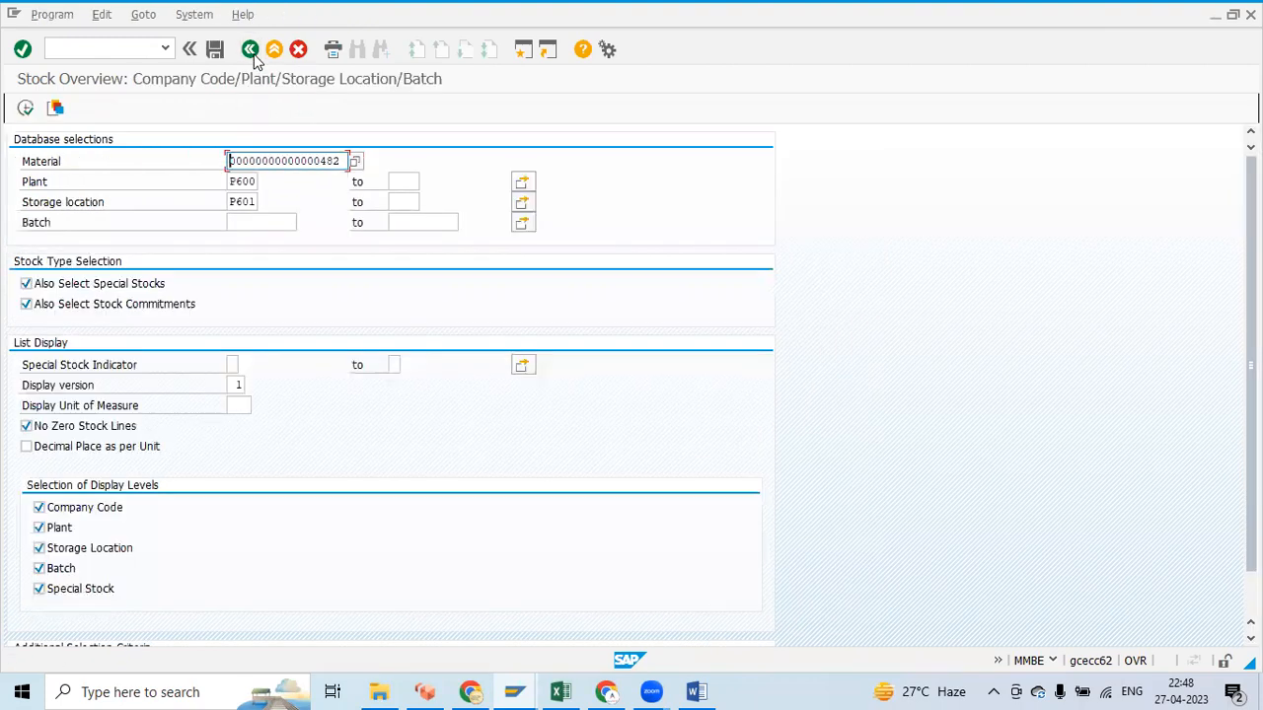
click(66, 47)
text(/n)
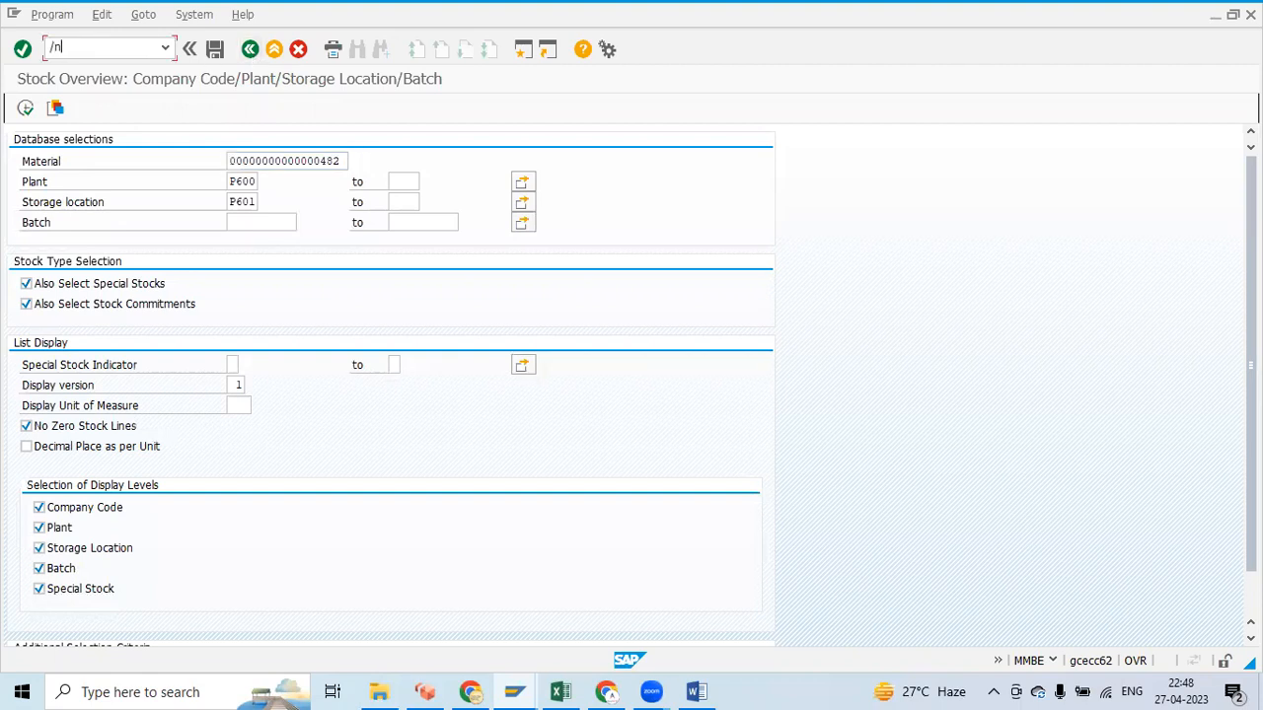
key(Return)
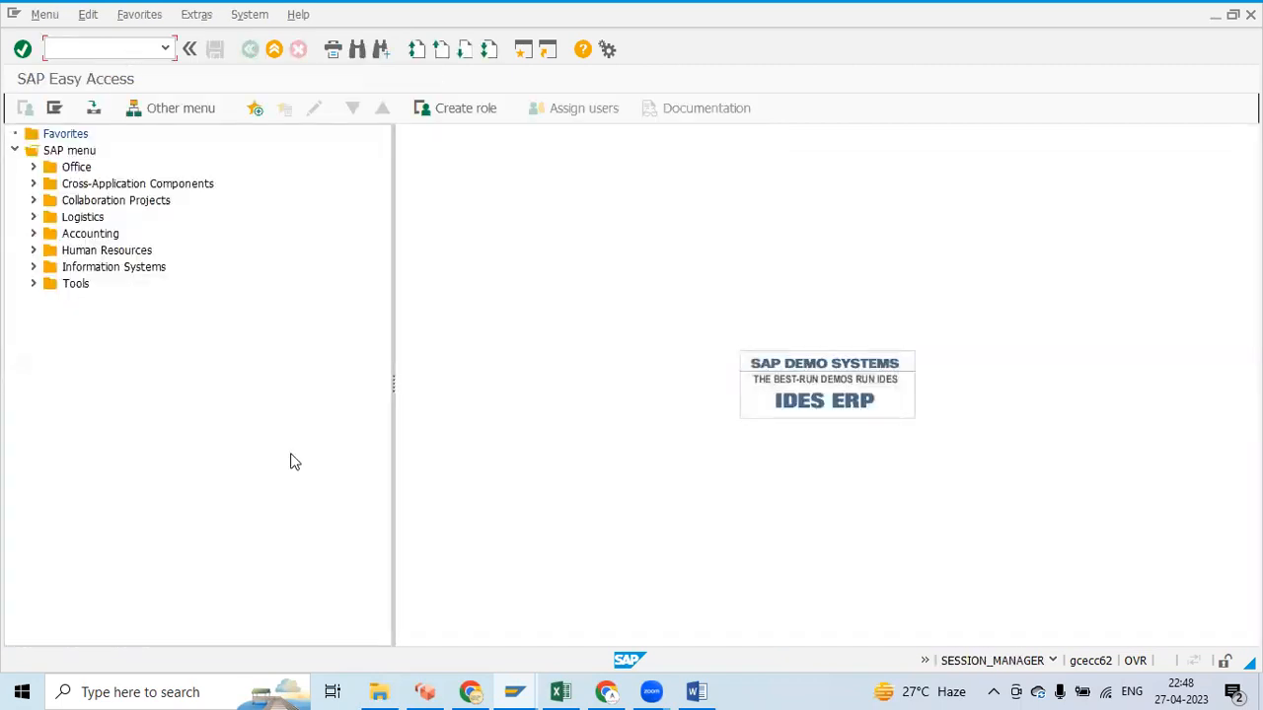
- Switch to the Excel lecture notes and review the topics around Material master in the Course content sheet
click(561, 692)
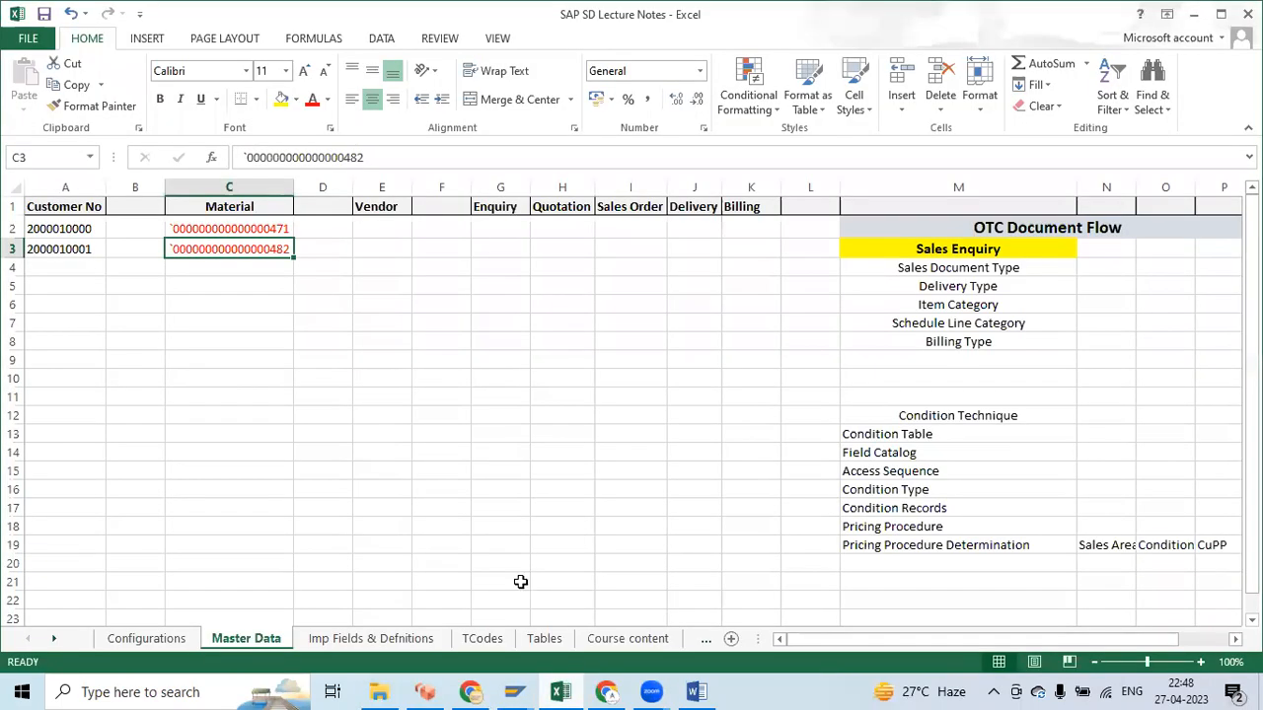
drag(1103, 643, 1100, 634)
key(ctrl+Page_Down)
key(ctrl+Page_Up)
click(628, 638)
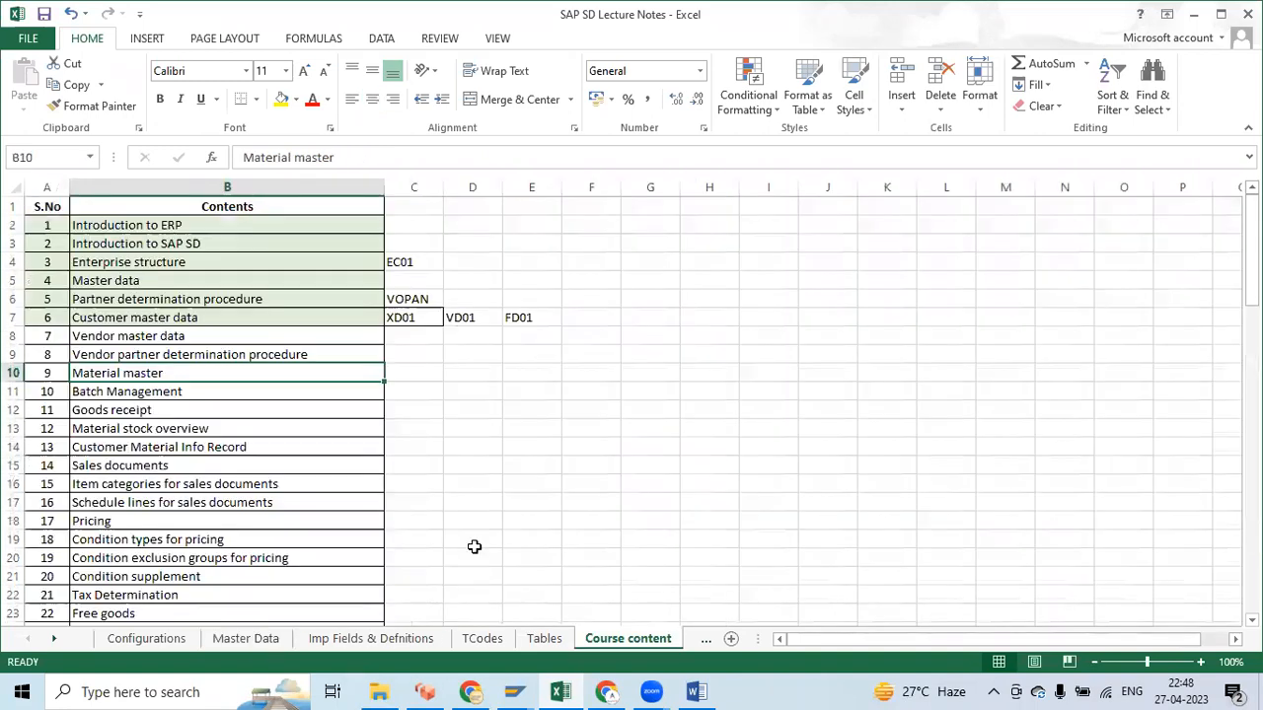
scroll(114, 393, down, 1)
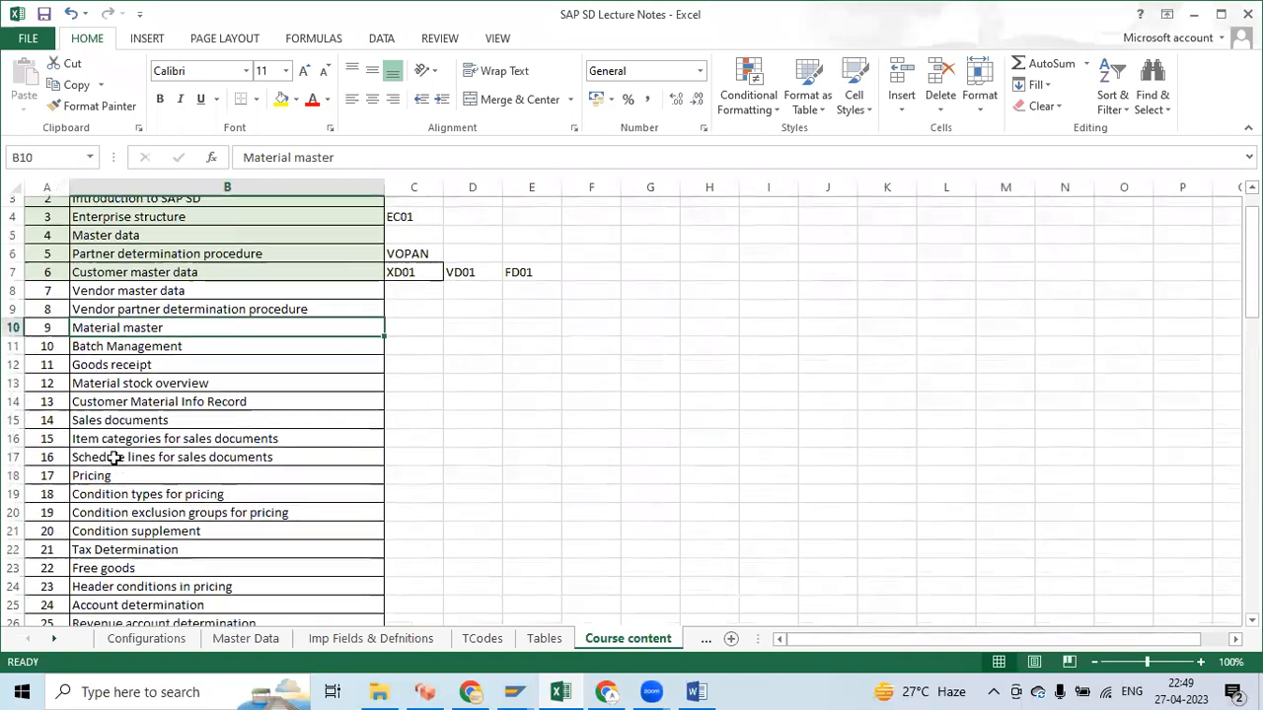
click(114, 335)
click(111, 357)
click(112, 372)
click(143, 410)
click(115, 317)
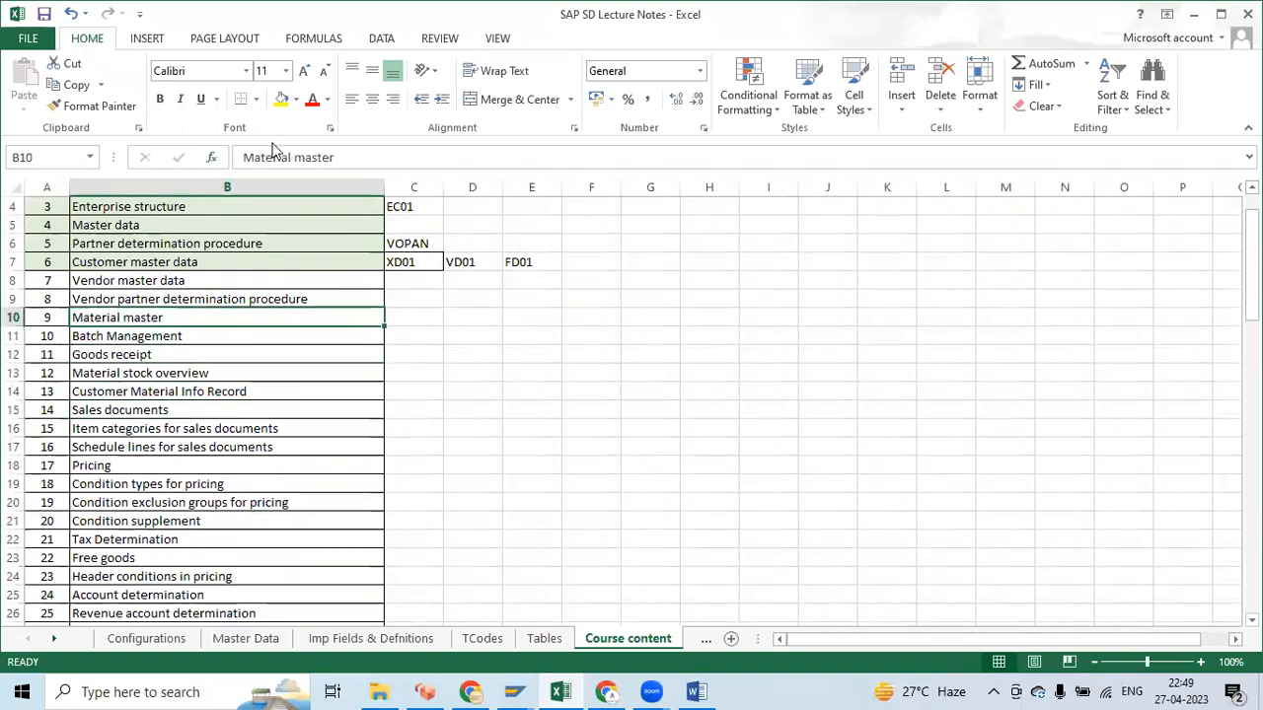
- Copy the green formatting of the Customer master data row to the Material master row, marking that topic as covered
drag(43, 317, 119, 315)
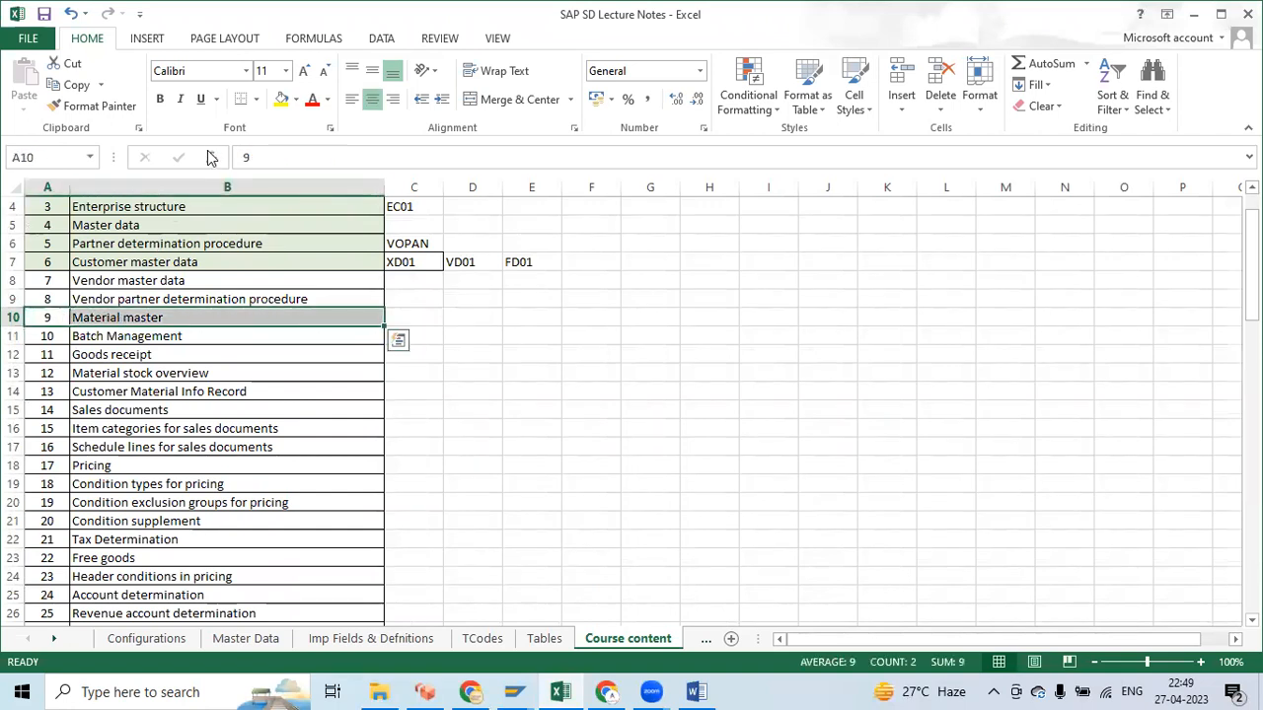
drag(42, 261, 154, 262)
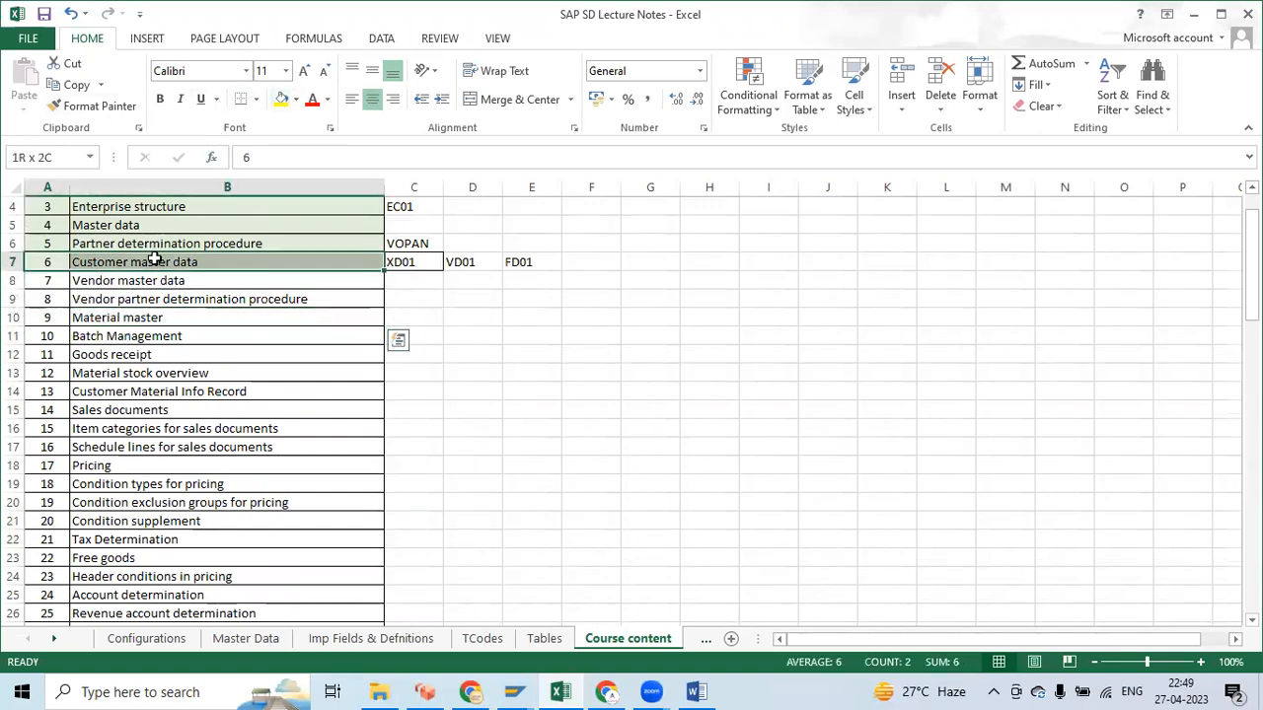
click(69, 106)
drag(43, 317, 118, 317)
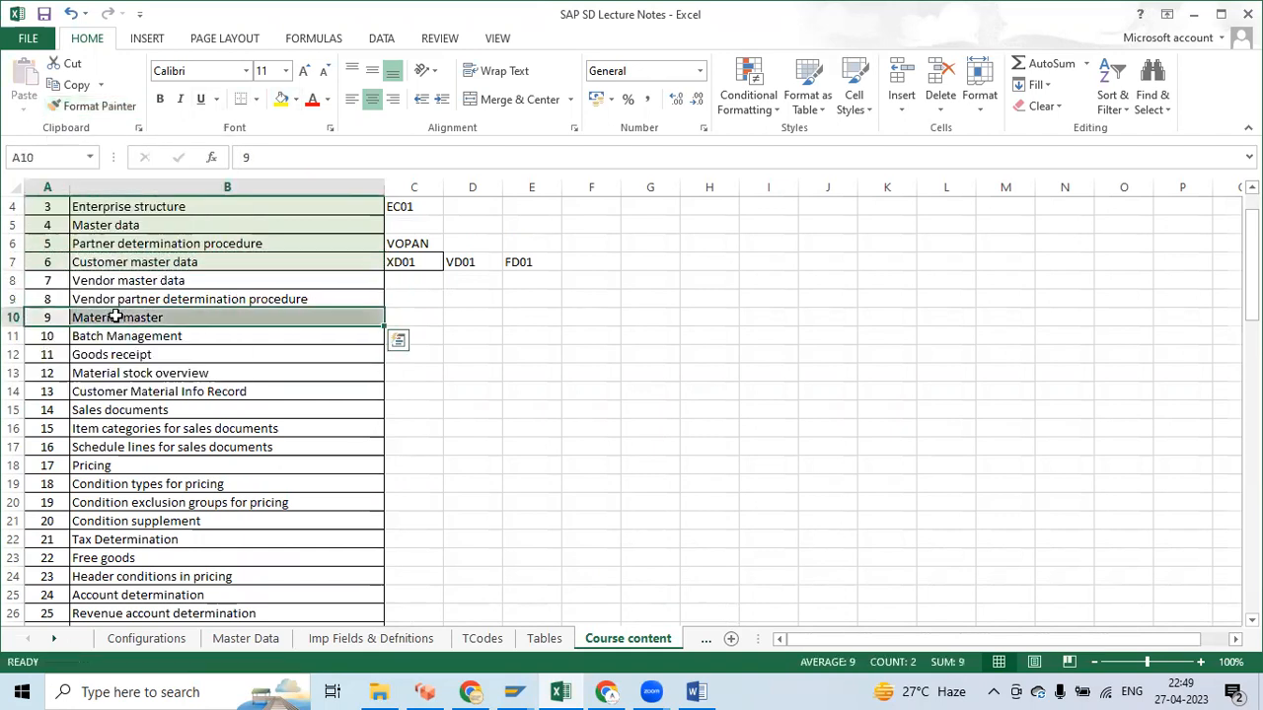
click(120, 373)
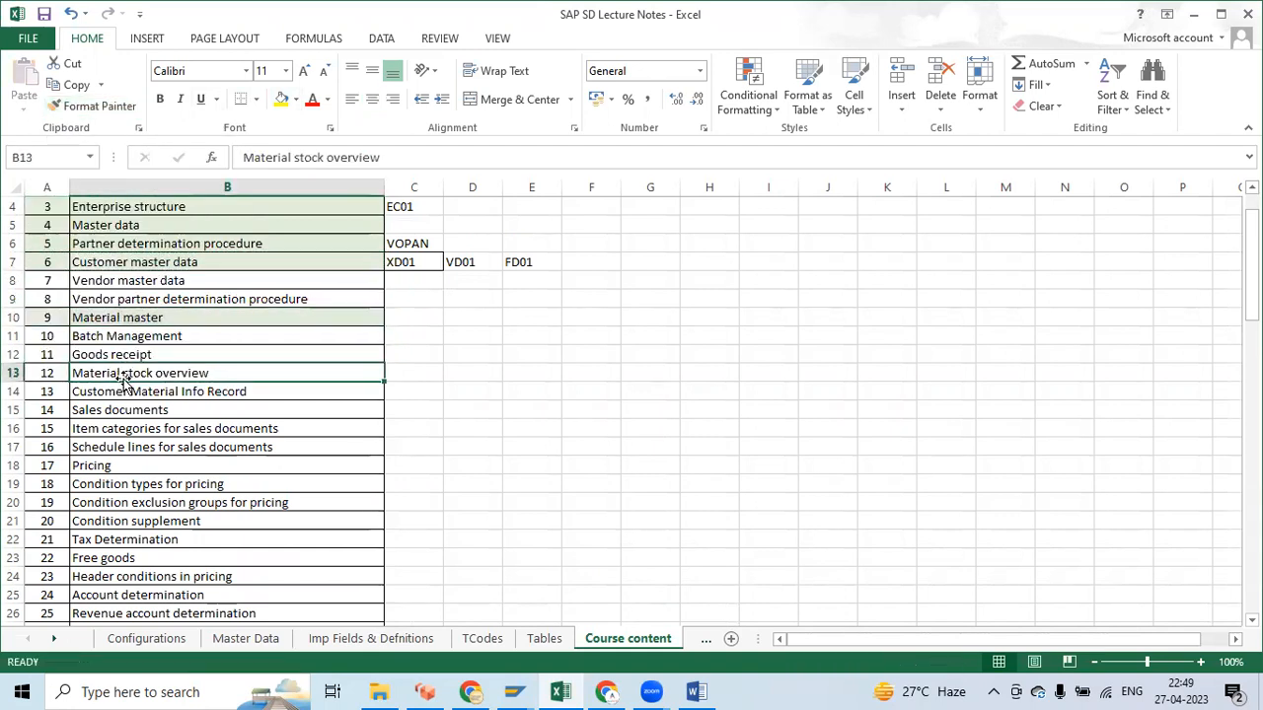
scroll(184, 472, up, 1)
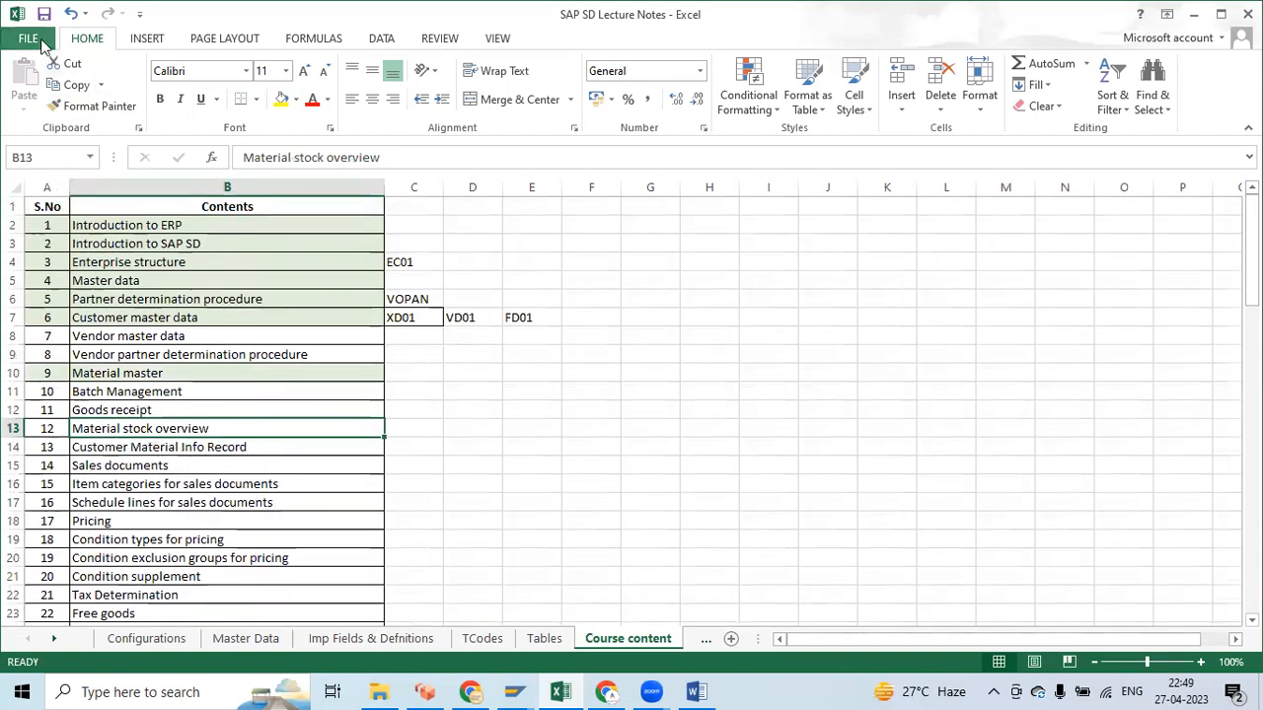
- Save the lecture notes workbook and return to the SAP Easy Access screen
click(30, 38)
click(39, 195)
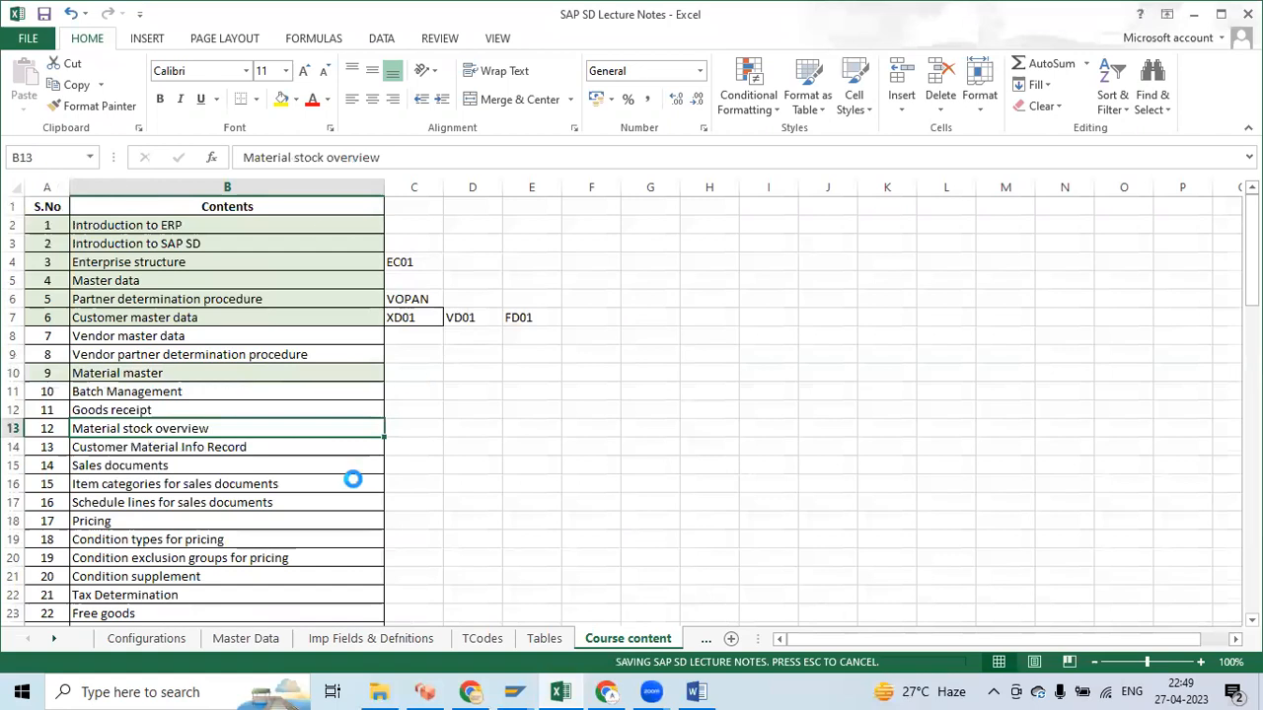
mouse_move(695, 691)
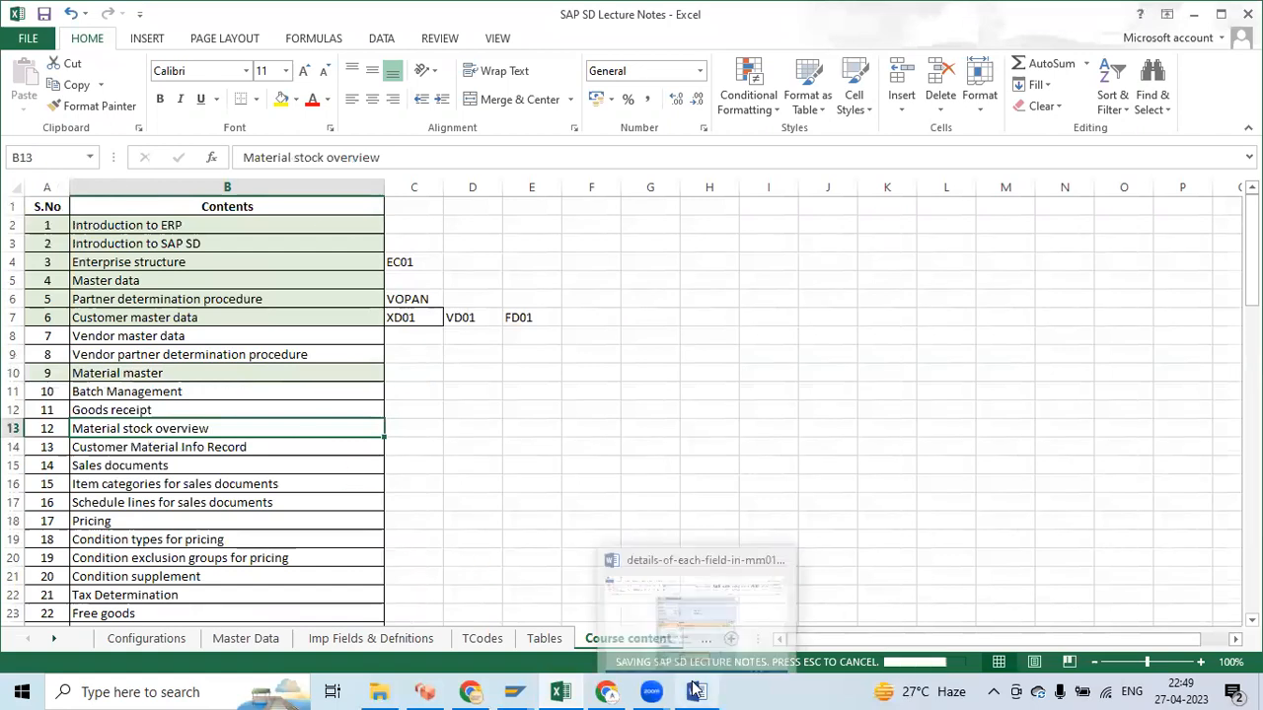
click(655, 297)
click(1193, 15)
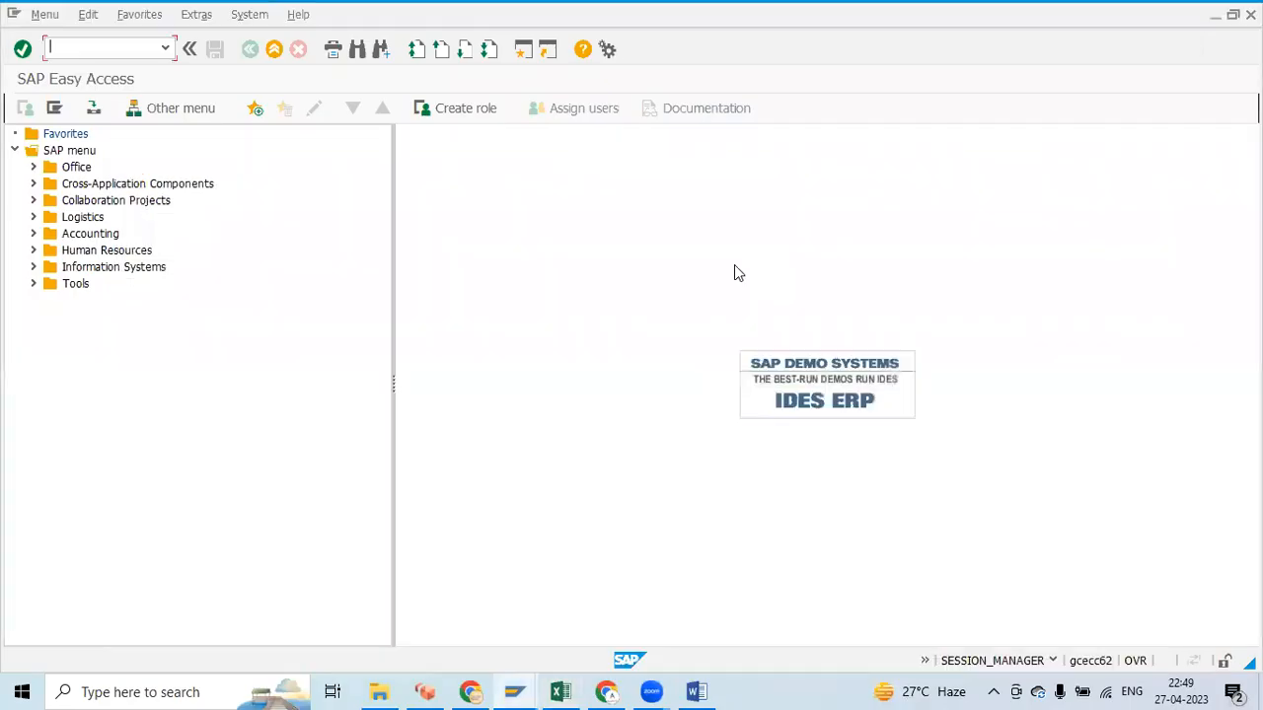